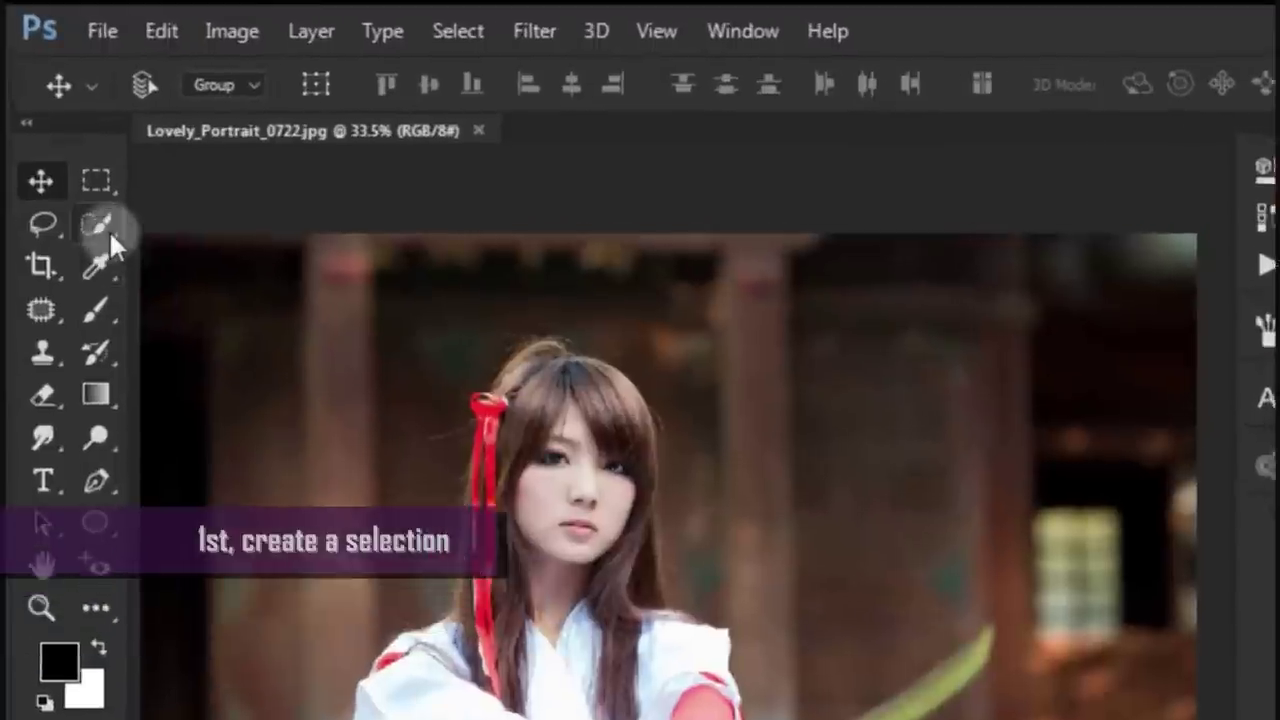
# Switch to the Quick Selection Tool with a 10 px brush
pyautogui.click(80, 172)
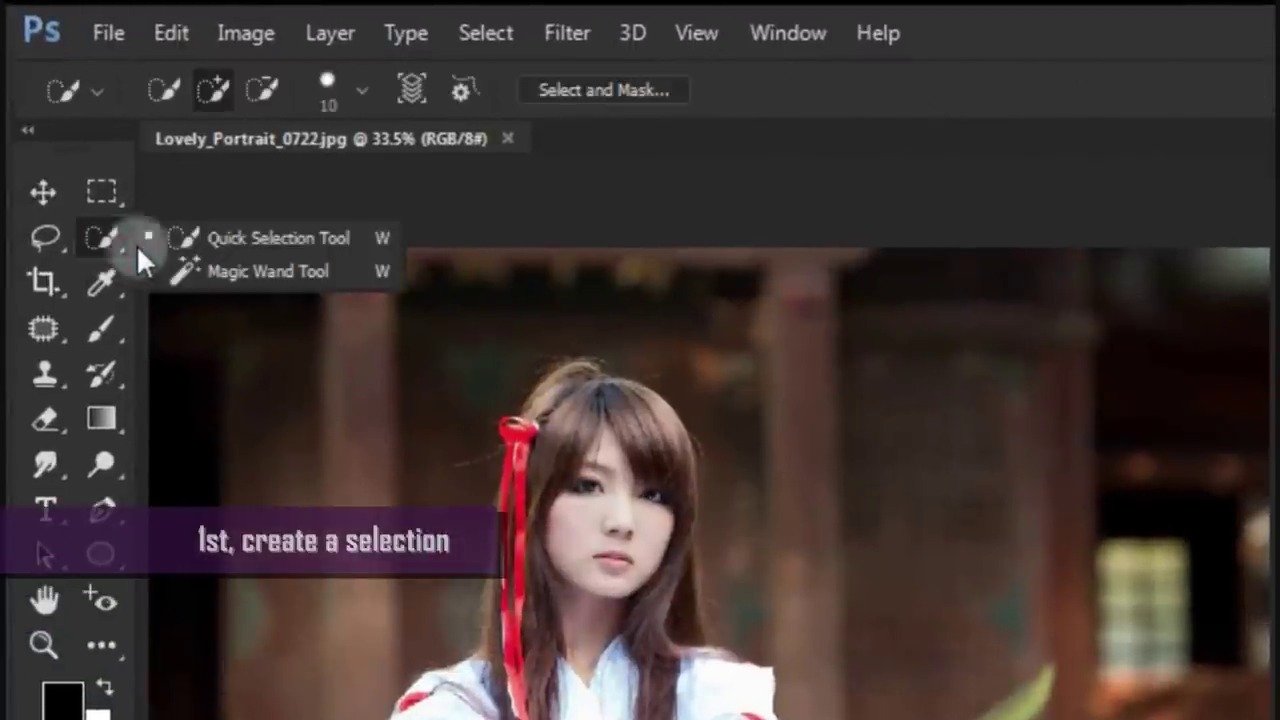
pyautogui.moveTo(115, 244); pyautogui.dragTo(323, 238)
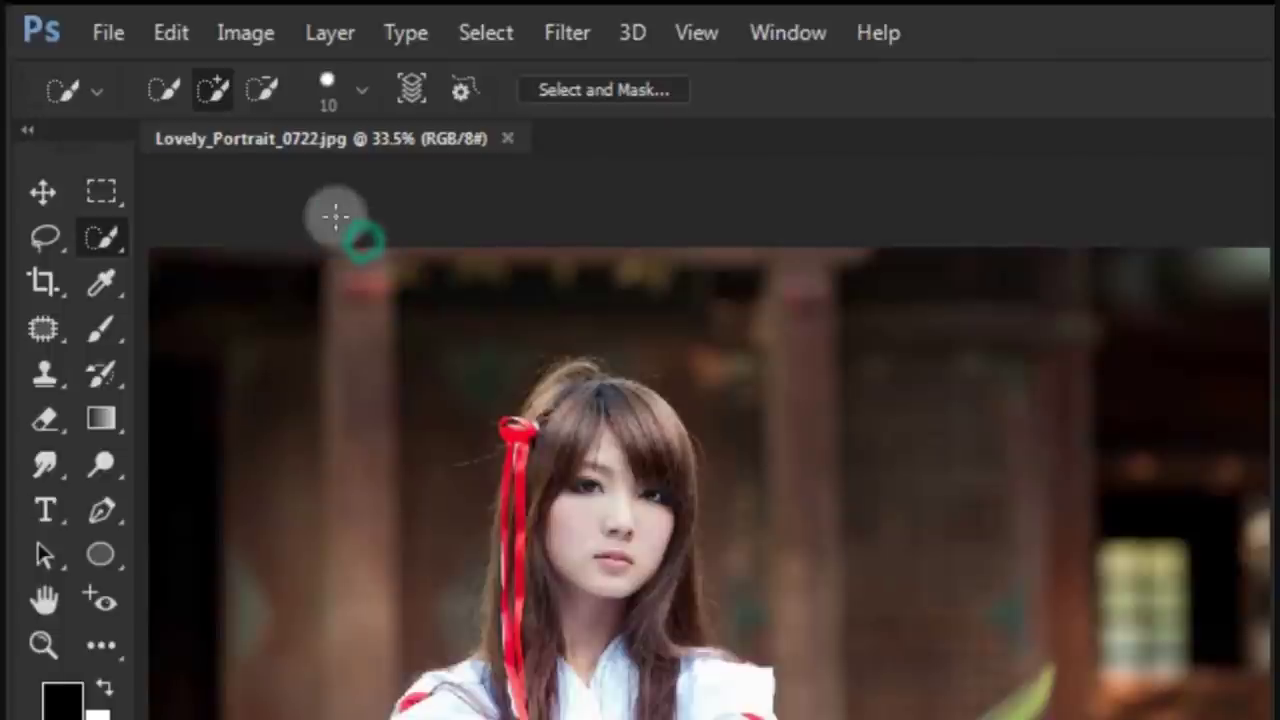
pyautogui.click(362, 92)
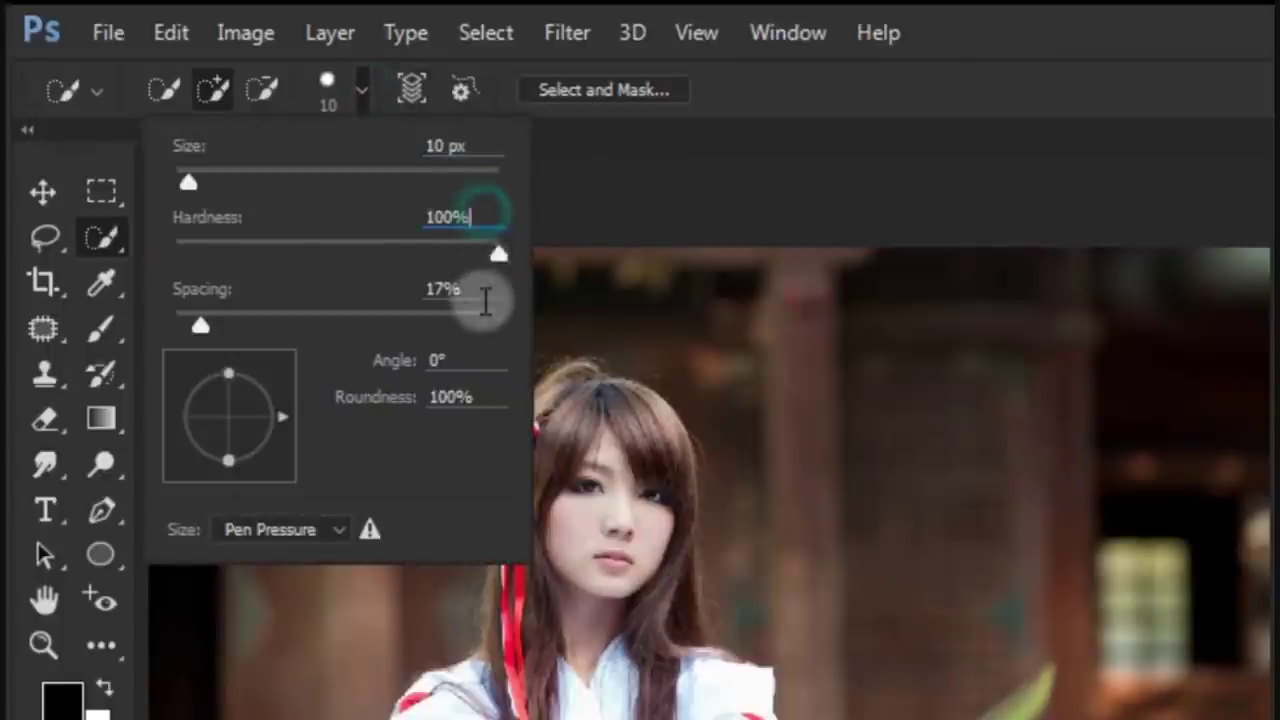
pyautogui.click(488, 292)
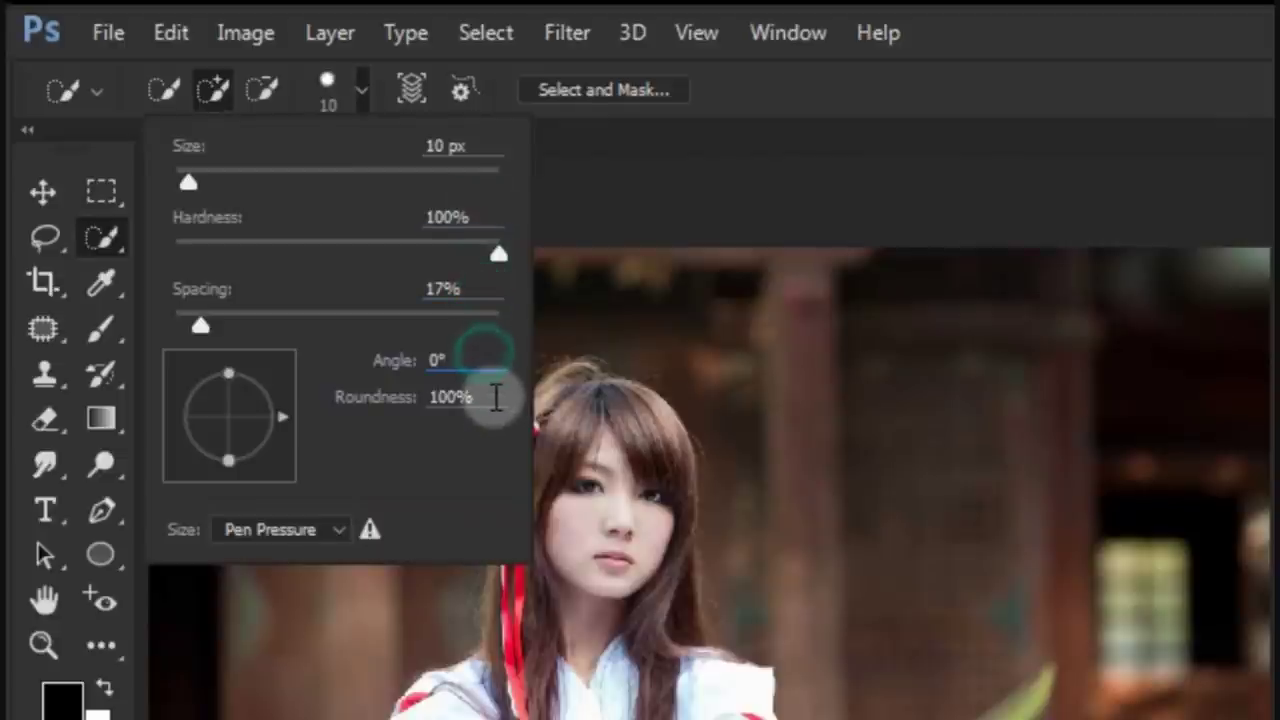
pyautogui.click(213, 86)
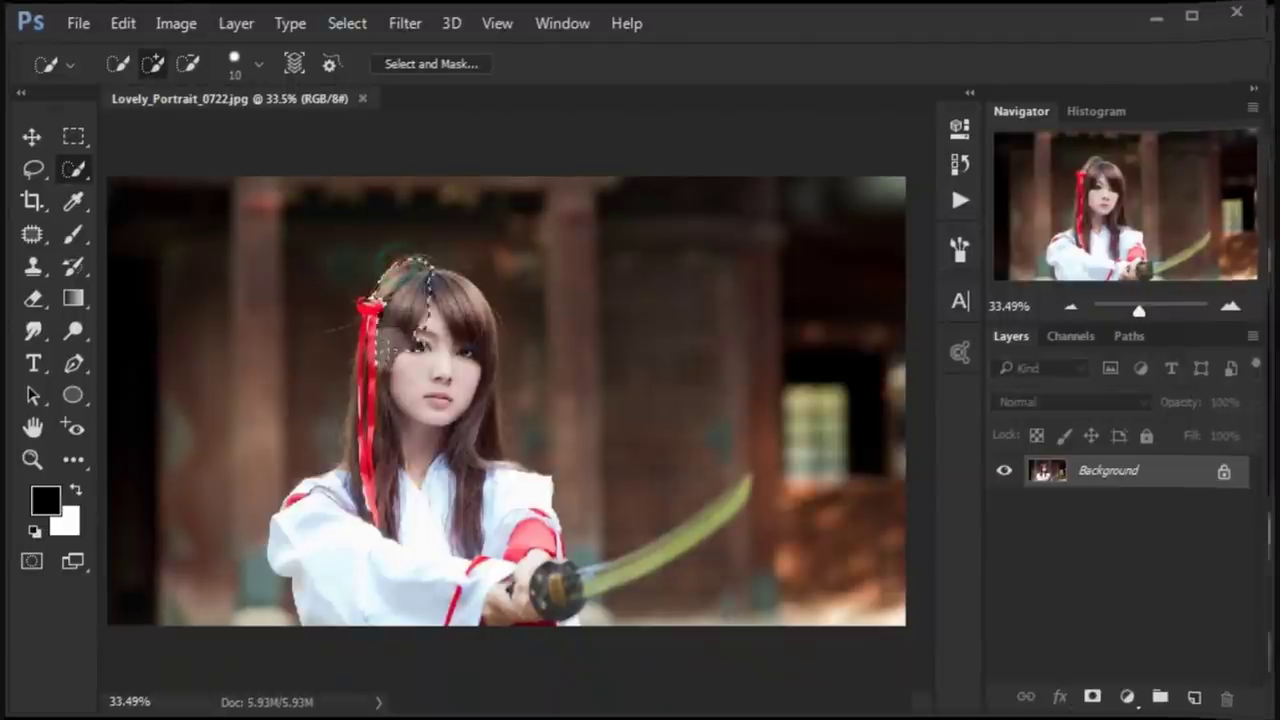
# Paint over the girl's hair, head, shoulders and left sleeve to select her with the sword
pyautogui.moveTo(397, 266); pyautogui.dragTo(358, 440)
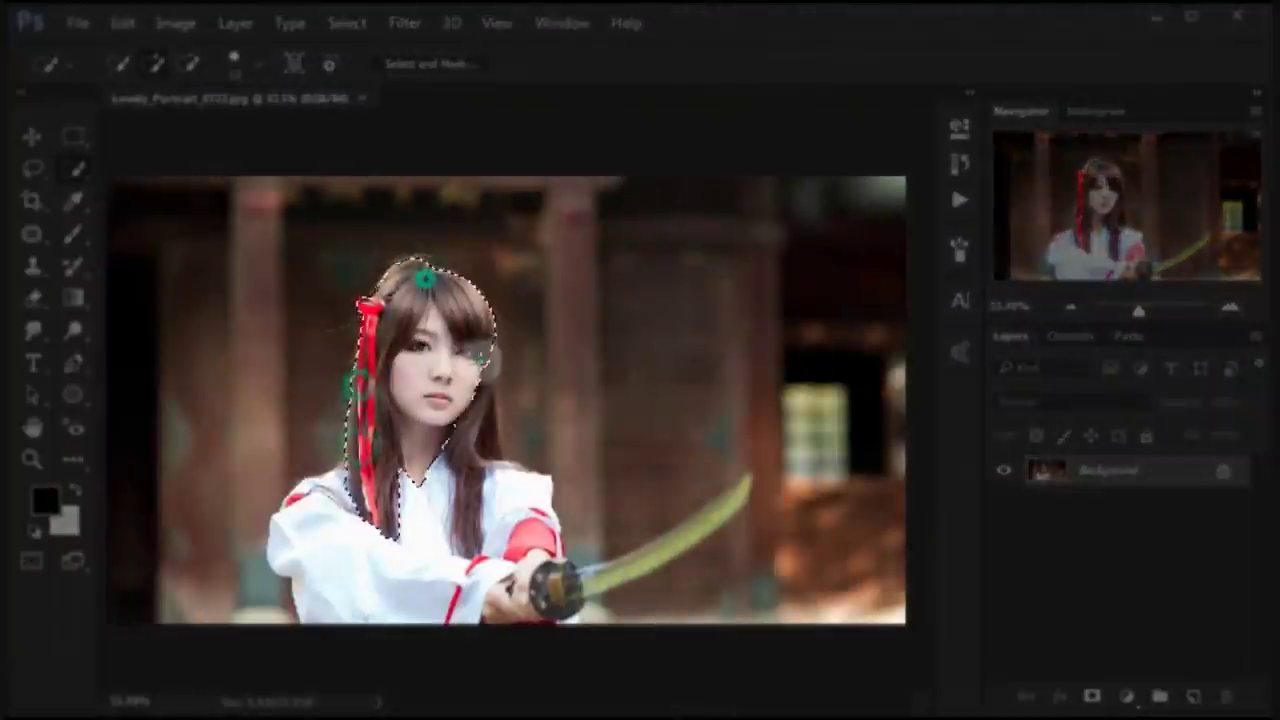
pyautogui.moveTo(480, 360); pyautogui.dragTo(524, 492)
pyautogui.moveTo(353, 577); pyautogui.dragTo(388, 541)
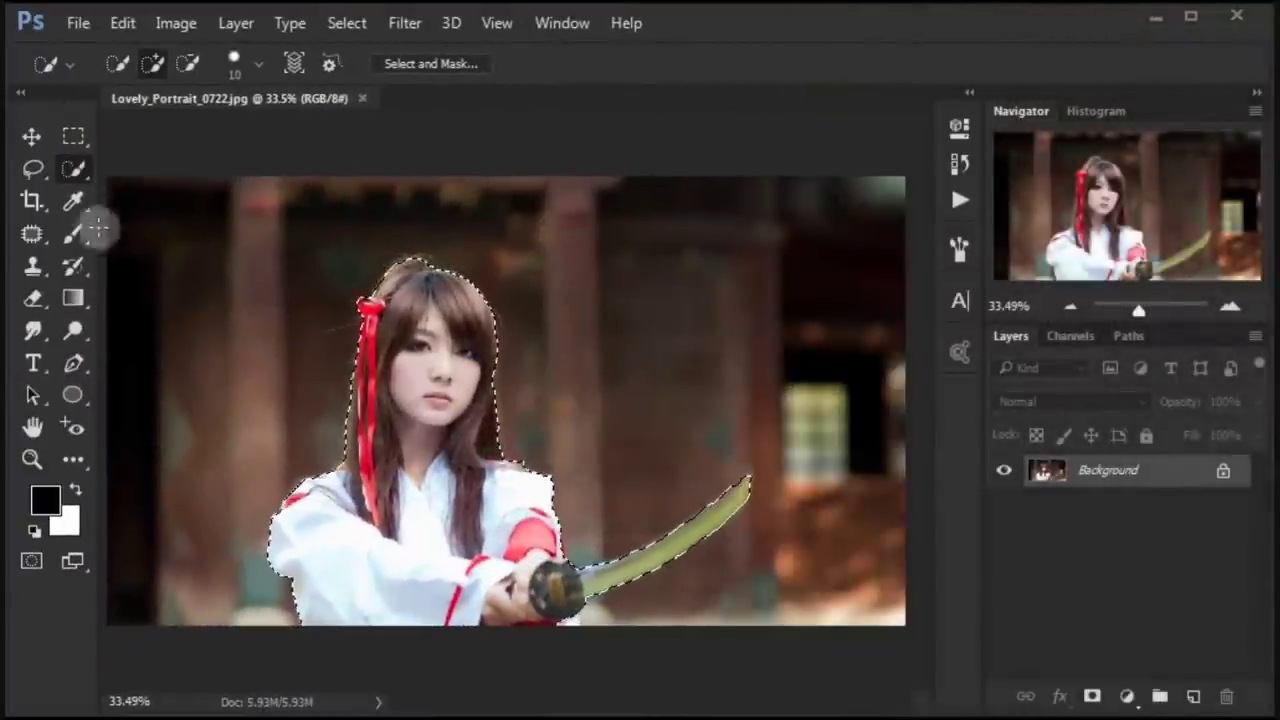
# Copy the girl onto Layer 1, then copy the inverted background selection onto Layer 2
pyautogui.click(31, 140)
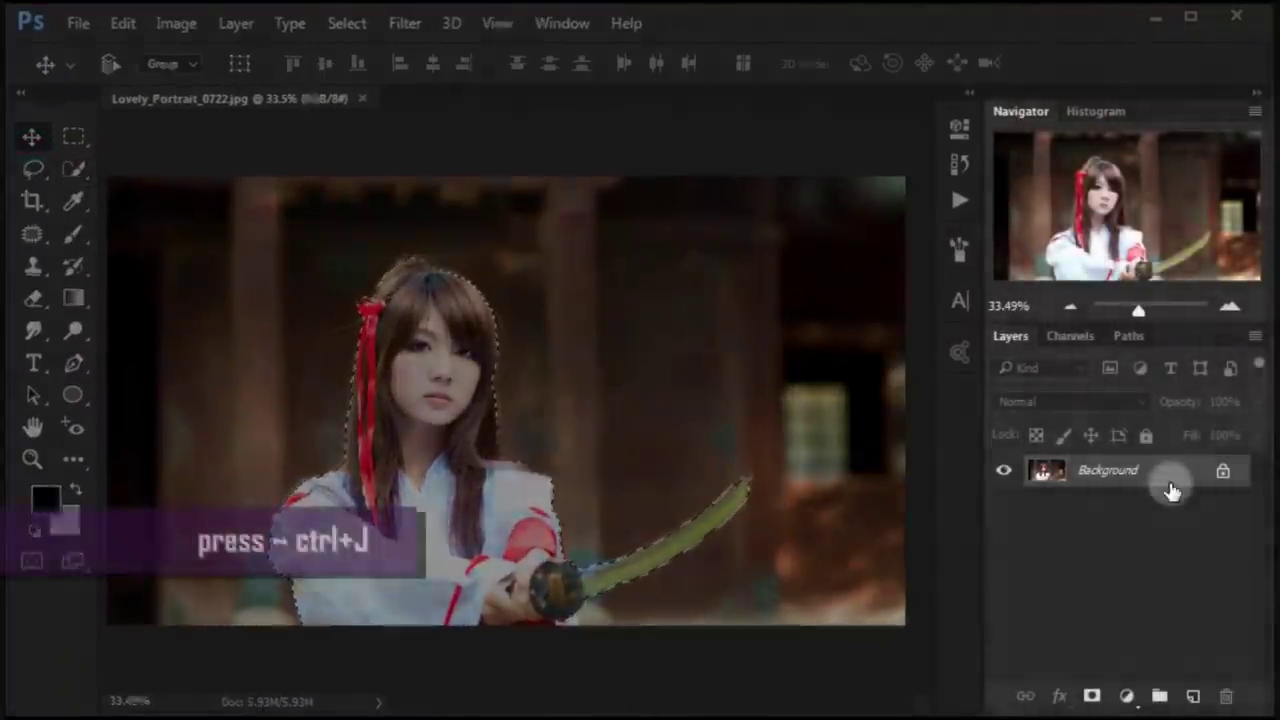
pyautogui.hotkey('ctrl', 'j')
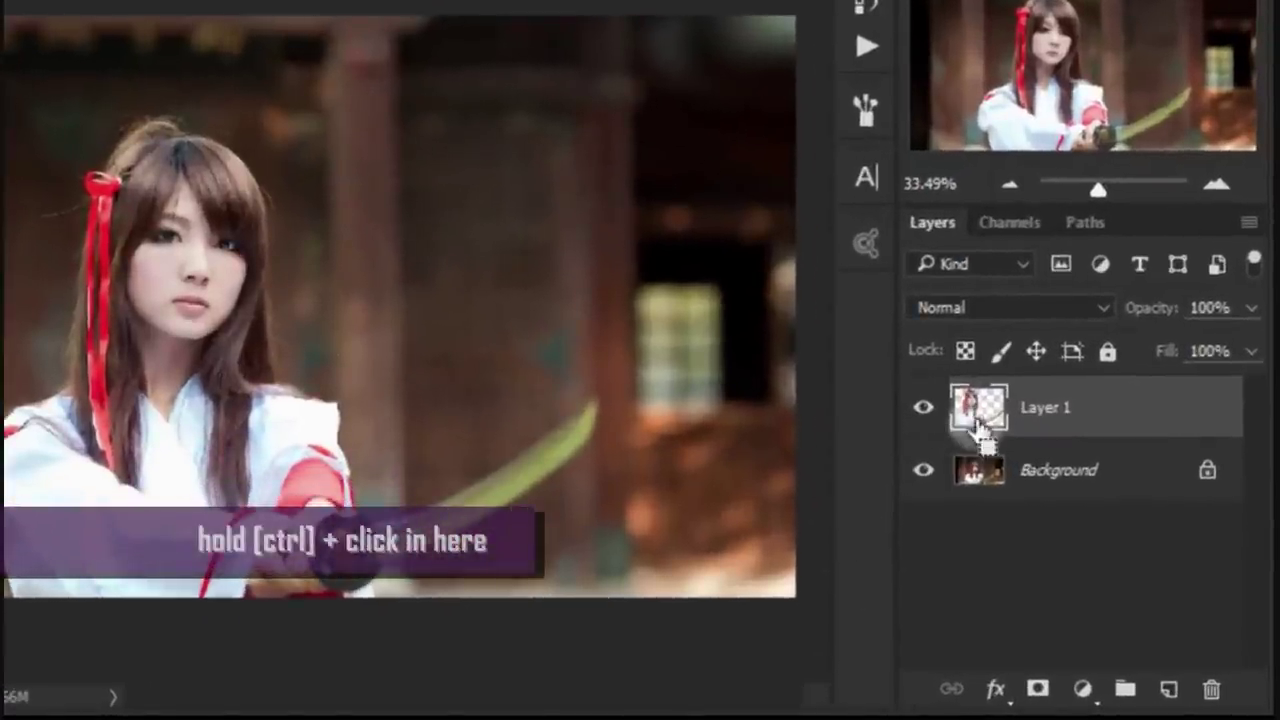
pyautogui.keyDown('ctrl'); pyautogui.click(980, 425); pyautogui.keyUp('ctrl')
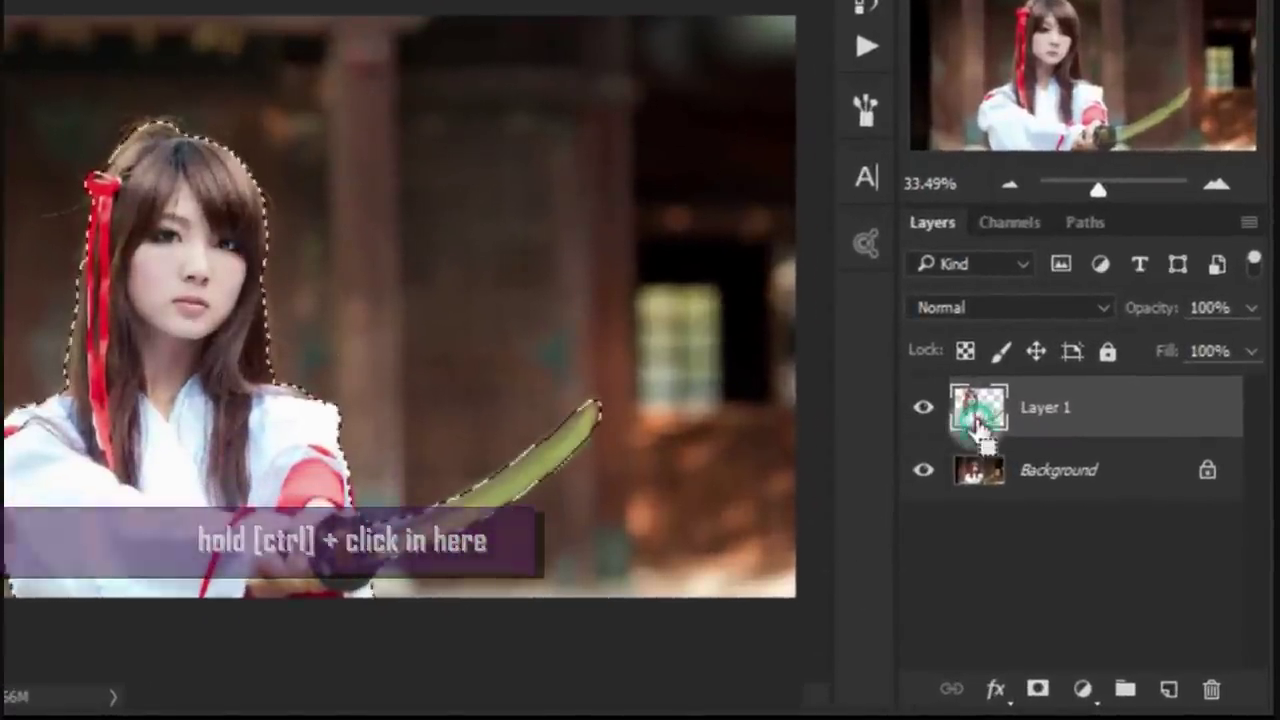
pyautogui.click(1115, 500)
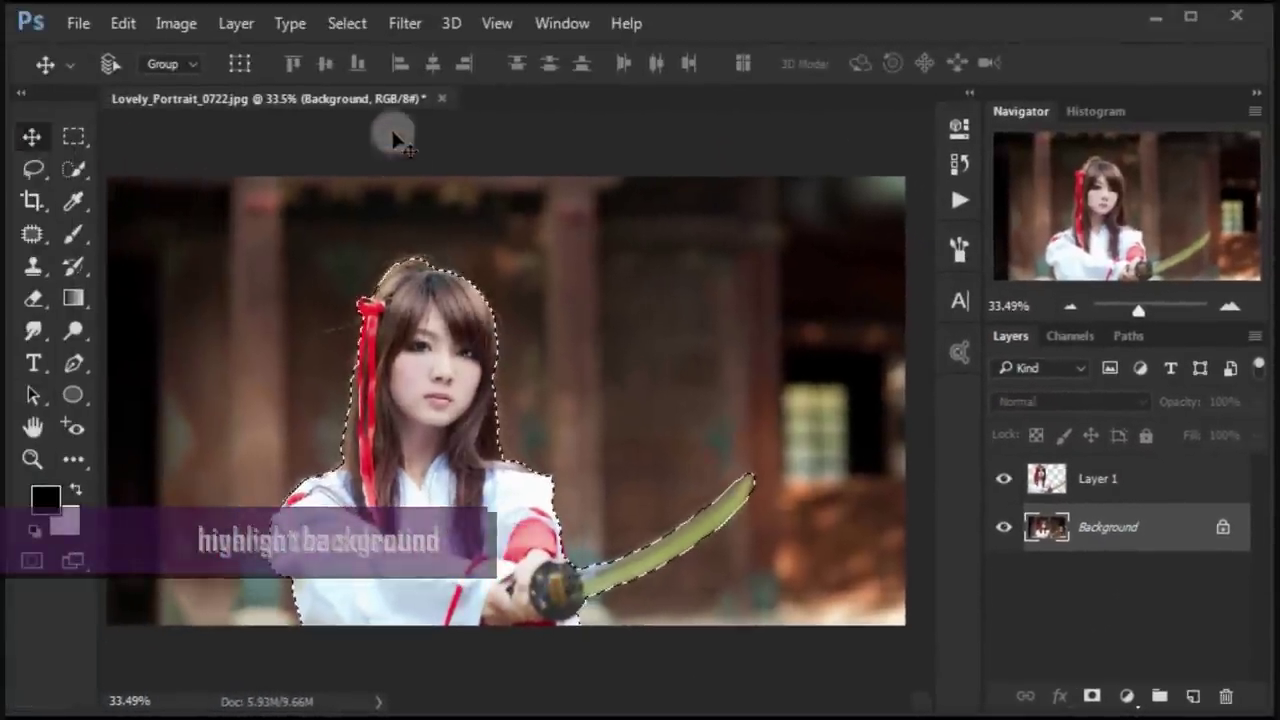
pyautogui.click(340, 24)
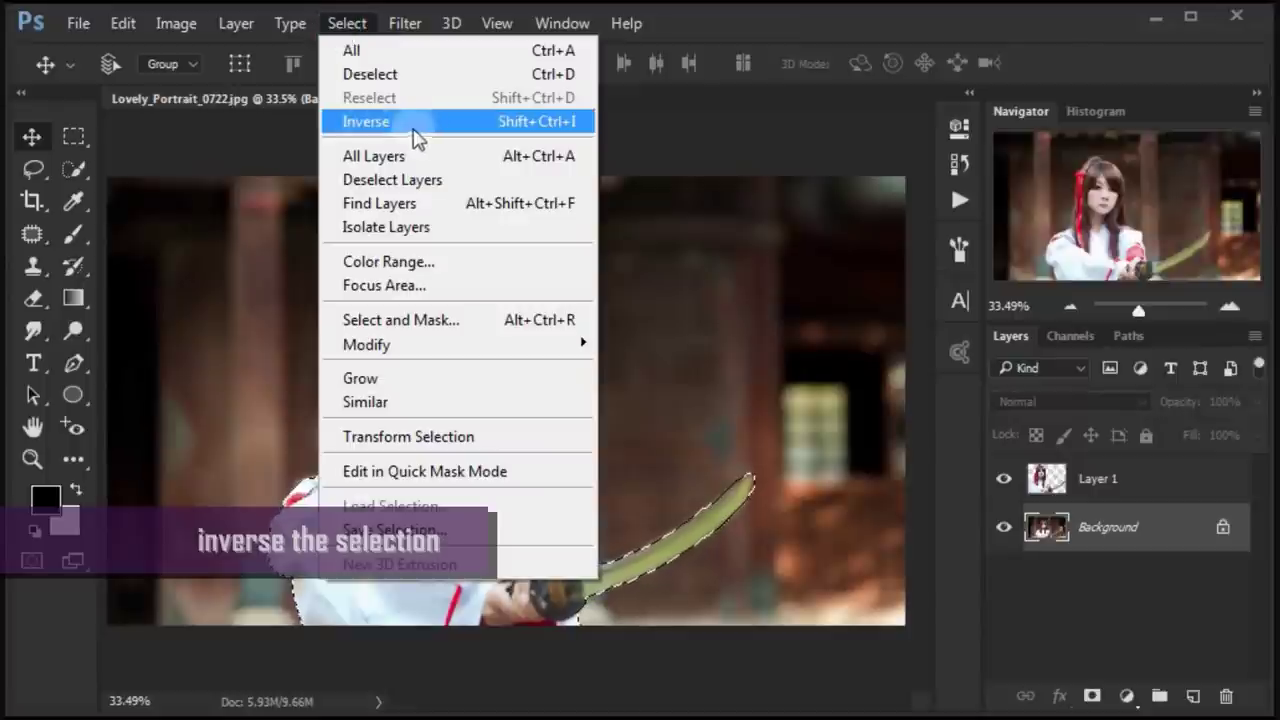
pyautogui.click(430, 124)
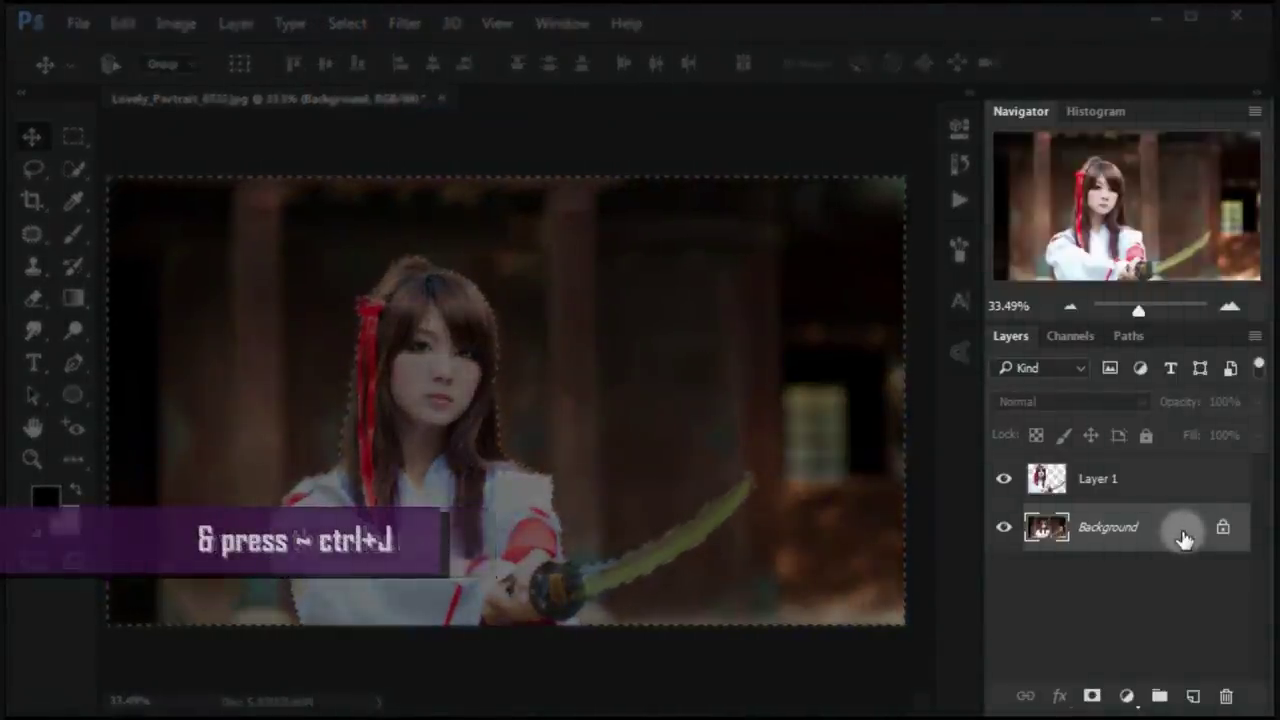
pyautogui.hotkey('ctrl', 'j')
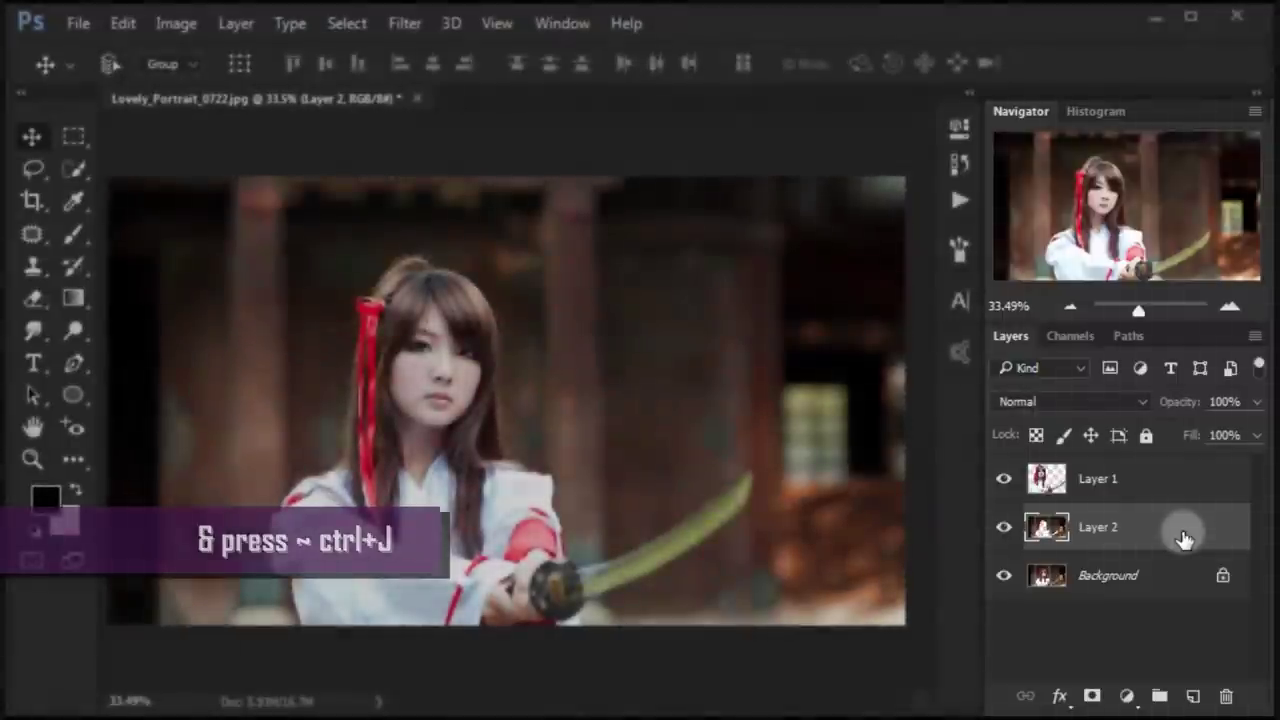
# Convert Layer 2 to a smart object with Surface Blur (Radius 21, Threshold 71), then compare
pyautogui.rightClick(1183, 539)
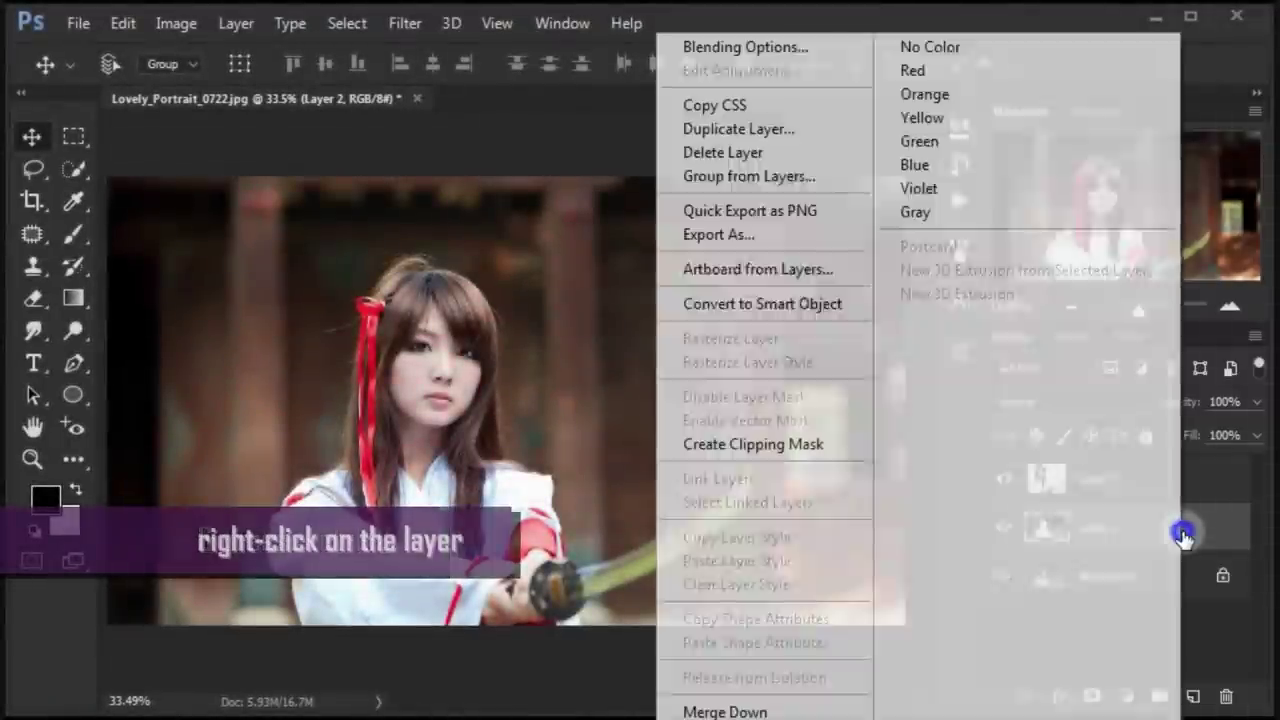
pyautogui.click(857, 304)
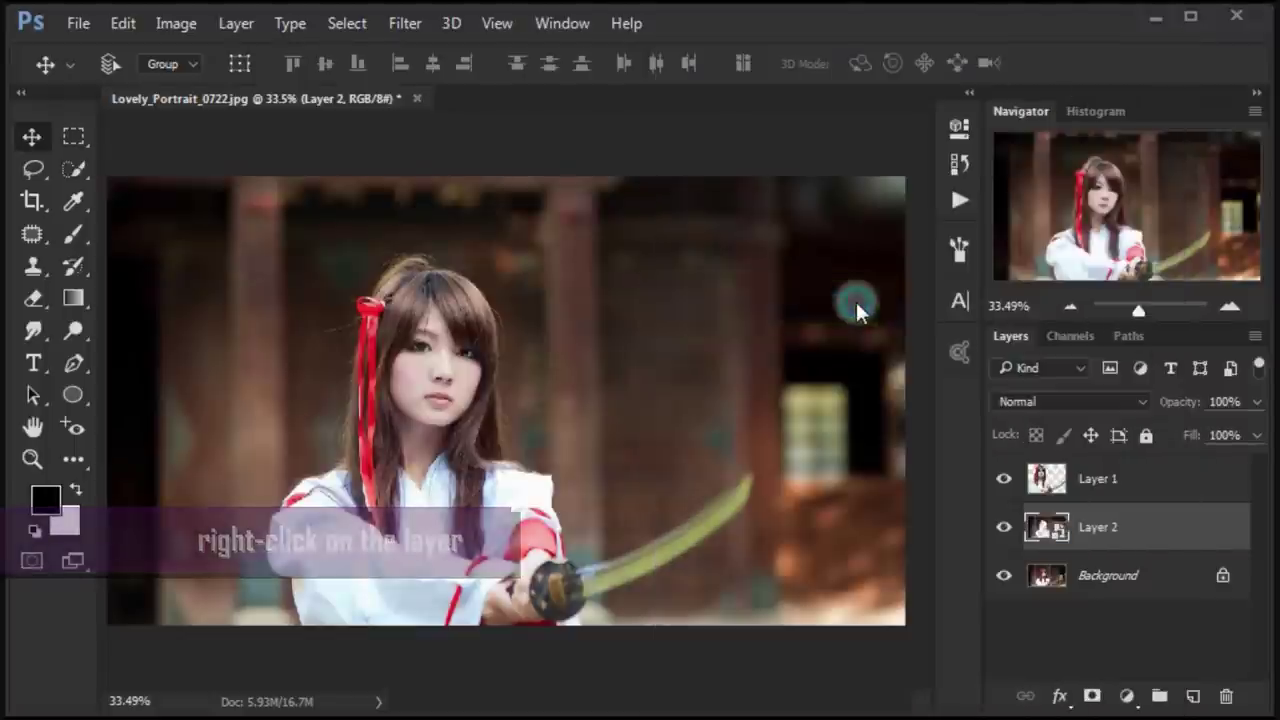
pyautogui.click(402, 25)
pyautogui.moveTo(417, 297)
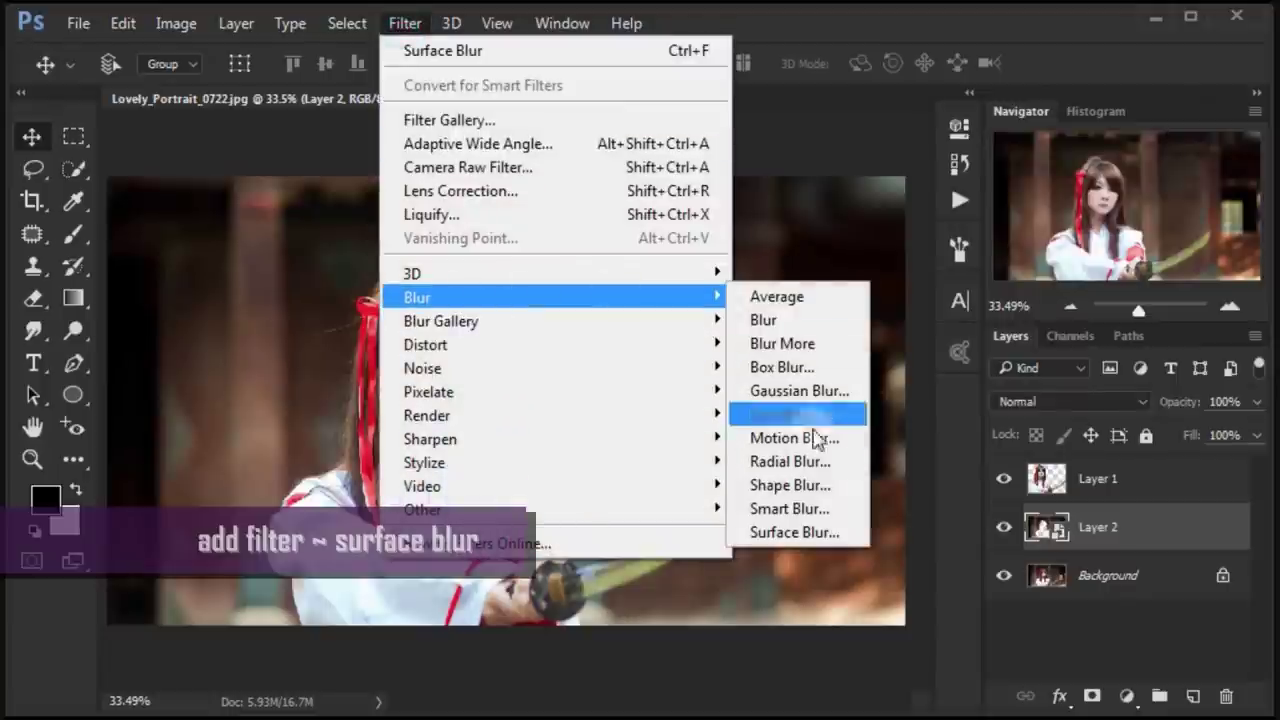
pyautogui.click(850, 535)
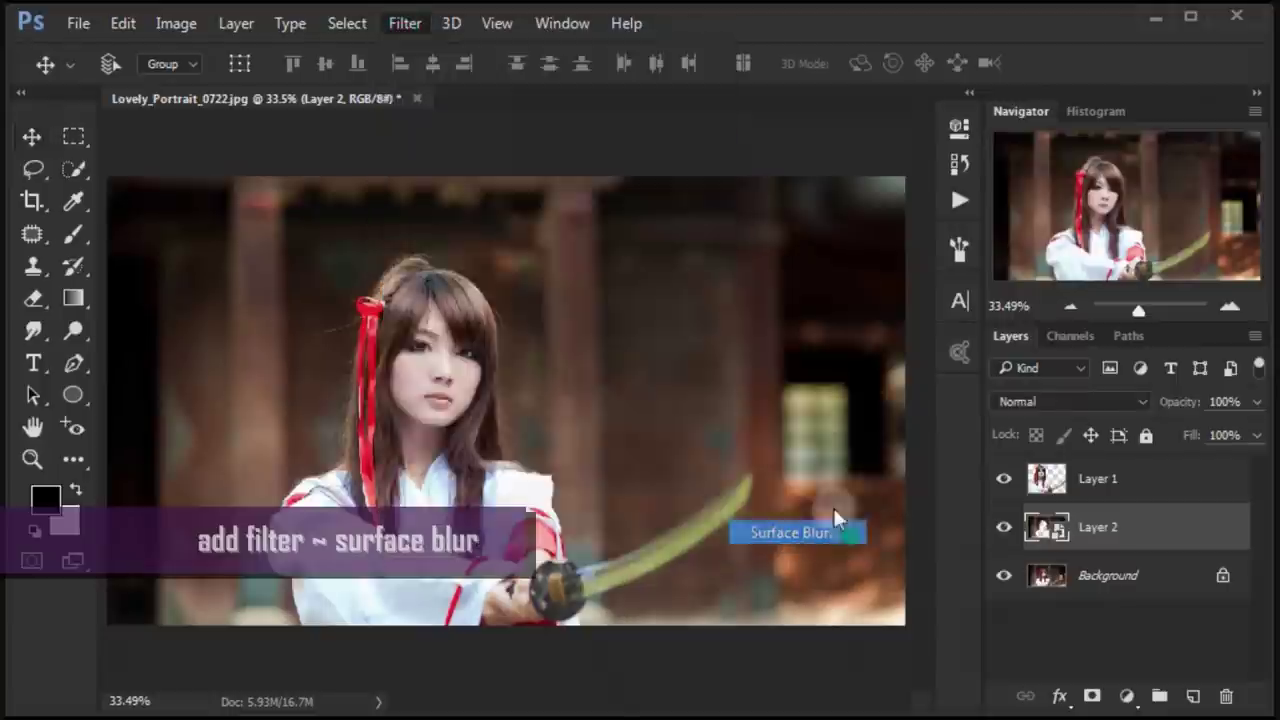
pyautogui.click(180, 416)
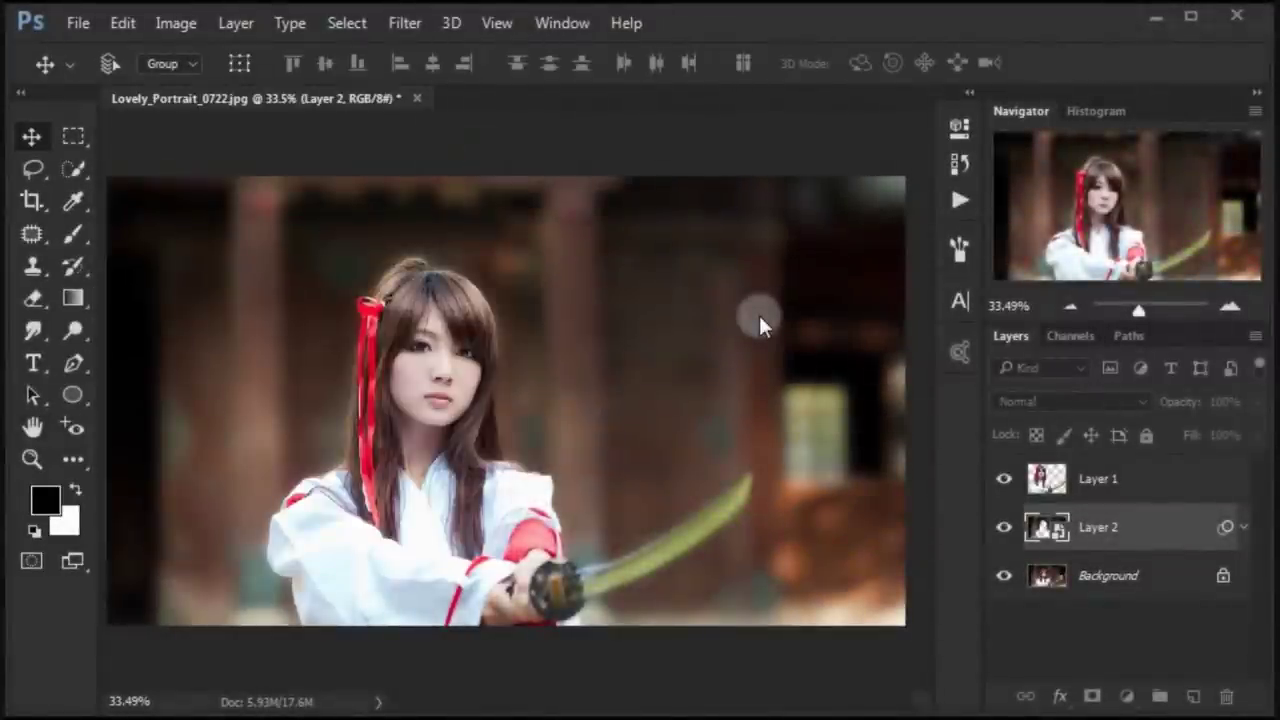
pyautogui.click(1244, 528)
pyautogui.click(1004, 528)
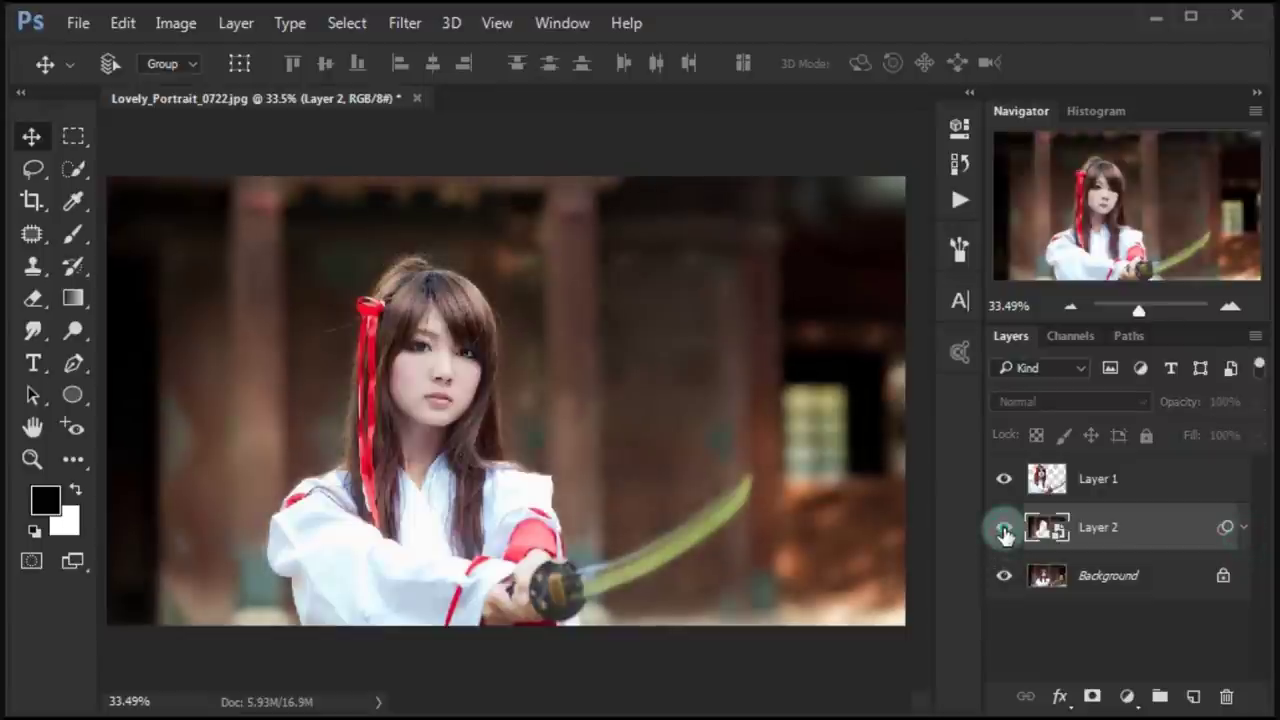
pyautogui.click(1004, 528)
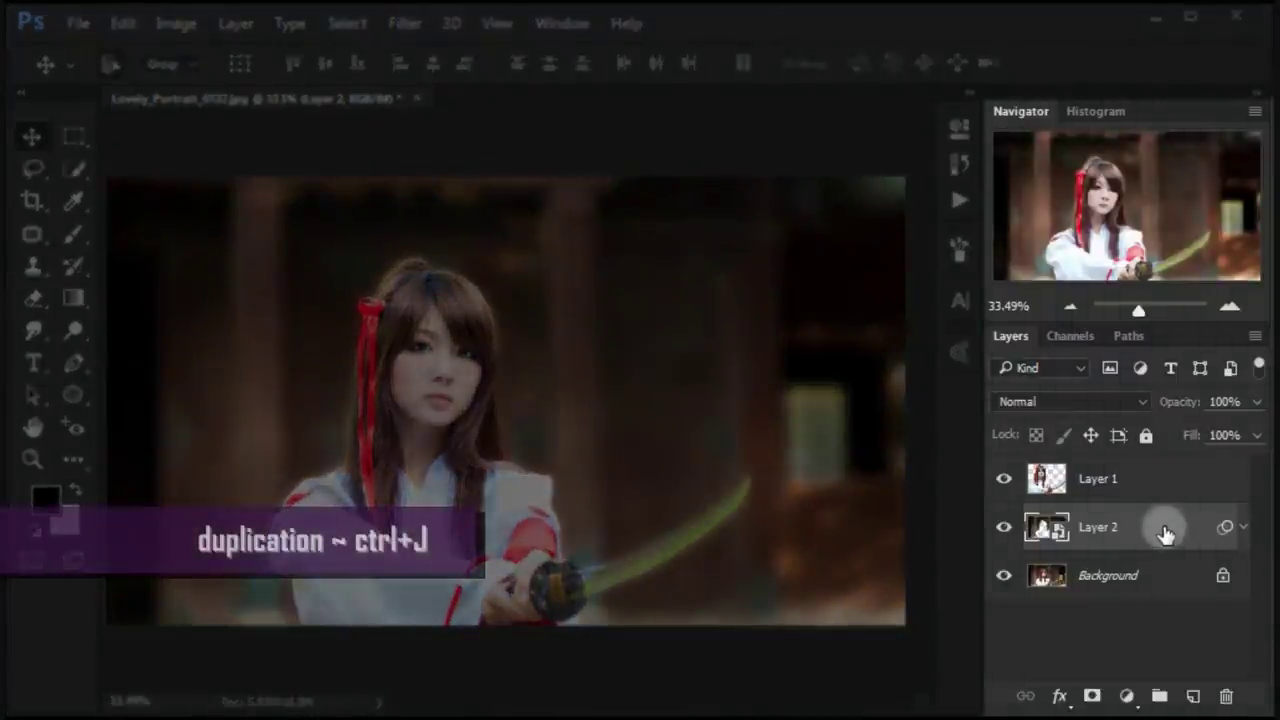
# Set Layer 2 copy to Soft Light blending at 30% opacity and compare the effect
pyautogui.click(1070, 401)
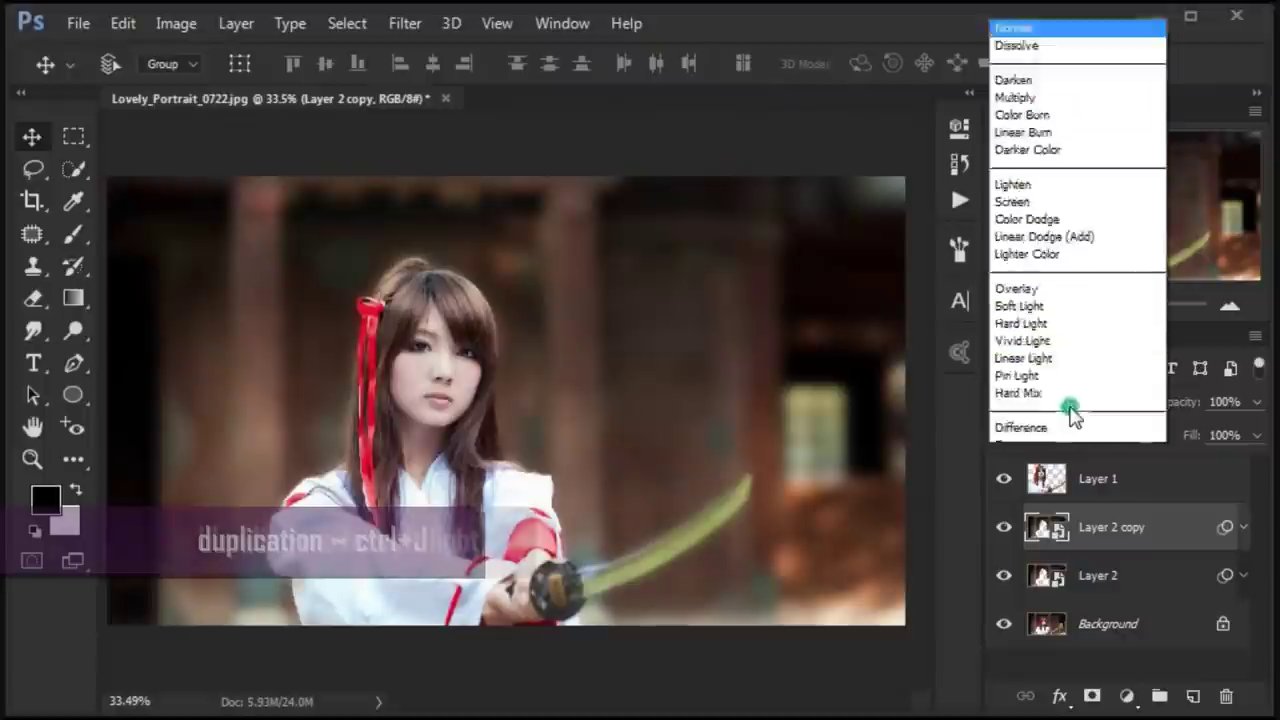
pyautogui.click(1036, 170)
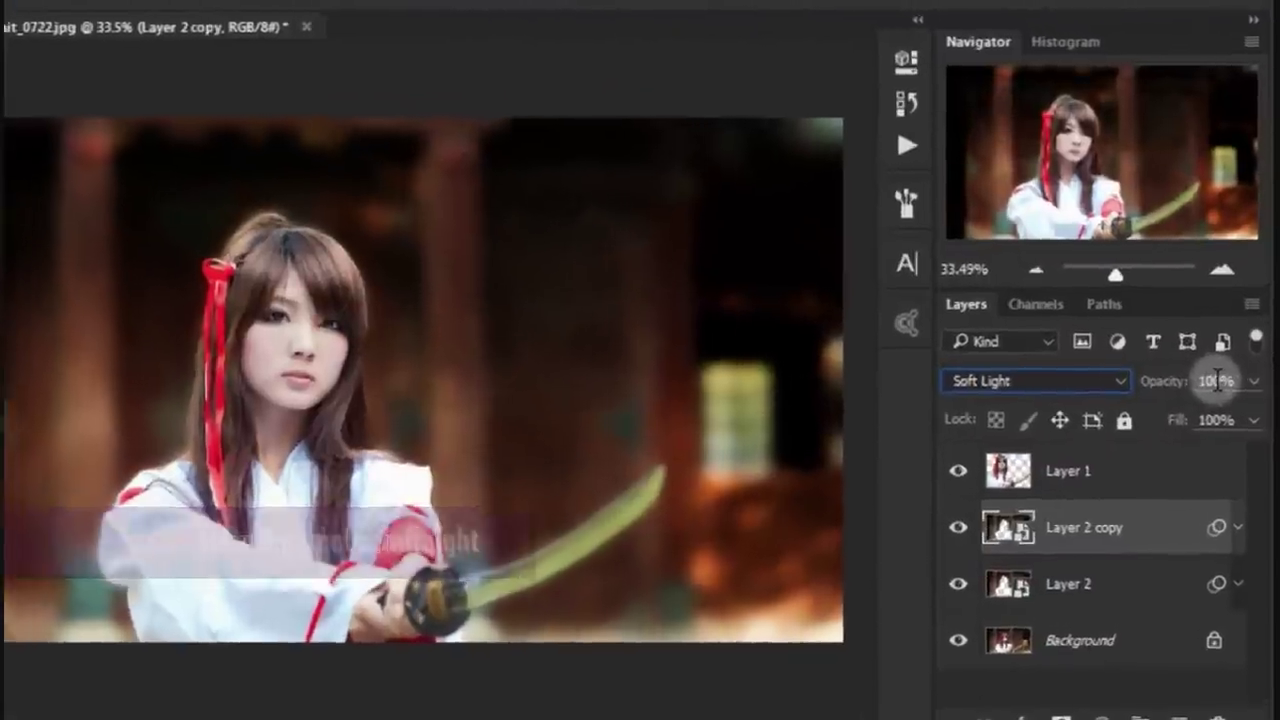
pyautogui.click(1214, 403)
pyautogui.write('30')
pyautogui.press('Return')
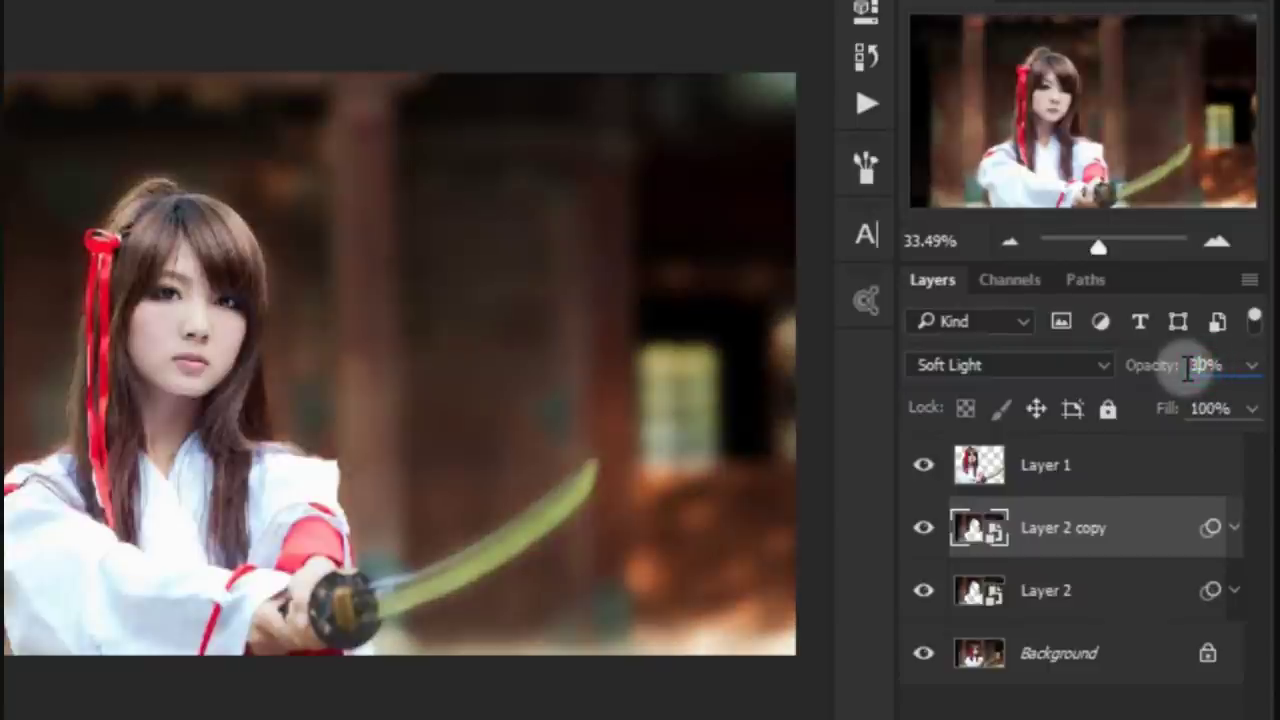
pyautogui.click(1234, 368)
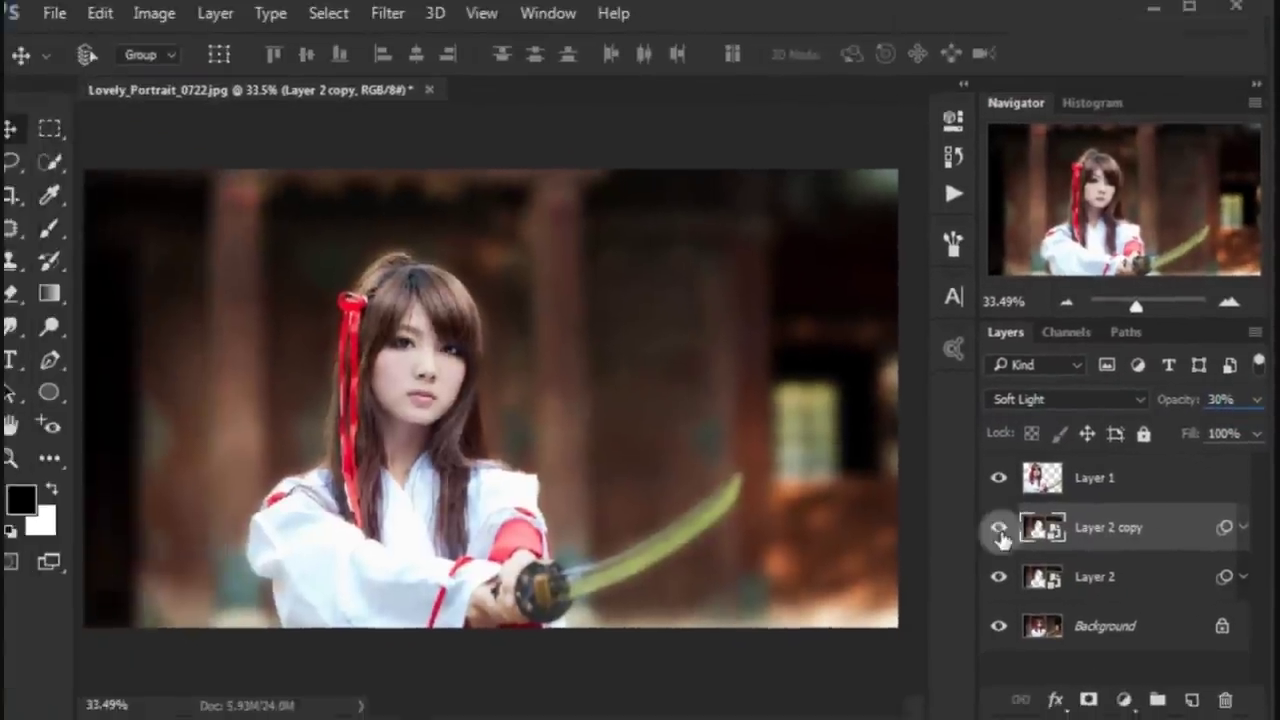
pyautogui.click(1005, 530)
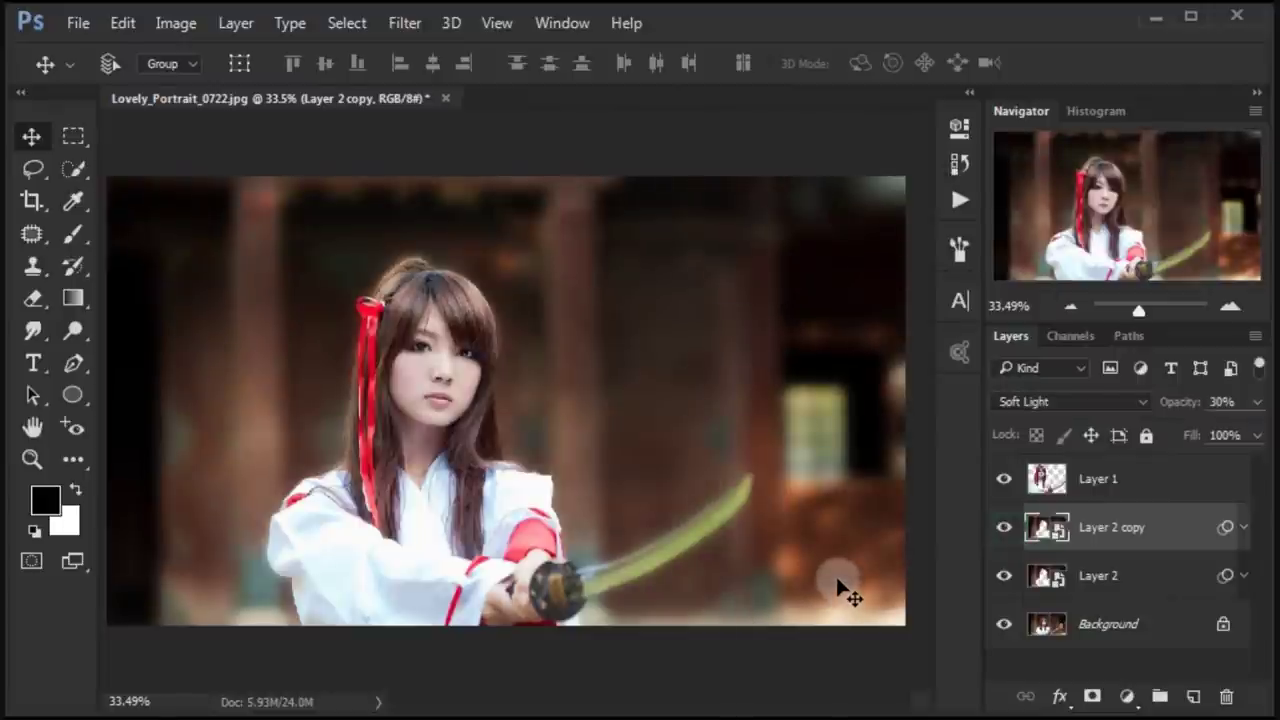
# Add a solid Color Fill layer in 8ecf5f and blend it in Overlay mode
pyautogui.click(1127, 697)
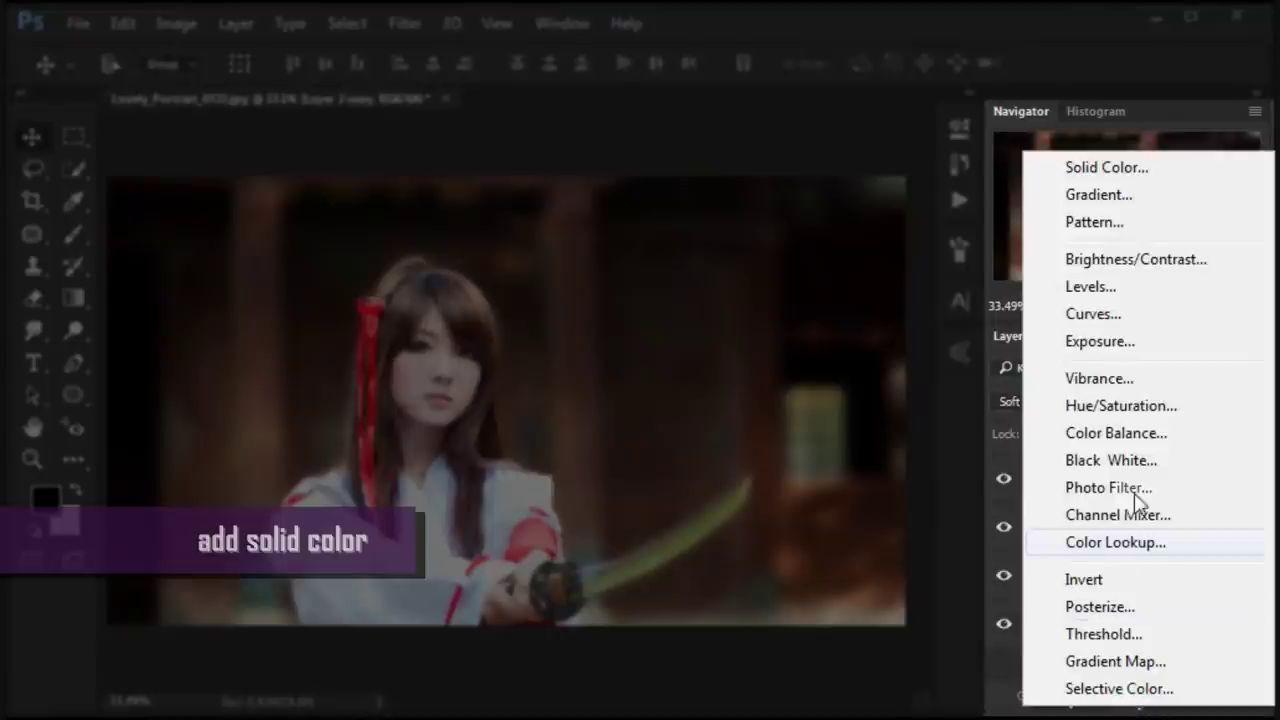
pyautogui.click(1180, 167)
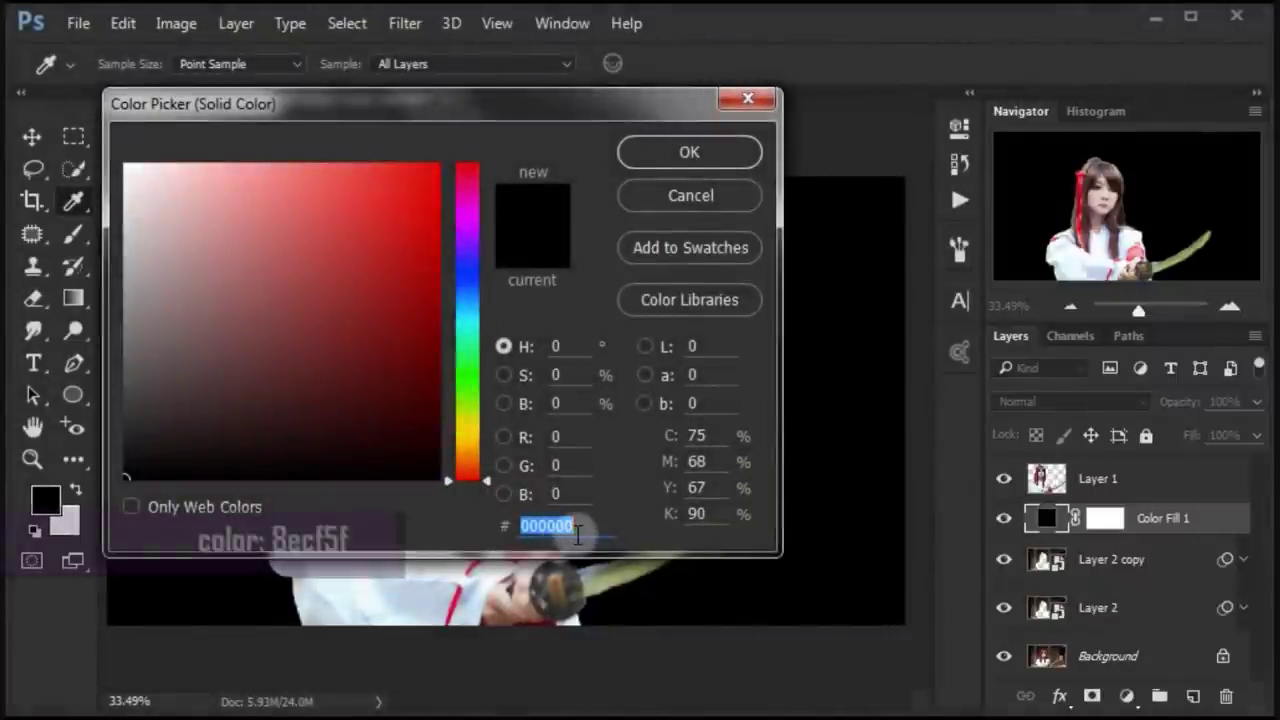
pyautogui.write('8ecf5f')
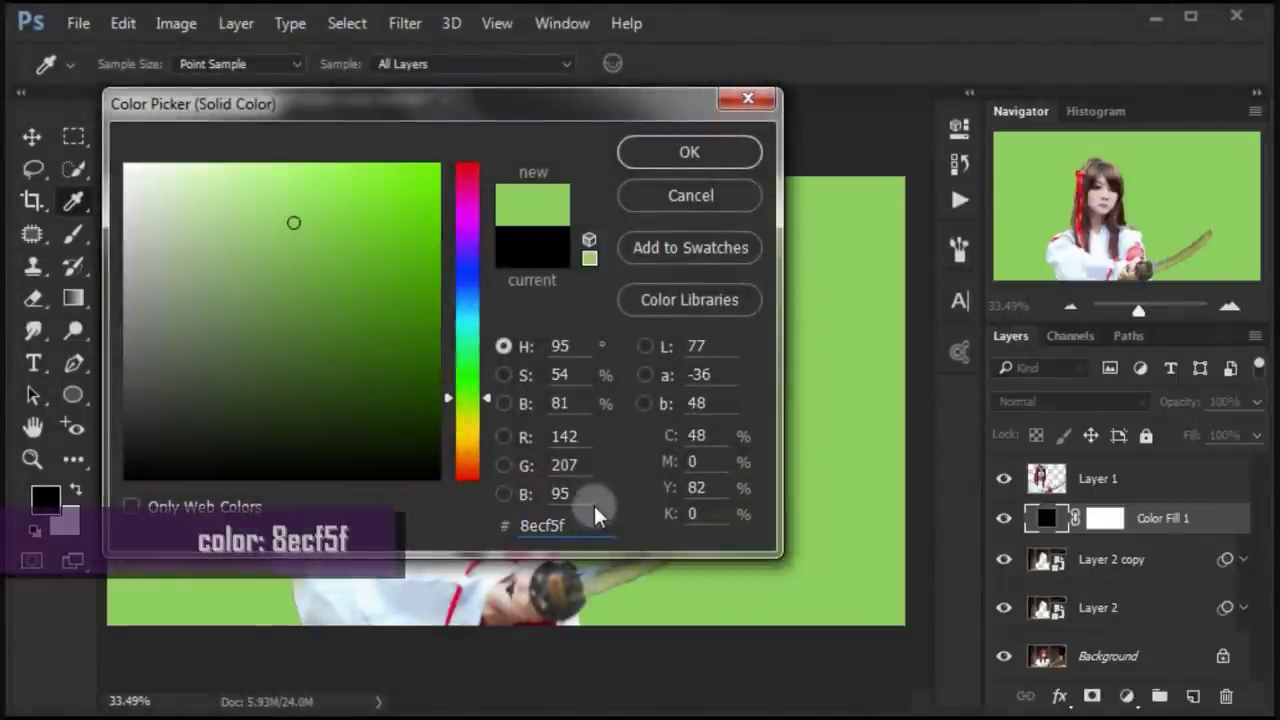
pyautogui.click(589, 523)
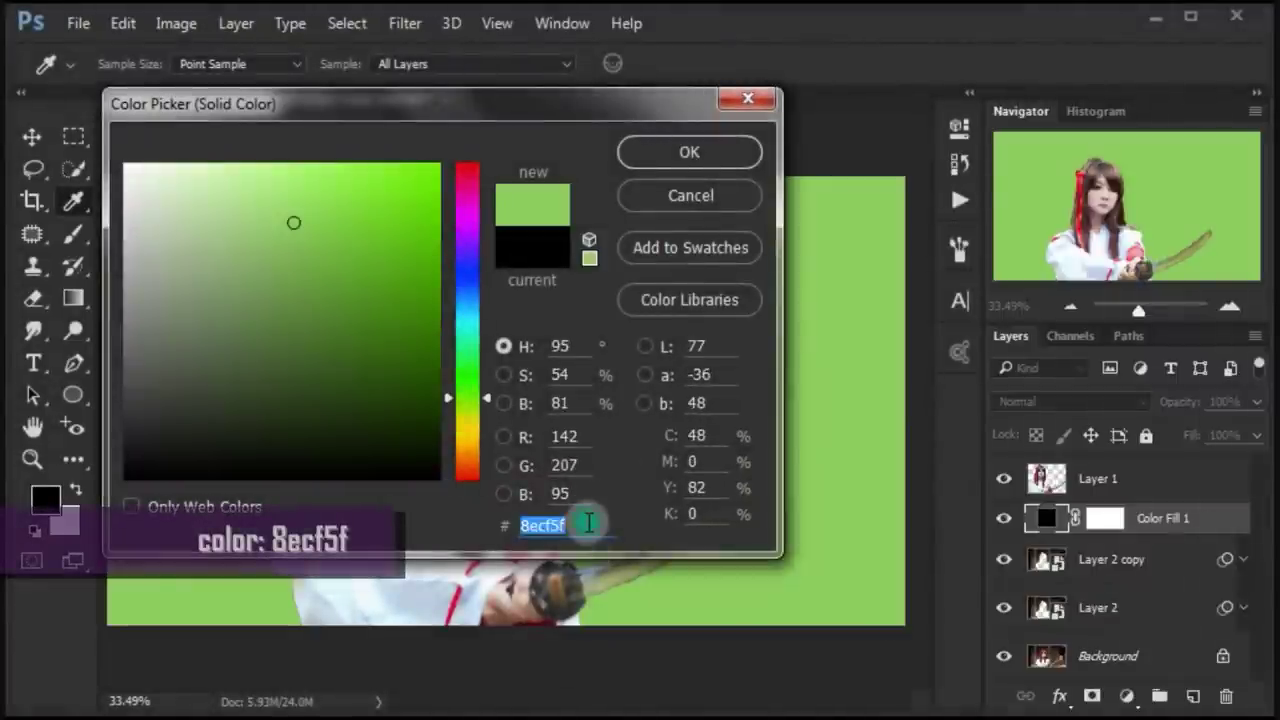
pyautogui.click(712, 159)
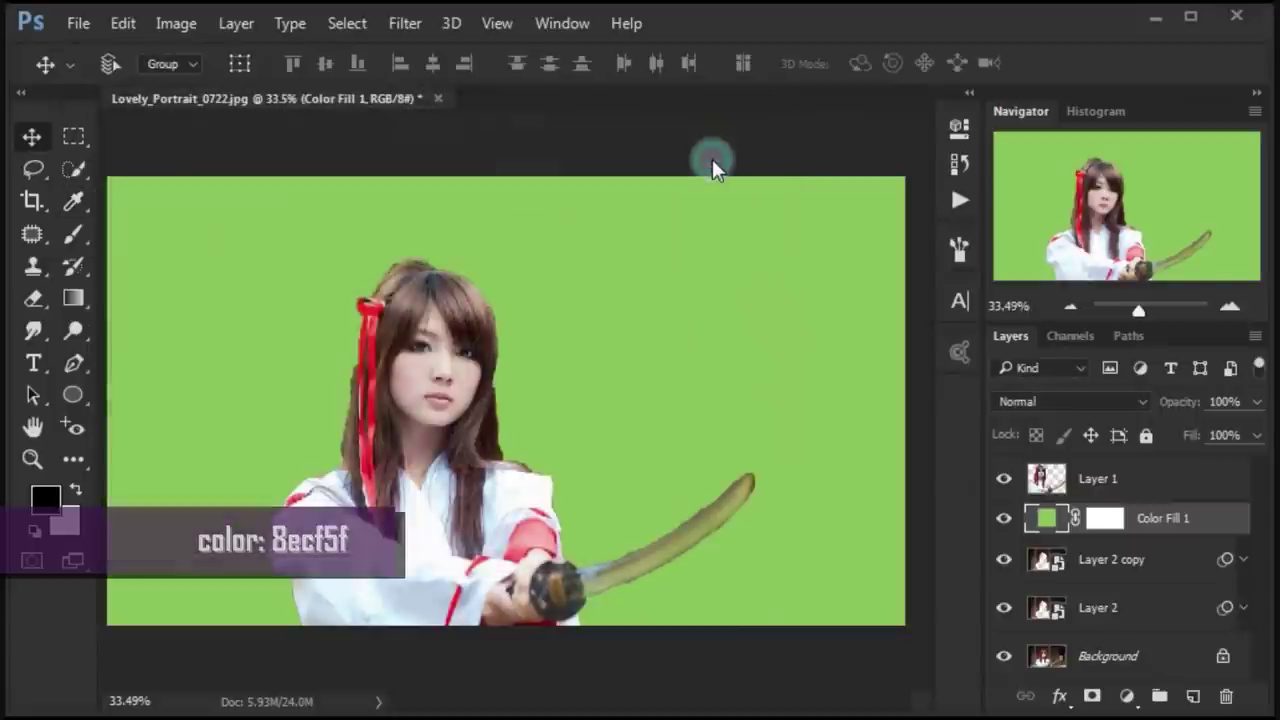
pyautogui.click(1069, 402)
pyautogui.click(1045, 153)
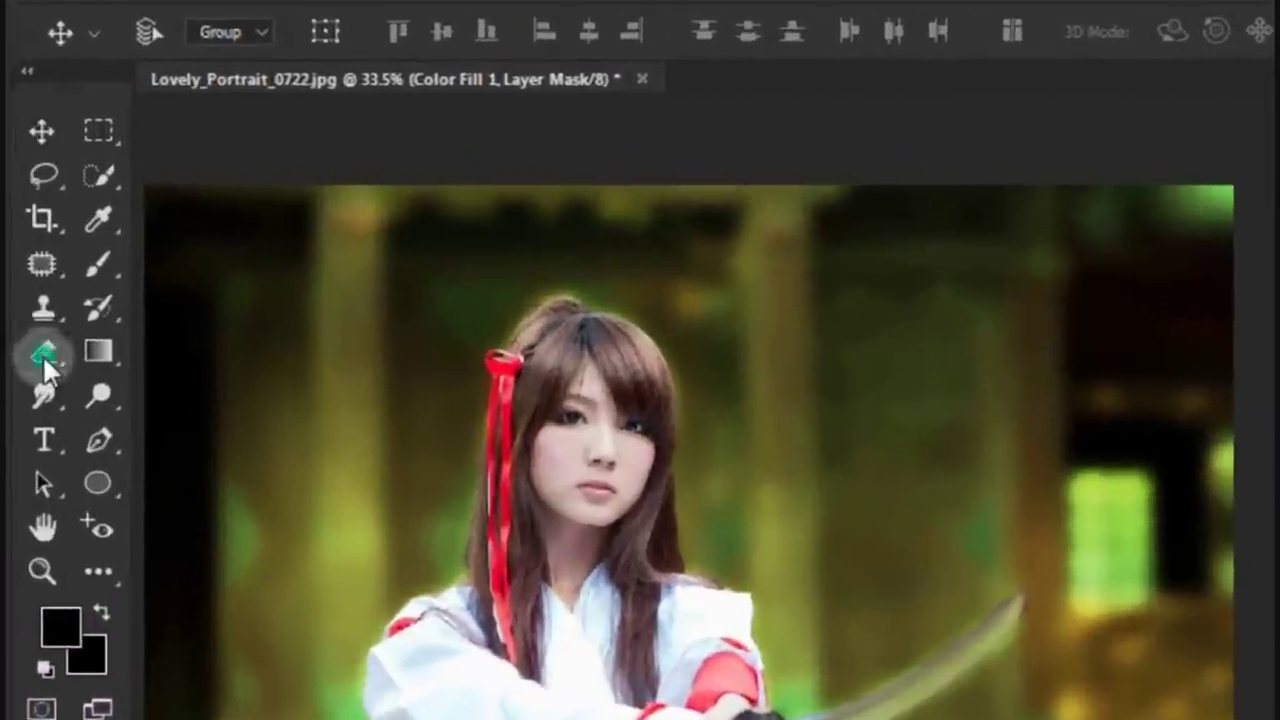
# Erase the green tint on the right with the Eraser at 29% opacity, size 161
pyautogui.rightClick(44, 361)
pyautogui.click(235, 358)
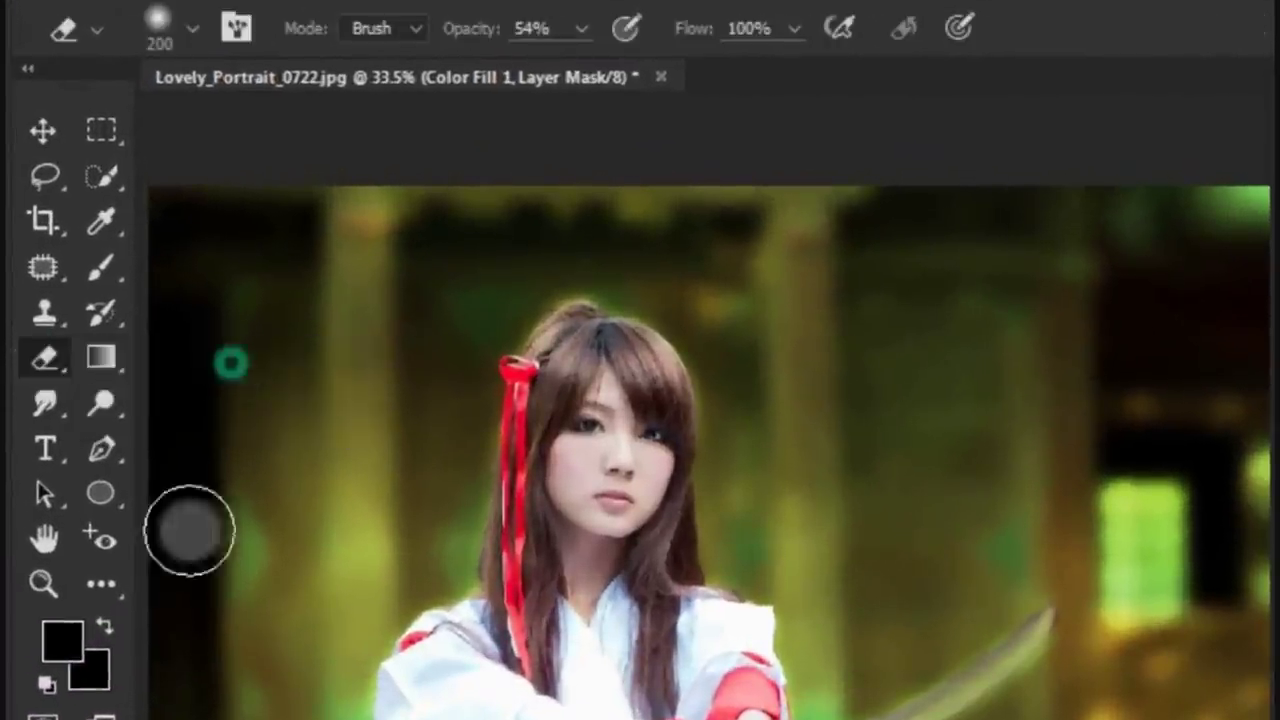
pyautogui.click(45, 684)
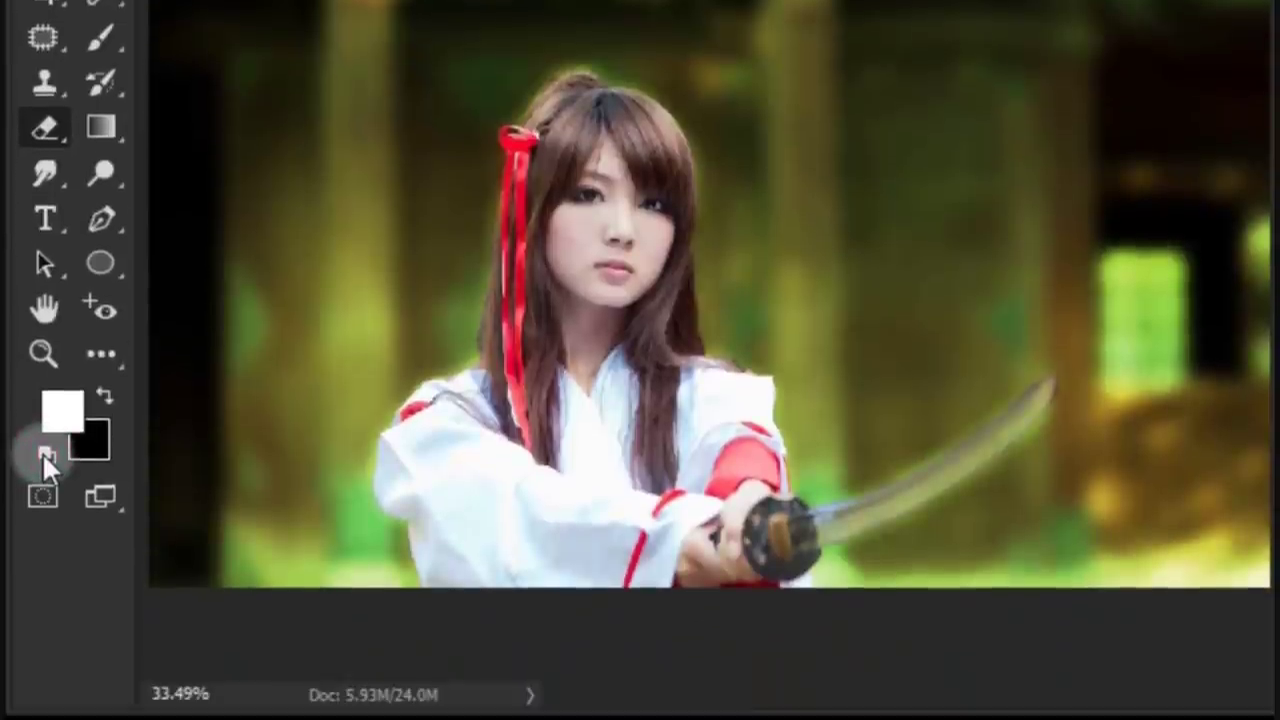
pyautogui.click(952, 333)
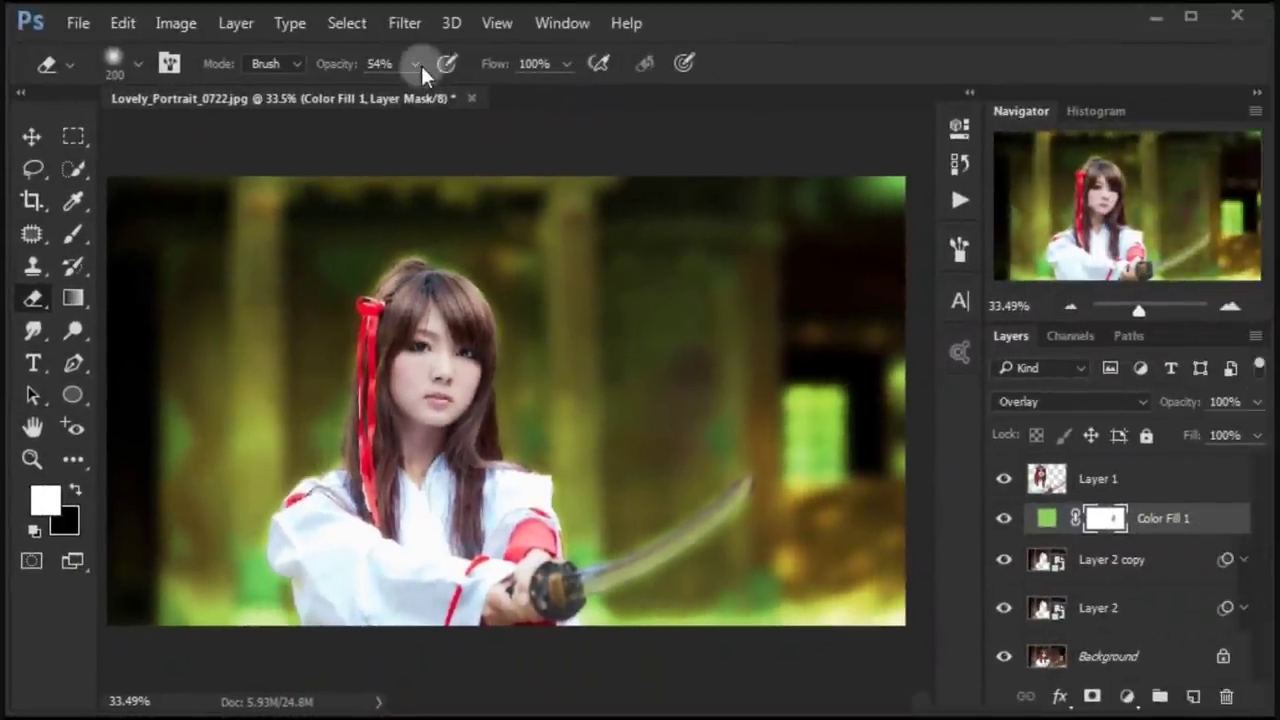
pyautogui.moveTo(421, 65); pyautogui.dragTo(385, 93)
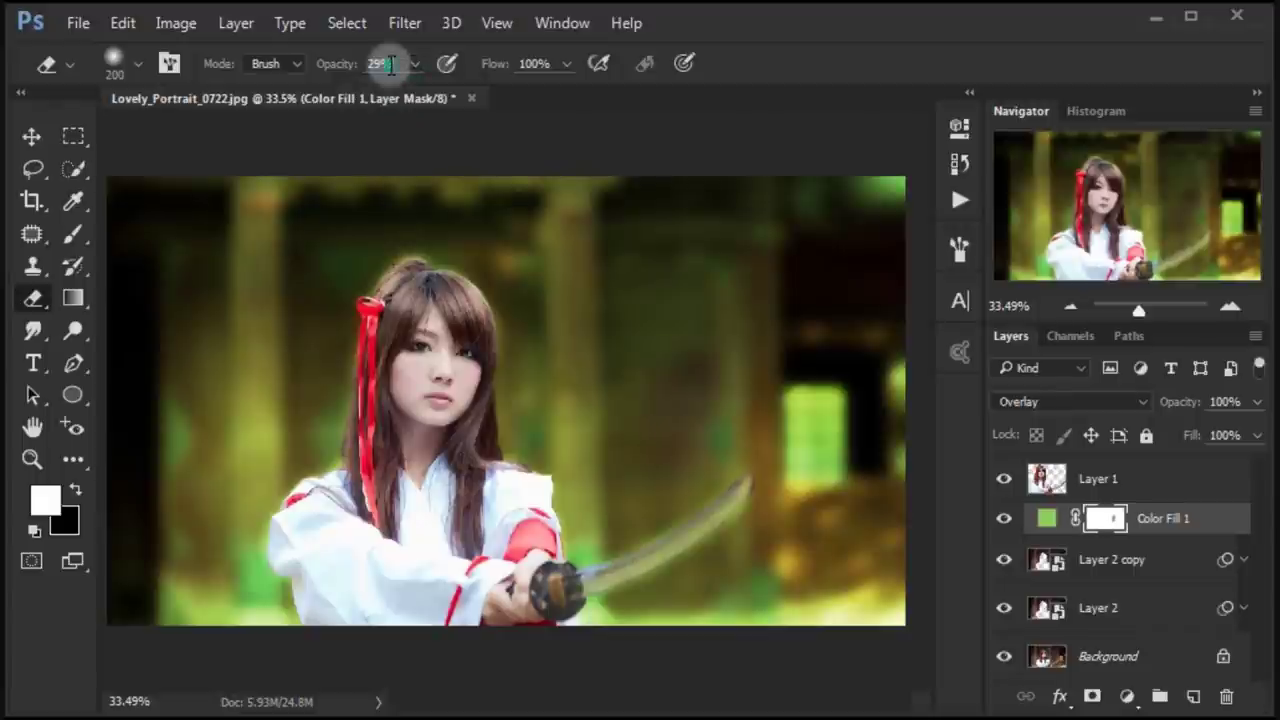
pyautogui.click(142, 64)
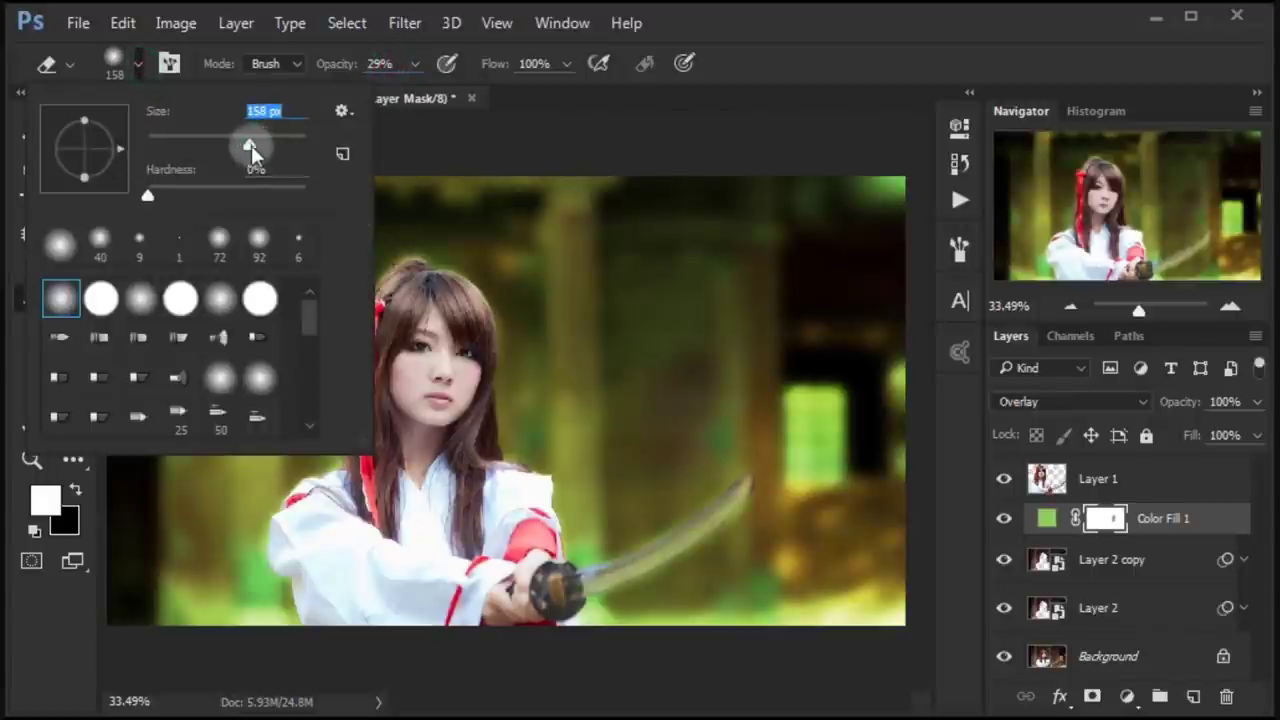
pyautogui.moveTo(250, 146); pyautogui.dragTo(252, 146)
pyautogui.click(752, 390)
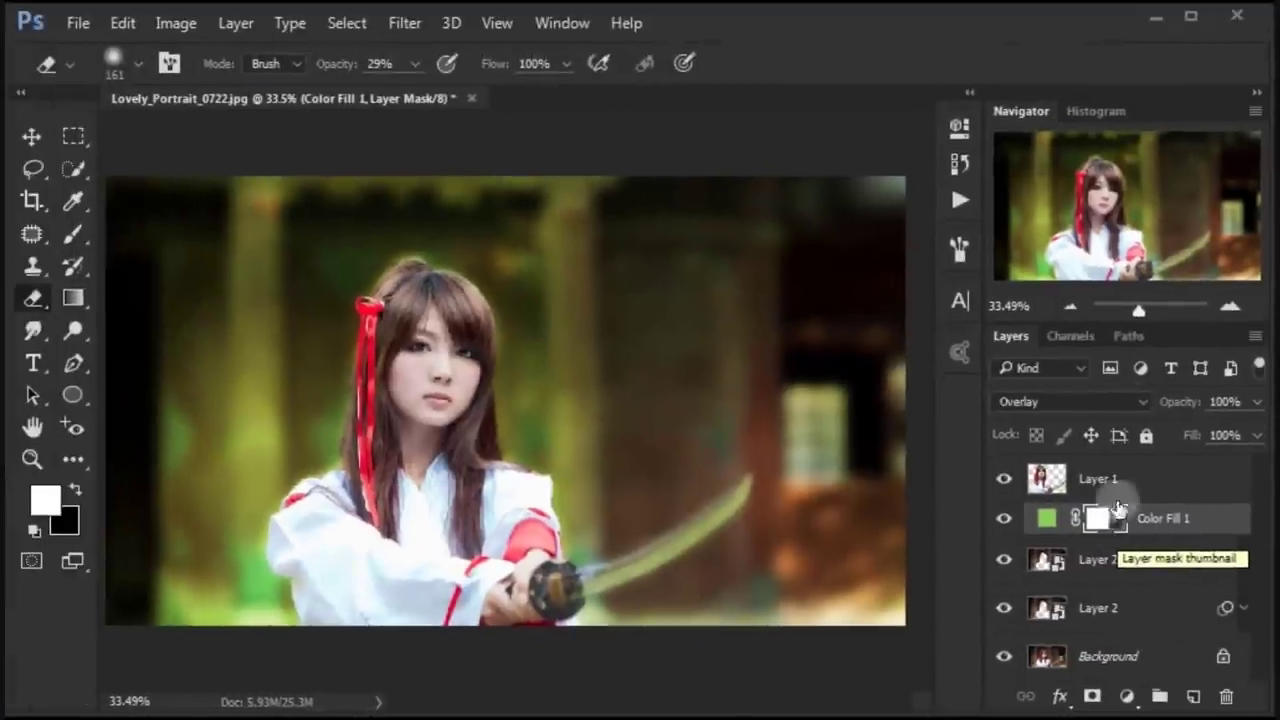
pyautogui.click(45, 138)
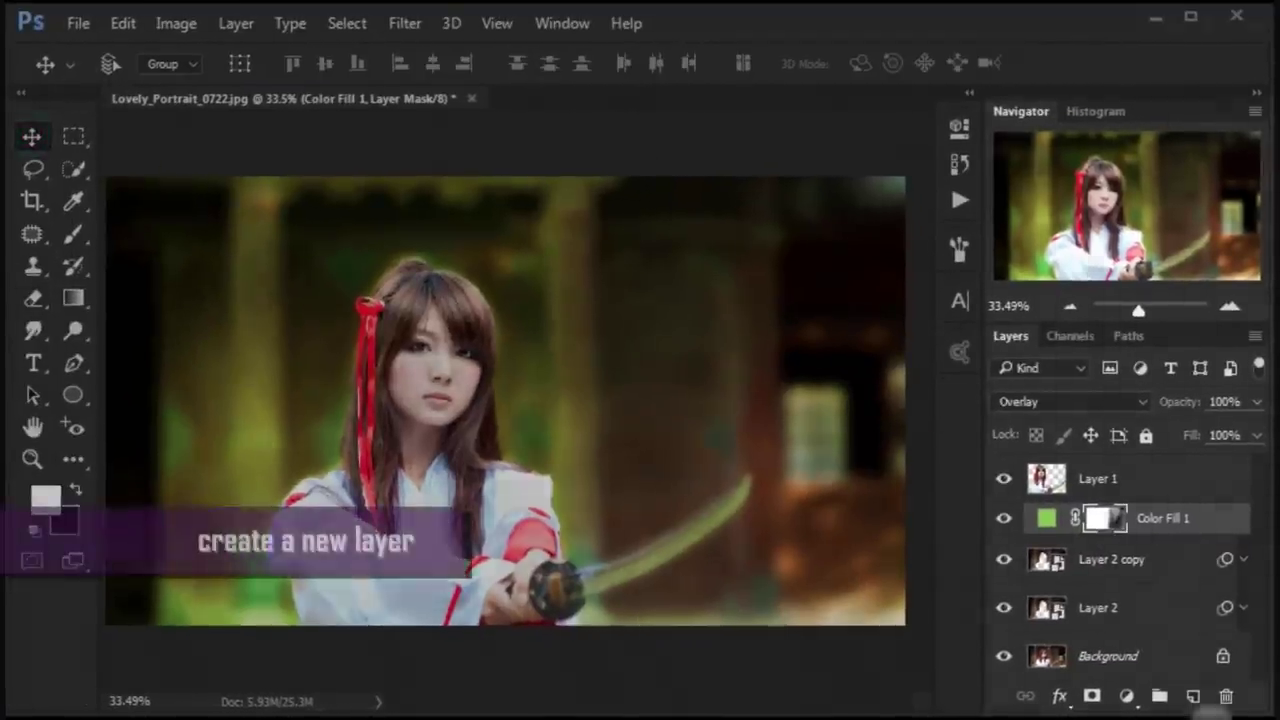
# Add a new empty layer and set the foreground colour to blue 0d5ef2
pyautogui.click(1193, 696)
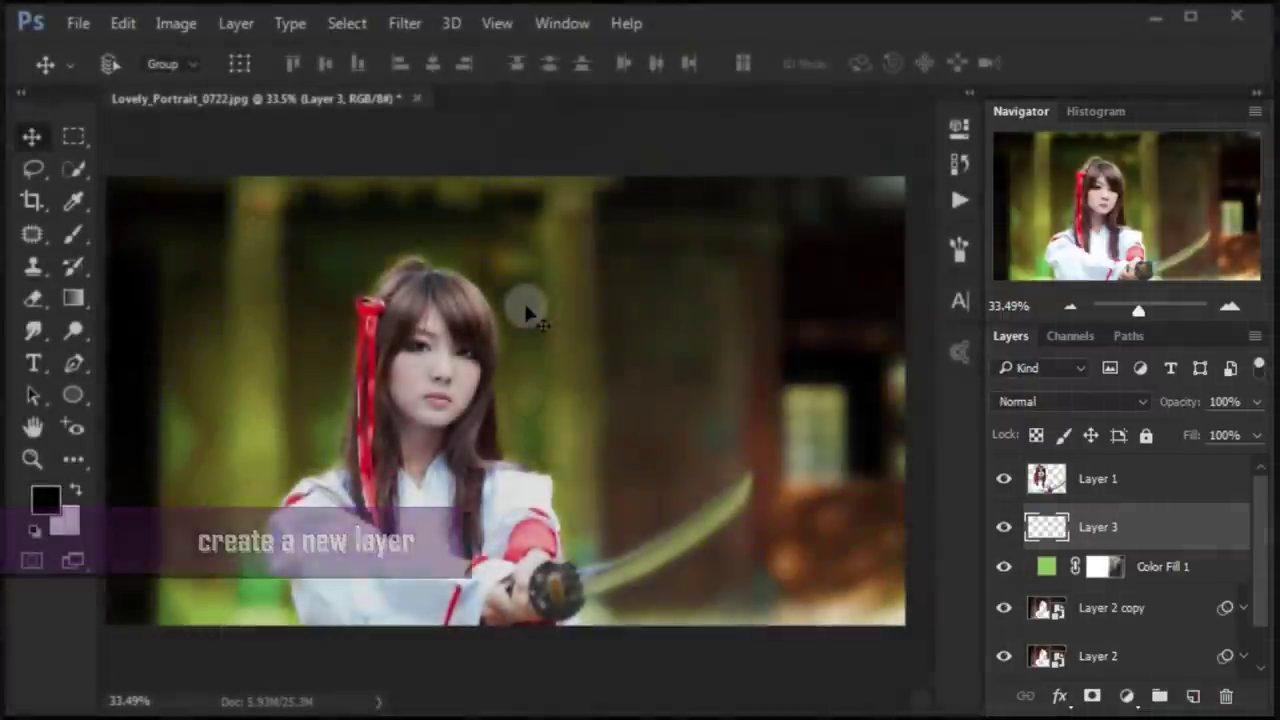
pyautogui.click(45, 497)
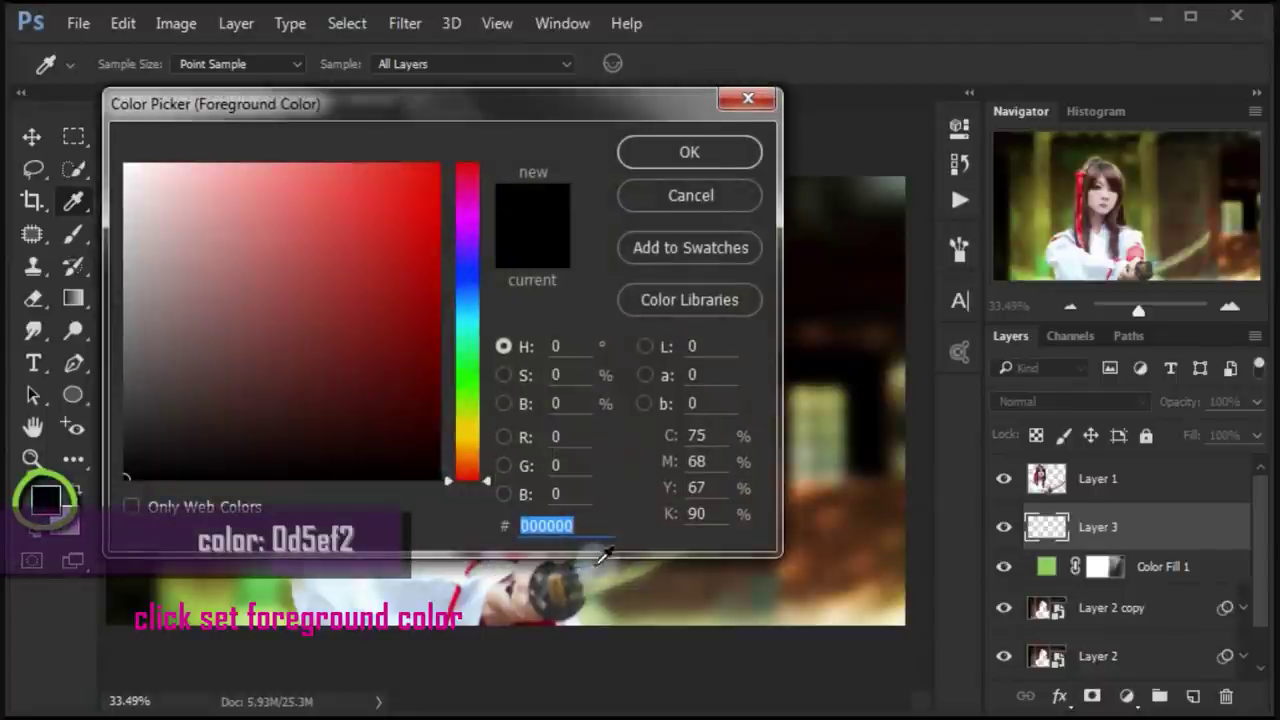
pyautogui.write('0d5ef2')
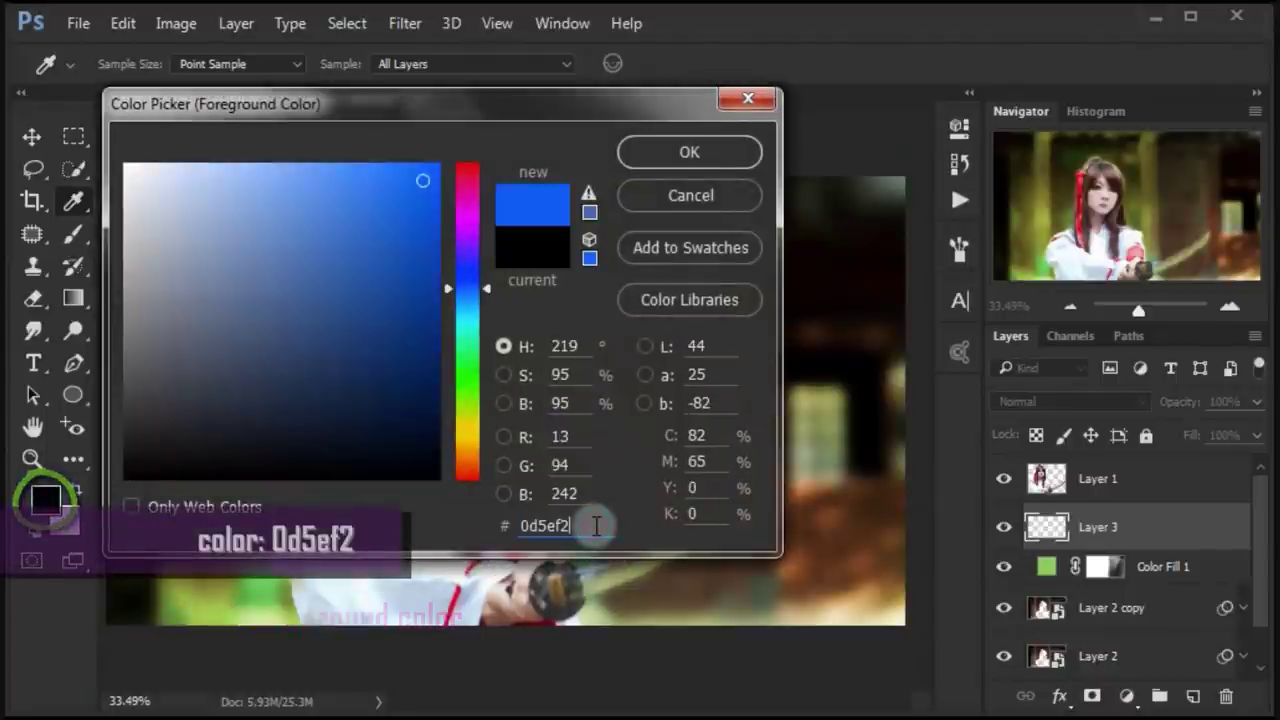
pyautogui.click(703, 156)
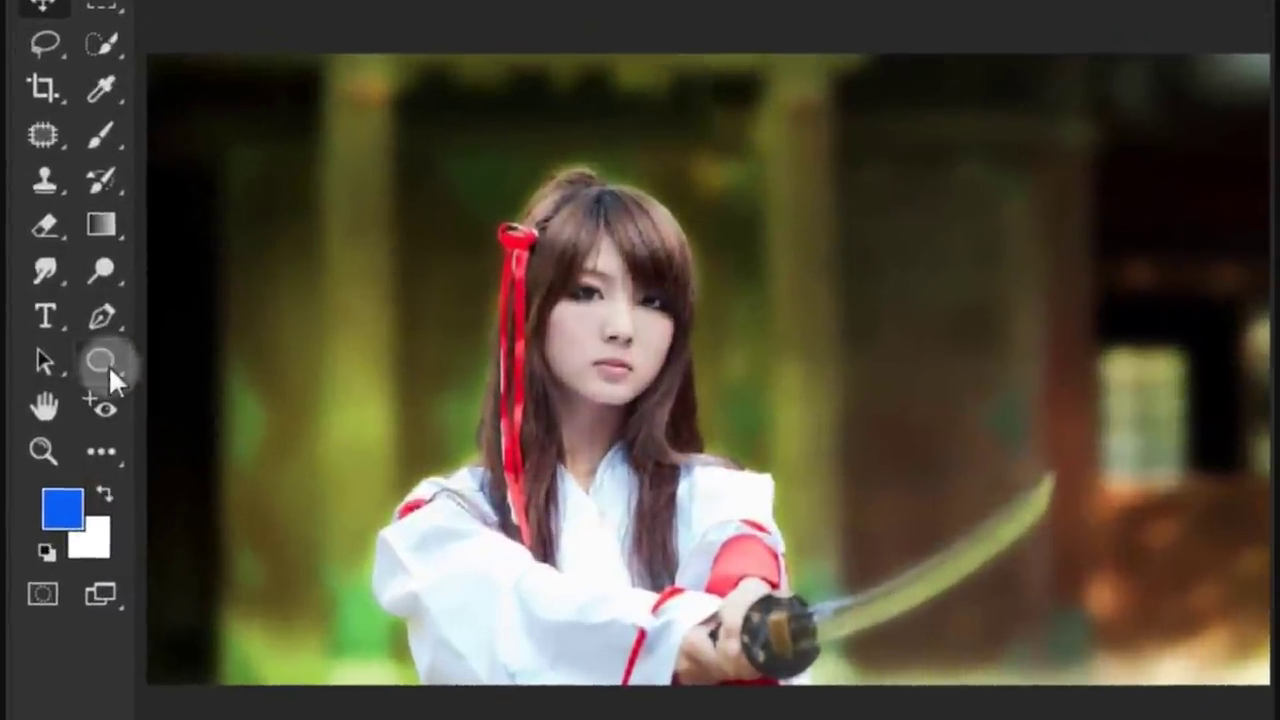
# Draw a blue Pixels-mode circle around the girl's head with the Ellipse Tool
pyautogui.rightClick(79, 395)
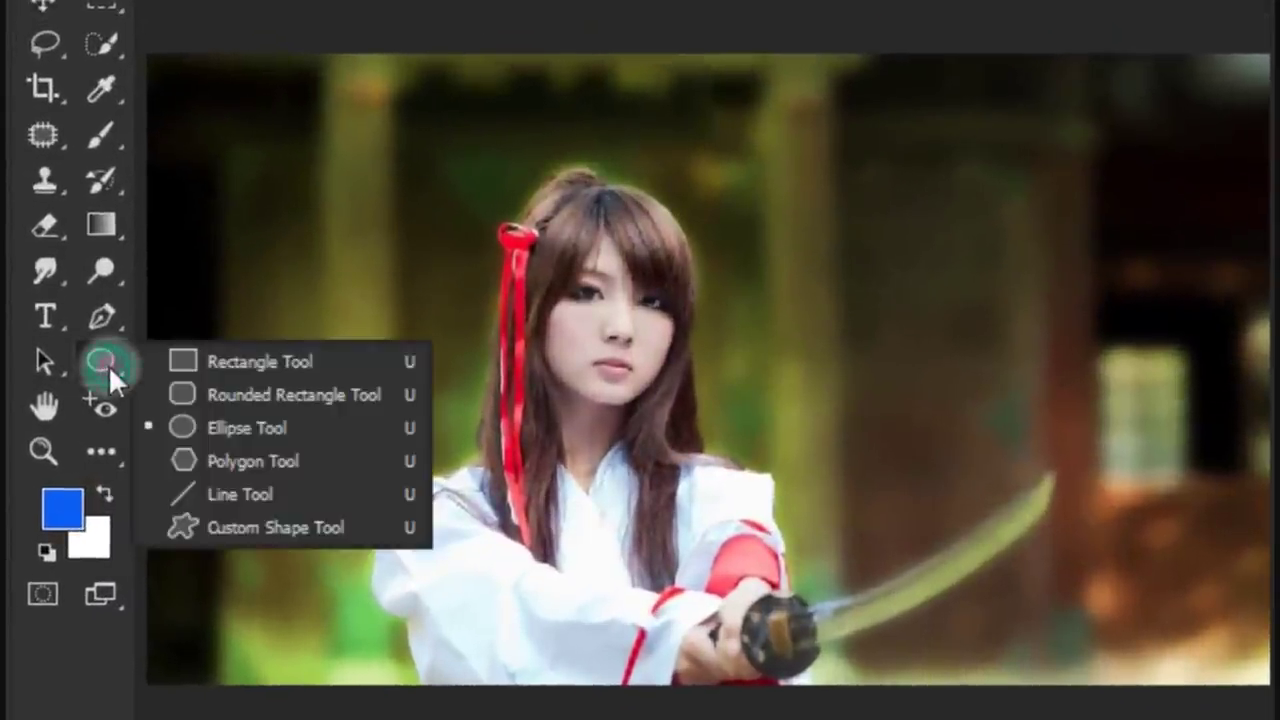
pyautogui.click(307, 426)
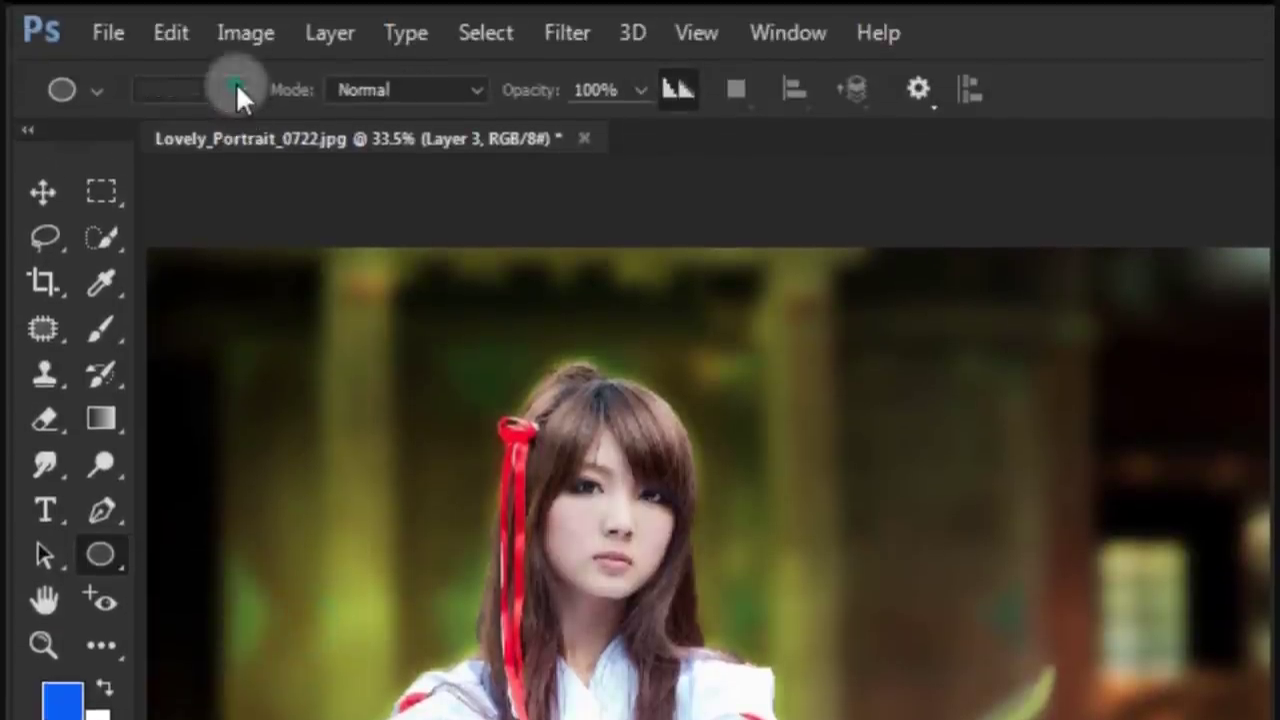
pyautogui.click(238, 89)
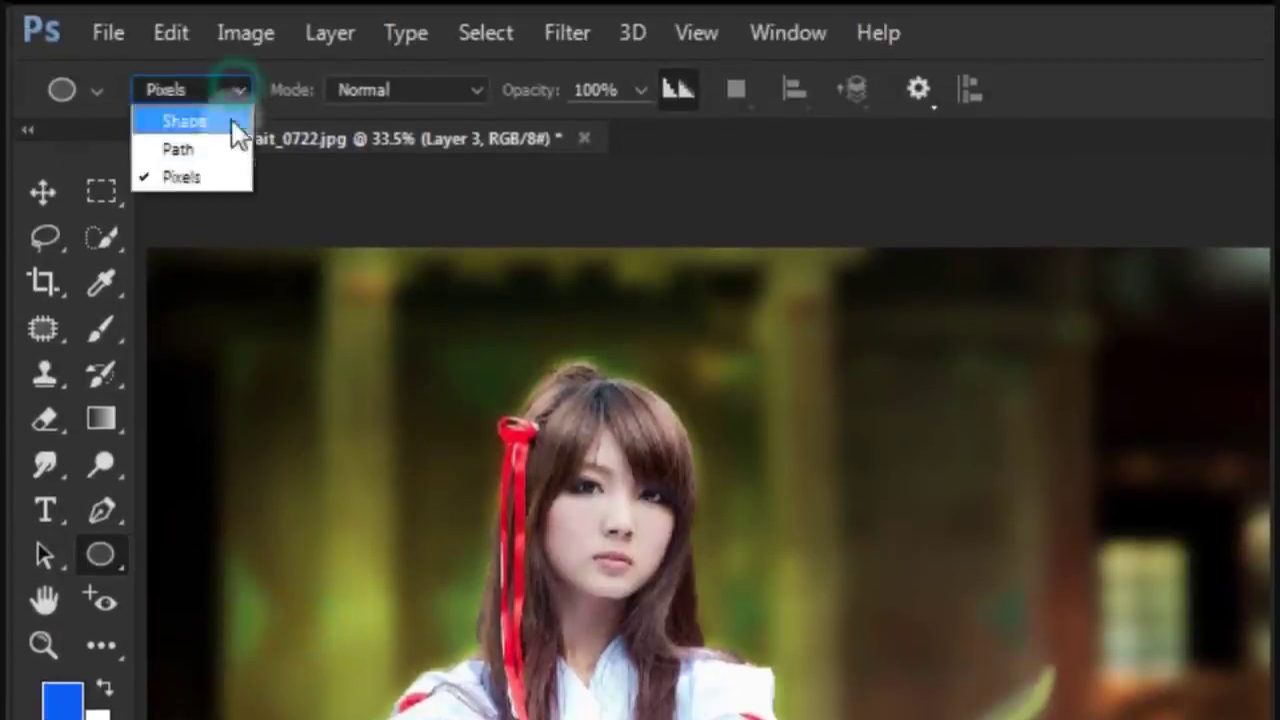
pyautogui.click(218, 185)
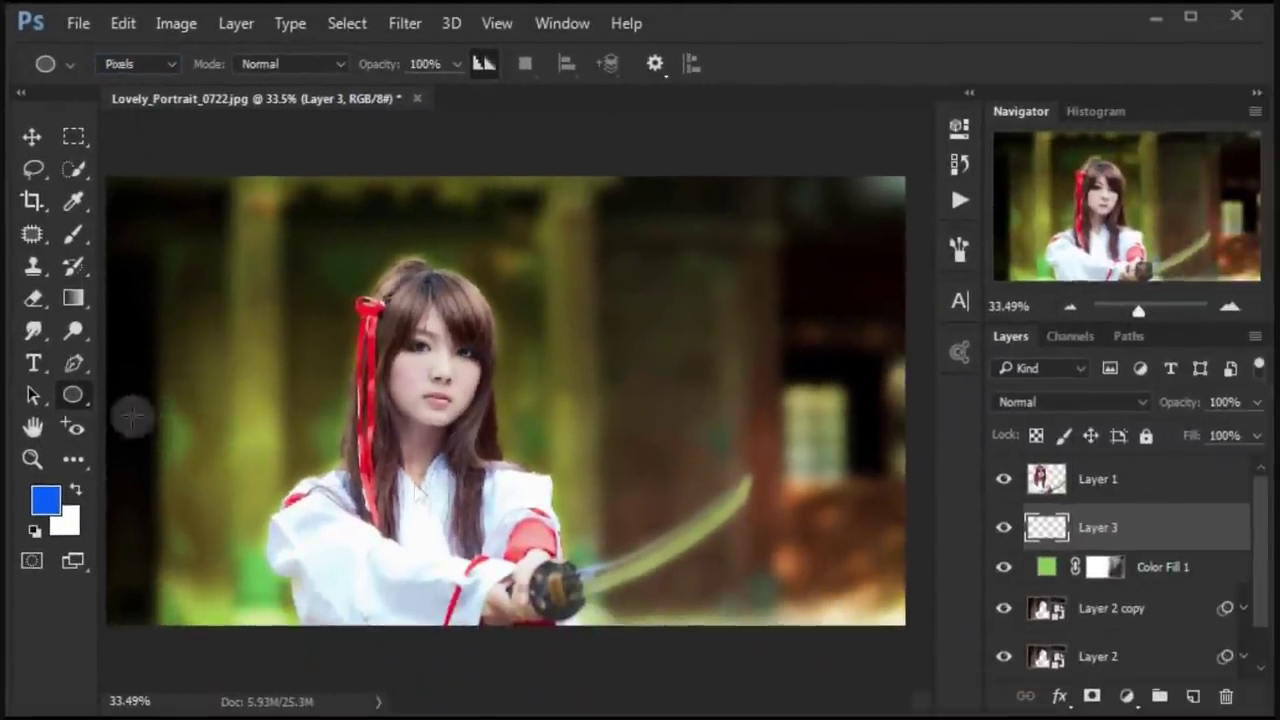
pyautogui.moveTo(387, 390)
pyautogui.mouseDown()
pyautogui.moveTo(561, 656)
pyautogui.moveTo(663, 443)
pyautogui.mouseUp()
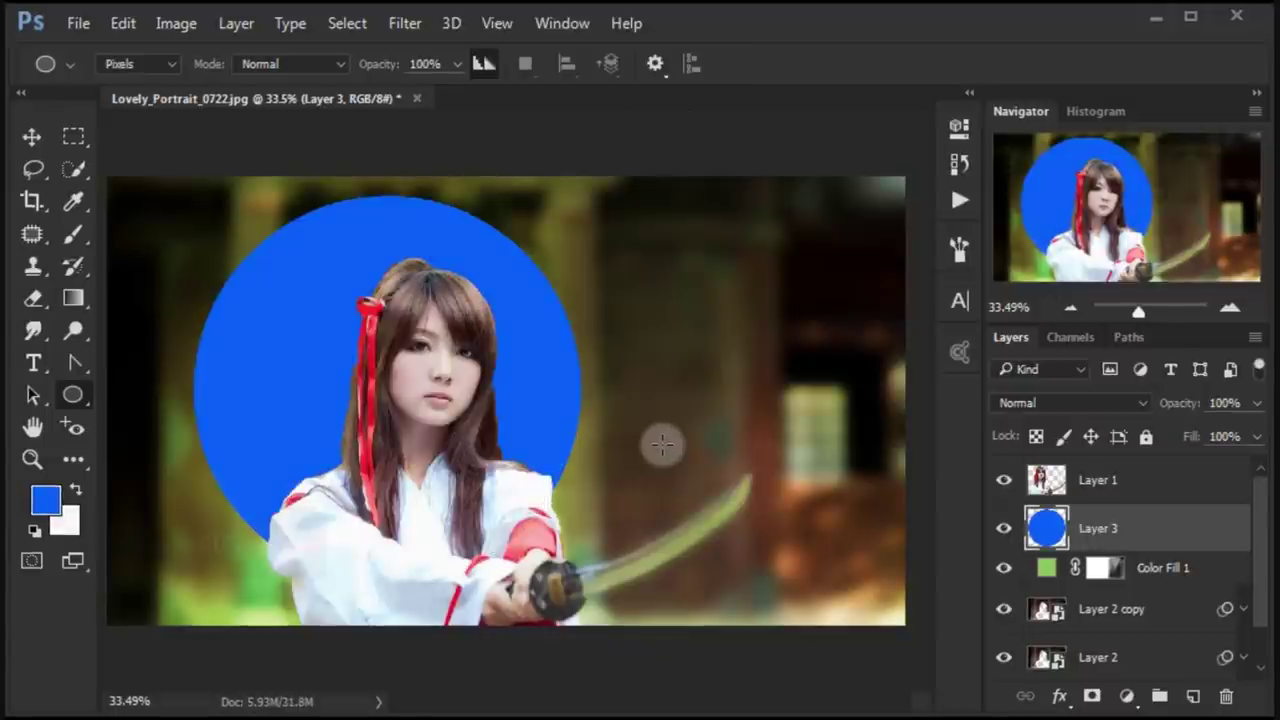
# Stretch the blue circle into a wide ellipse and apply the transform
pyautogui.hotkey('ctrl', 't')
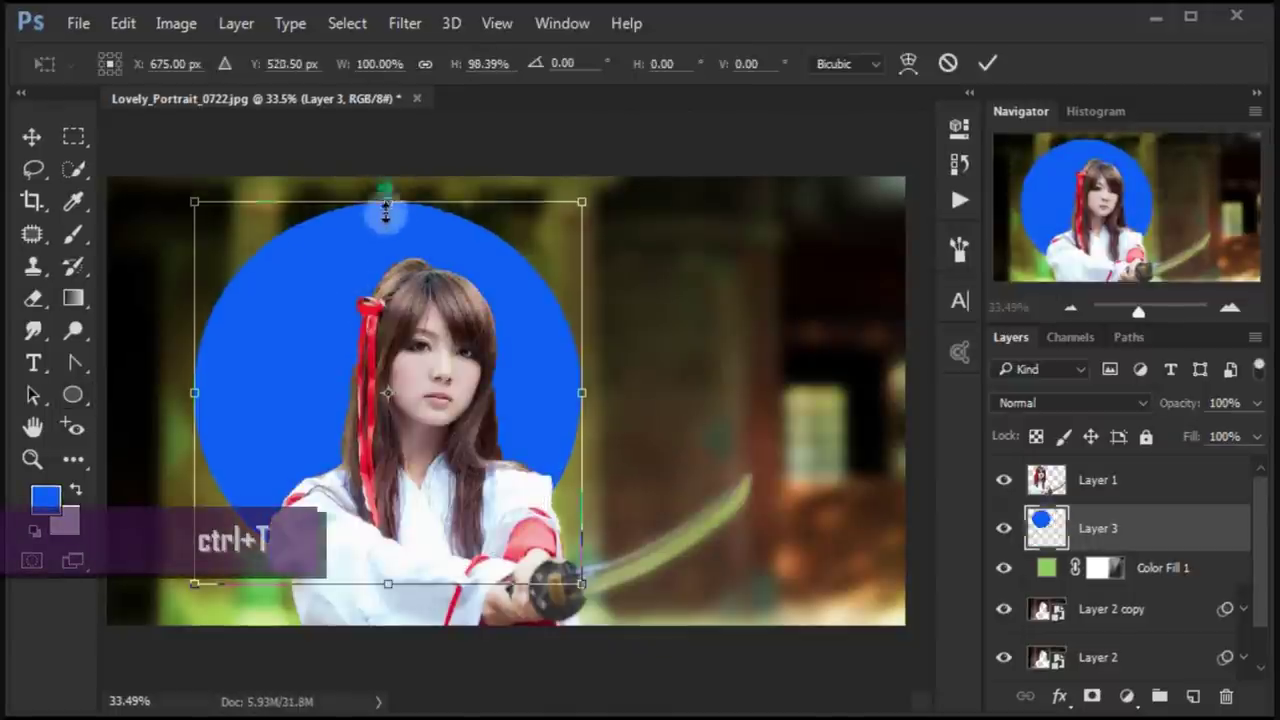
pyautogui.moveTo(388, 195); pyautogui.dragTo(388, 241)
pyautogui.moveTo(194, 412); pyautogui.dragTo(145, 412)
pyautogui.moveTo(582, 412); pyautogui.dragTo(636, 428)
pyautogui.moveTo(390, 583); pyautogui.dragTo(390, 605)
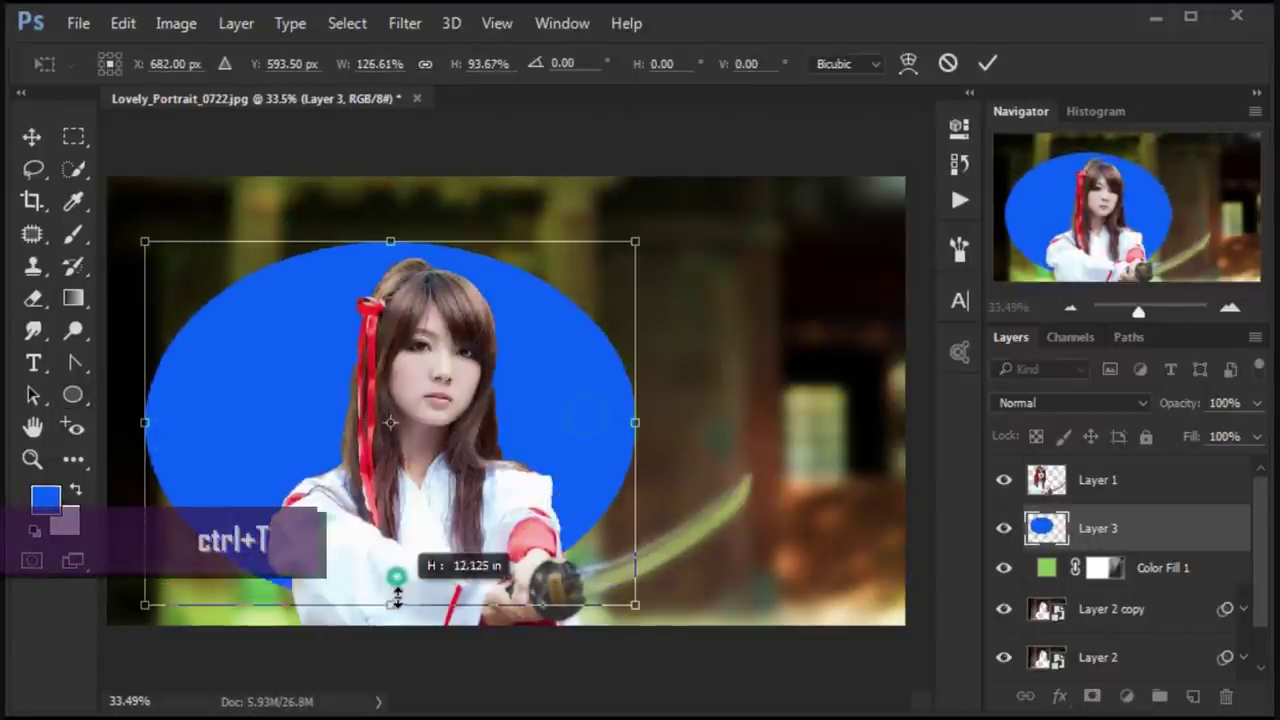
pyautogui.moveTo(390, 241); pyautogui.dragTo(390, 224)
pyautogui.click(32, 137)
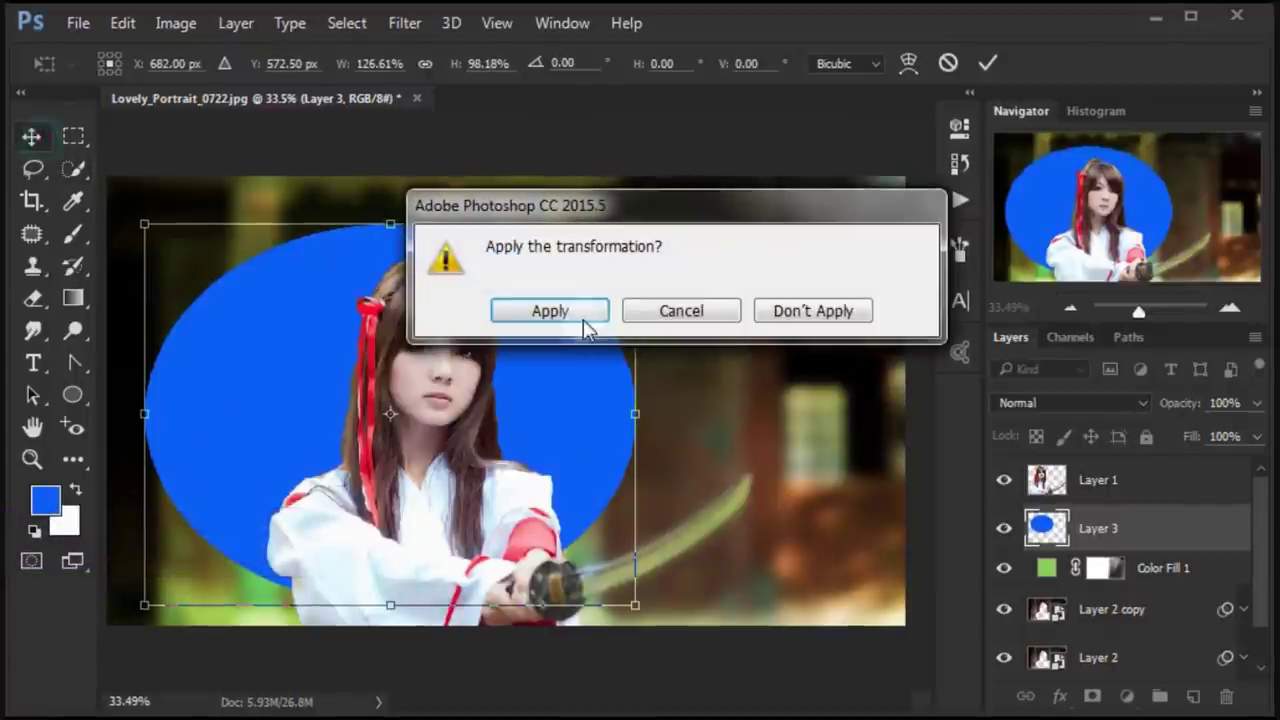
pyautogui.click(584, 313)
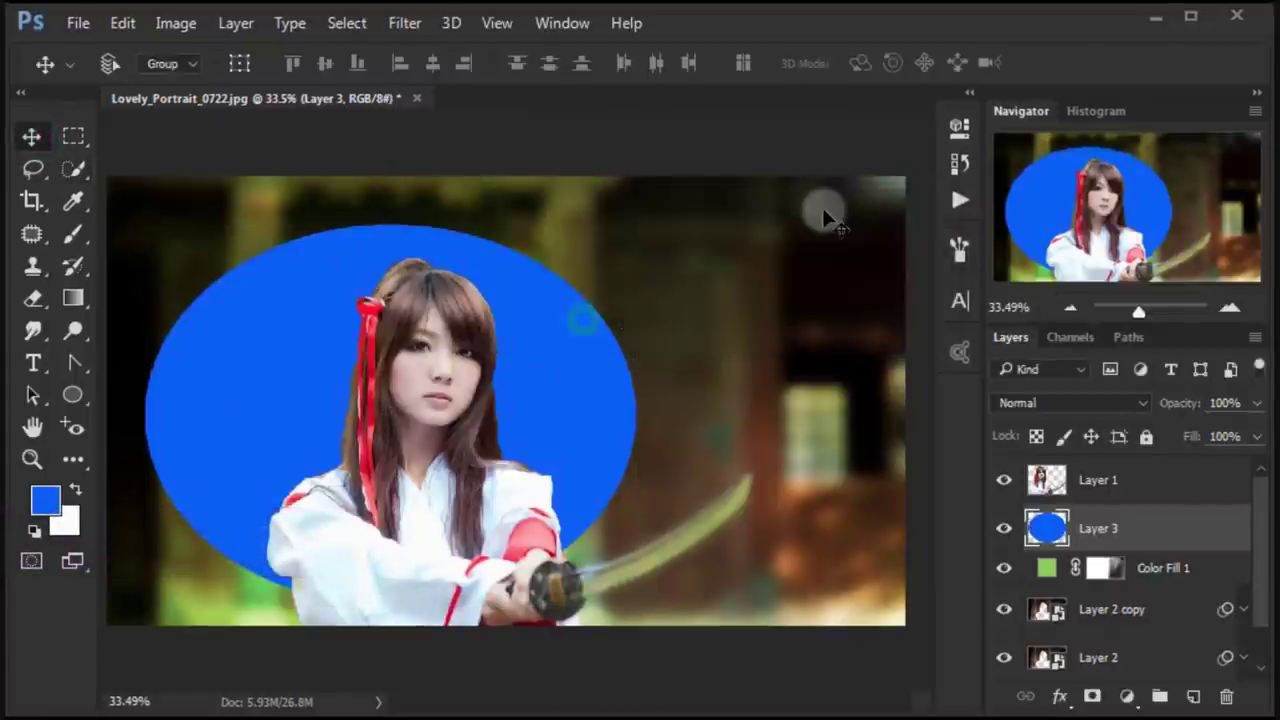
# Apply a Gaussian Blur of radius 190.6 pixels to the blue ellipse
pyautogui.click(407, 24)
pyautogui.moveTo(417, 297)
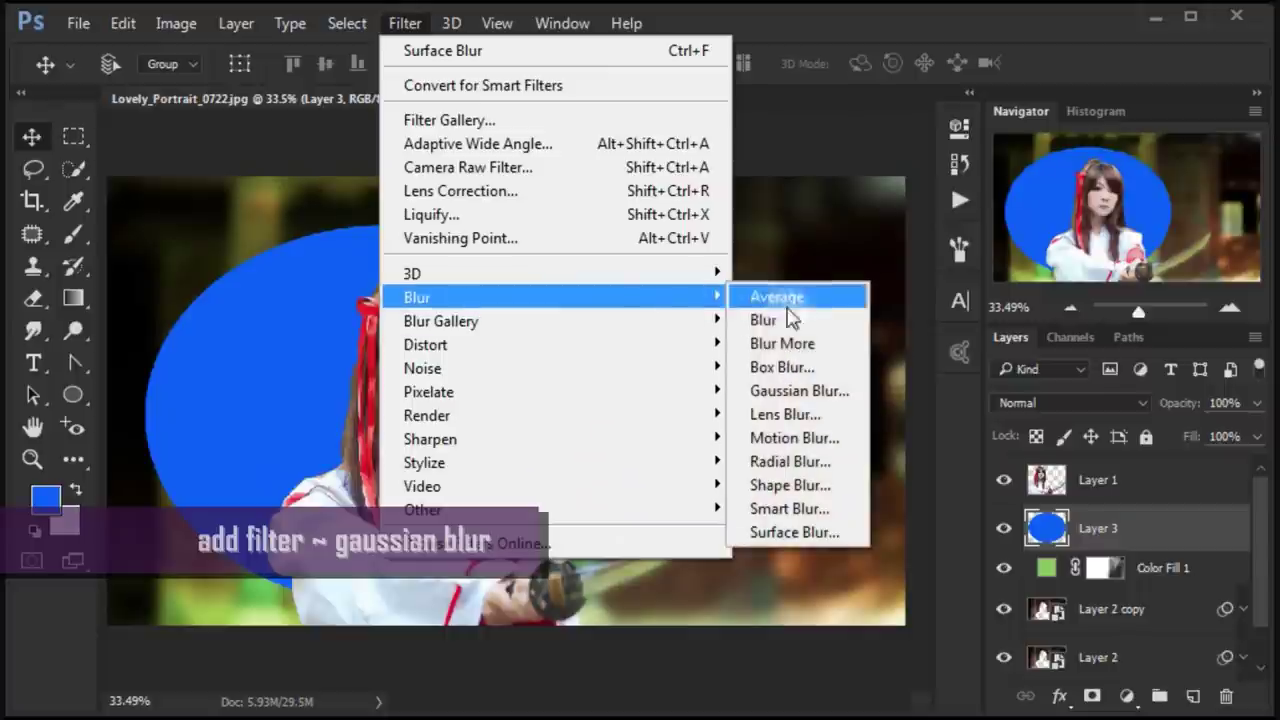
pyautogui.click(823, 311)
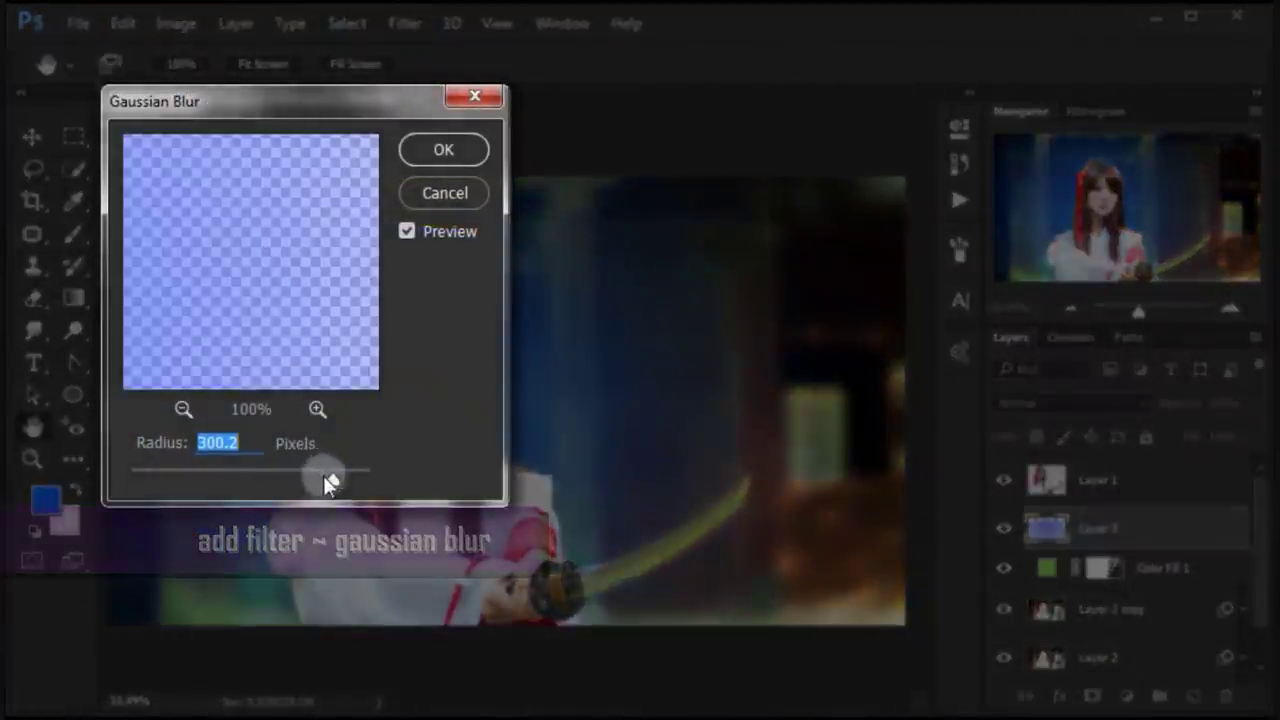
pyautogui.moveTo(330, 479); pyautogui.dragTo(322, 480)
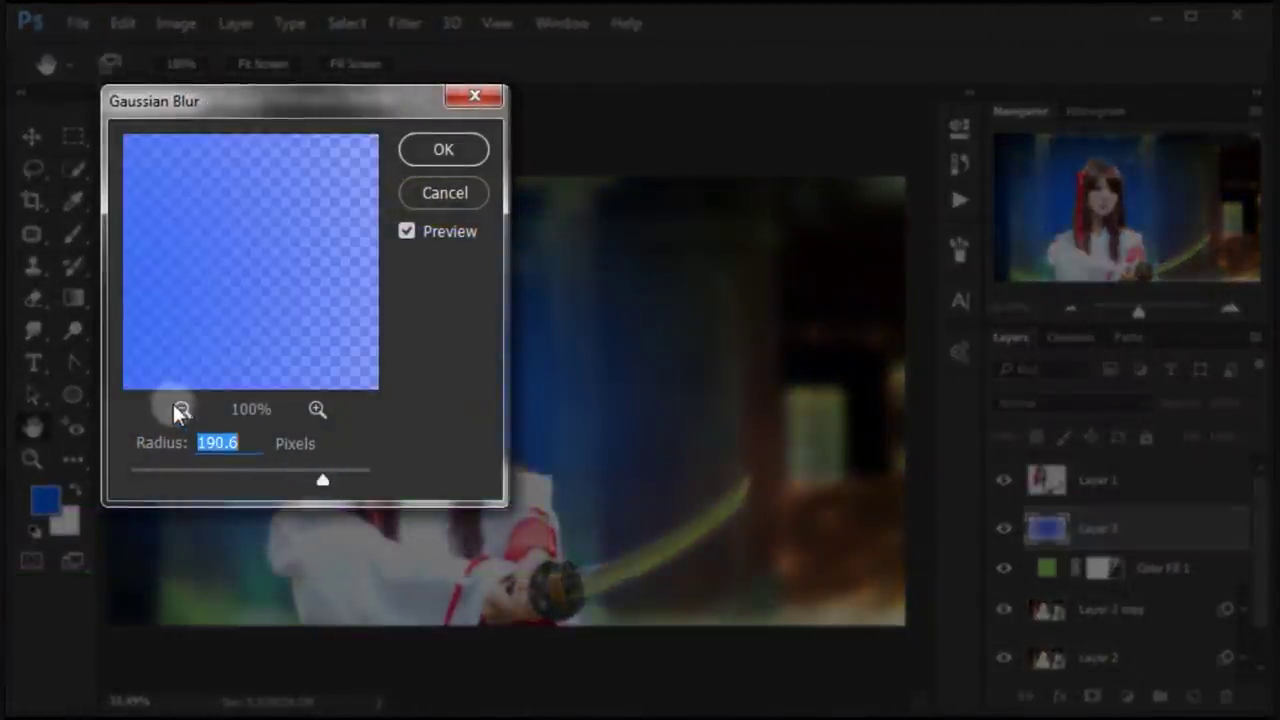
pyautogui.click(181, 409)
pyautogui.click(249, 448)
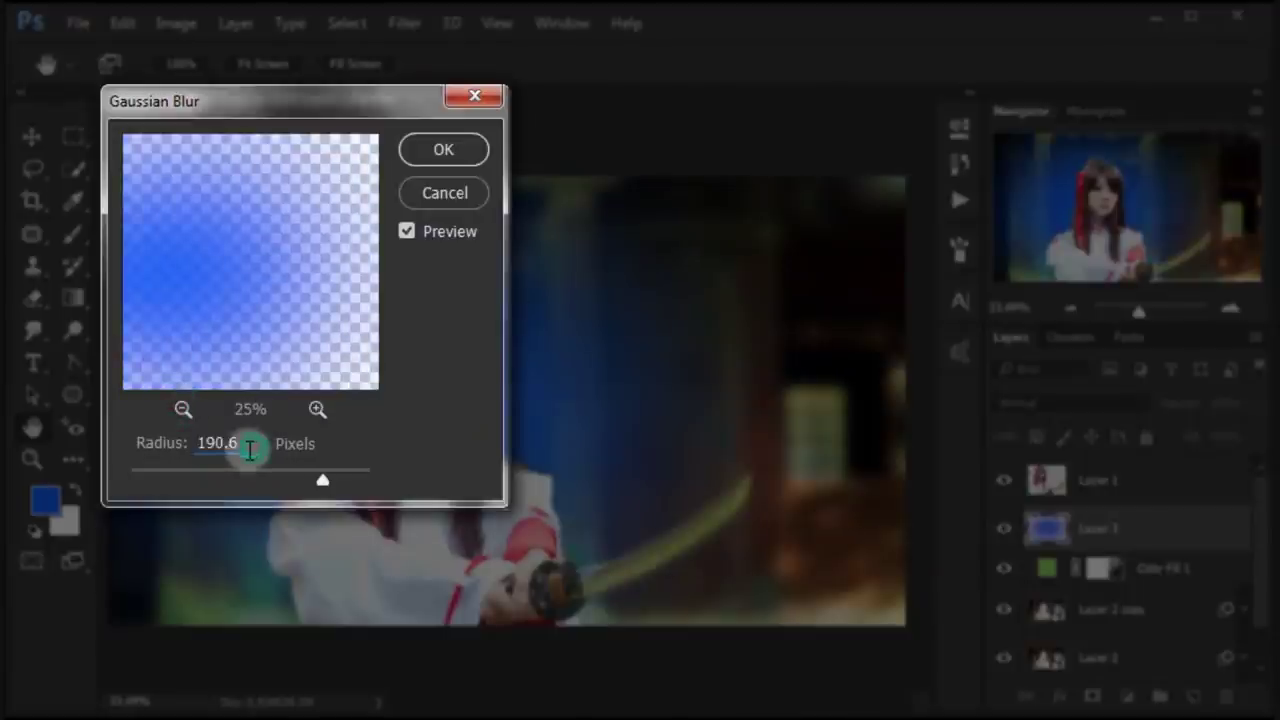
pyautogui.click(443, 149)
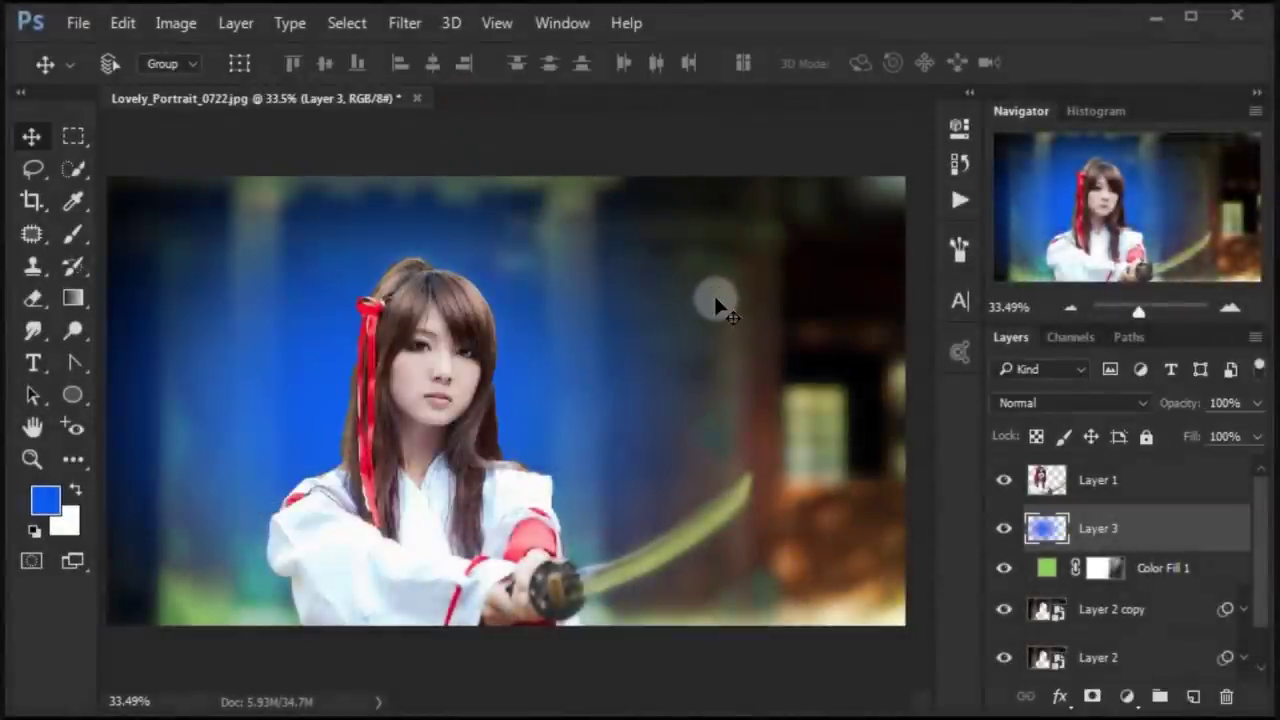
# Set Layer 3 to Screen blending and toggle it to compare
pyautogui.click(1045, 402)
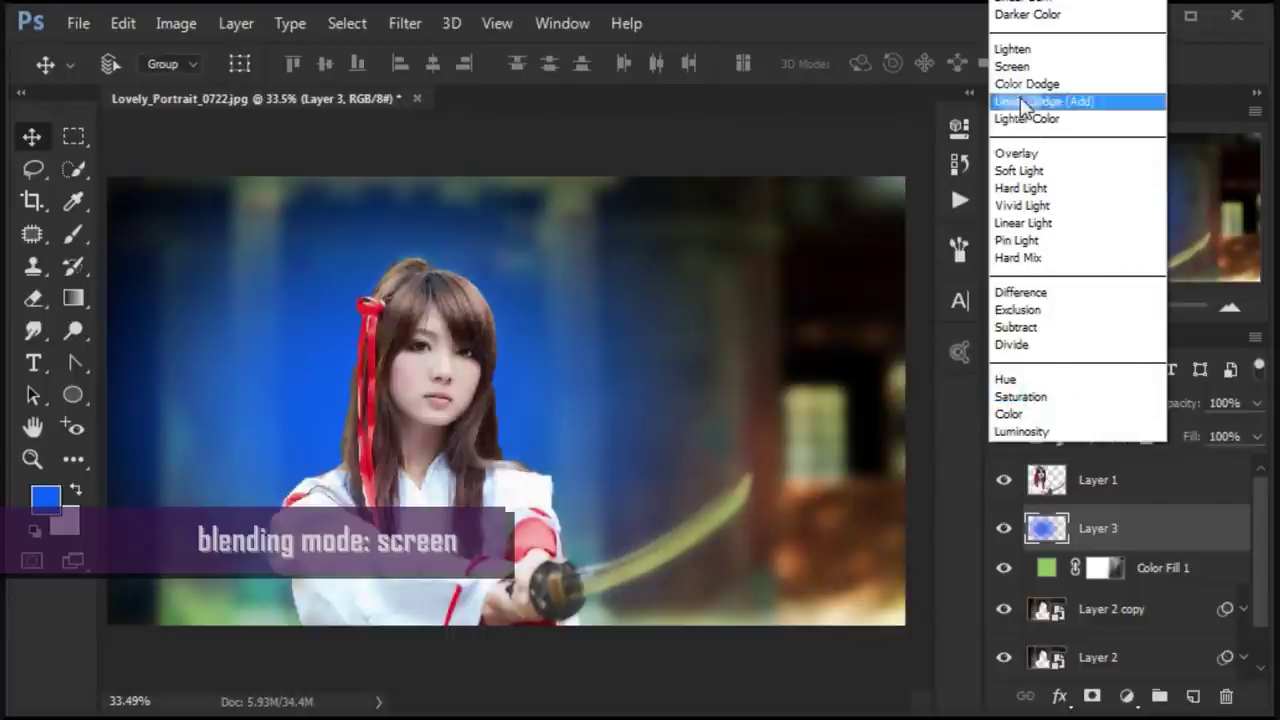
pyautogui.click(1031, 67)
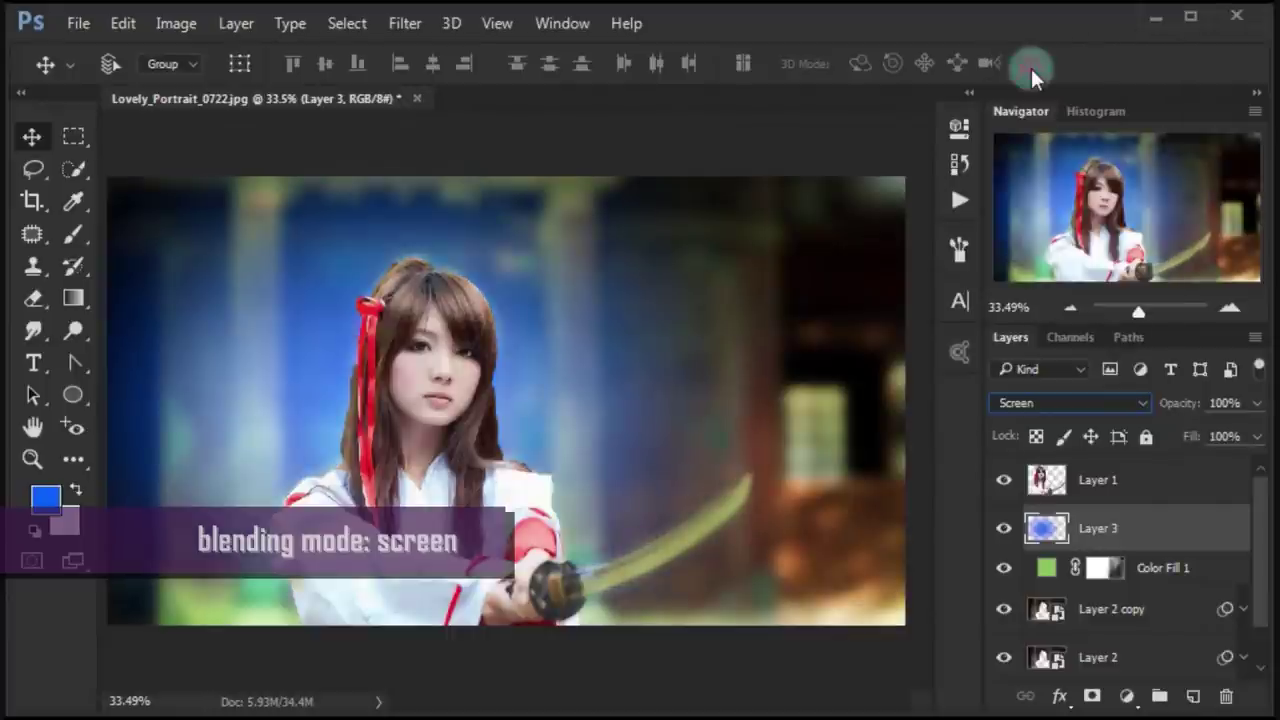
pyautogui.click(1003, 530)
pyautogui.click(1003, 530)
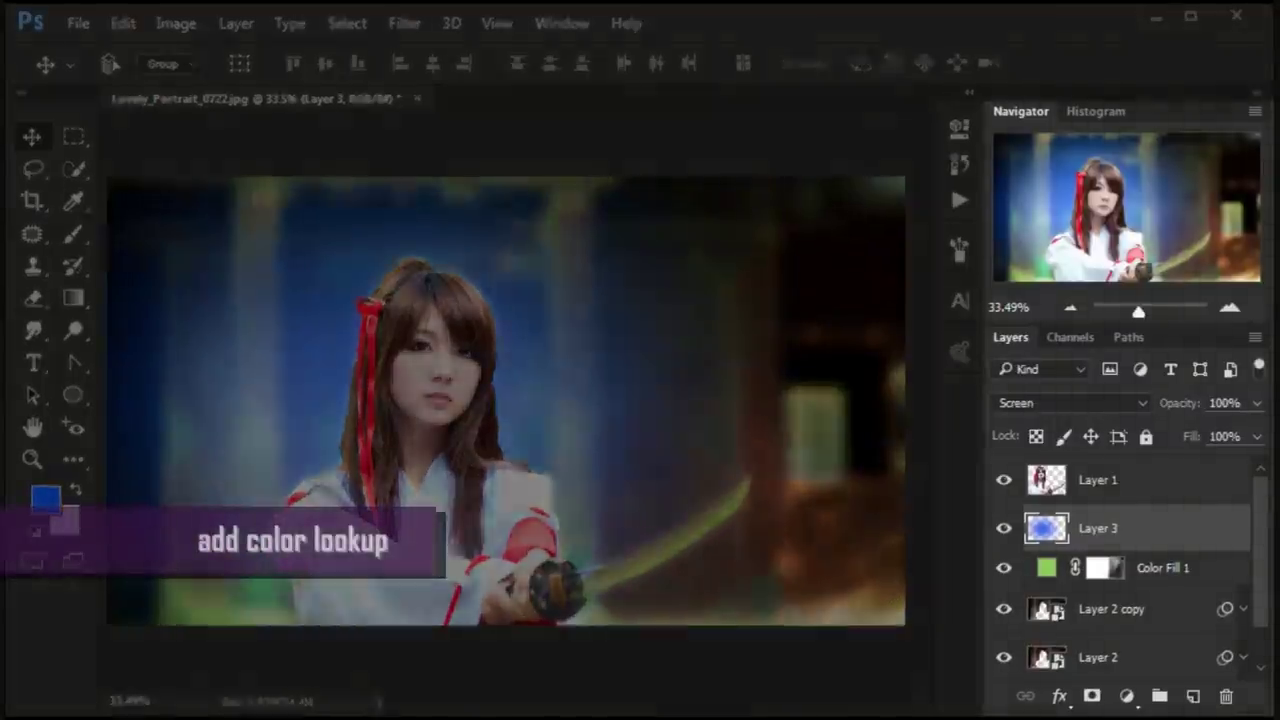
# Add a Color Lookup 1 layer loading Crisp_Warm.look, then toggle it to compare
pyautogui.click(1127, 696)
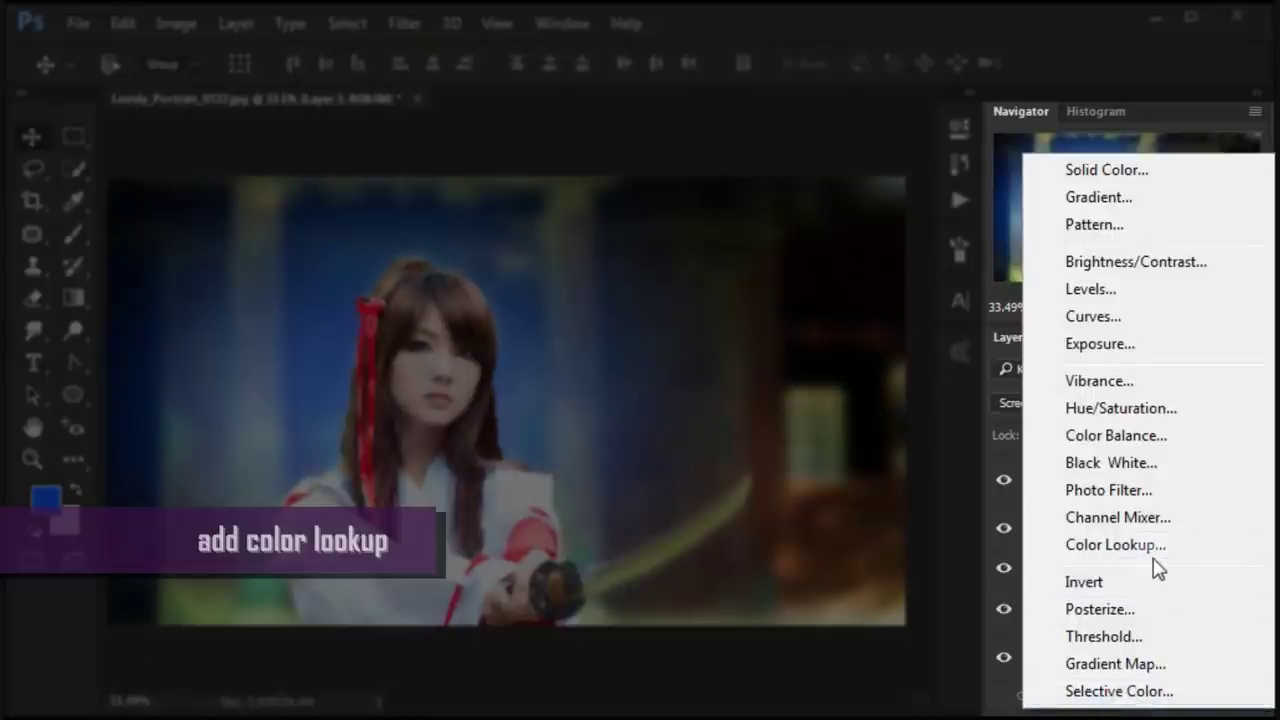
pyautogui.click(1150, 546)
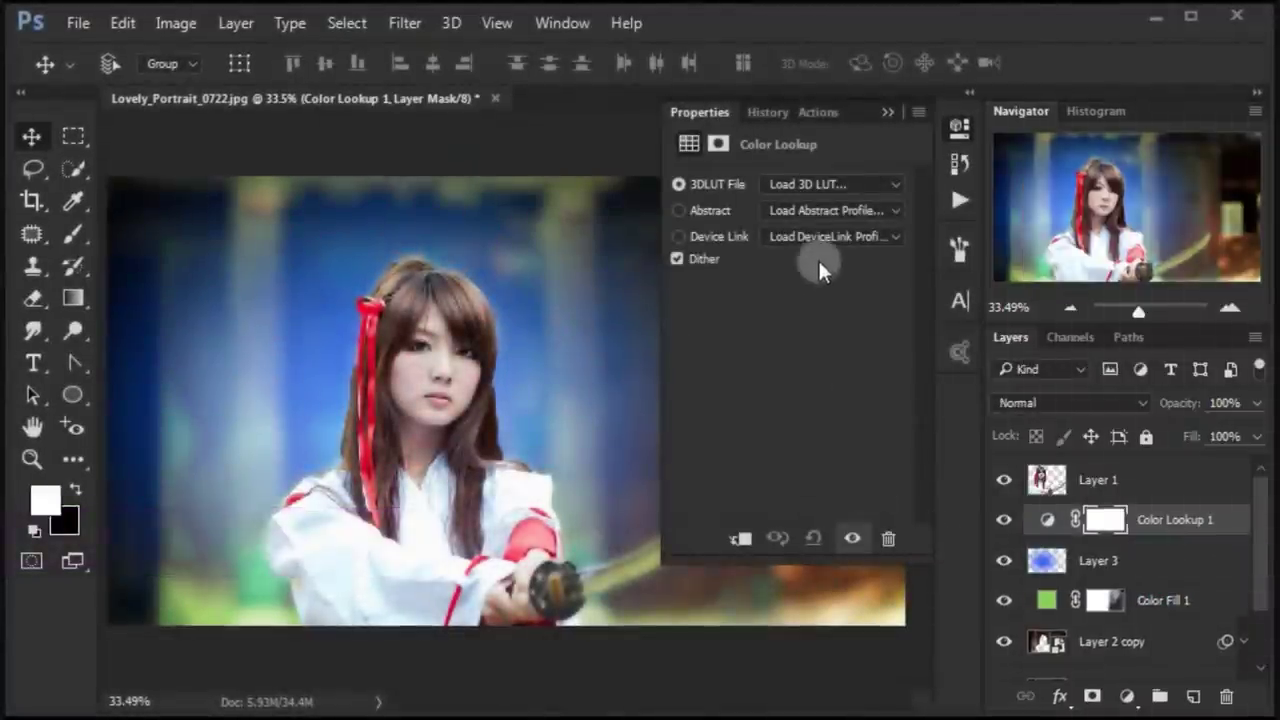
pyautogui.click(835, 184)
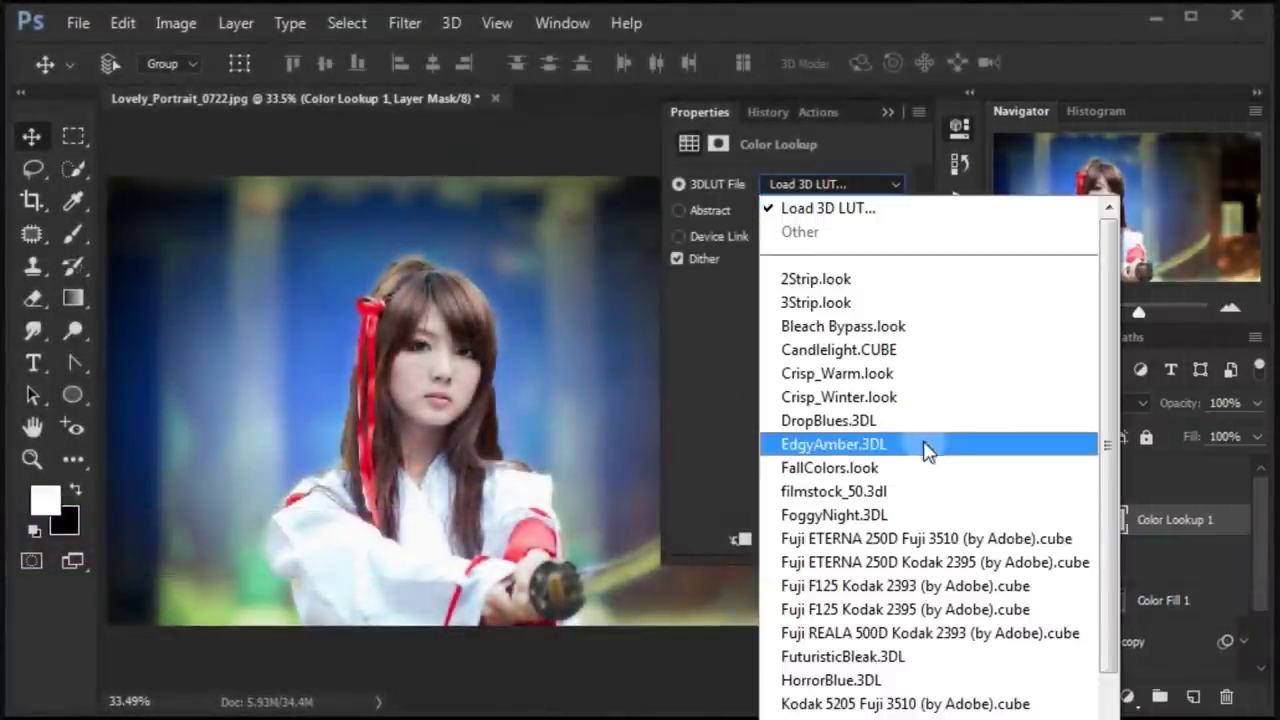
pyautogui.click(965, 378)
pyautogui.click(885, 108)
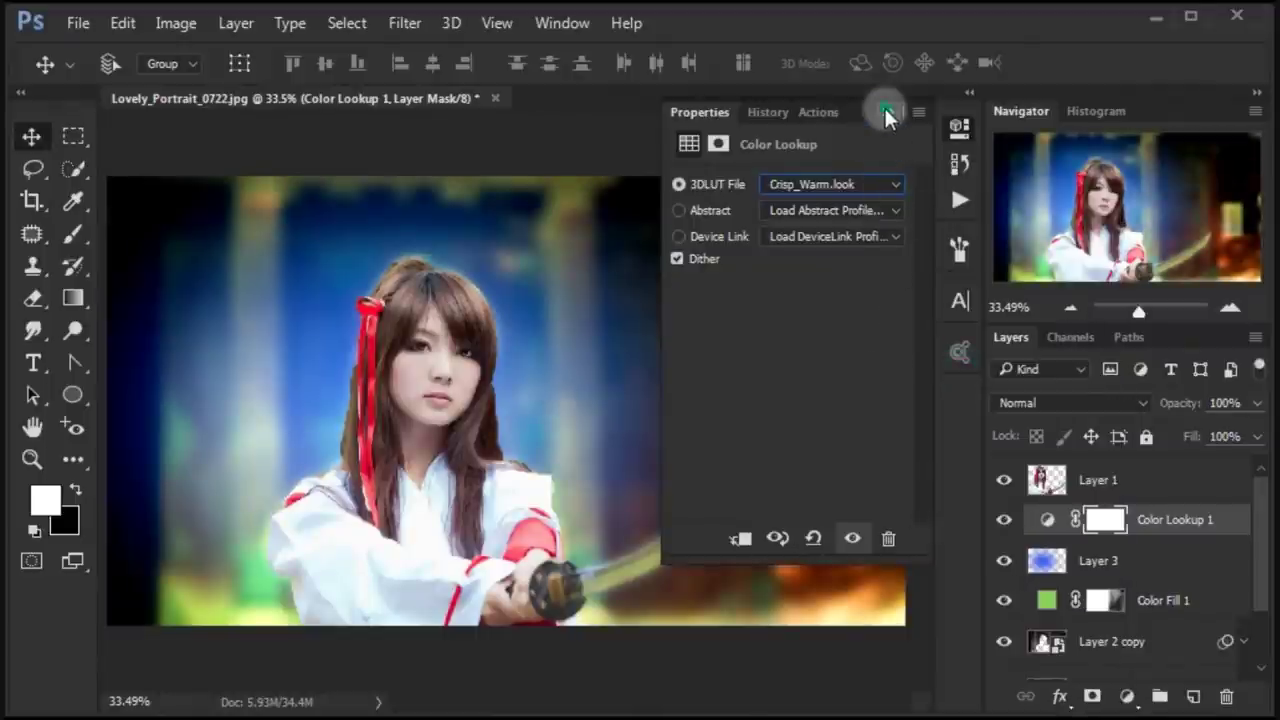
pyautogui.click(1003, 519)
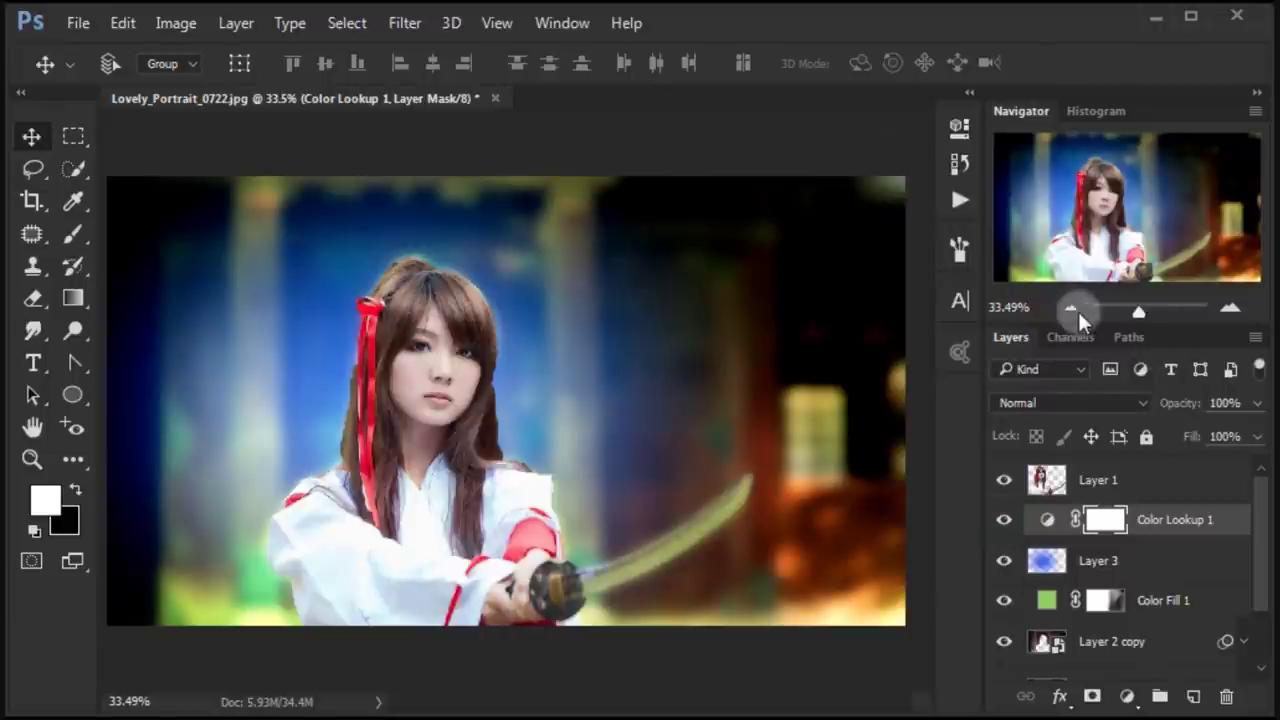
pyautogui.moveTo(1080, 323); pyautogui.dragTo(885, 255)
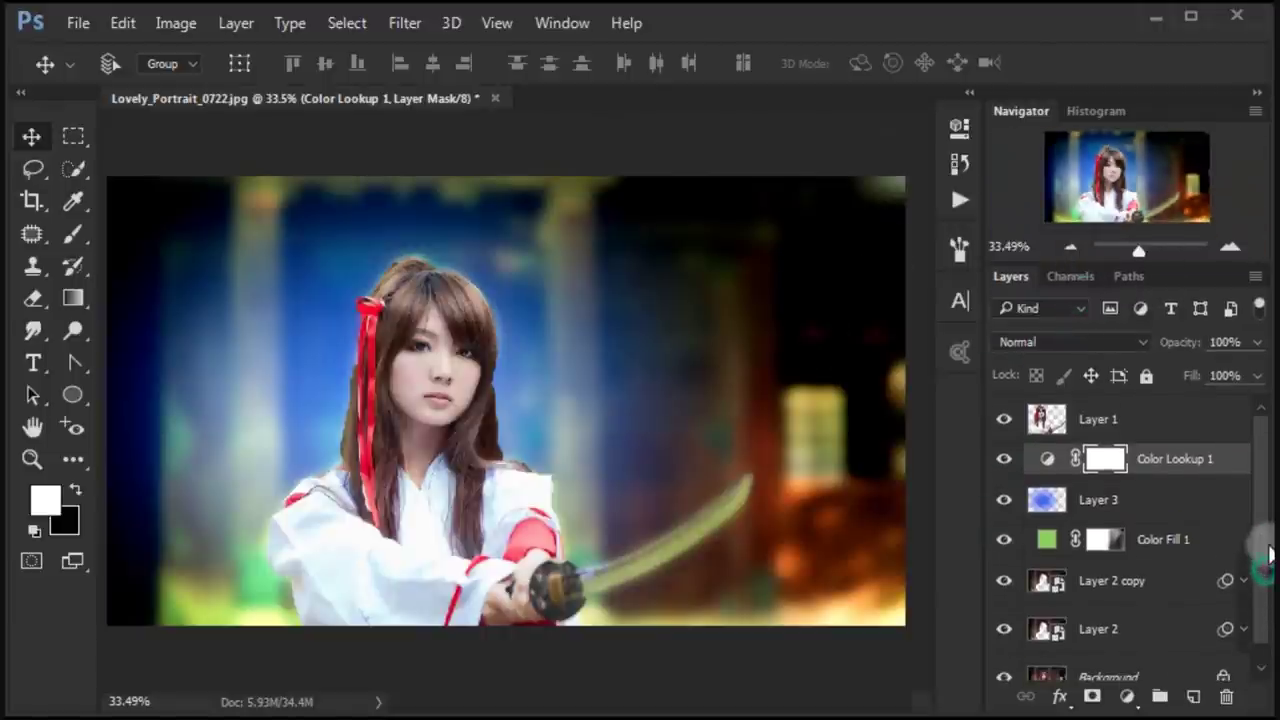
# Group Color Lookup 1 through Layer 2 into a group named ReColors
pyautogui.keyDown('shift'); pyautogui.click(1157, 626); pyautogui.keyUp('shift')
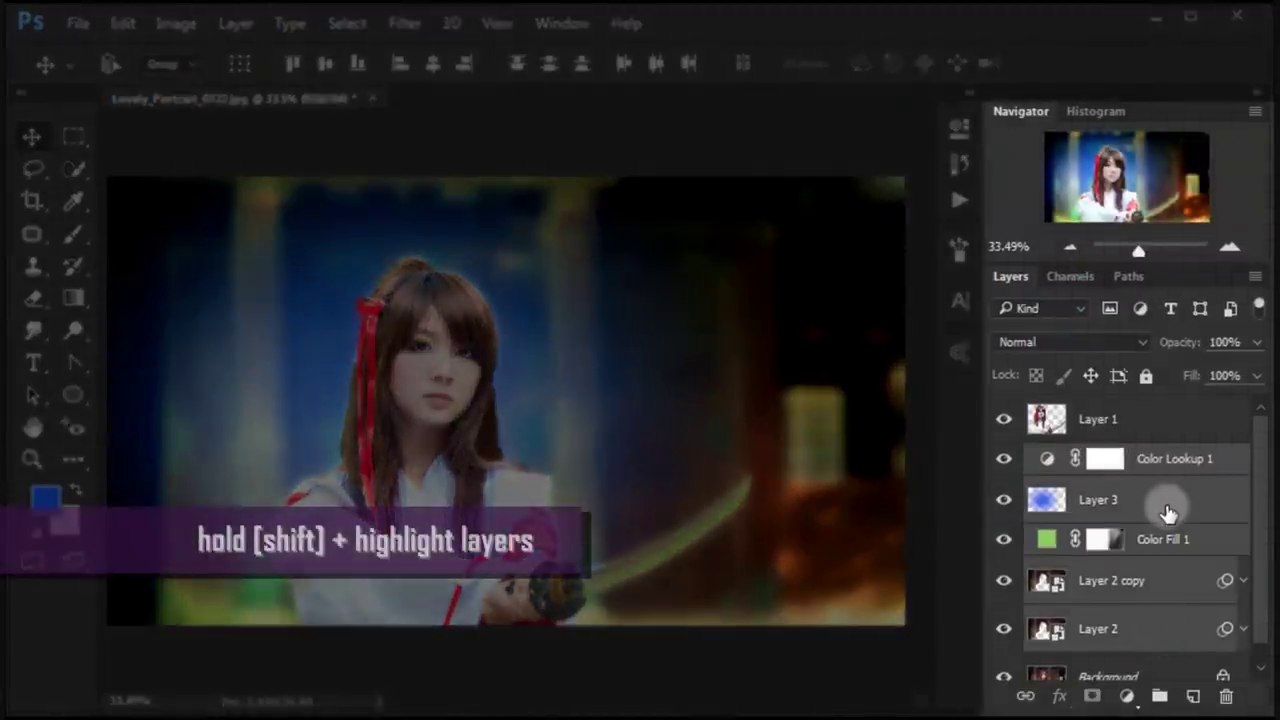
pyautogui.hotkey('ctrl', 'g')
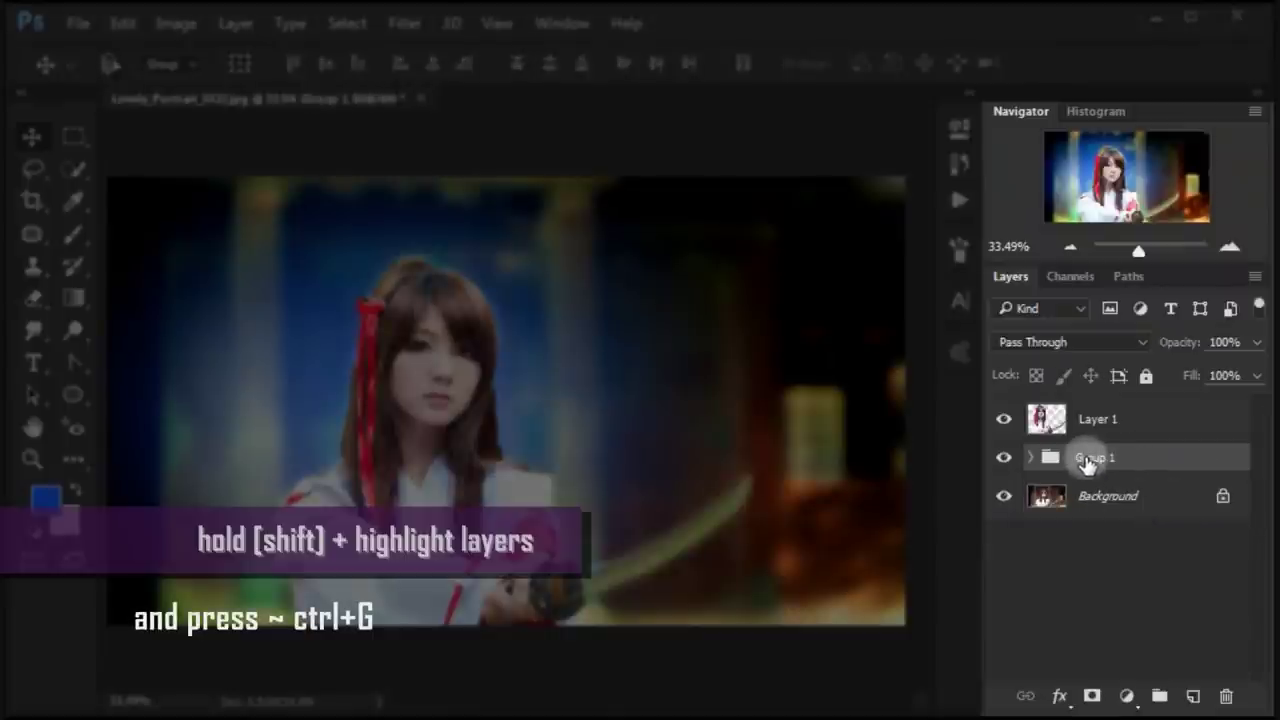
pyautogui.write('ReColors')
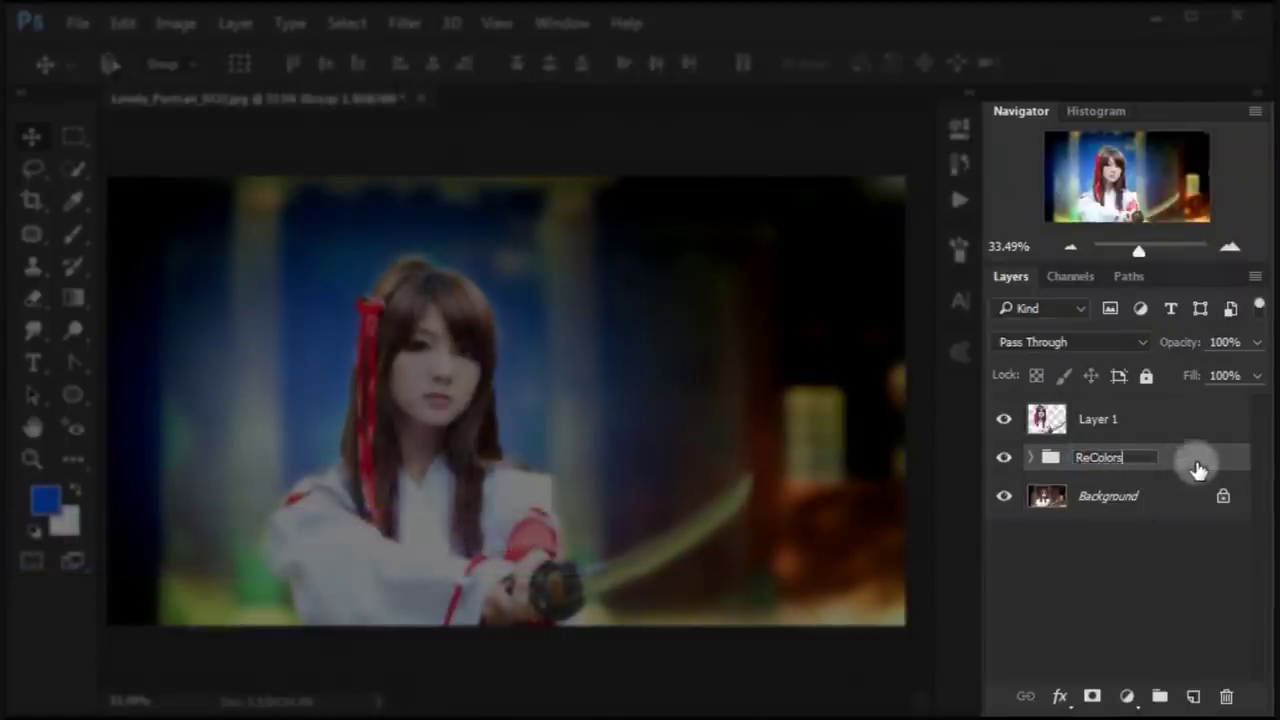
pyautogui.click(1192, 458)
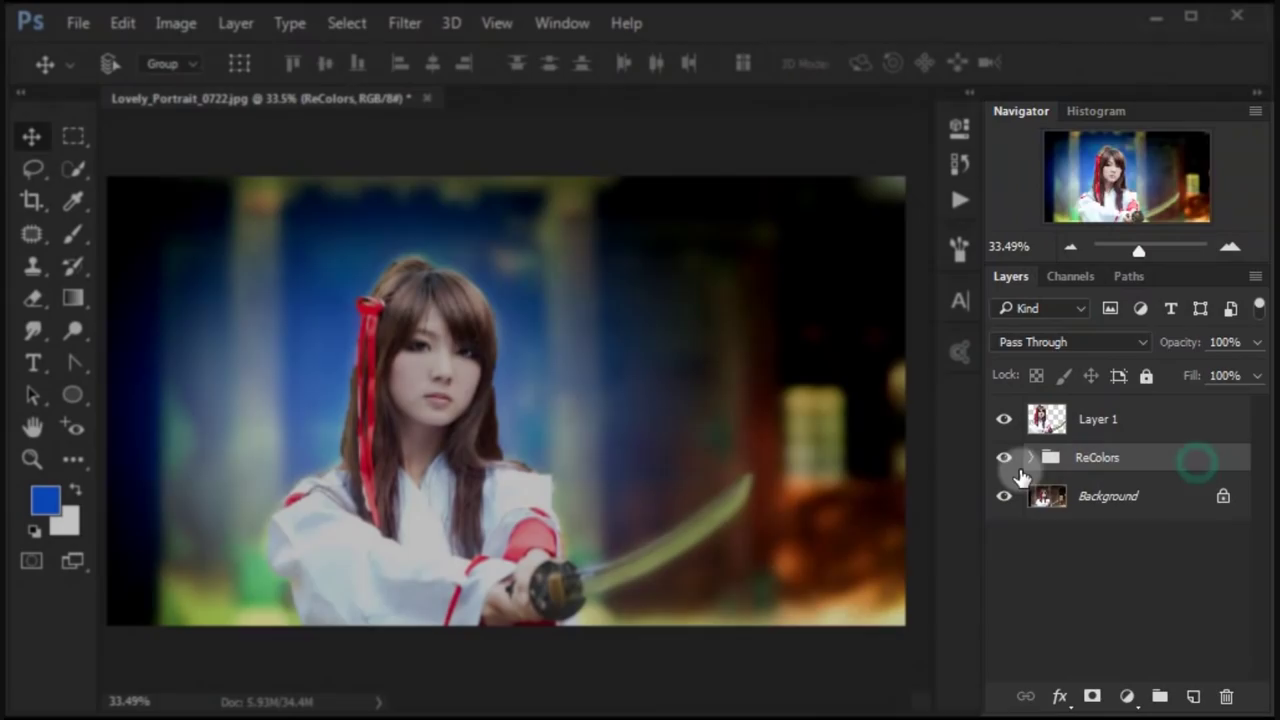
pyautogui.click(1004, 460)
pyautogui.click(1004, 460)
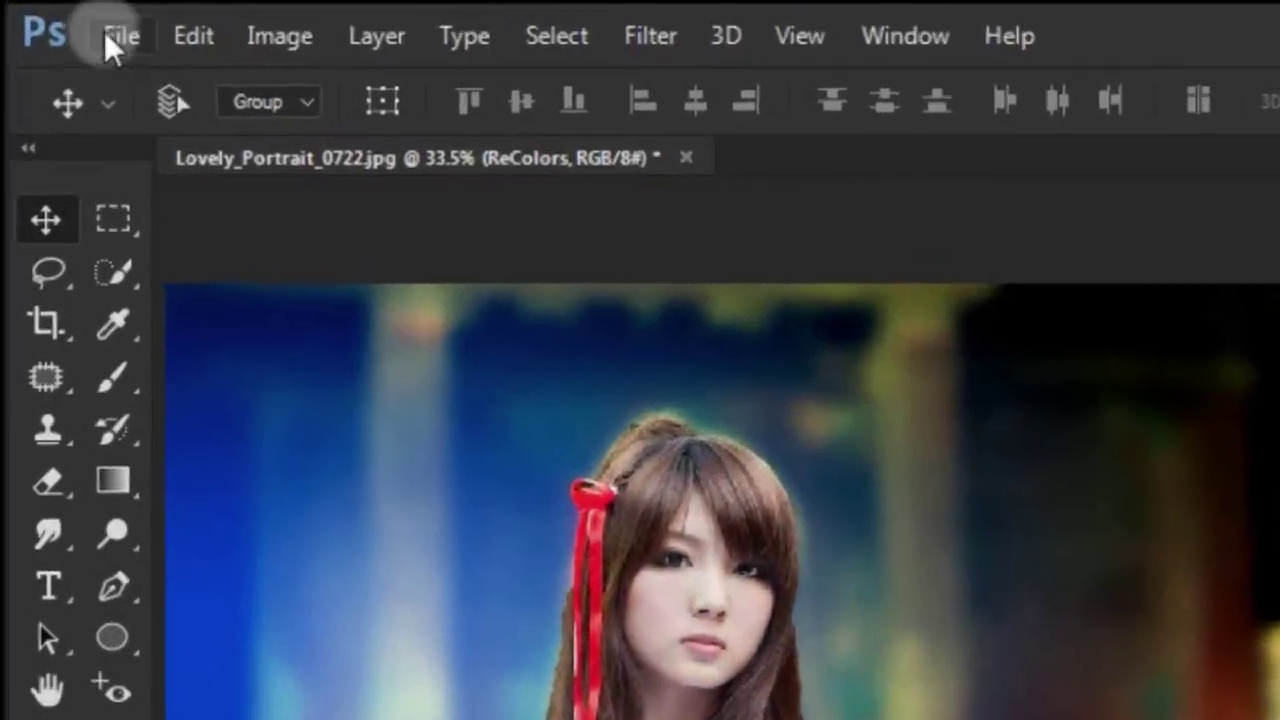
# Save the document as Samurai Girl.psd in Photoshop format
pyautogui.click(110, 40)
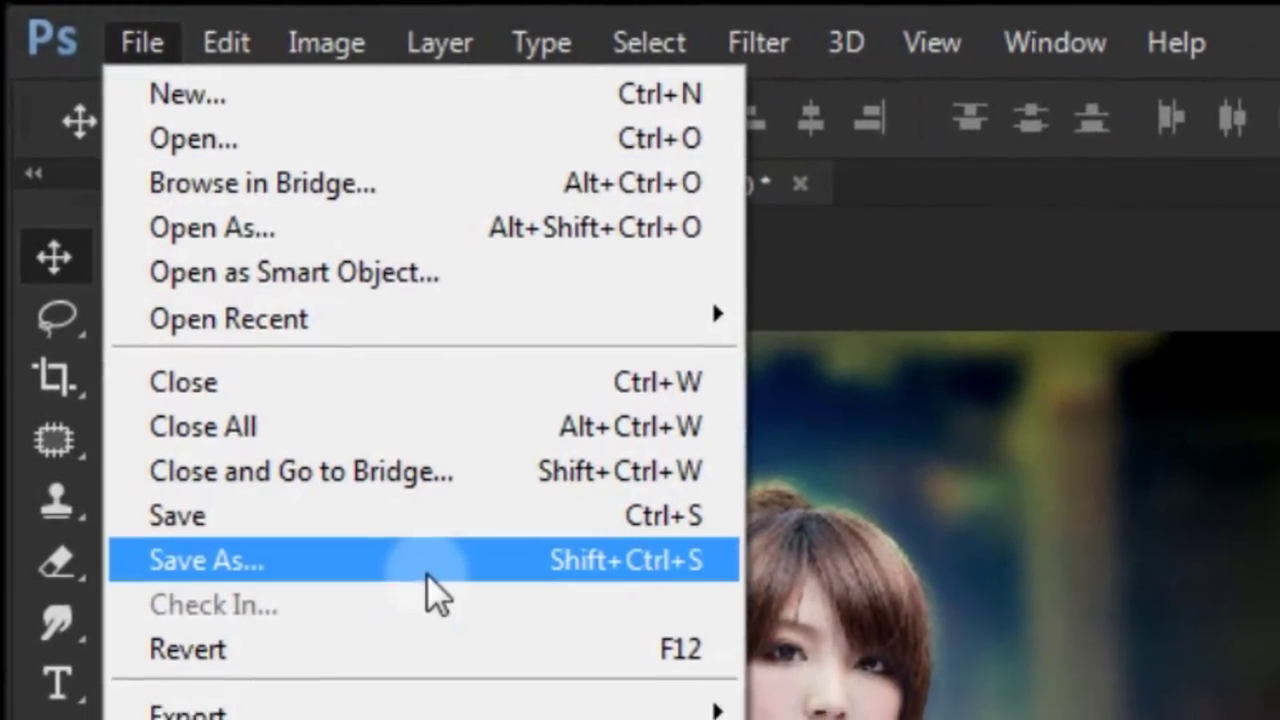
pyautogui.click(428, 580)
pyautogui.write('S')
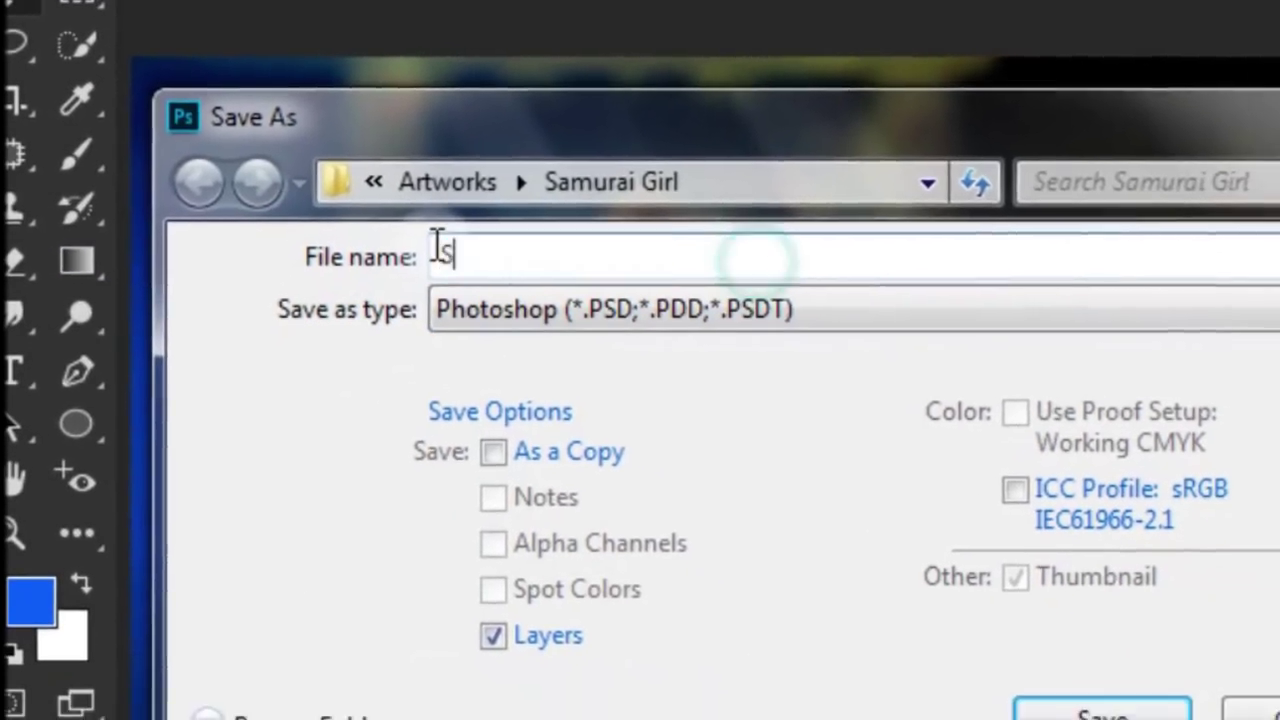
pyautogui.write('amurai Girl')
pyautogui.press('Return')
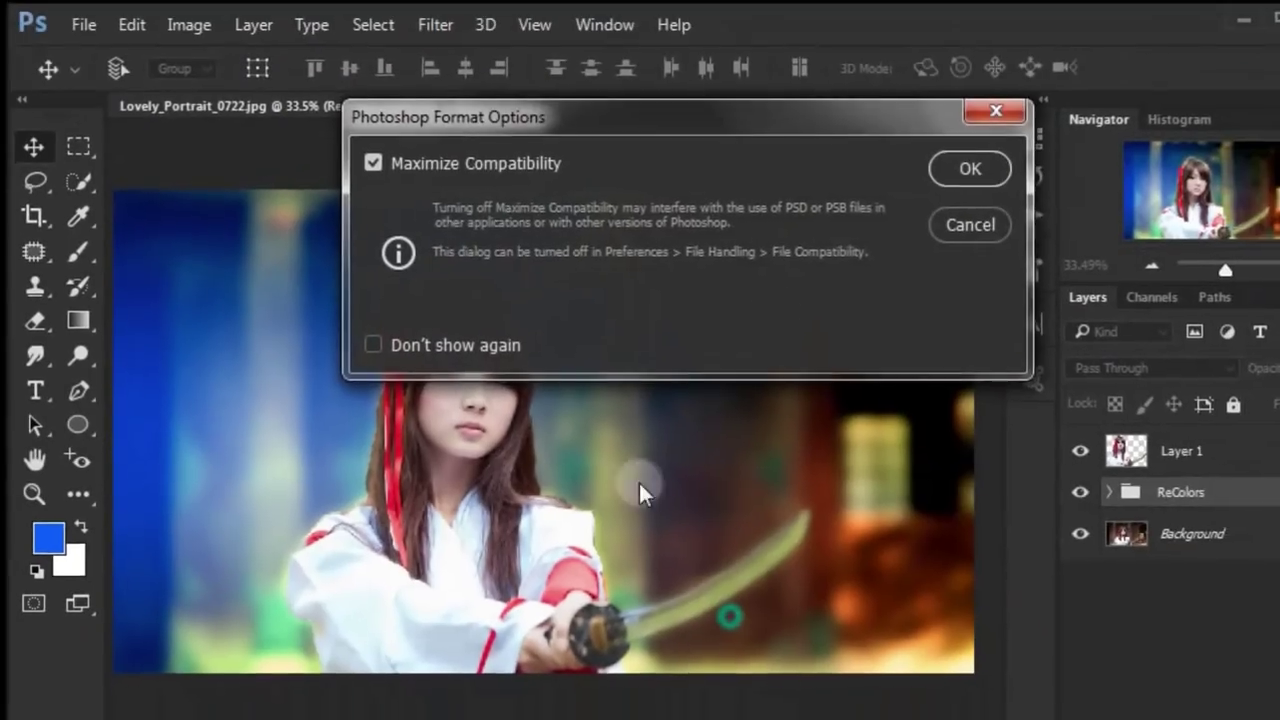
pyautogui.press('Return')
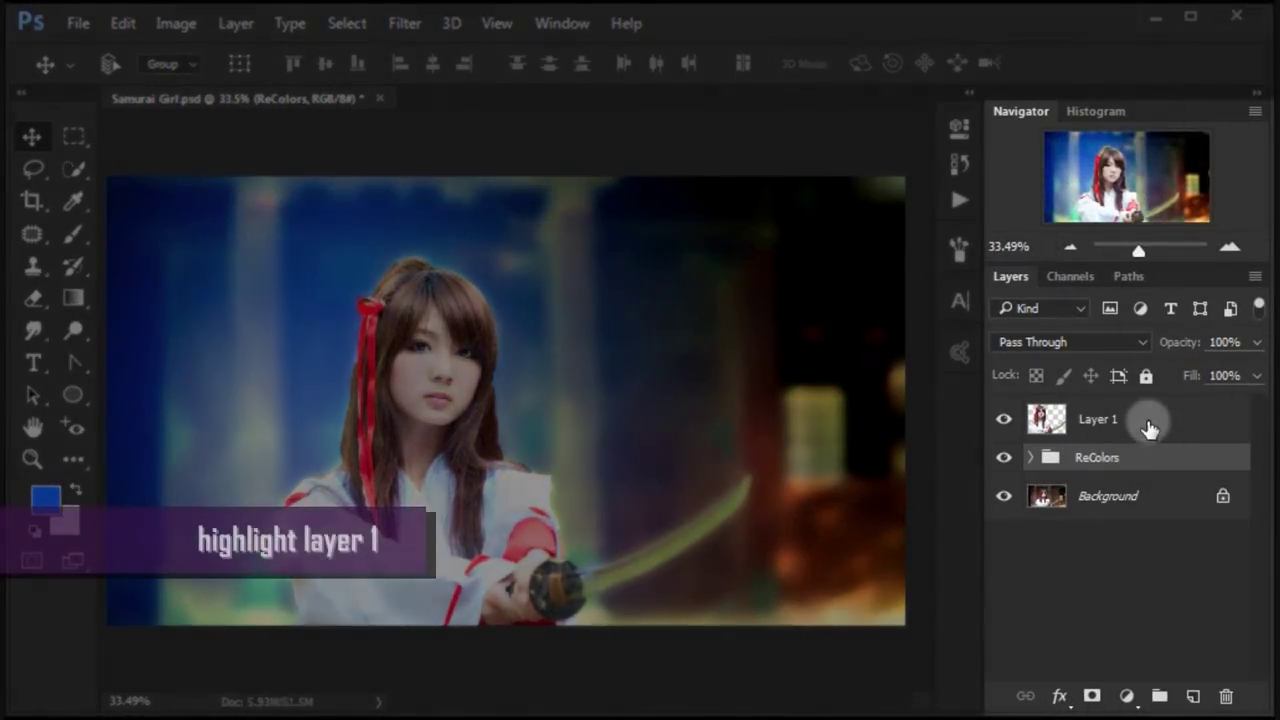
# Duplicate Layer 1 twice, name the layers Portrait 1, 2 and 3, and leave only Portrait 1 visible
pyautogui.click(1148, 426)
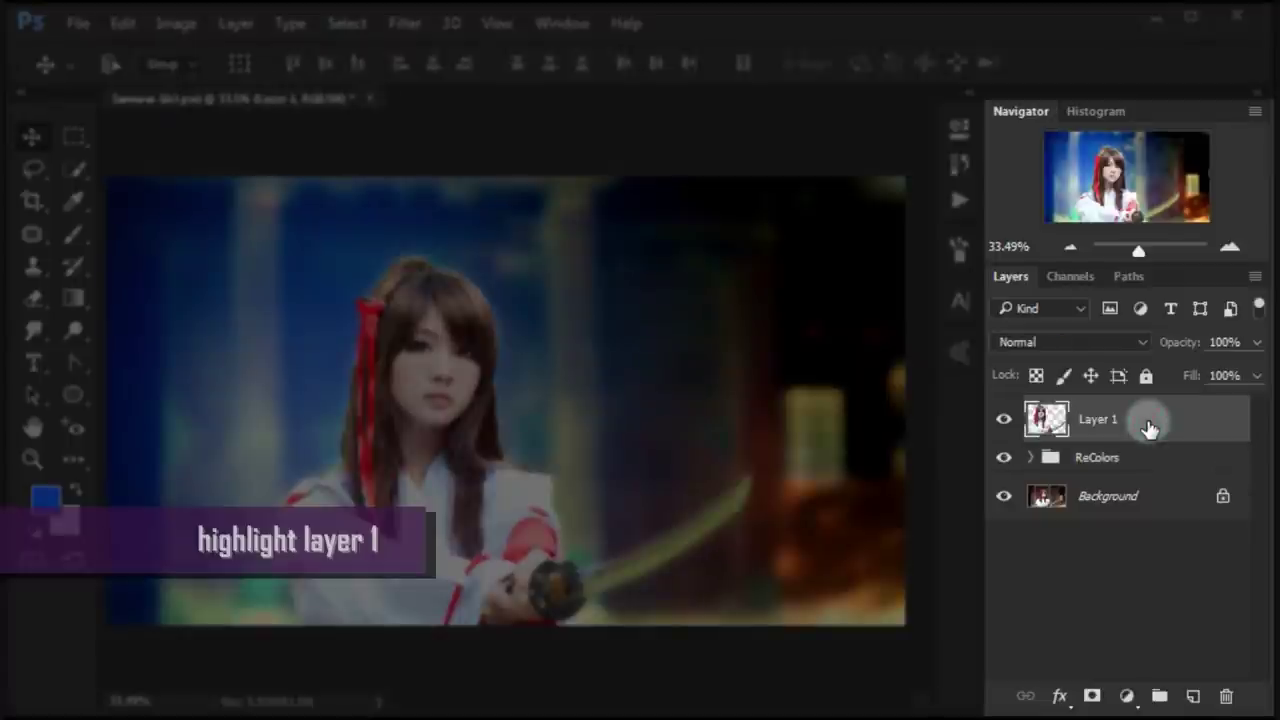
pyautogui.hotkey('ctrl', 'j')
pyautogui.hotkey('ctrl', 'j')
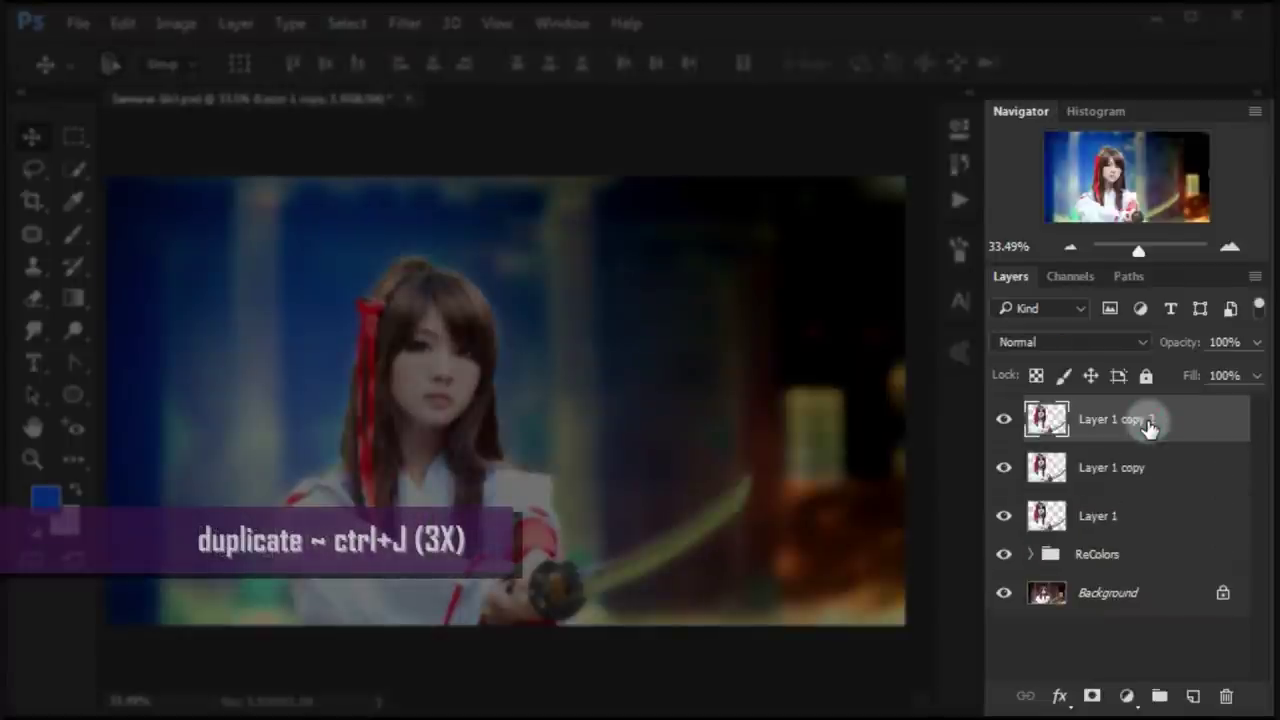
pyautogui.doubleClick(1107, 515)
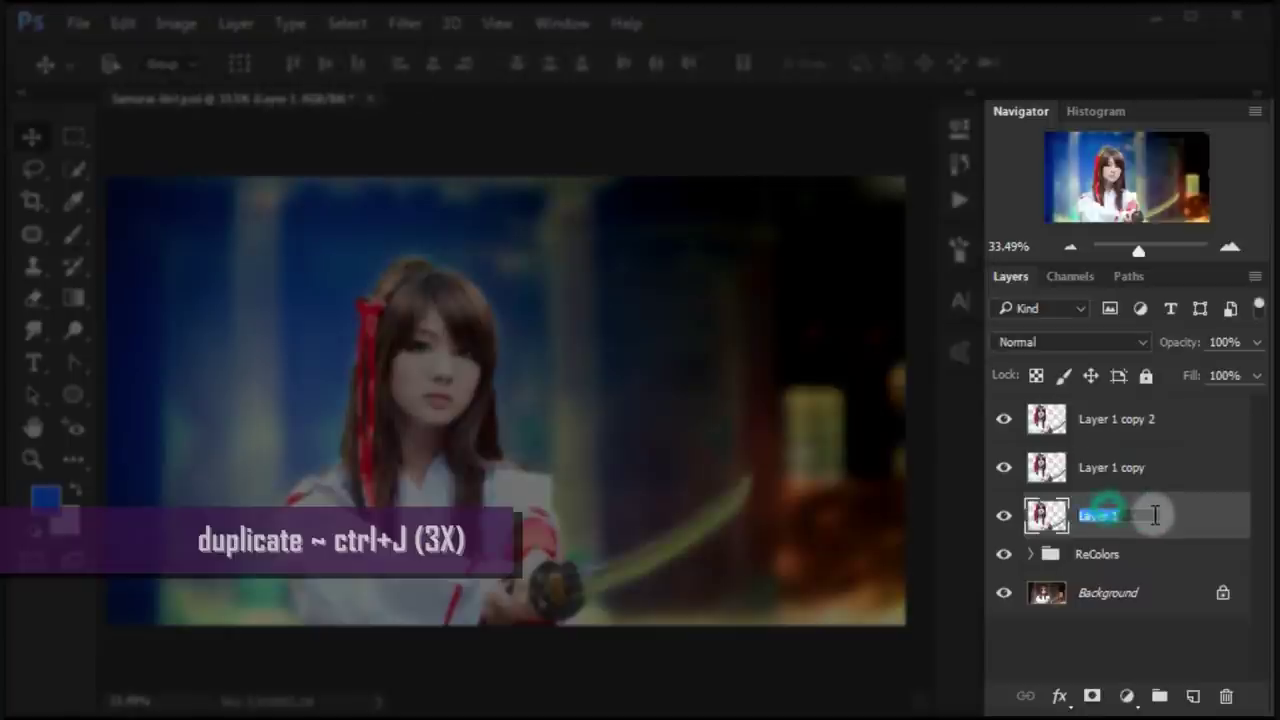
pyautogui.write('Portrait')
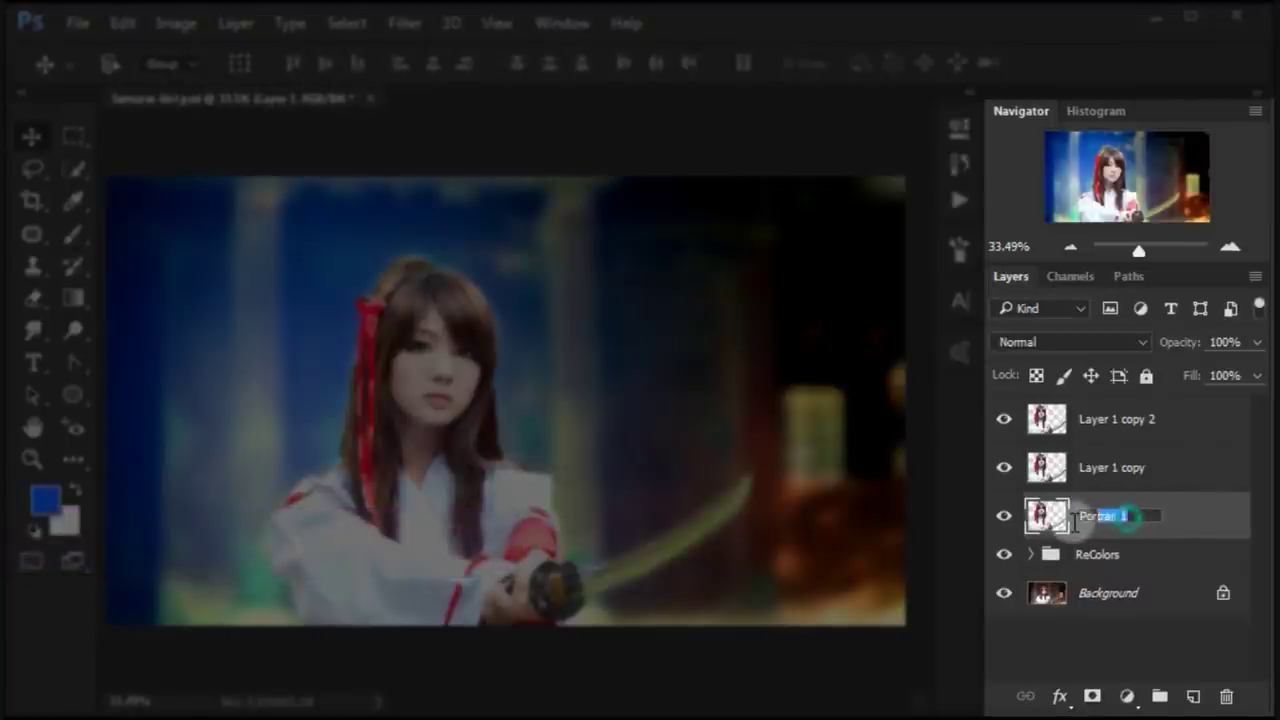
pyautogui.doubleClick(1112, 467)
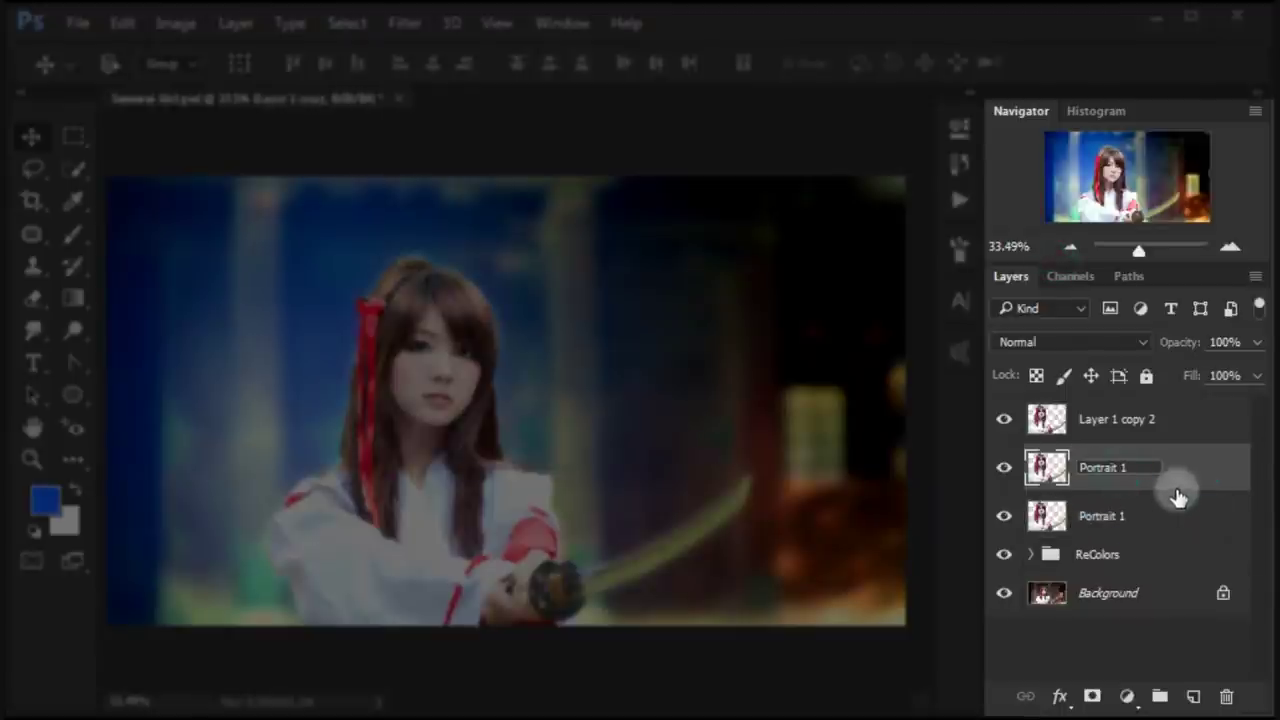
pyautogui.write('2')
pyautogui.click(1226, 470)
pyautogui.click(1125, 413)
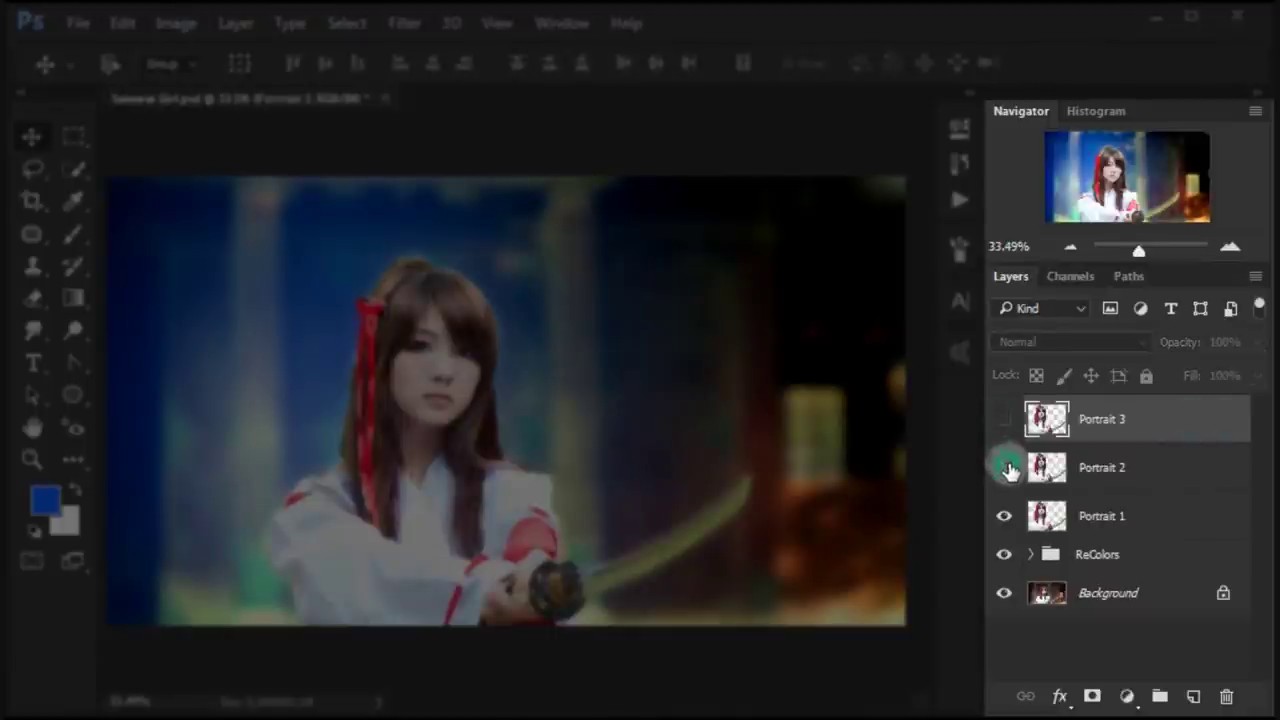
pyautogui.click(1176, 522)
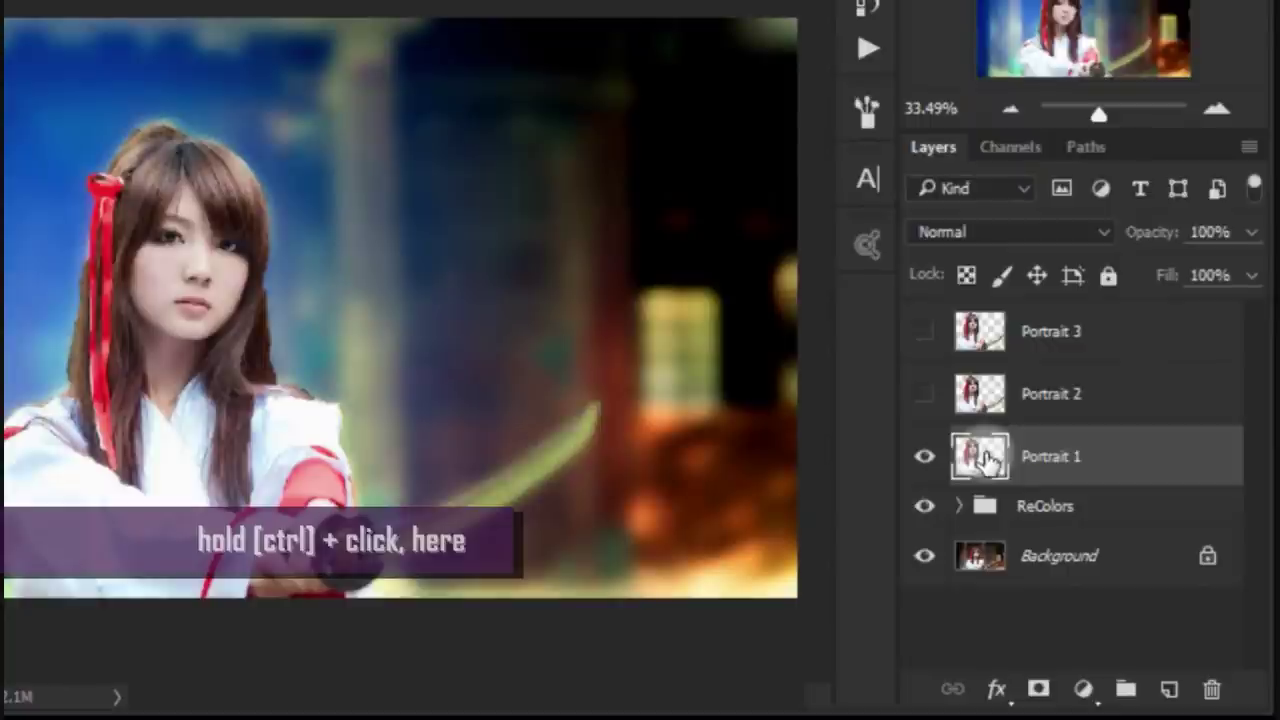
# Load the Portrait 1 subject as a selection and bring it into Select and Mask
pyautogui.keyDown('ctrl'); pyautogui.click(988, 460); pyautogui.keyUp('ctrl')
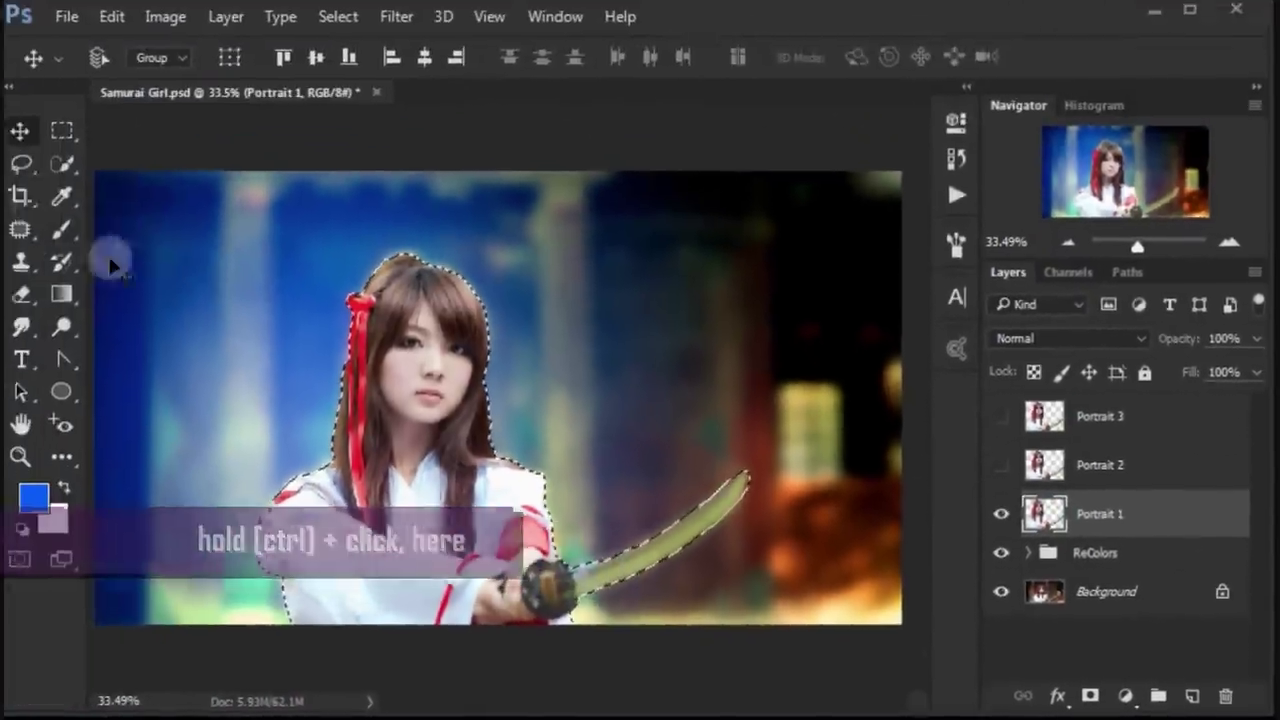
pyautogui.click(77, 166)
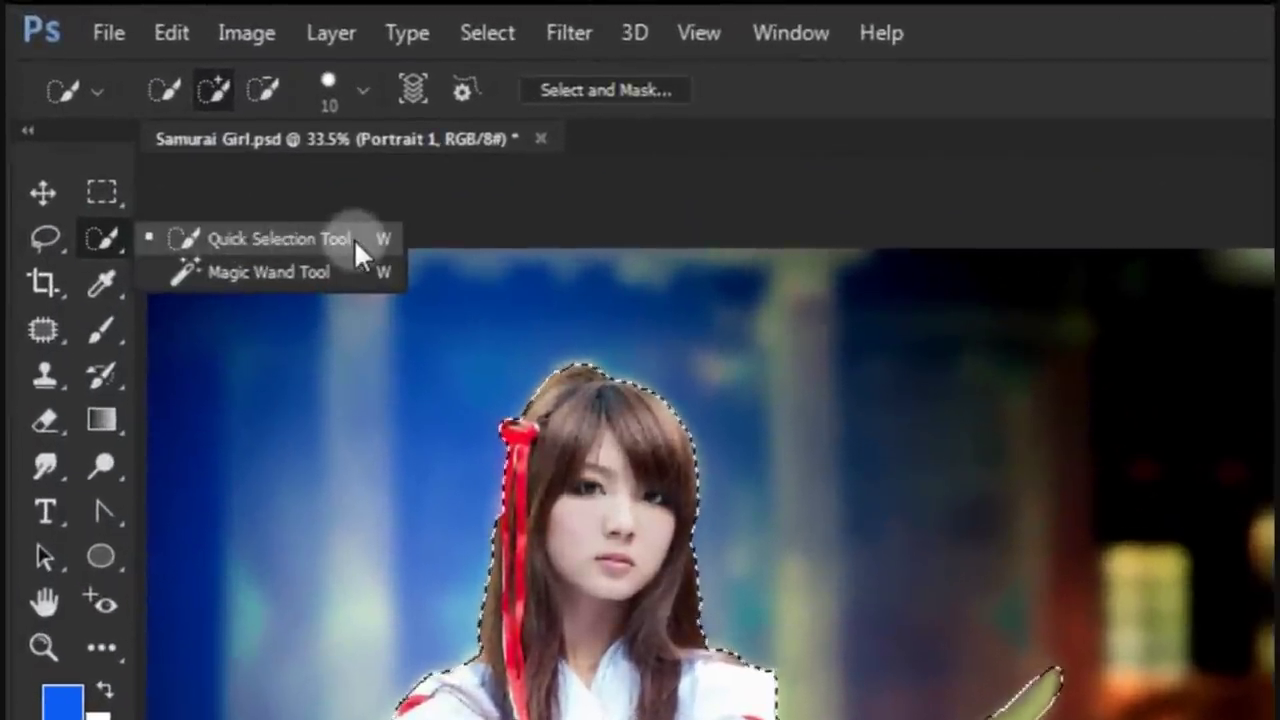
pyautogui.click(272, 235)
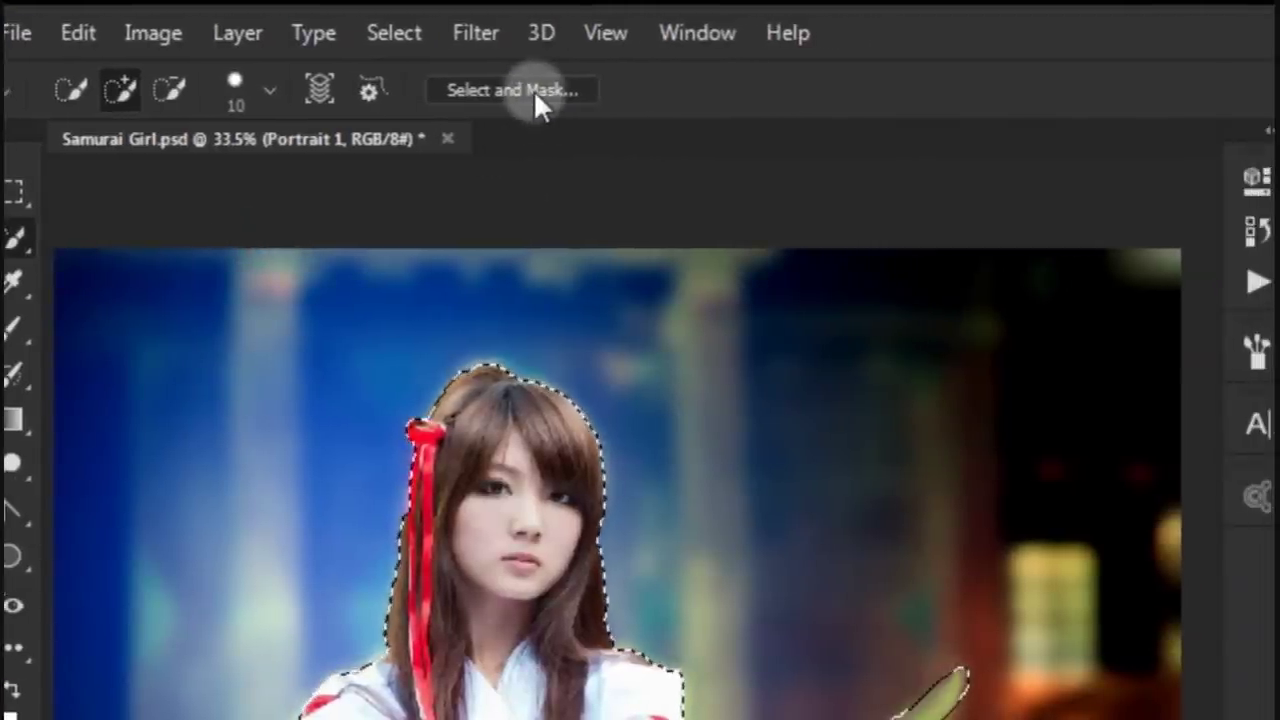
pyautogui.click(533, 89)
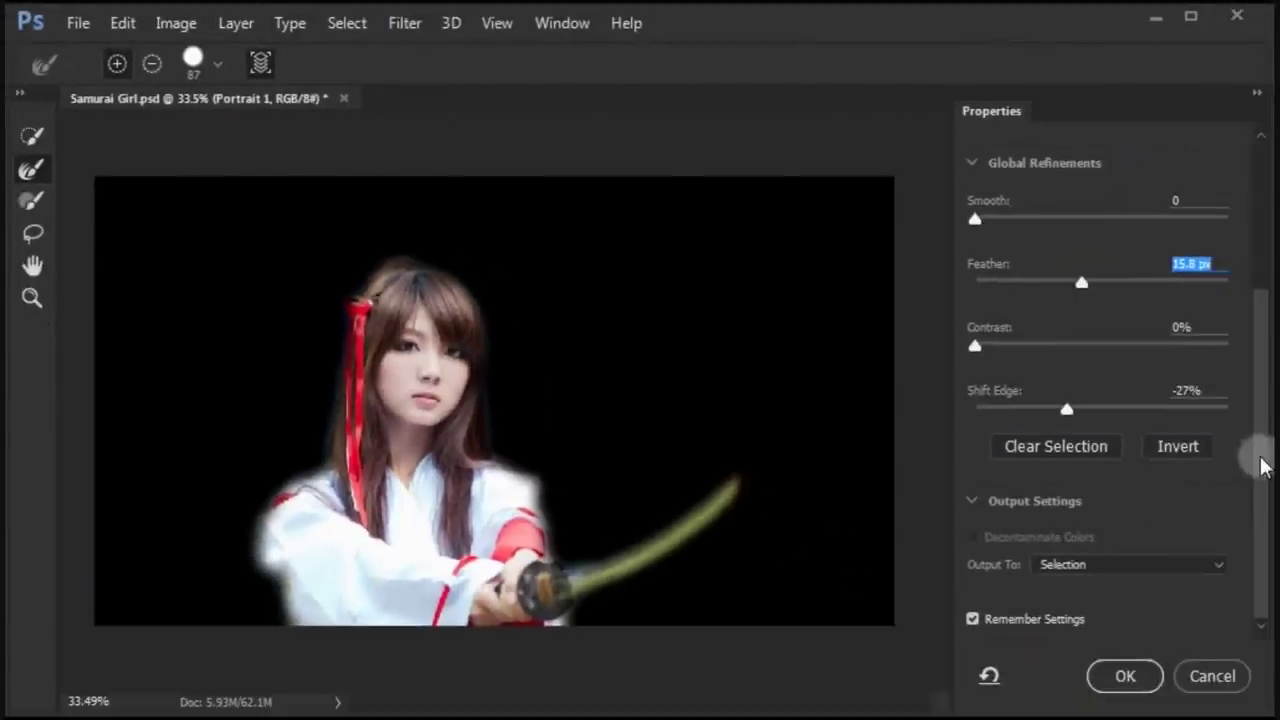
pyautogui.moveTo(1262, 462); pyautogui.dragTo(1265, 270)
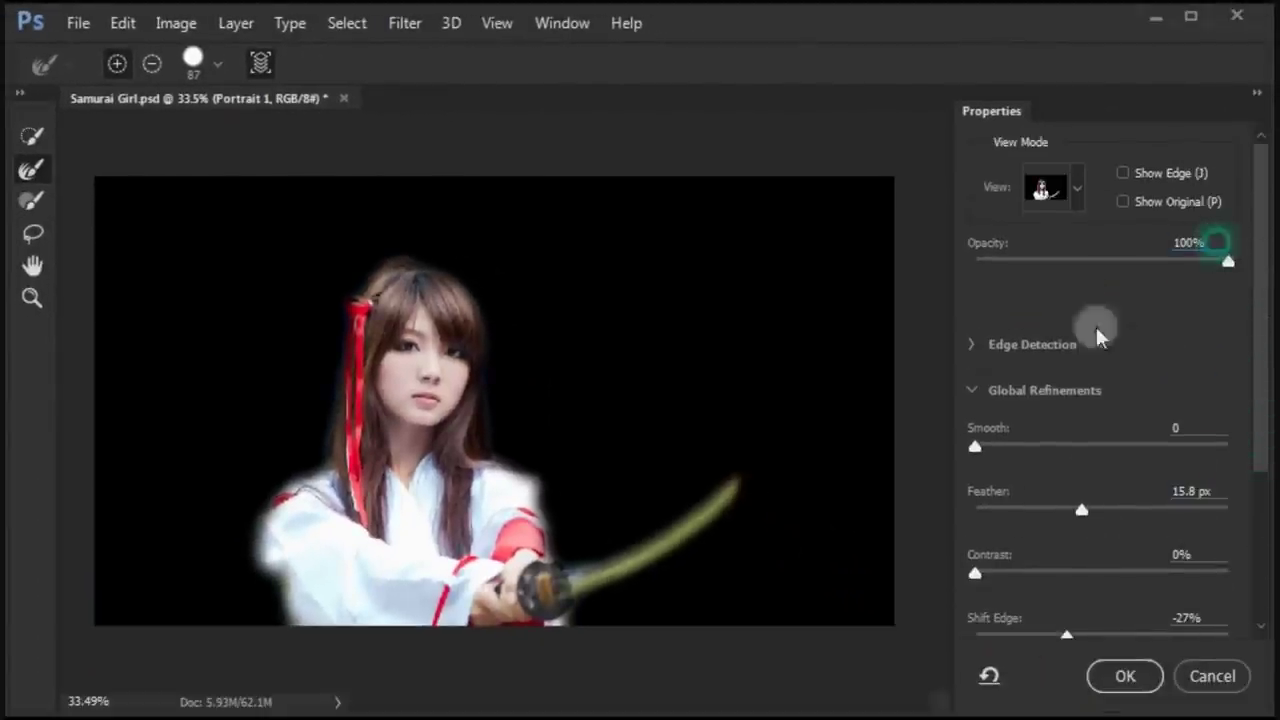
pyautogui.click(971, 344)
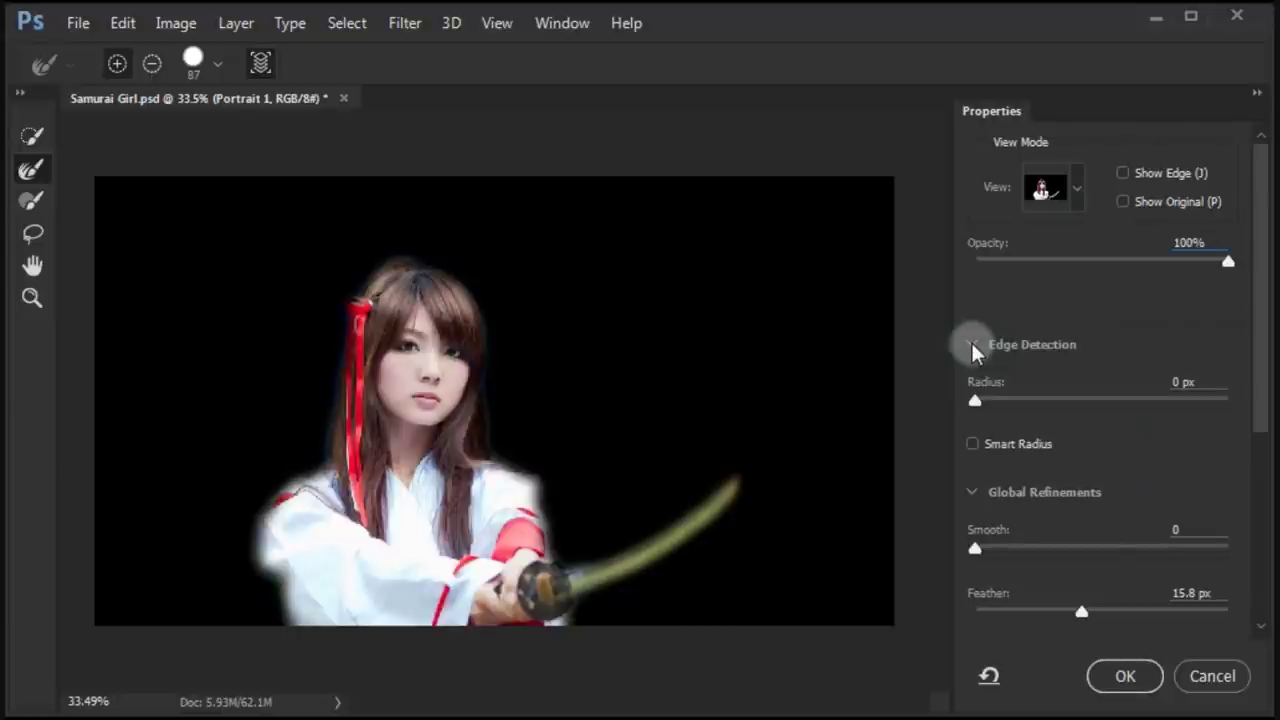
pyautogui.click(971, 344)
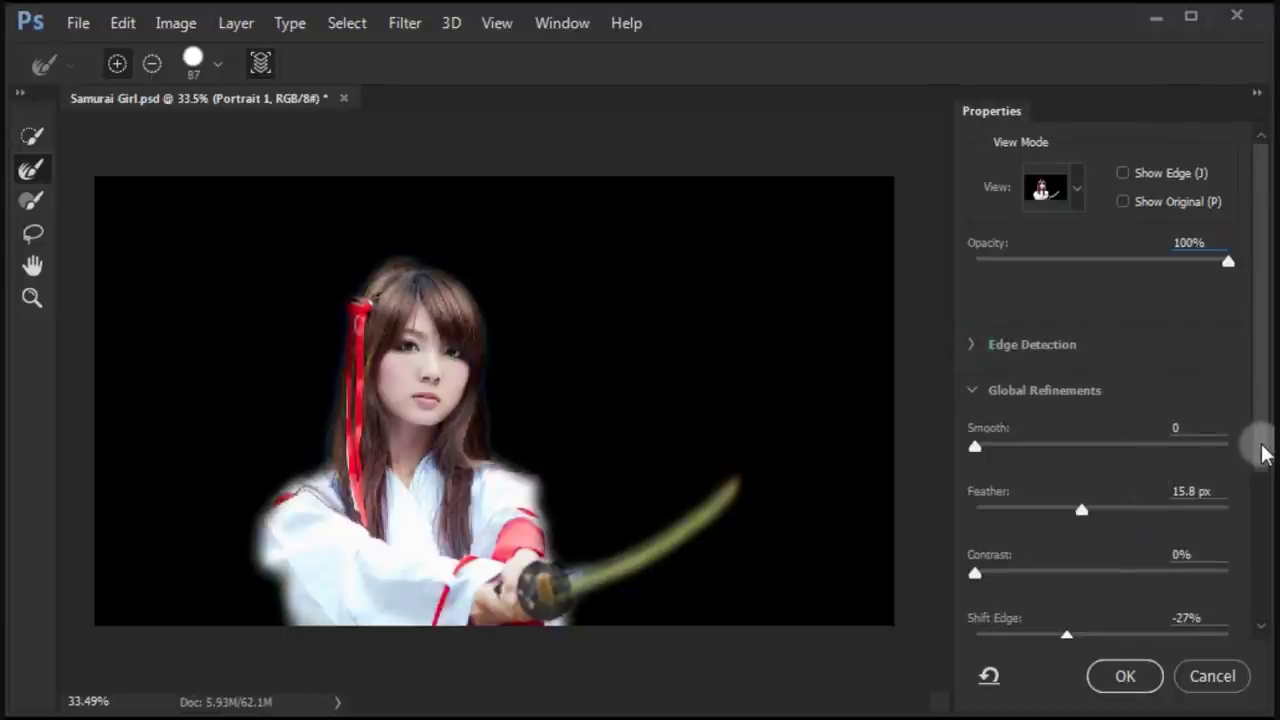
# Preview the cutout on black and refine the edge to Feather 15.8 px, Shift Edge -27%
pyautogui.click(1083, 198)
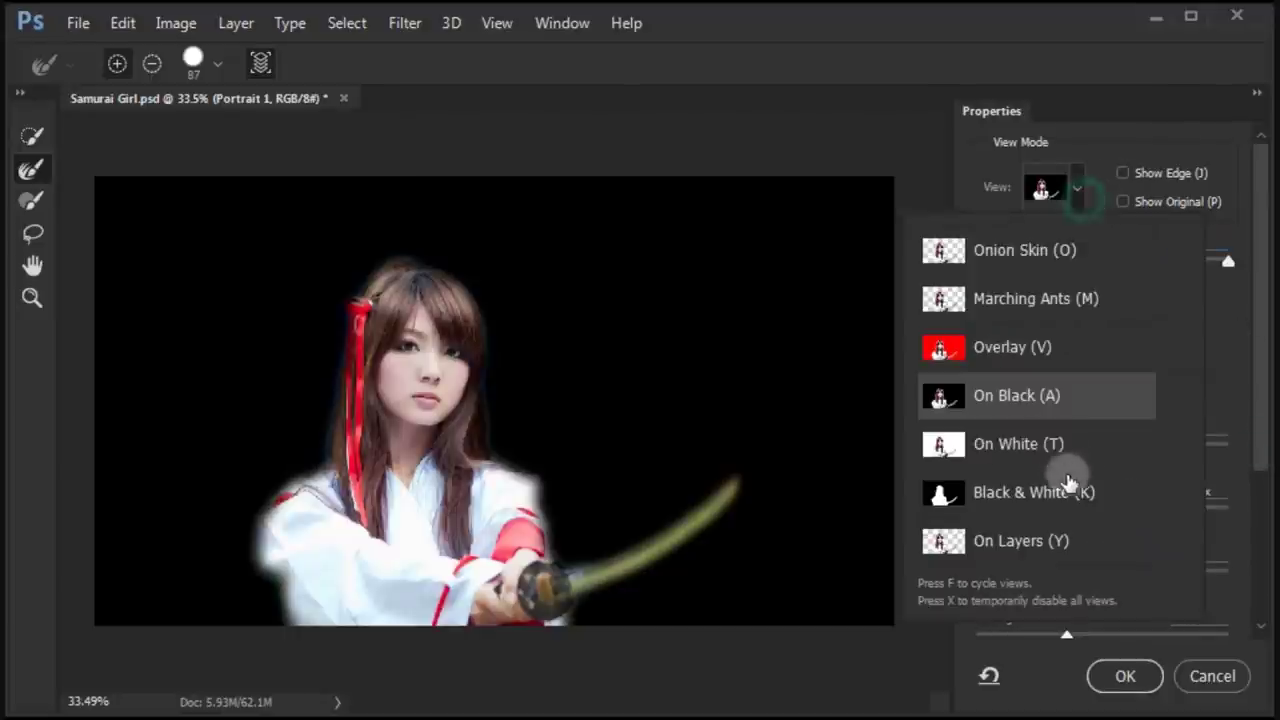
pyautogui.click(1048, 400)
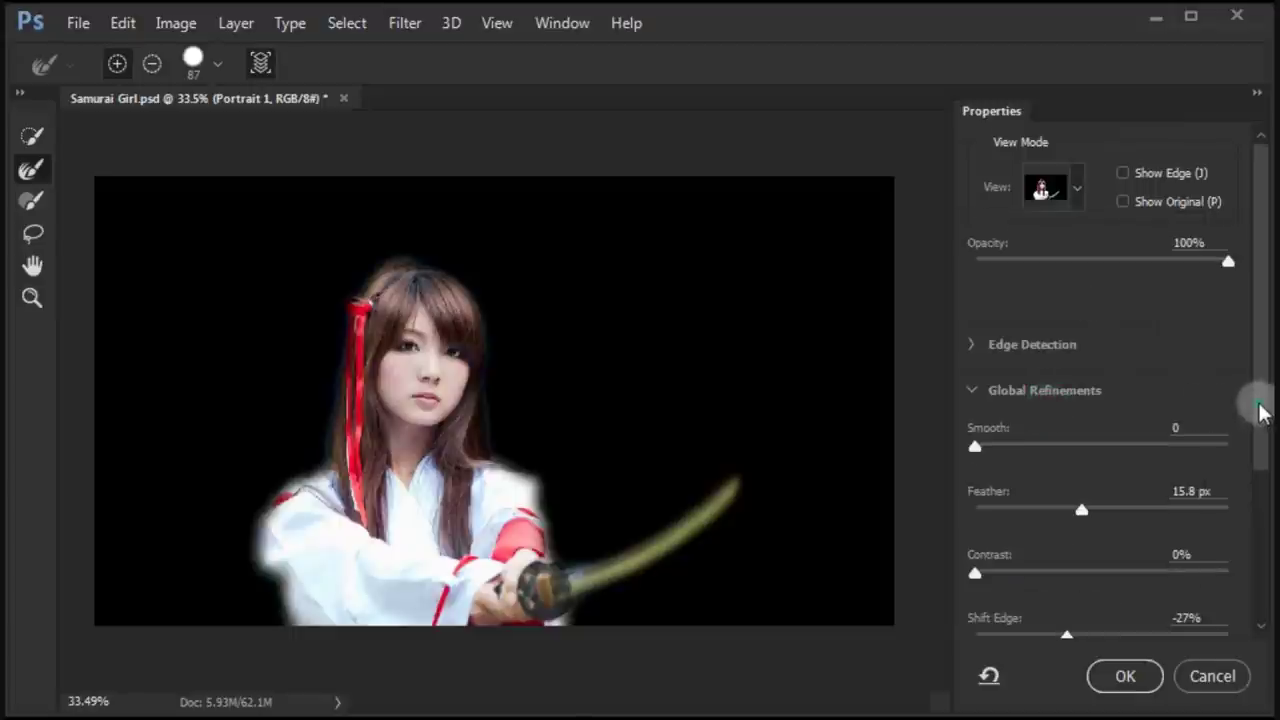
pyautogui.moveTo(1262, 412); pyautogui.dragTo(1262, 552)
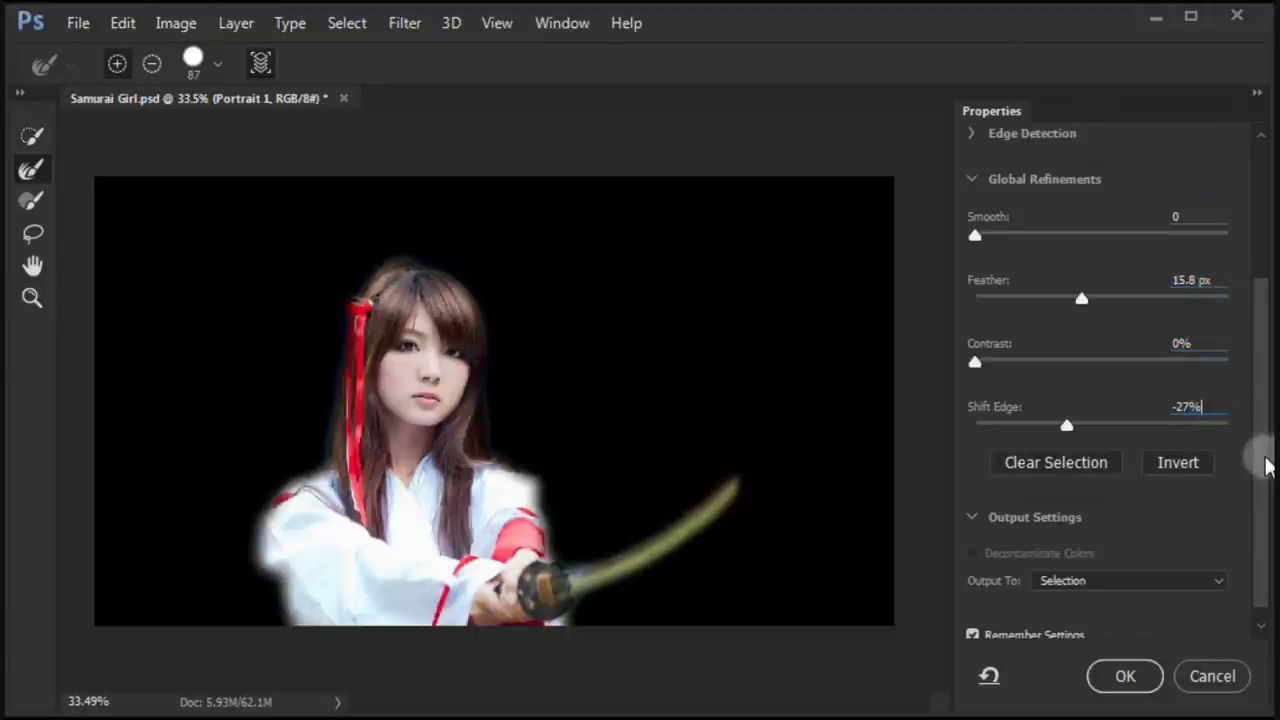
pyautogui.moveTo(1266, 466); pyautogui.dragTo(1268, 522)
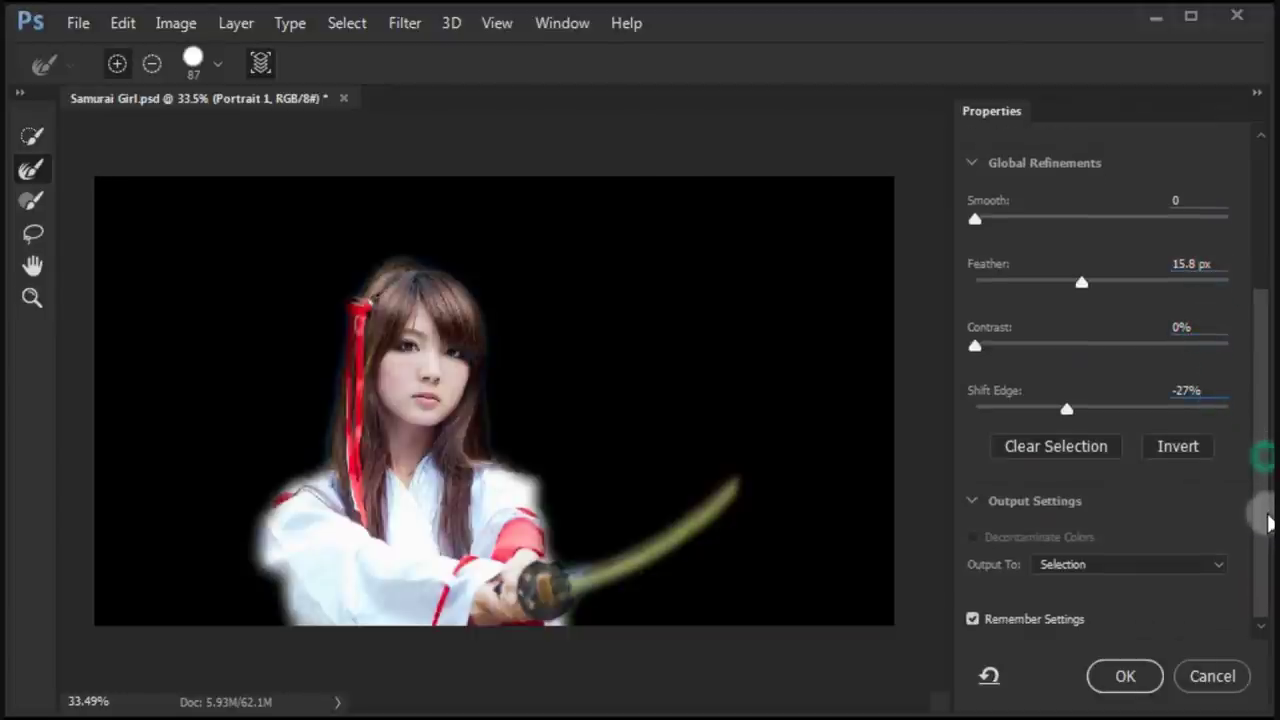
# Output the refined selection as a layer mask on Portrait 1 and compare the result
pyautogui.click(1086, 562)
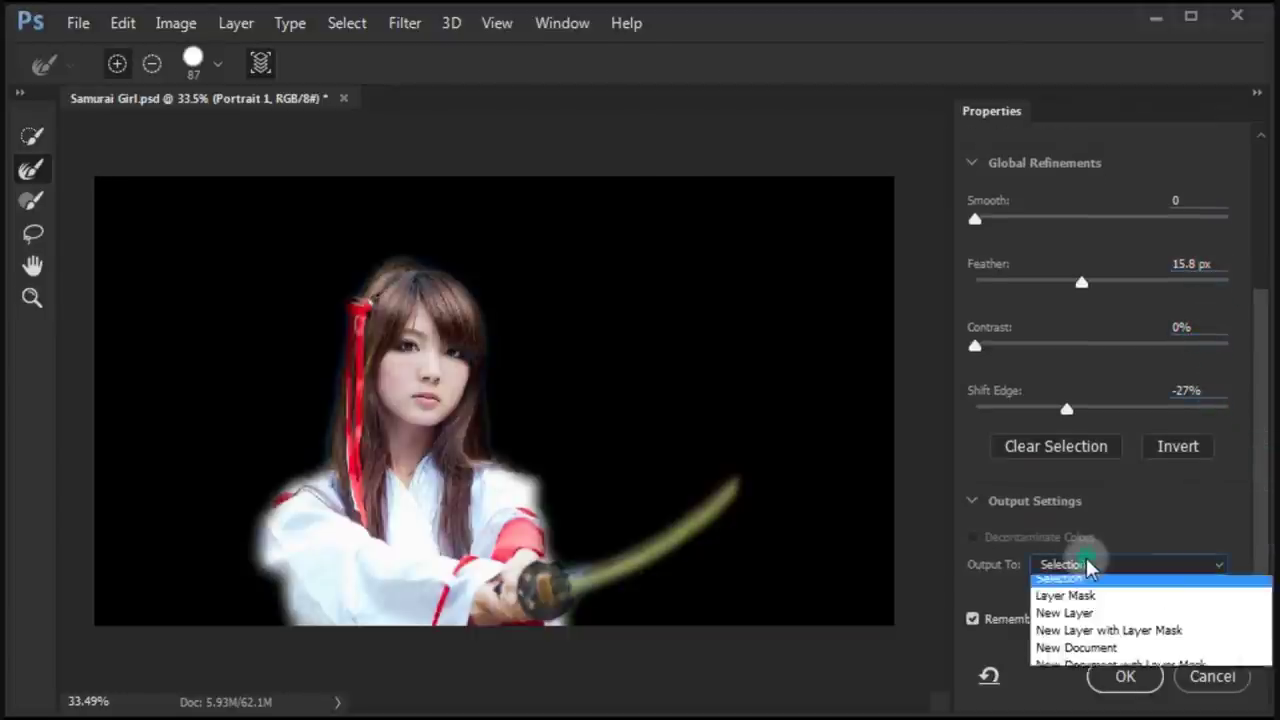
pyautogui.click(1138, 607)
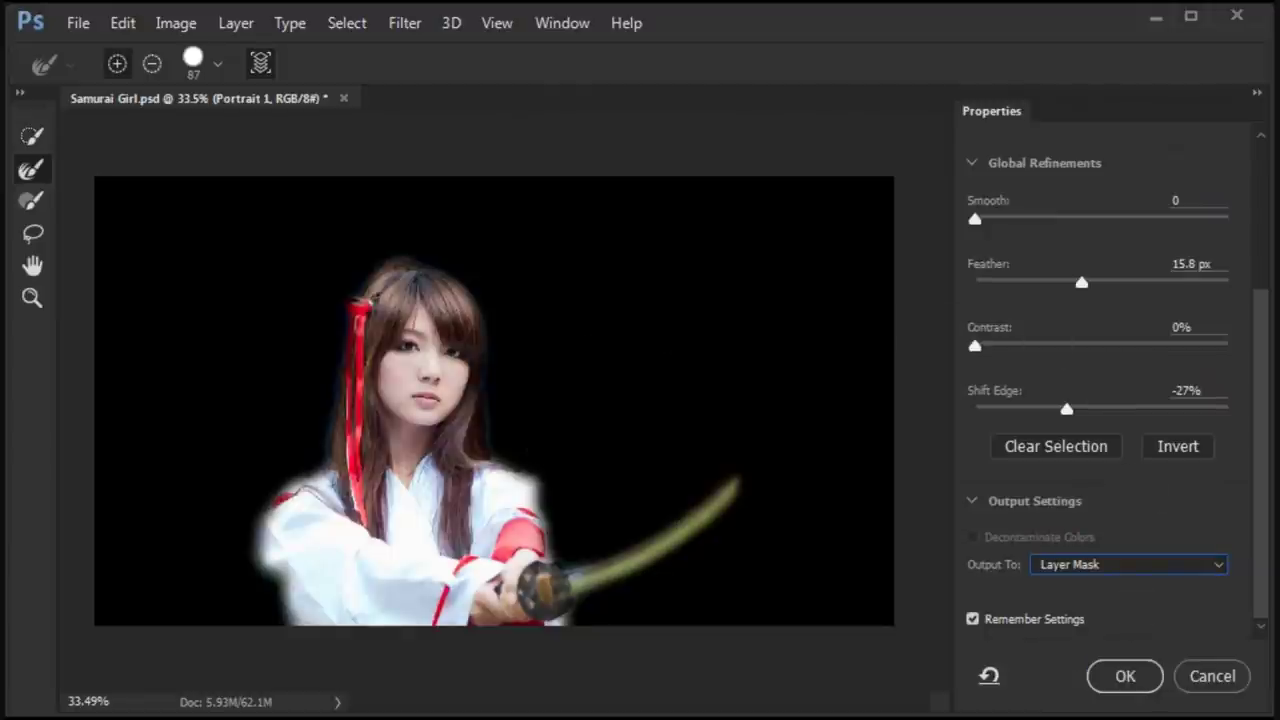
pyautogui.click(1126, 677)
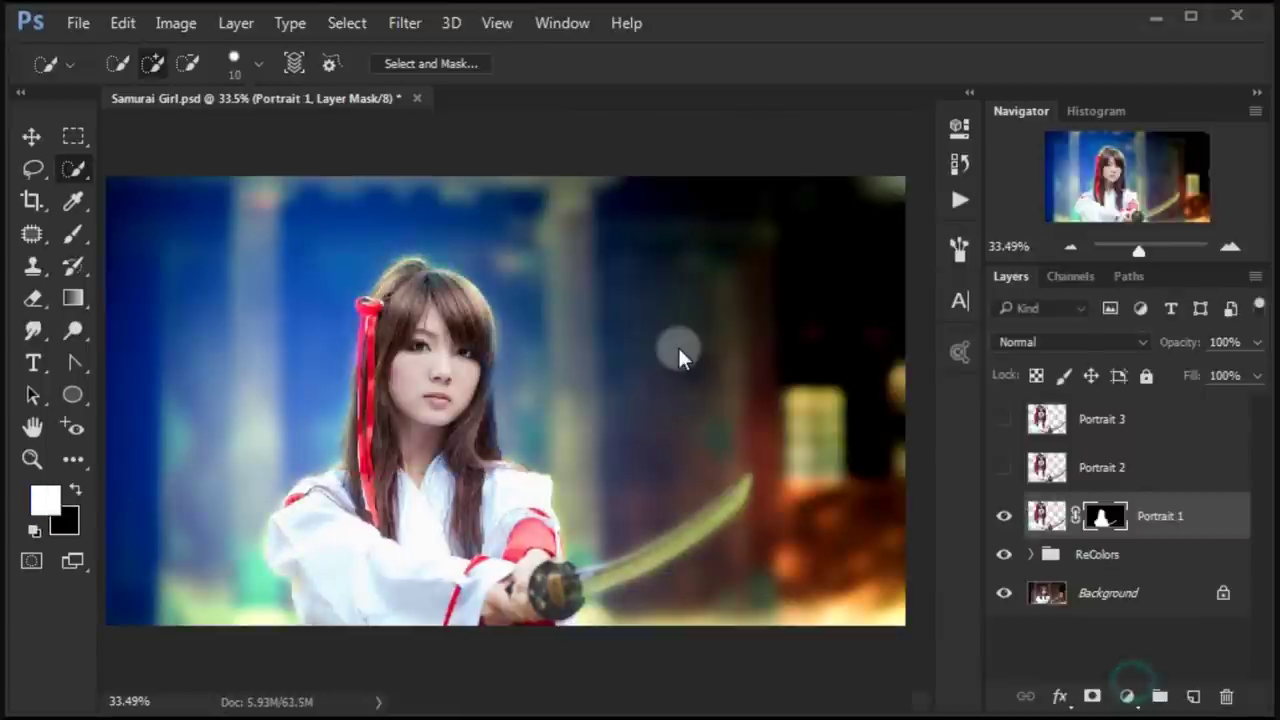
pyautogui.click(1006, 522)
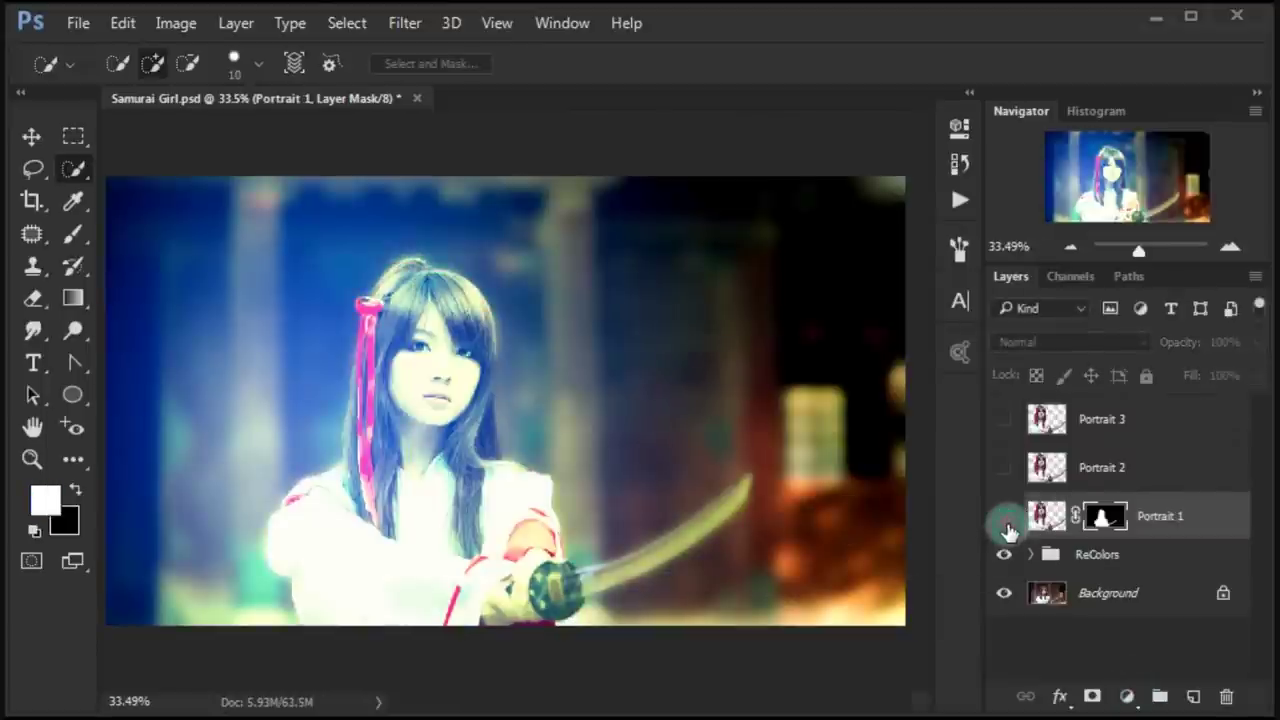
pyautogui.click(1006, 522)
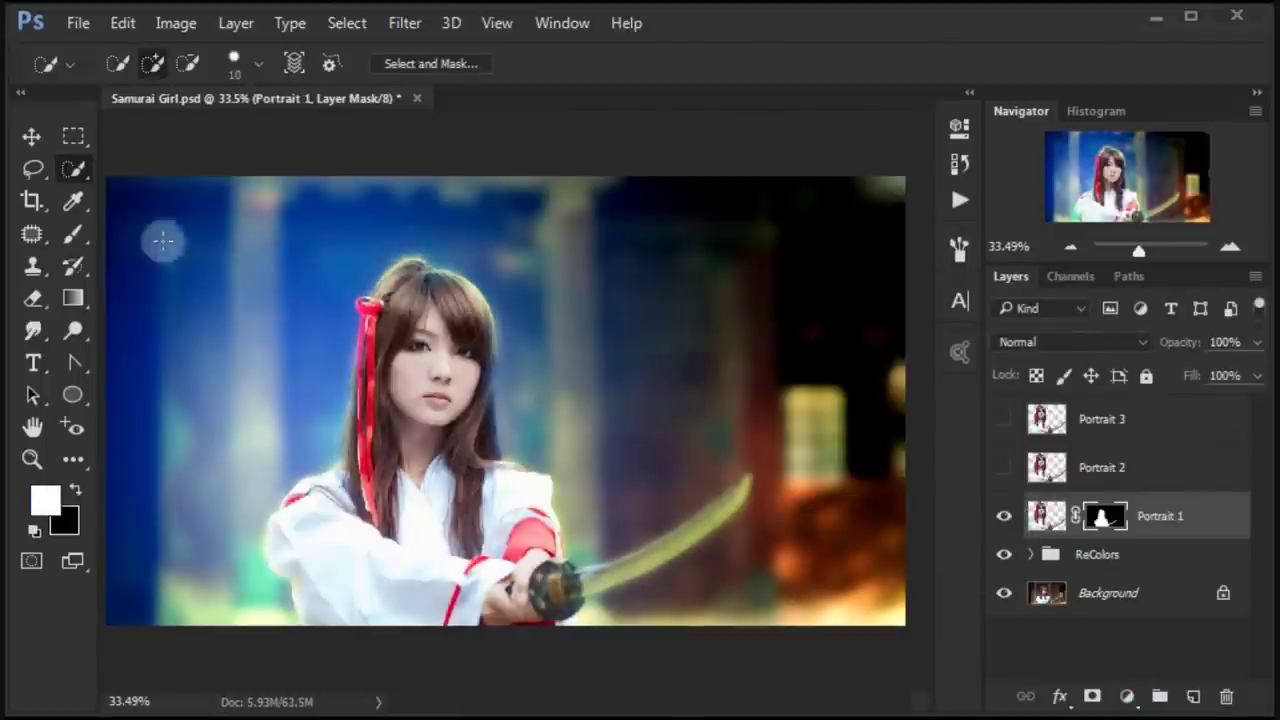
pyautogui.click(31, 136)
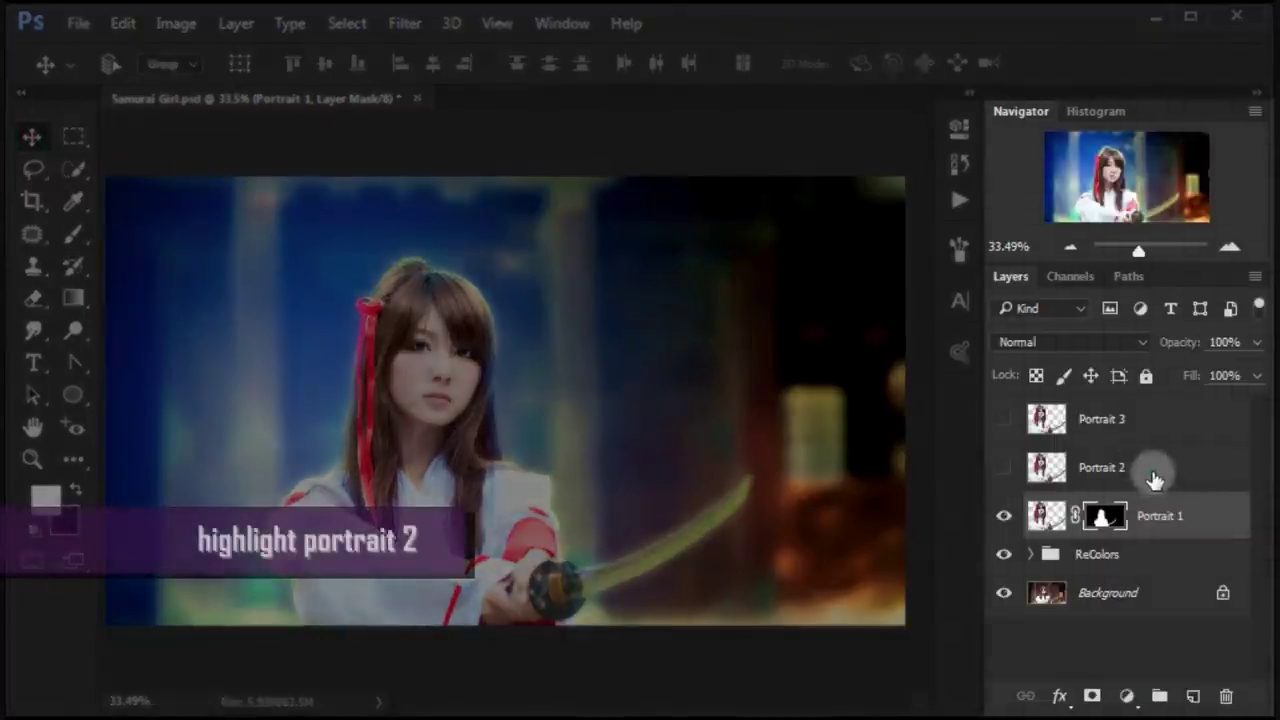
# Show Portrait 2, clip it to Portrait 1, invert it and blend it in Soft Light
pyautogui.click(1077, 466)
pyautogui.click(1004, 467)
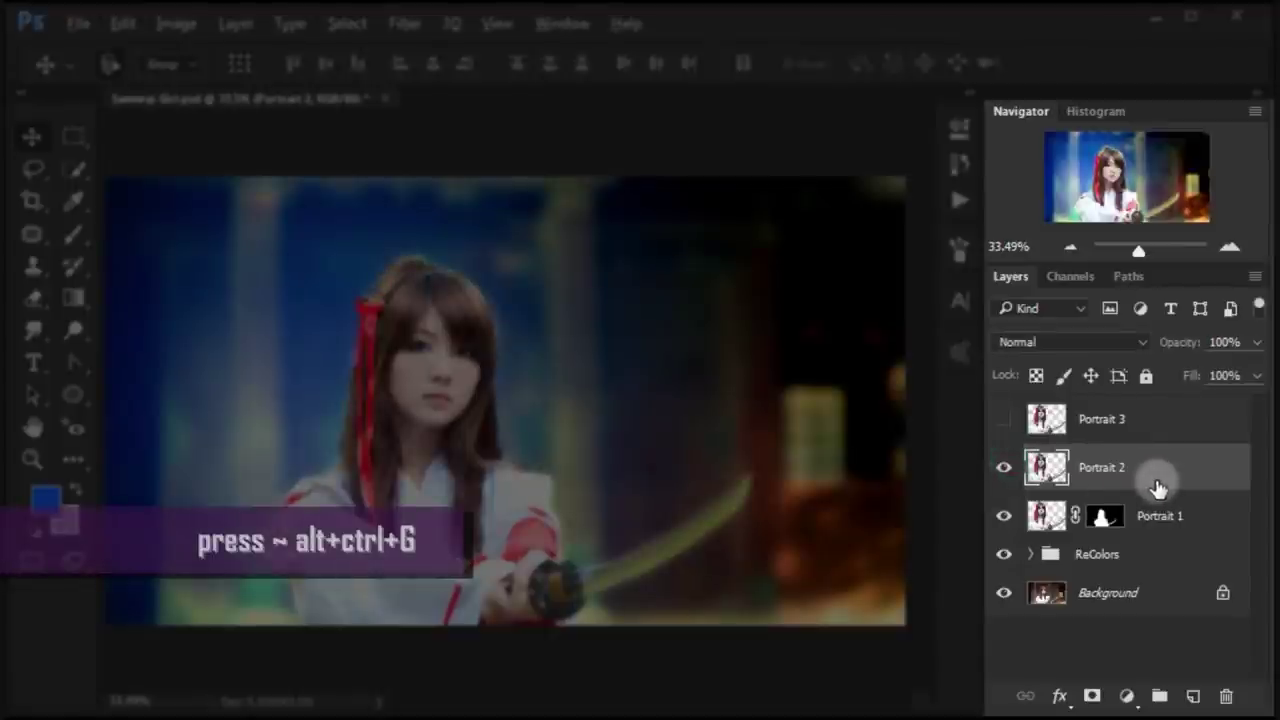
pyautogui.hotkey('ctrl', 'alt', 'g')
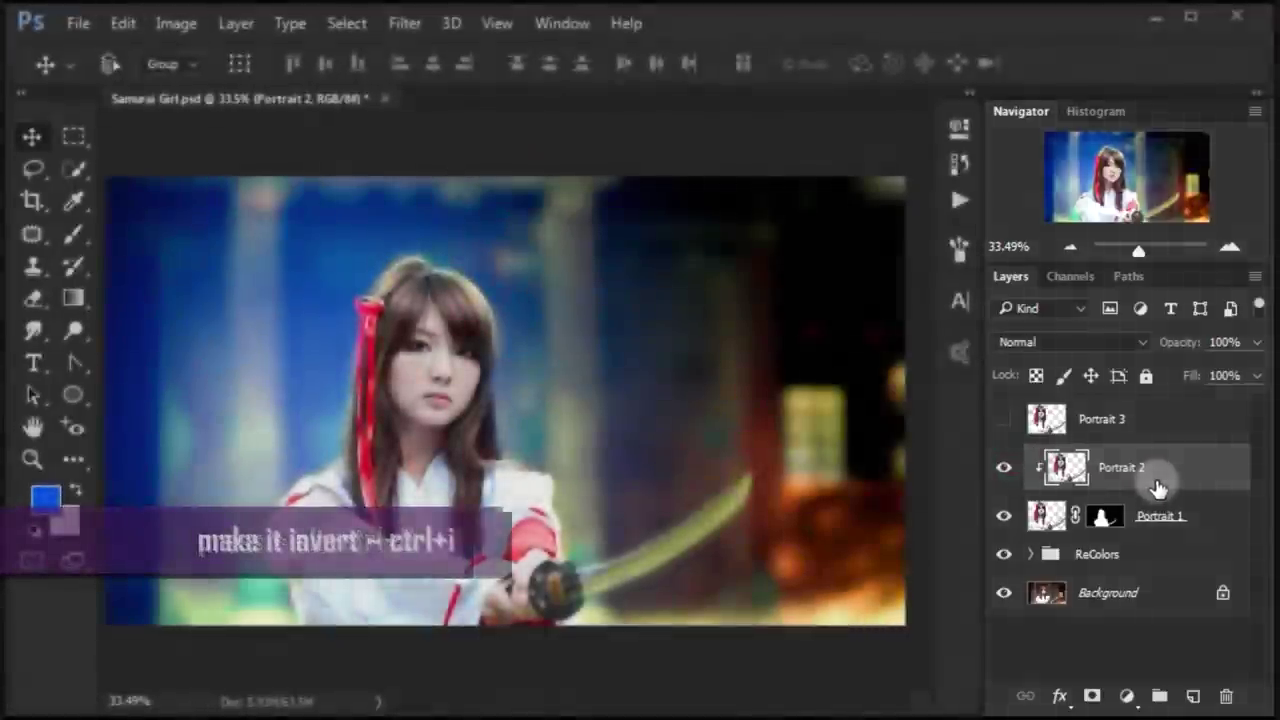
pyautogui.hotkey('ctrl', 'i')
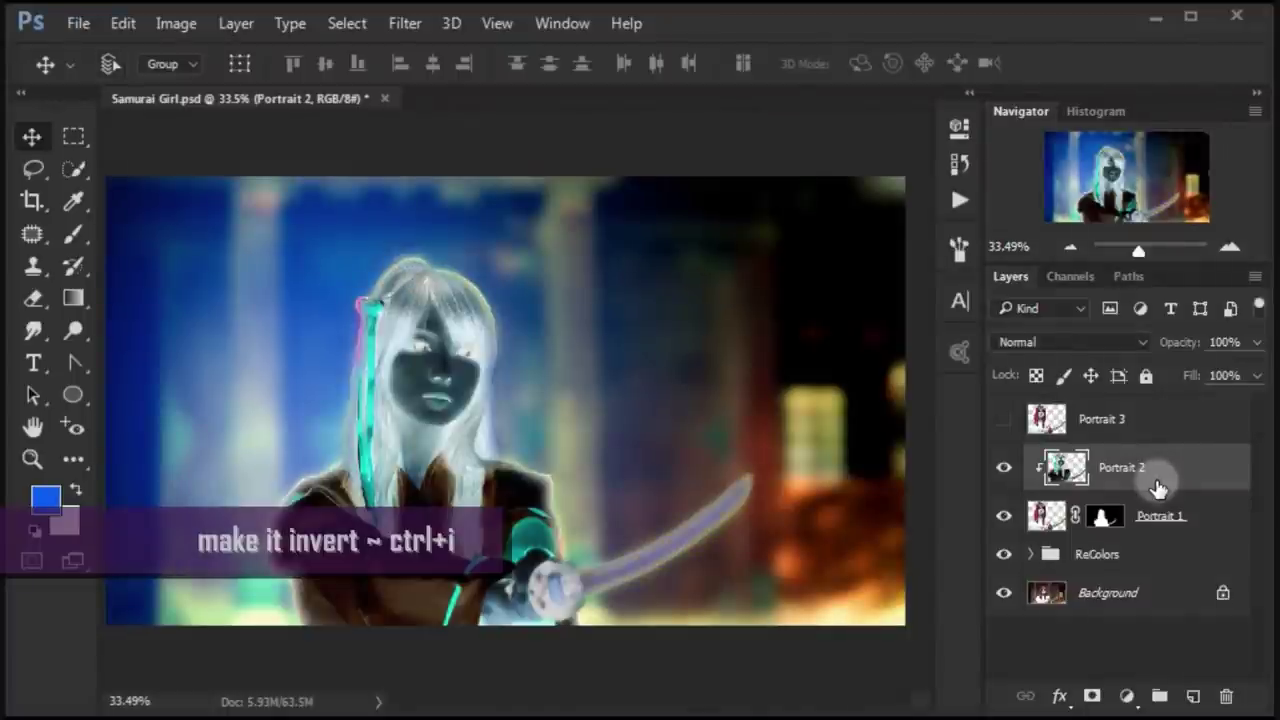
pyautogui.click(1063, 342)
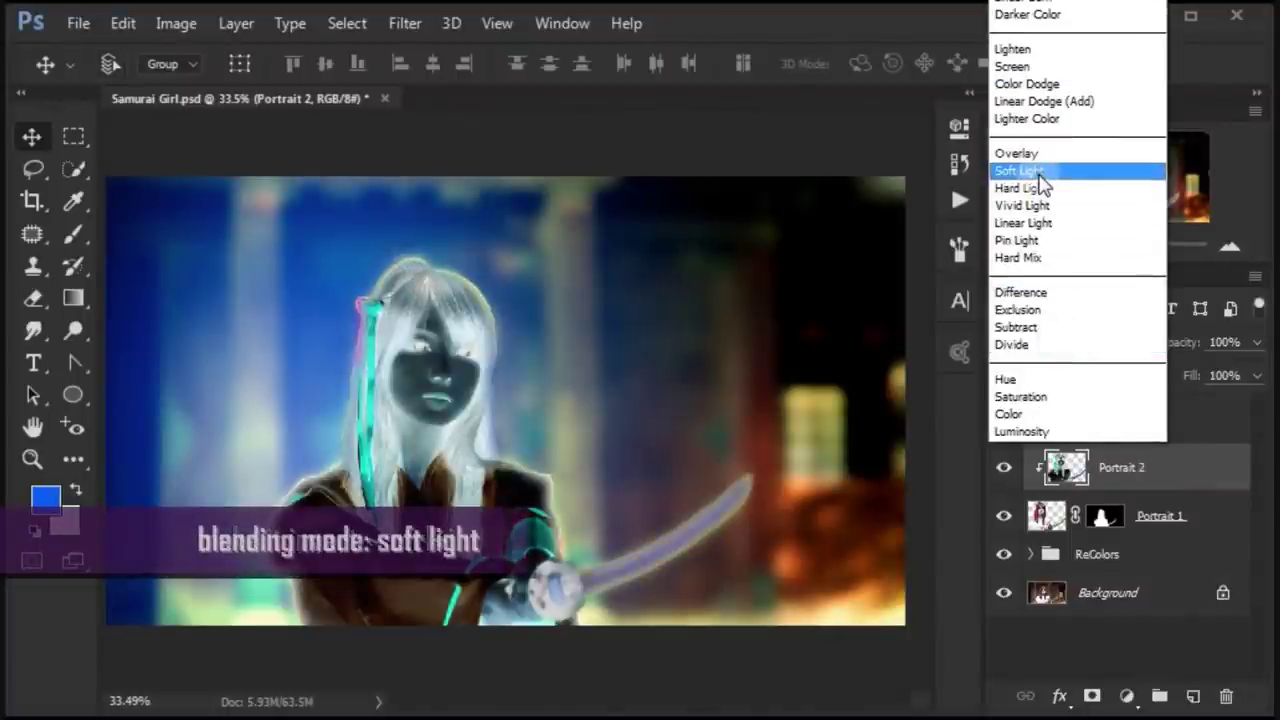
pyautogui.click(1038, 171)
pyautogui.click(1005, 468)
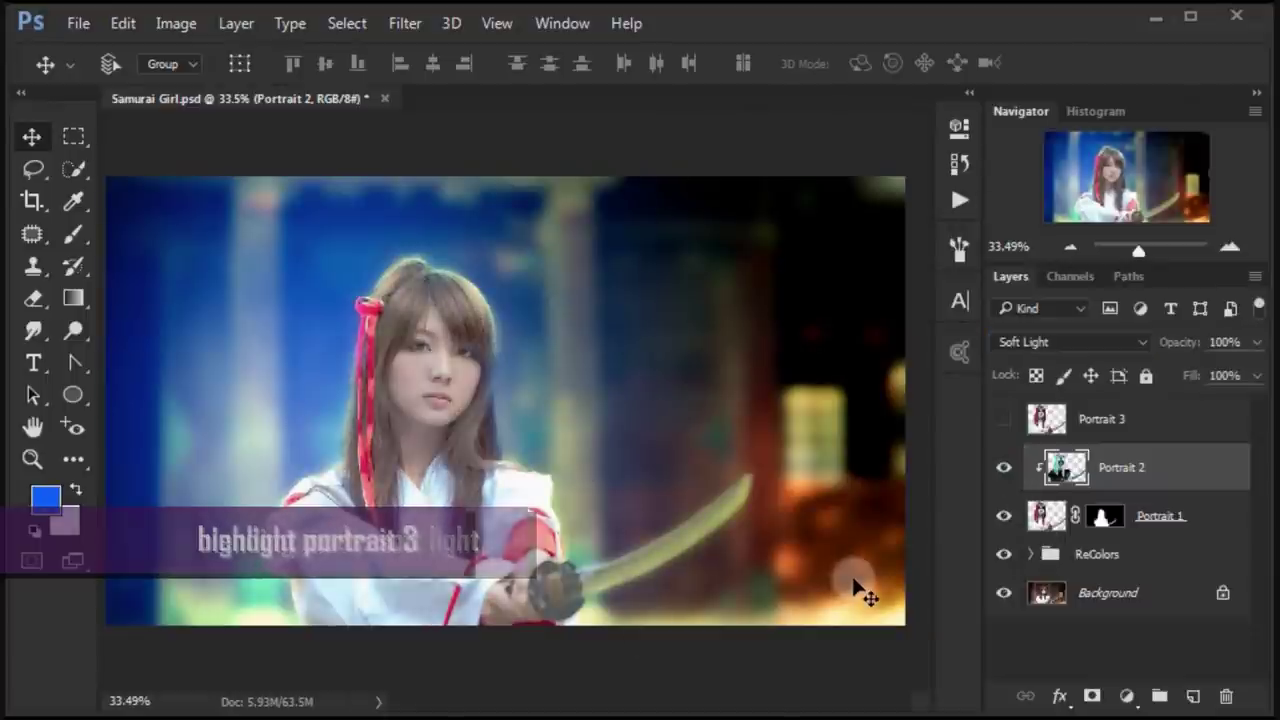
# Show and clip Portrait 3, apply Surface Blur (Radius 5, Threshold 19), and blend it in Darken
pyautogui.click(1164, 425)
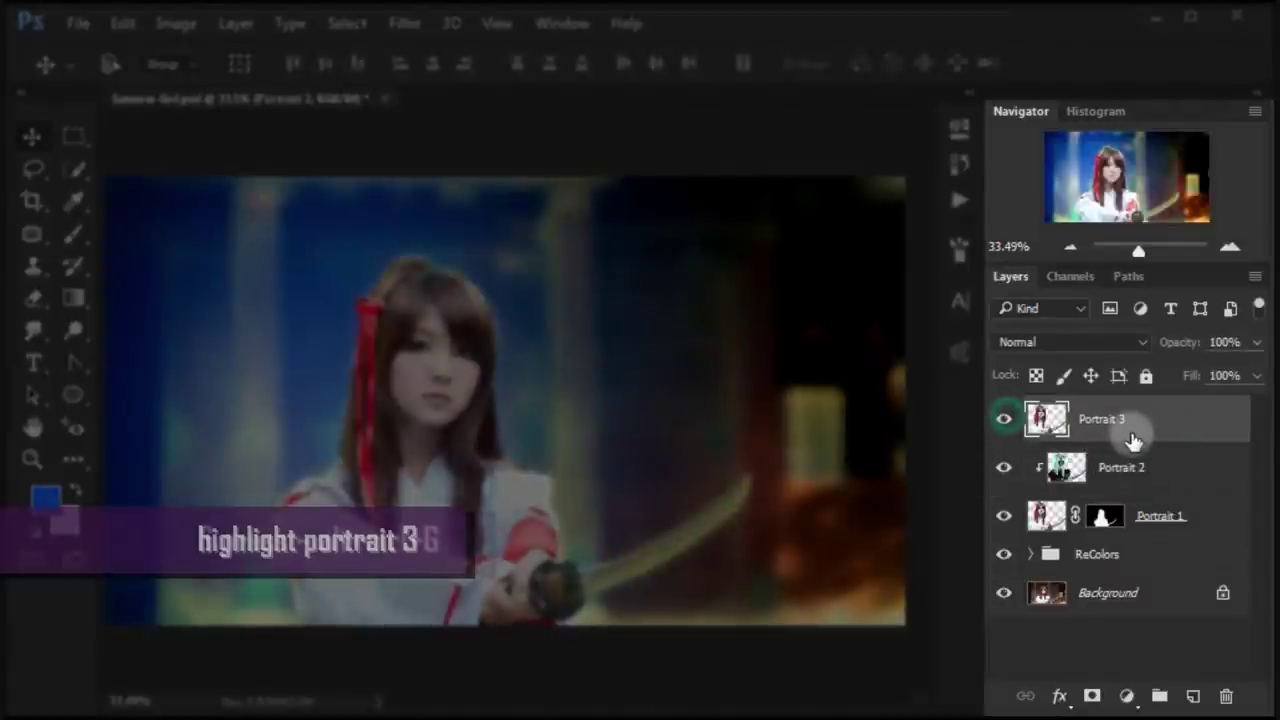
pyautogui.hotkey('alt', 'ctrl', 'g')
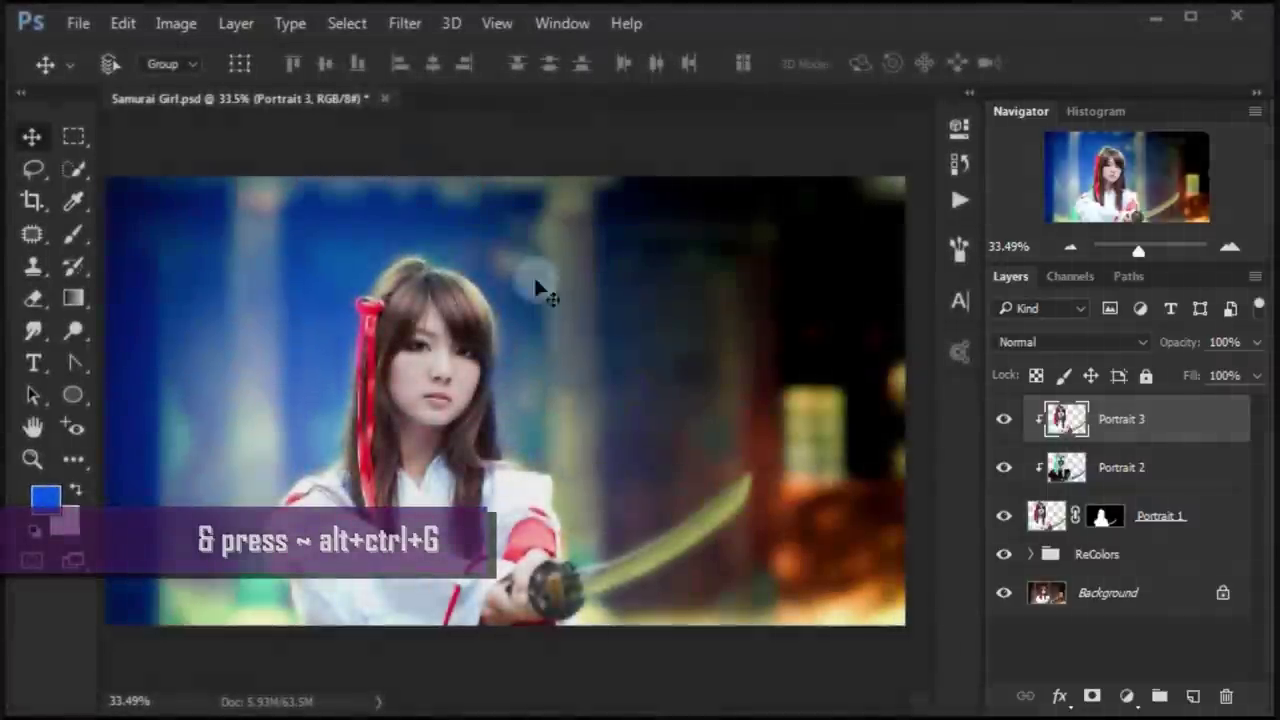
pyautogui.click(404, 23)
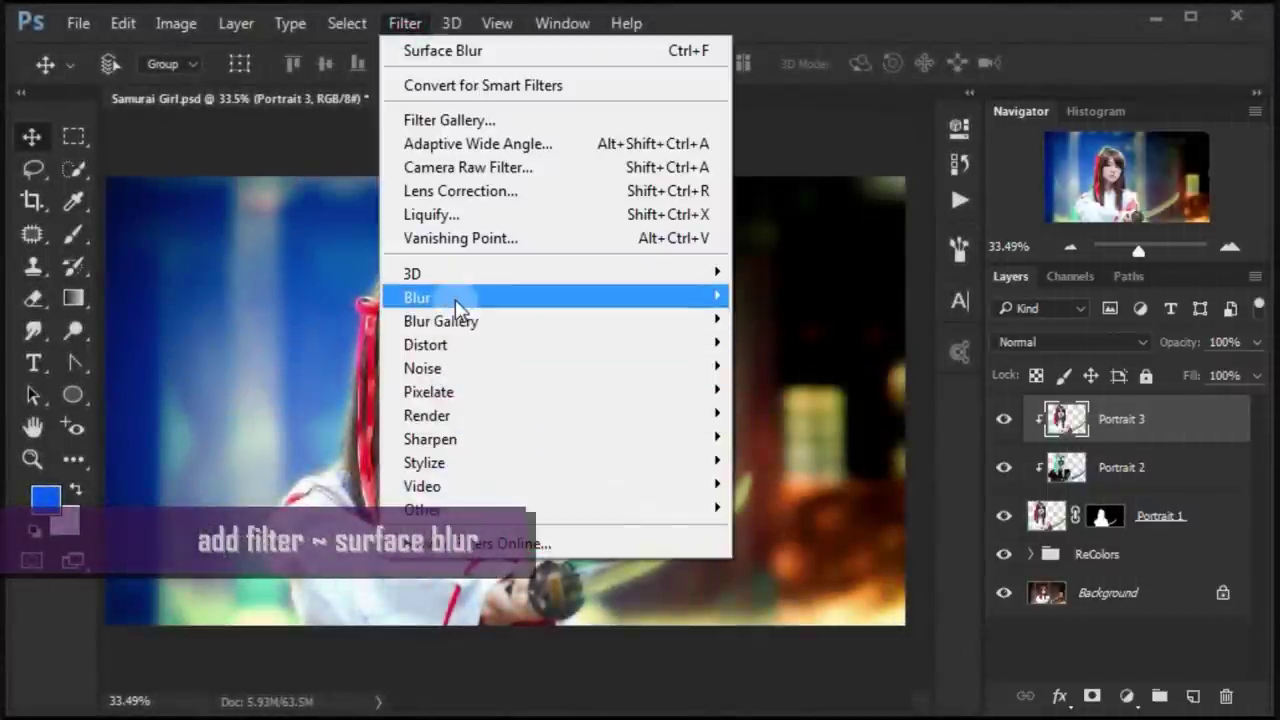
pyautogui.moveTo(417, 297)
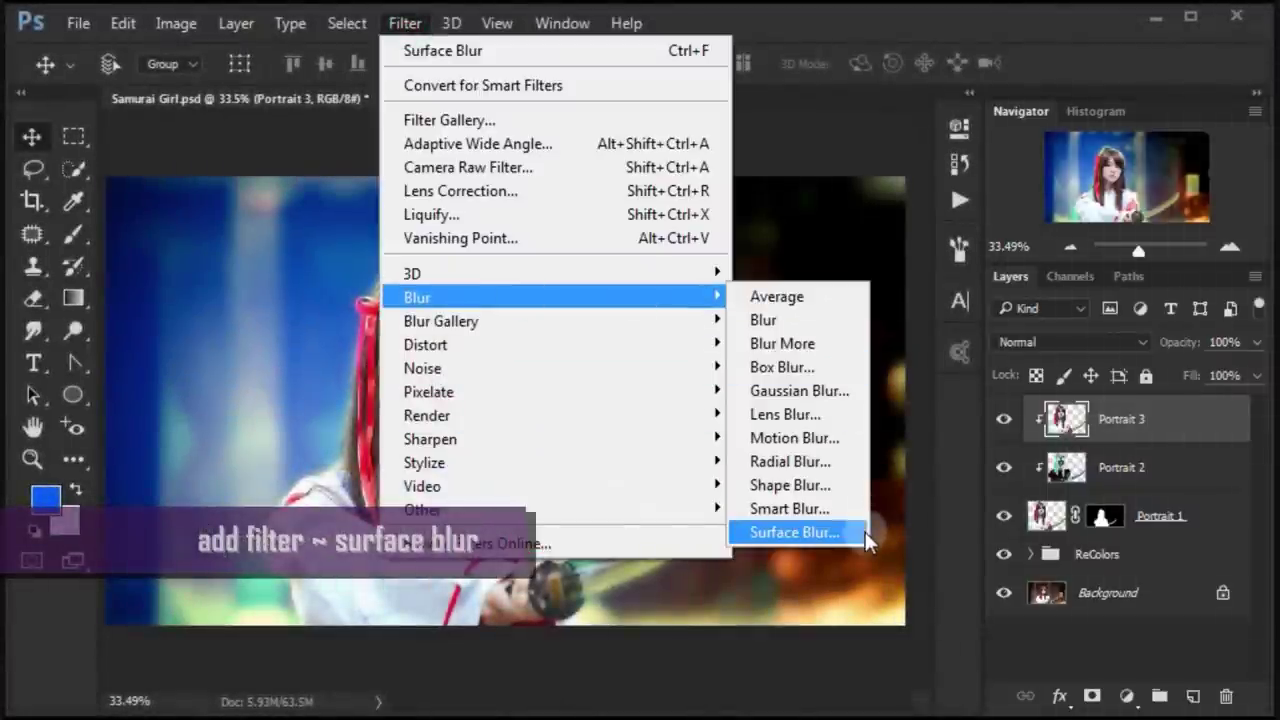
pyautogui.click(865, 532)
pyautogui.click(184, 418)
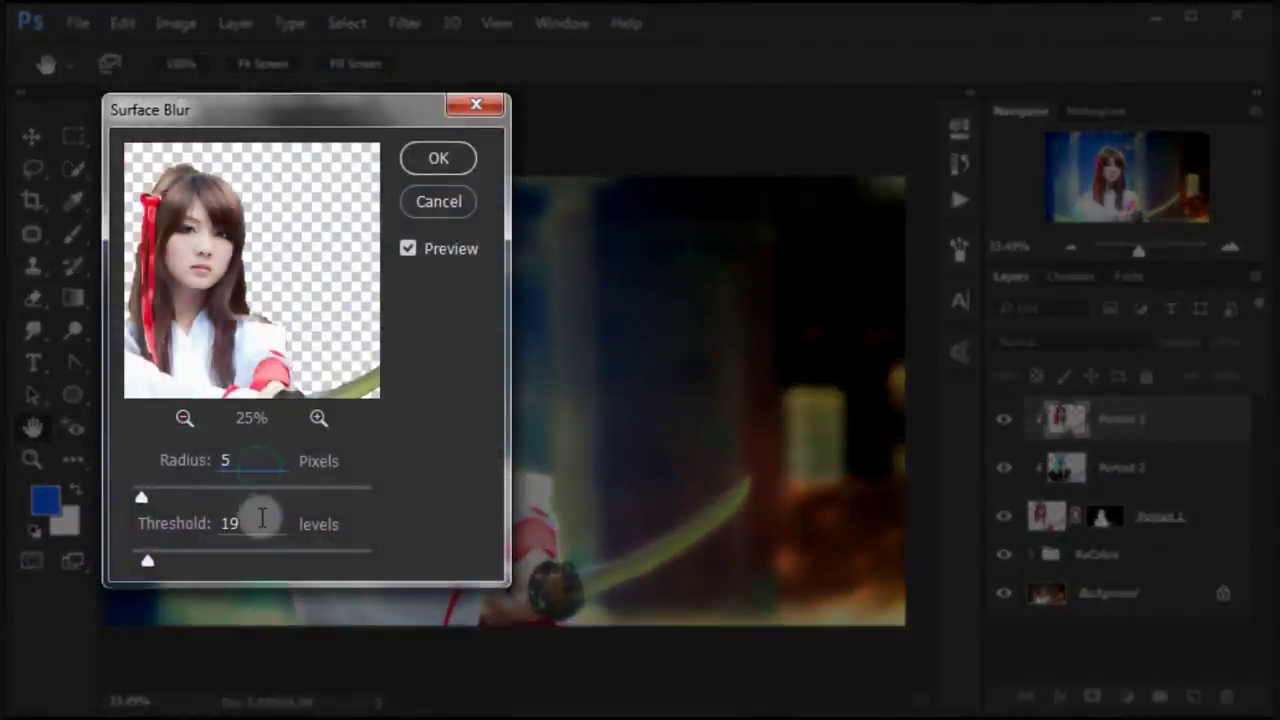
pyautogui.moveTo(253, 334)
pyautogui.mouseDown()
pyautogui.moveTo(320, 334)
pyautogui.moveTo(277, 334)
pyautogui.mouseUp()
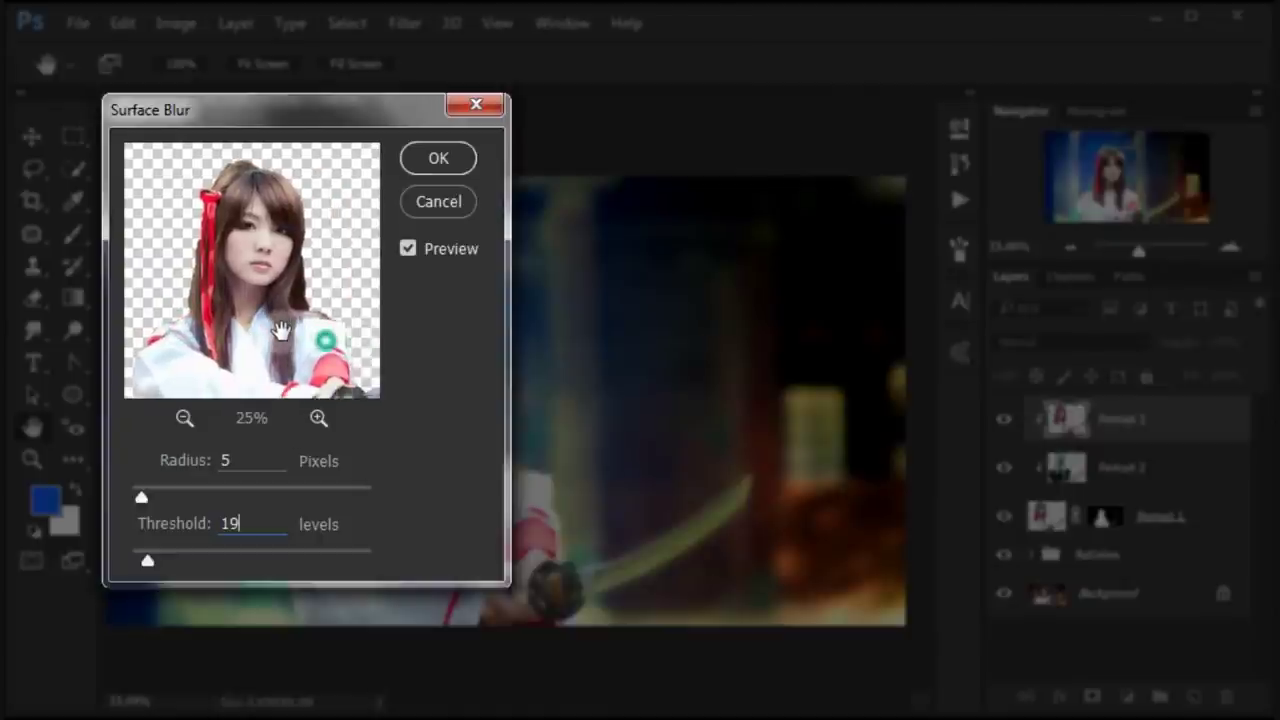
pyautogui.click(439, 159)
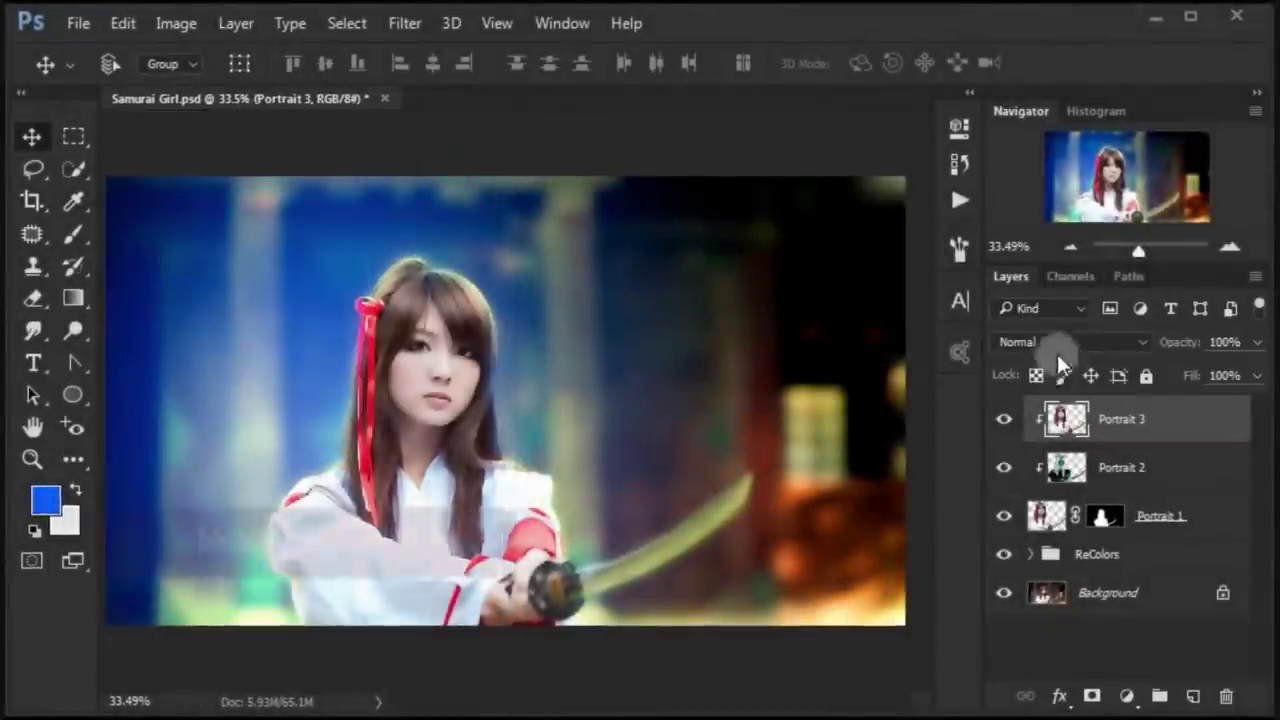
pyautogui.click(1057, 343)
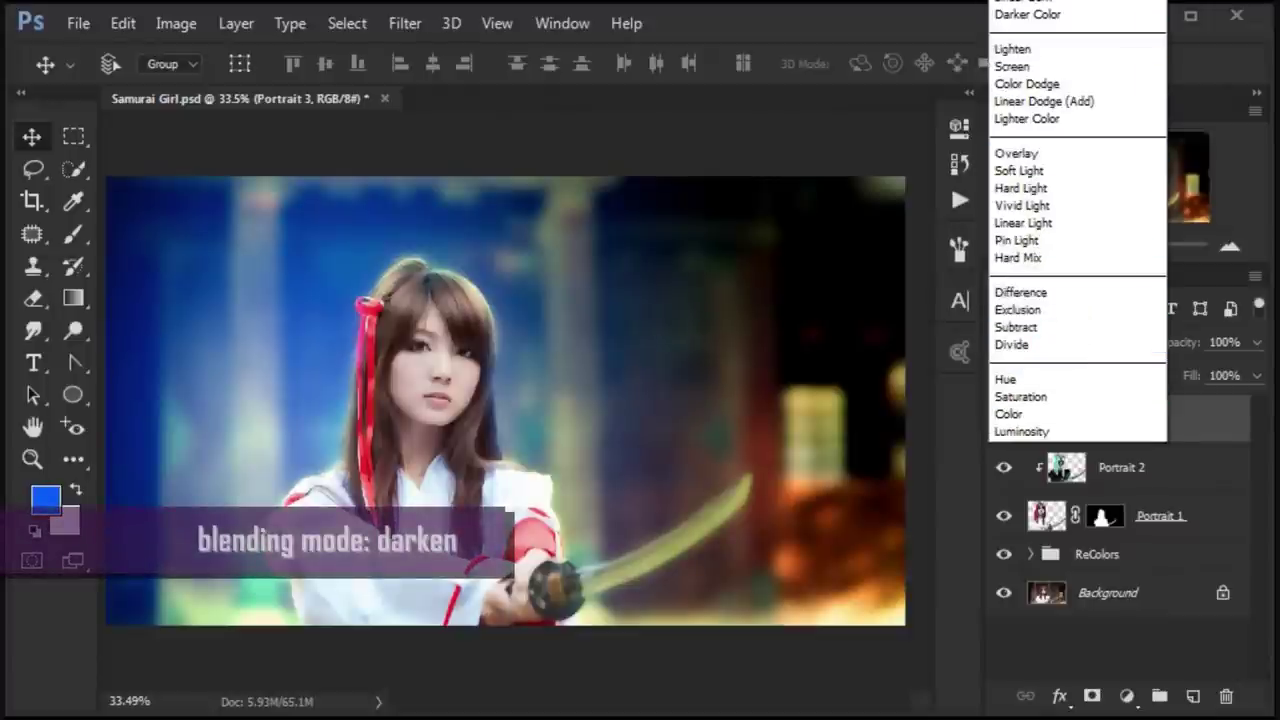
pyautogui.press('Return')
pyautogui.click(1004, 420)
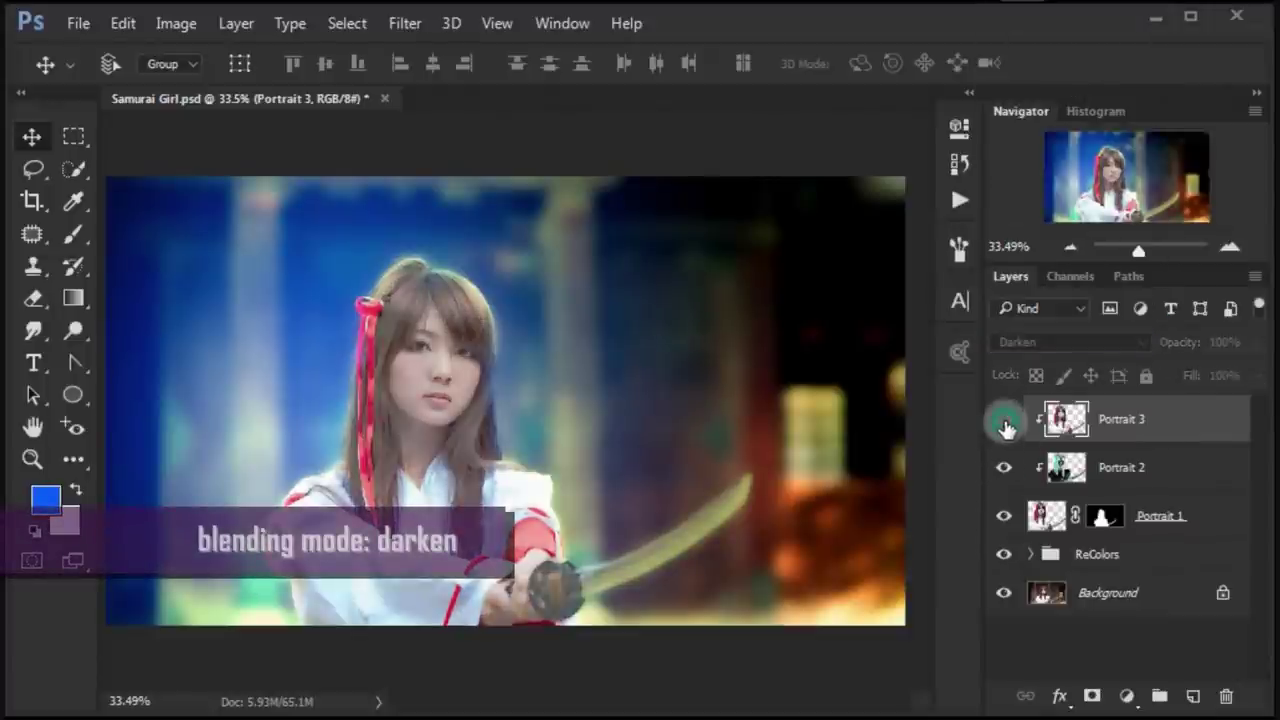
pyautogui.click(1004, 420)
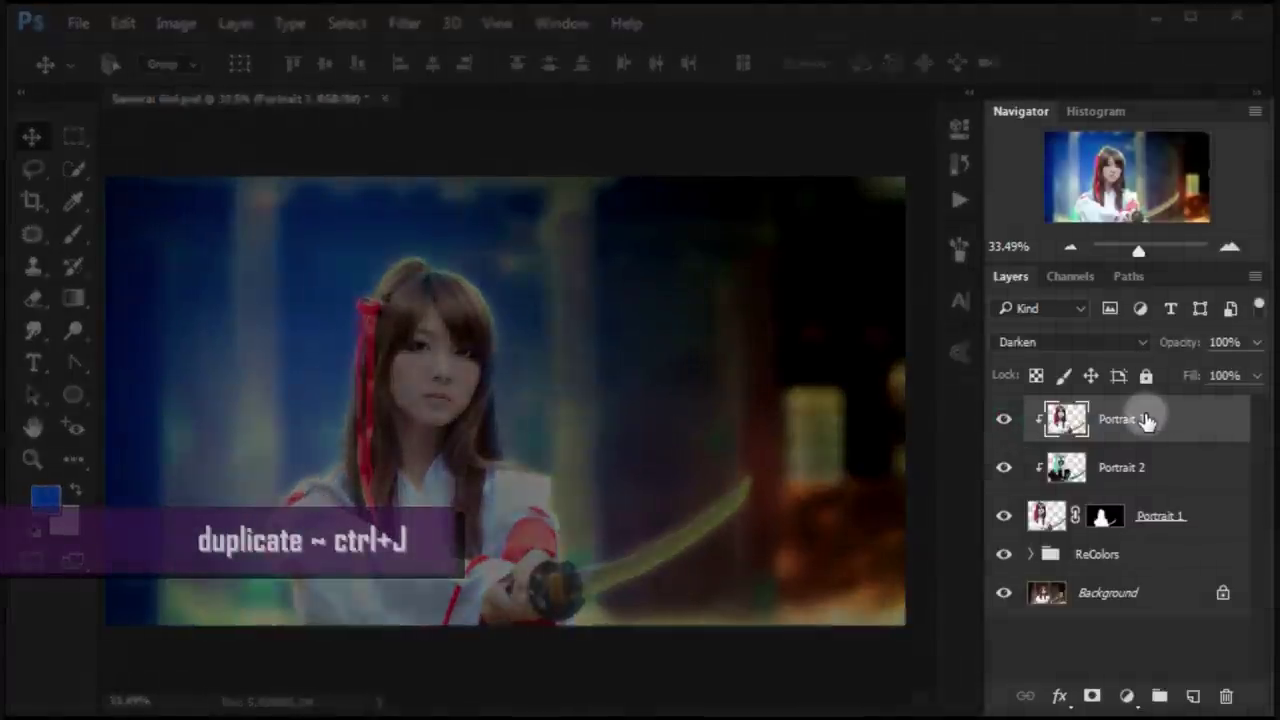
# Duplicate Portrait 3 as a clipped copy blended in Multiply at 70% opacity
pyautogui.hotkey('ctrl', 'j')
pyautogui.hotkey('ctrl', 'alt', 'g')
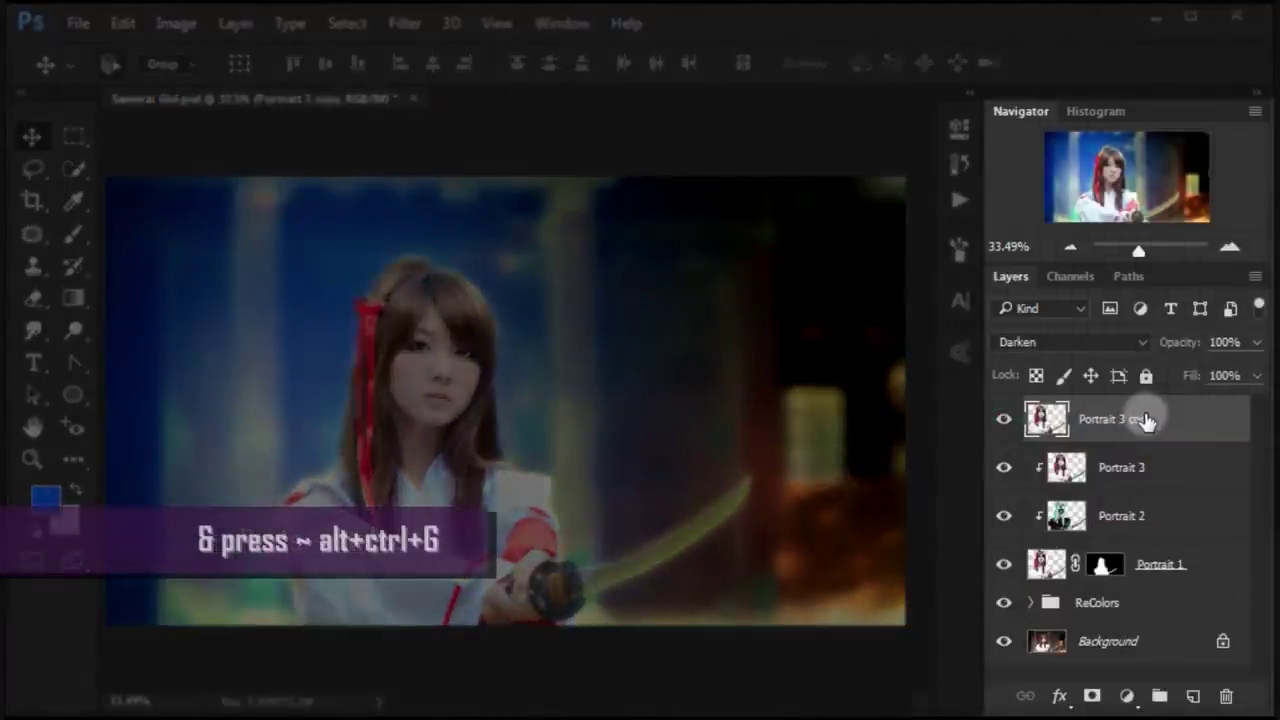
pyautogui.hotkey('ctrl', 'alt', 'g')
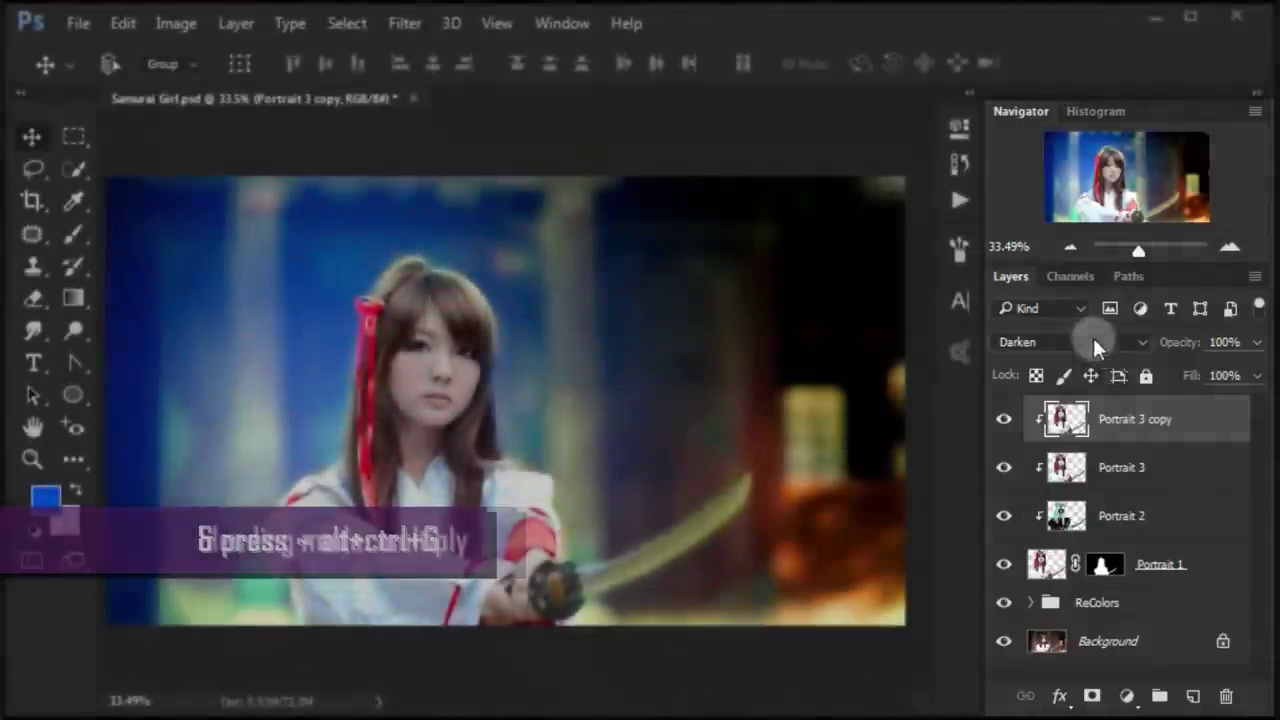
pyautogui.click(1091, 340)
pyautogui.click(1118, 253)
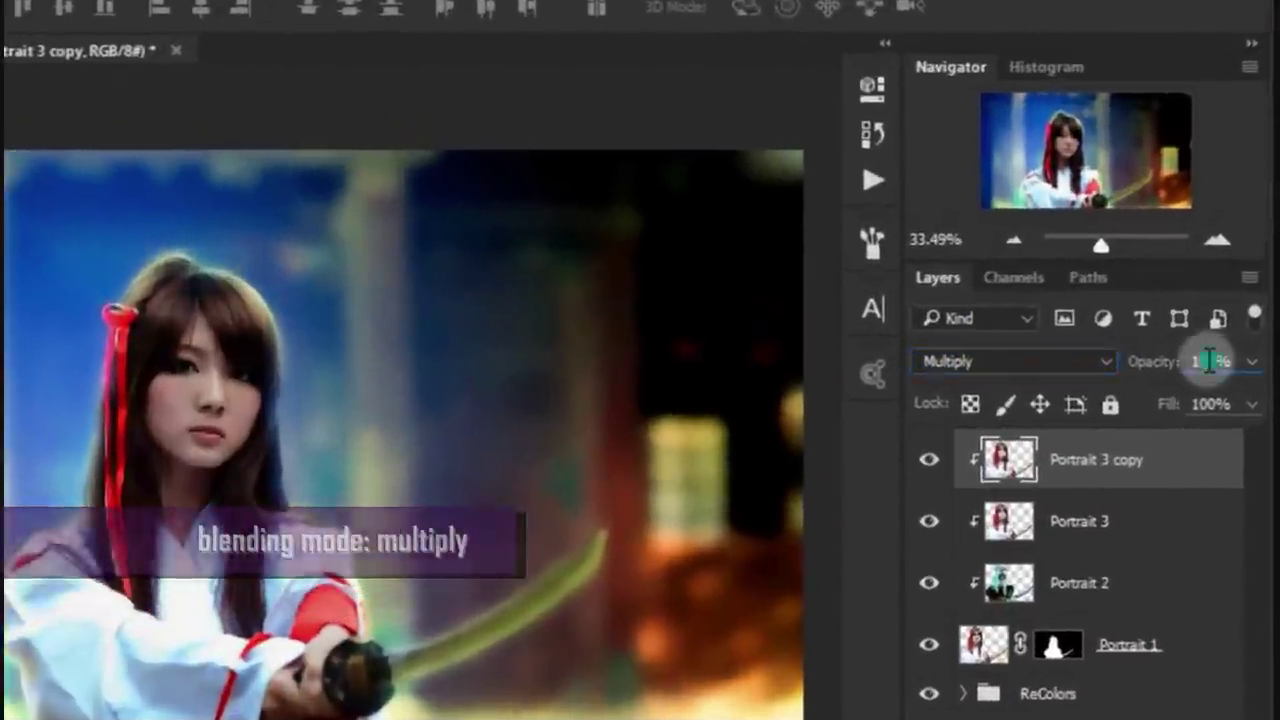
pyautogui.click(1210, 361)
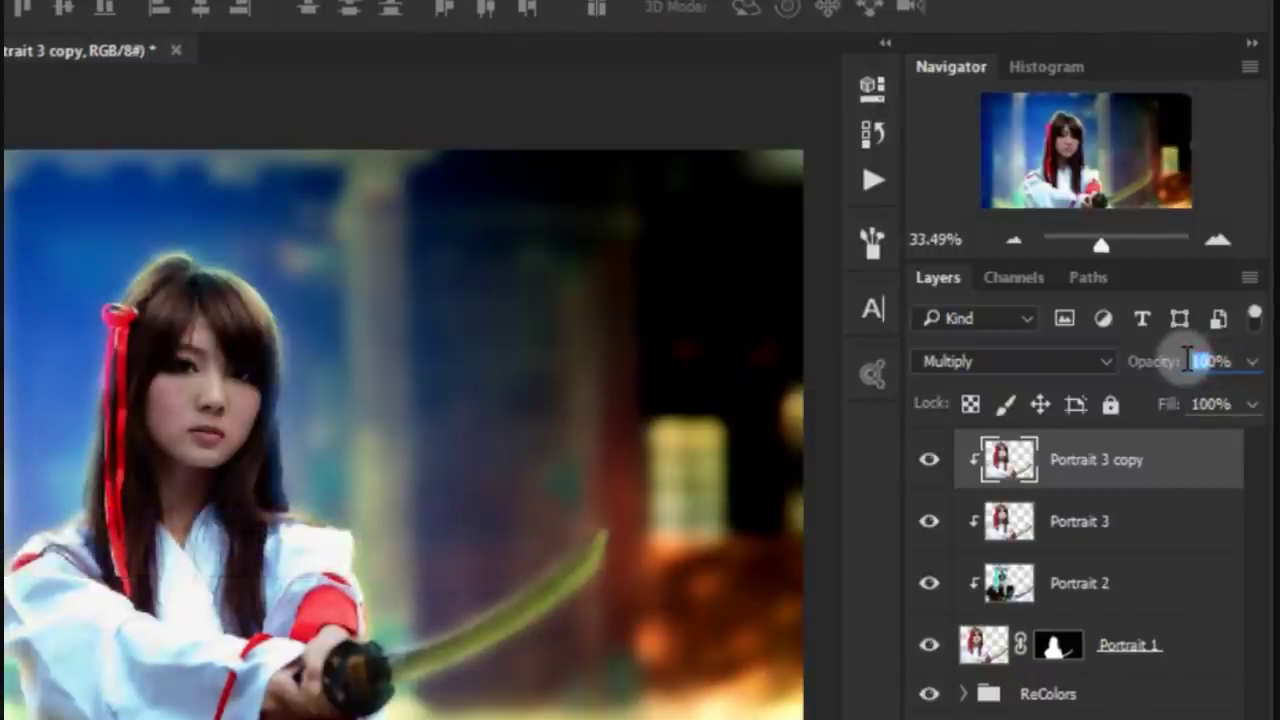
pyautogui.write('70')
pyautogui.press('Return')
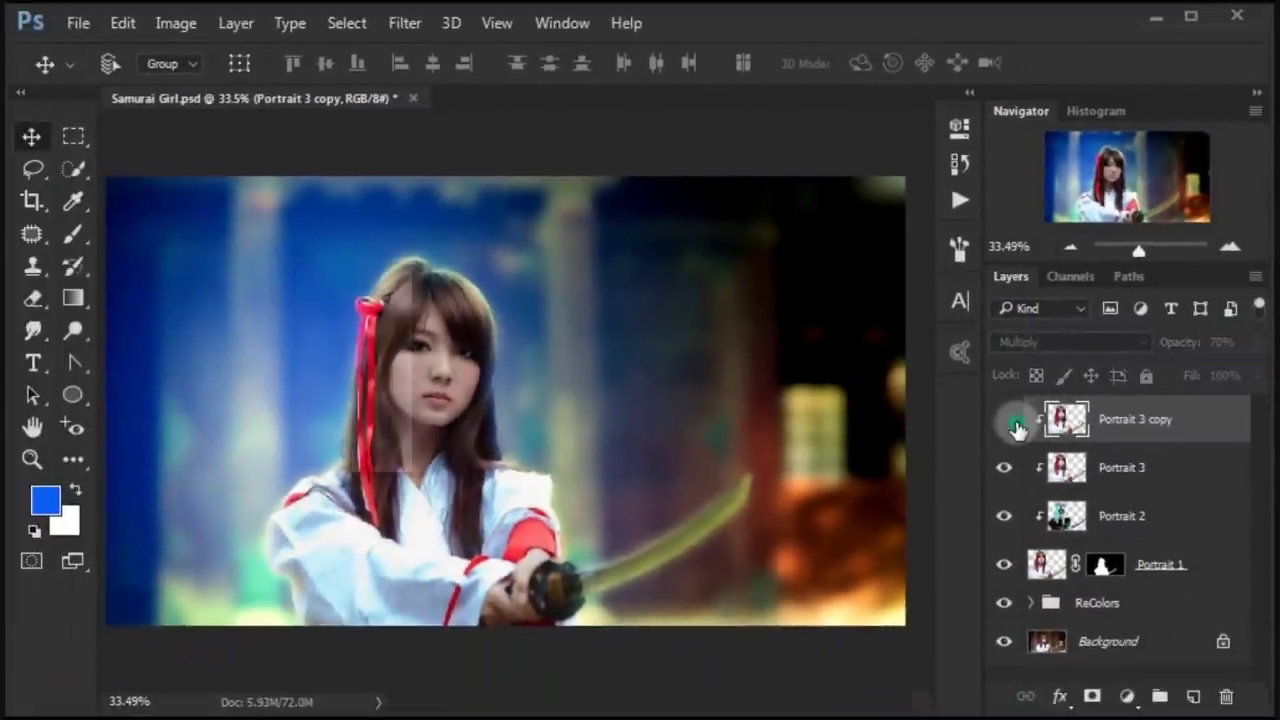
pyautogui.click(1015, 424)
pyautogui.click(1015, 424)
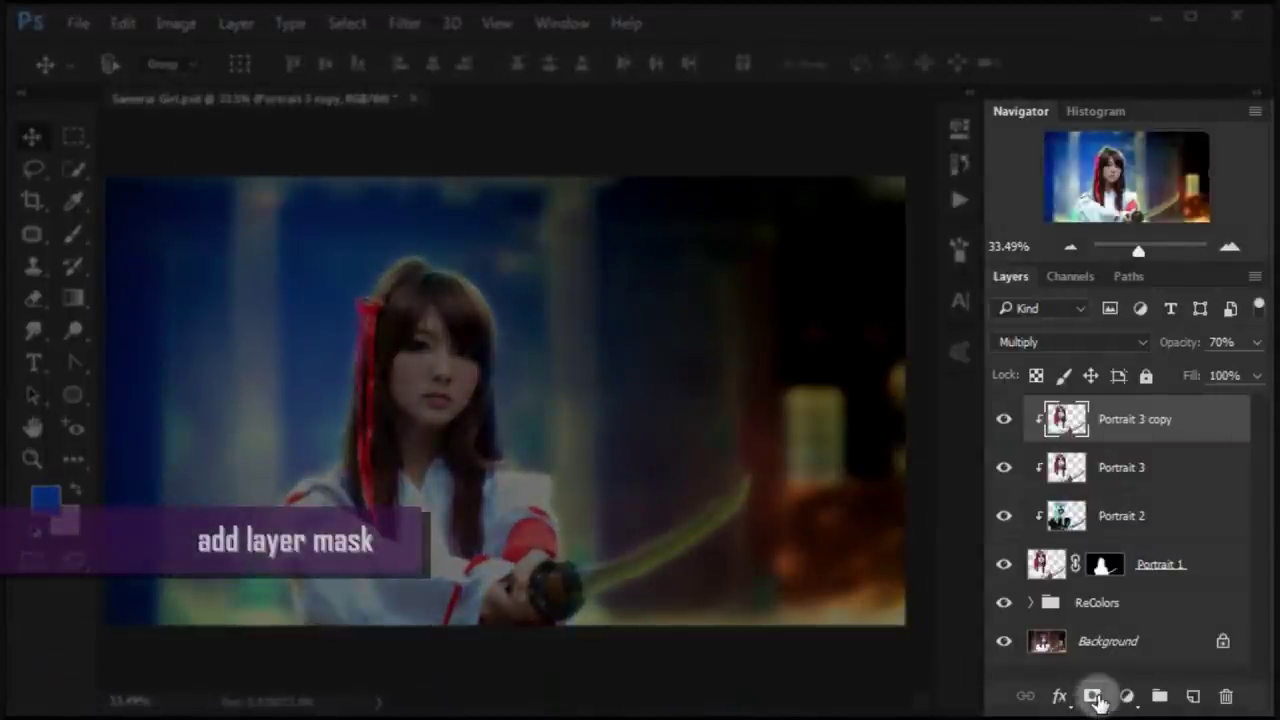
# Add a layer mask to Portrait 3 copy and erase it over parts of the girl
pyautogui.click(1093, 697)
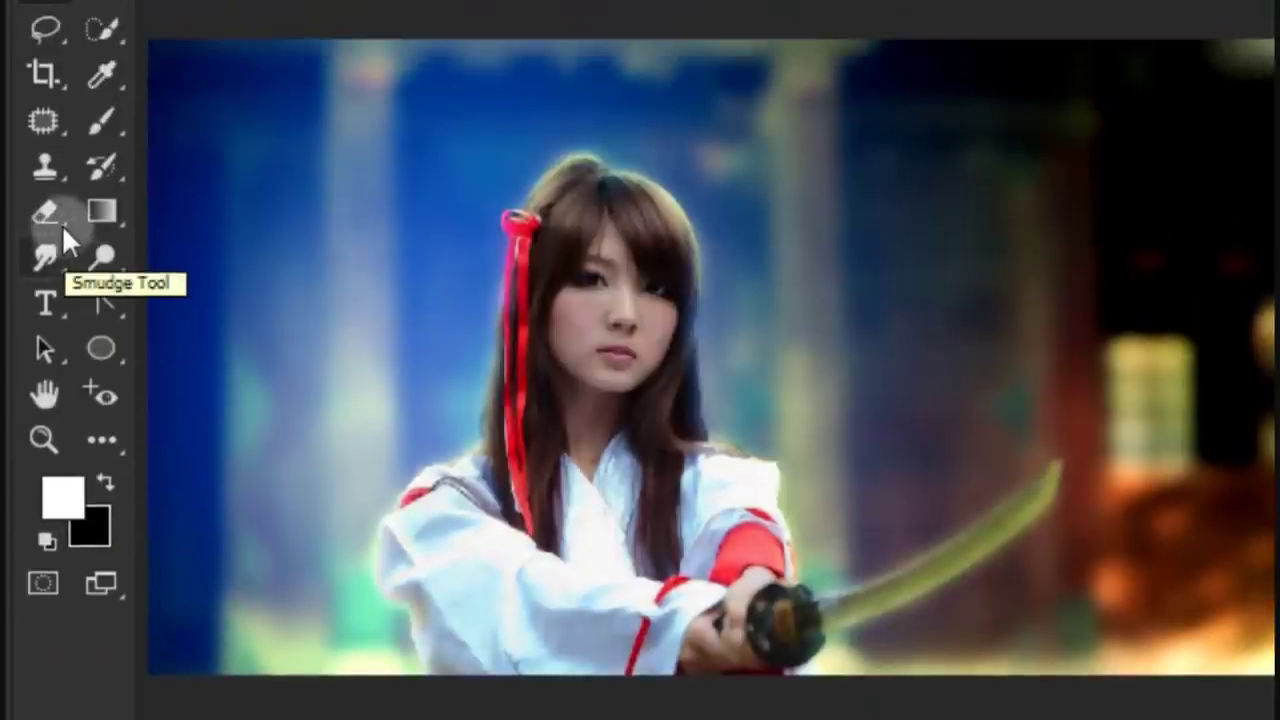
pyautogui.click(58, 340)
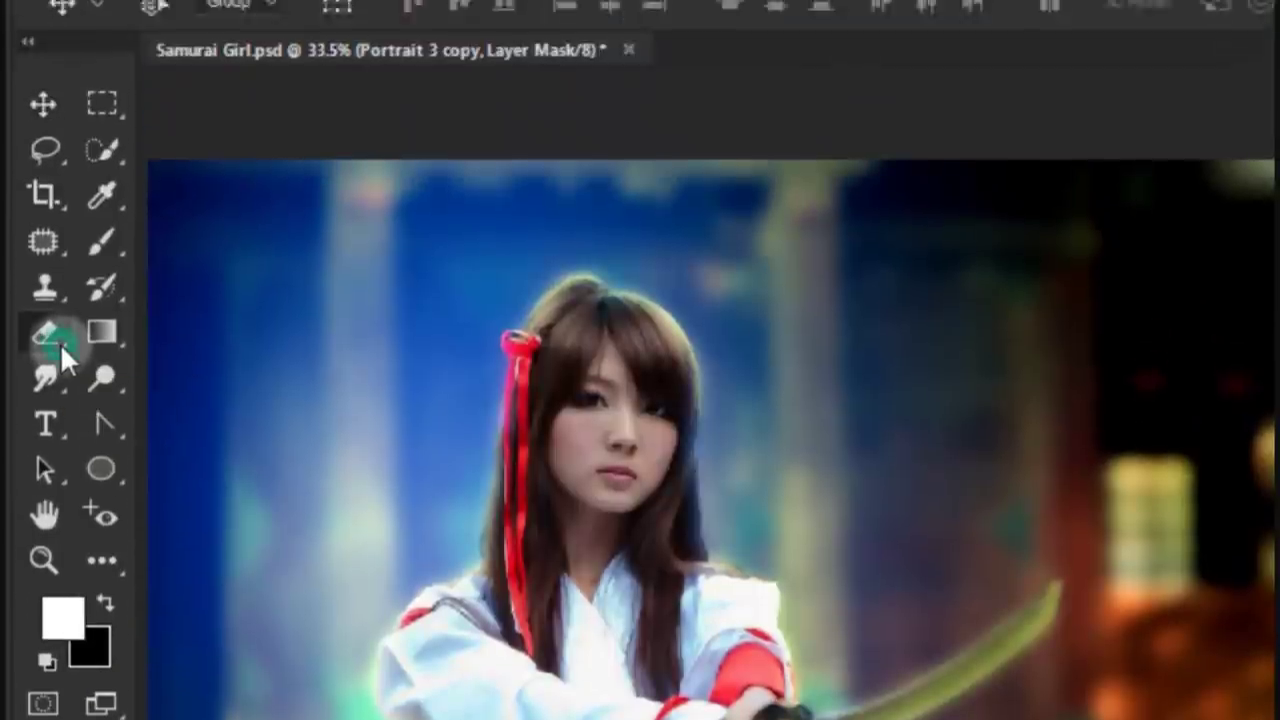
pyautogui.moveTo(60, 343); pyautogui.dragTo(265, 366)
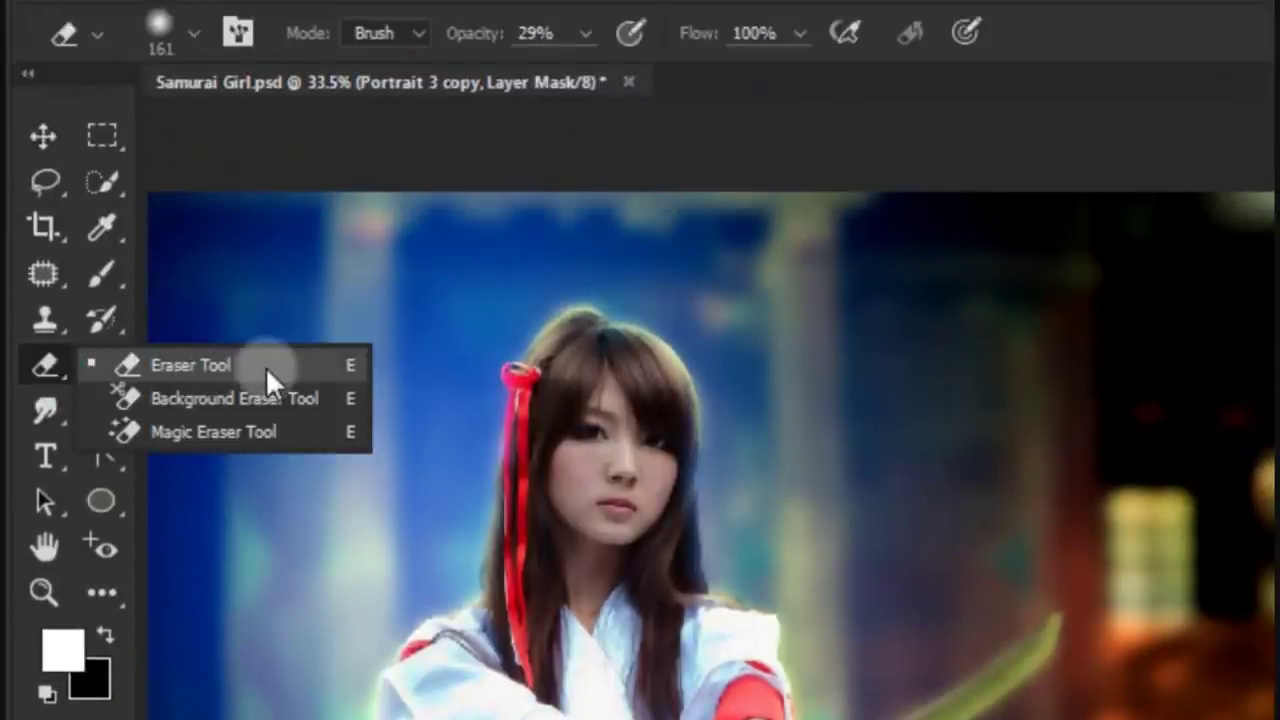
pyautogui.click(265, 366)
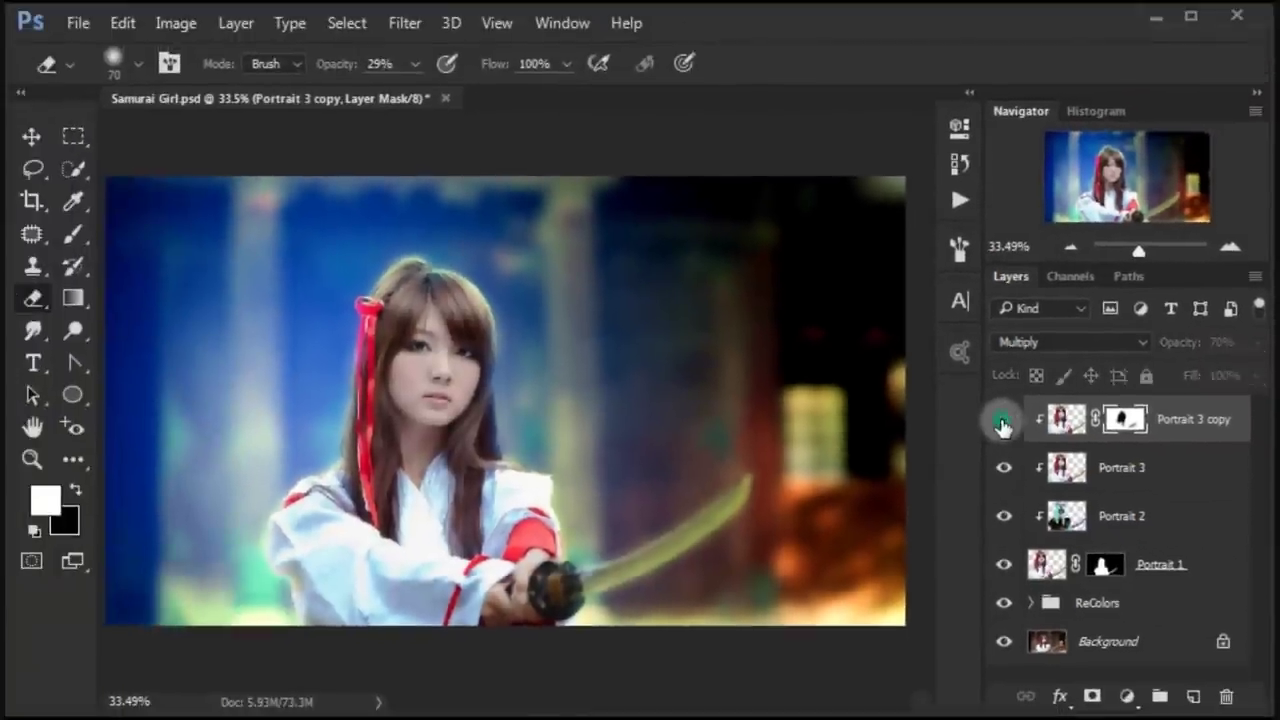
pyautogui.click(1003, 425)
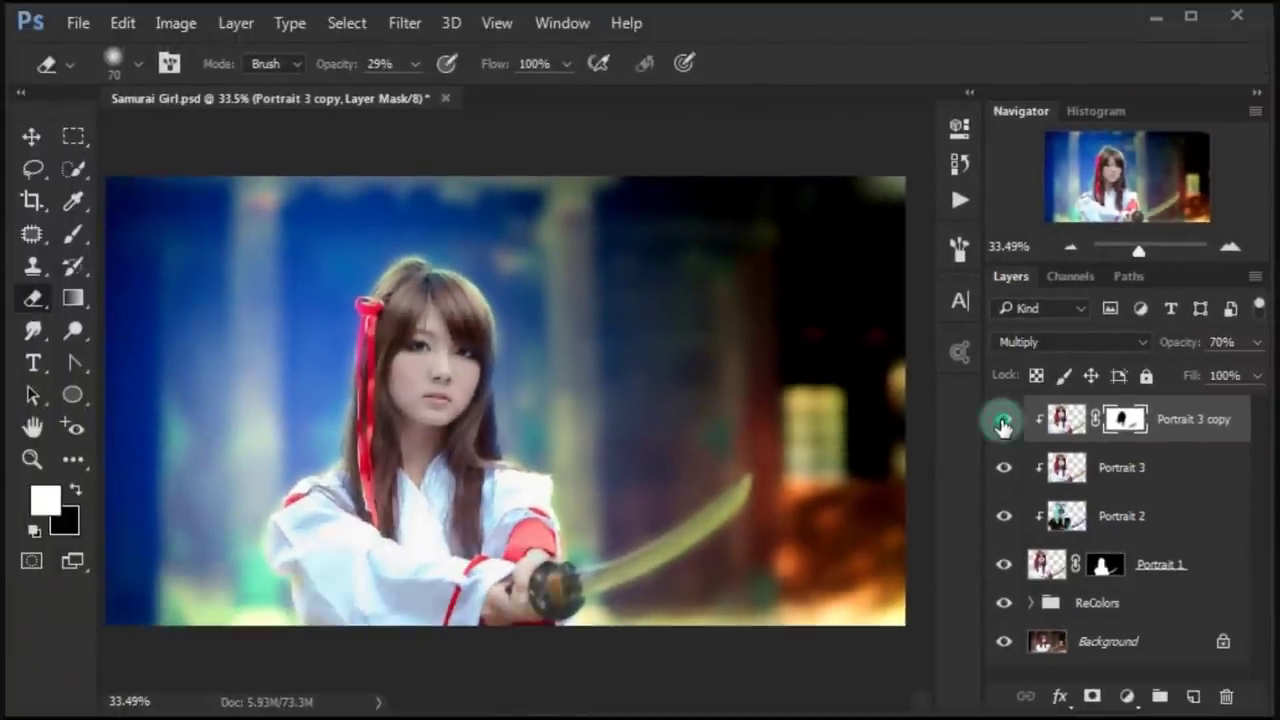
pyautogui.click(1003, 420)
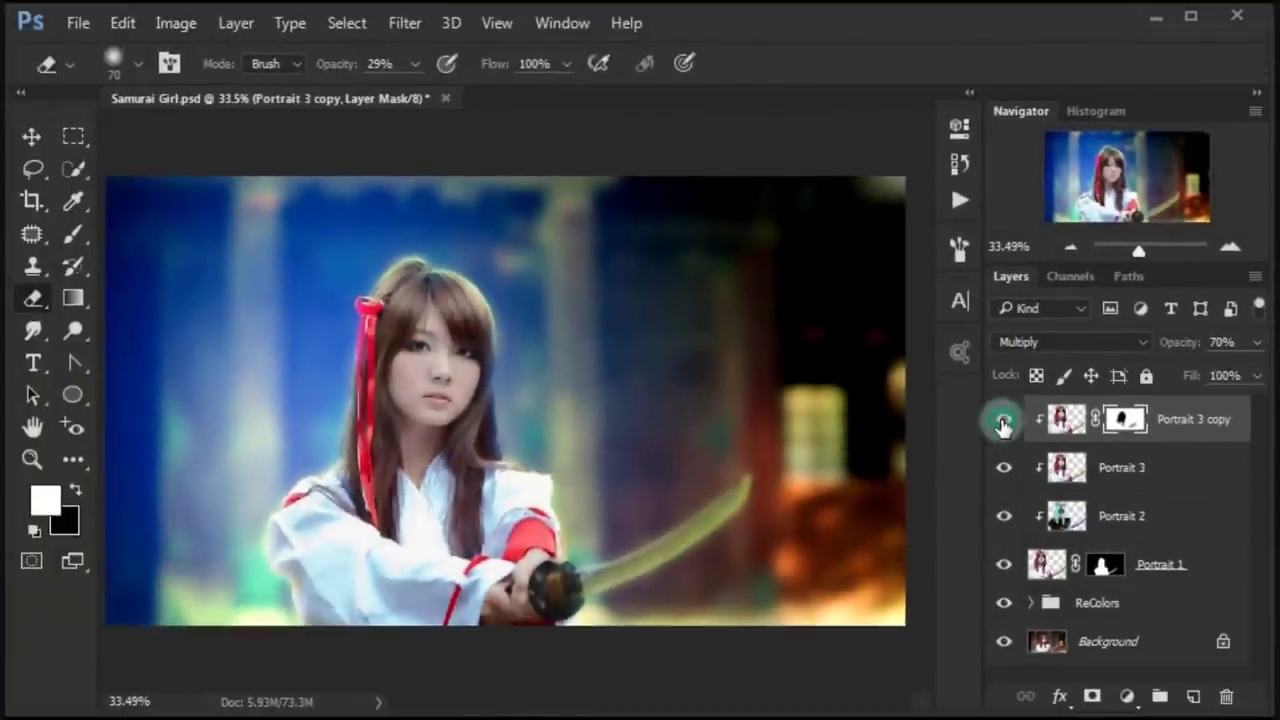
pyautogui.click(32, 137)
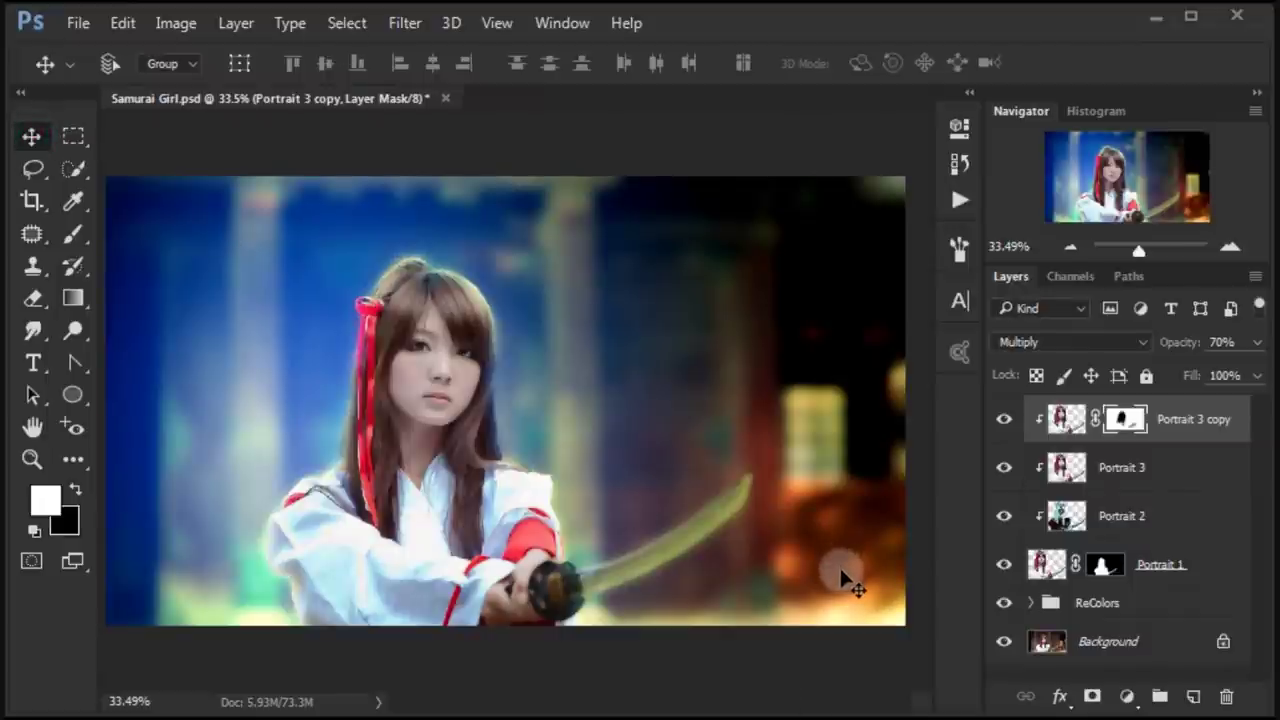
# Add a Color Lookup layer using Crisp_Winter.look, blended in Pin Light mode
pyautogui.doubleClick(1020, 111)
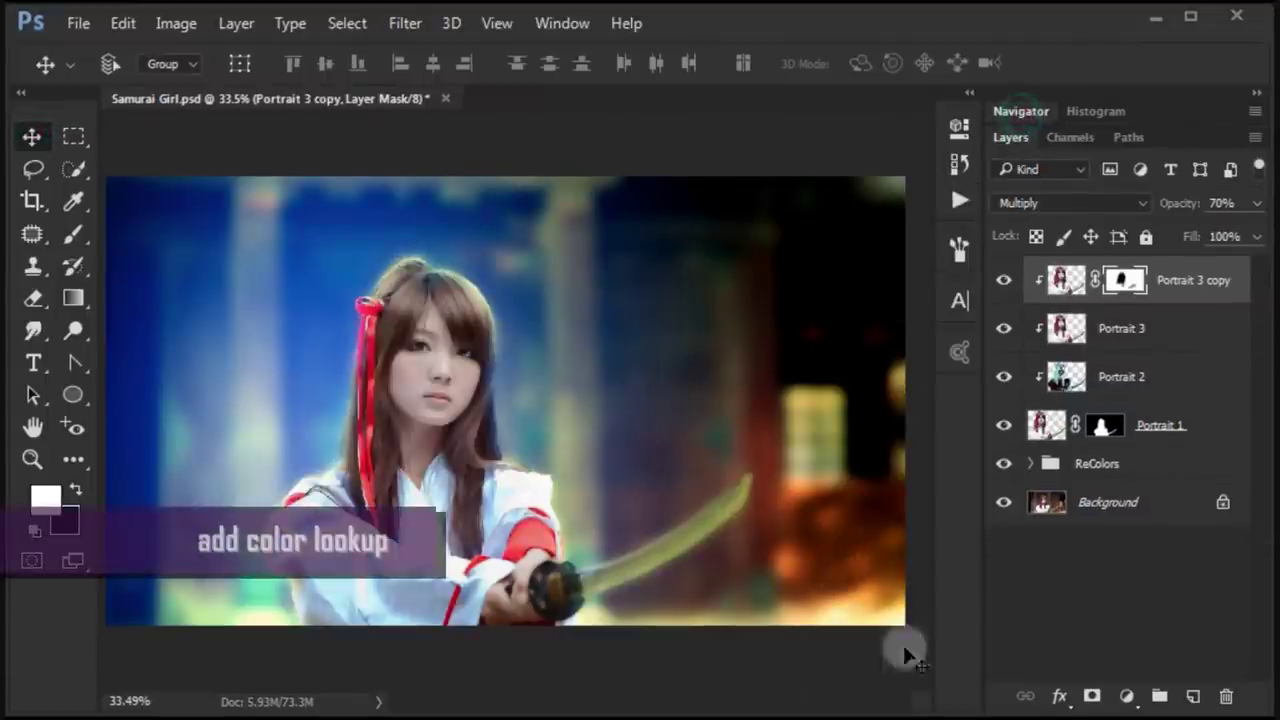
pyautogui.click(1128, 696)
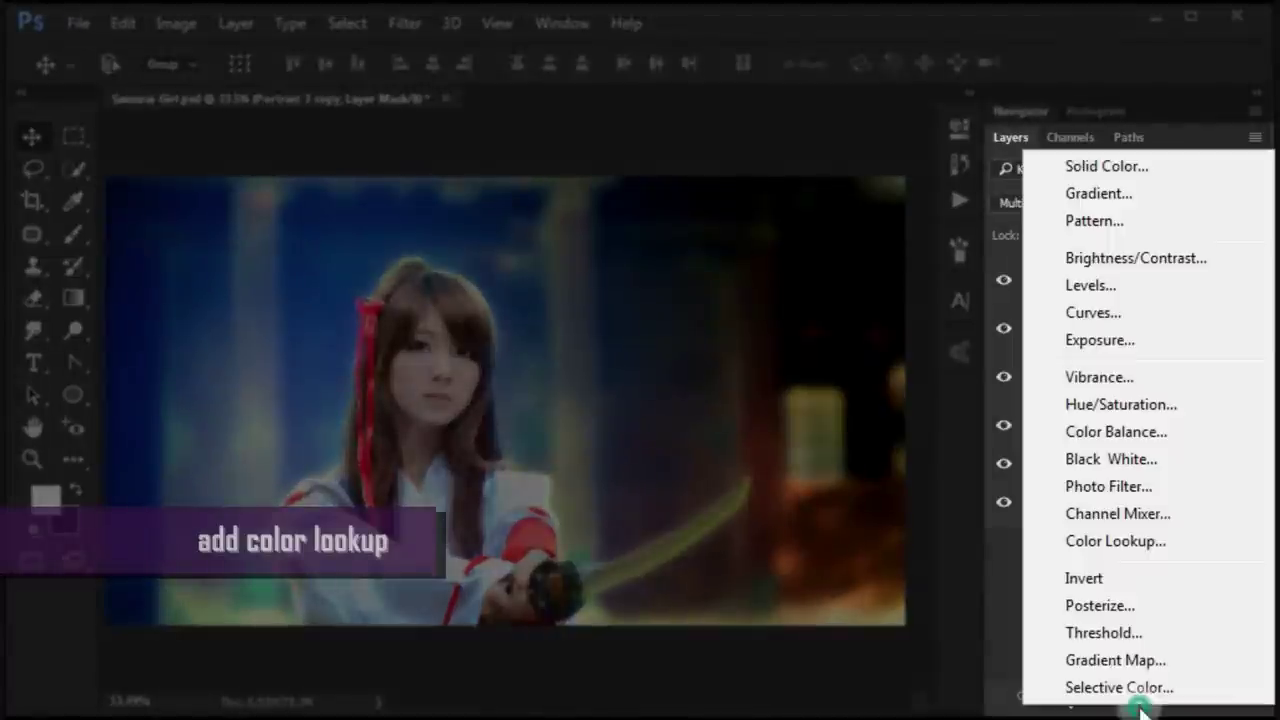
pyautogui.click(1160, 541)
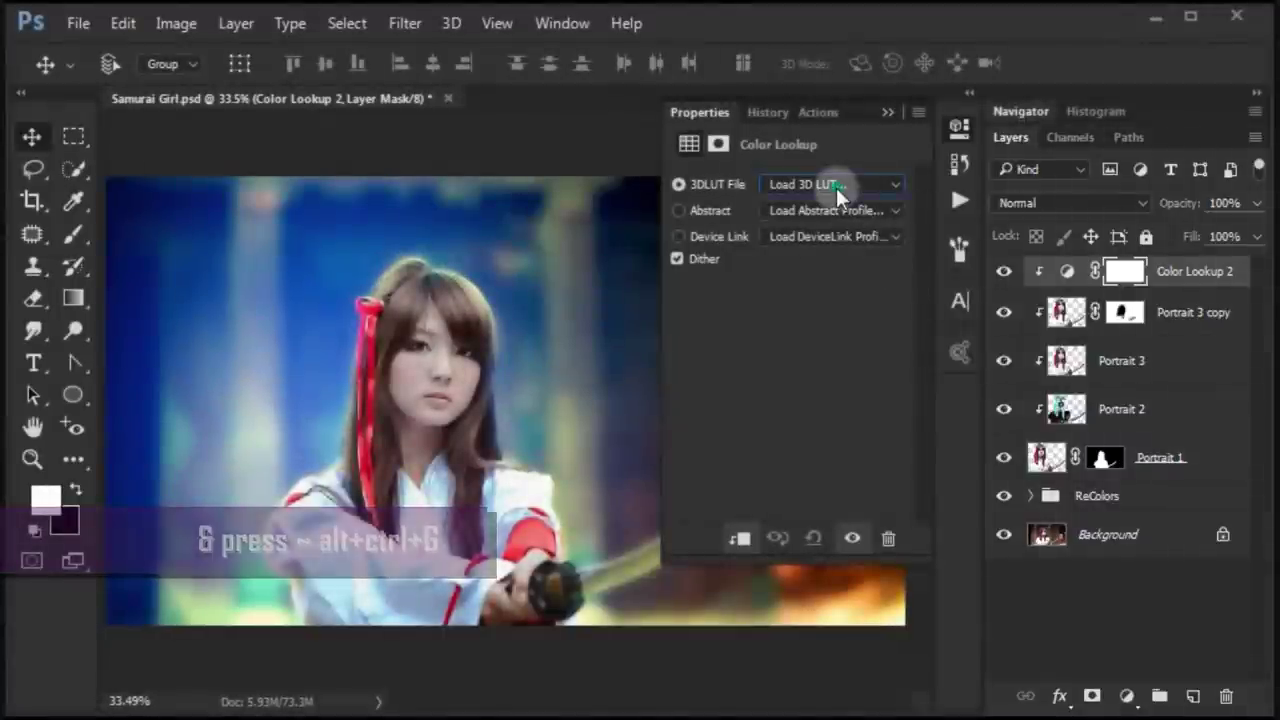
pyautogui.click(836, 187)
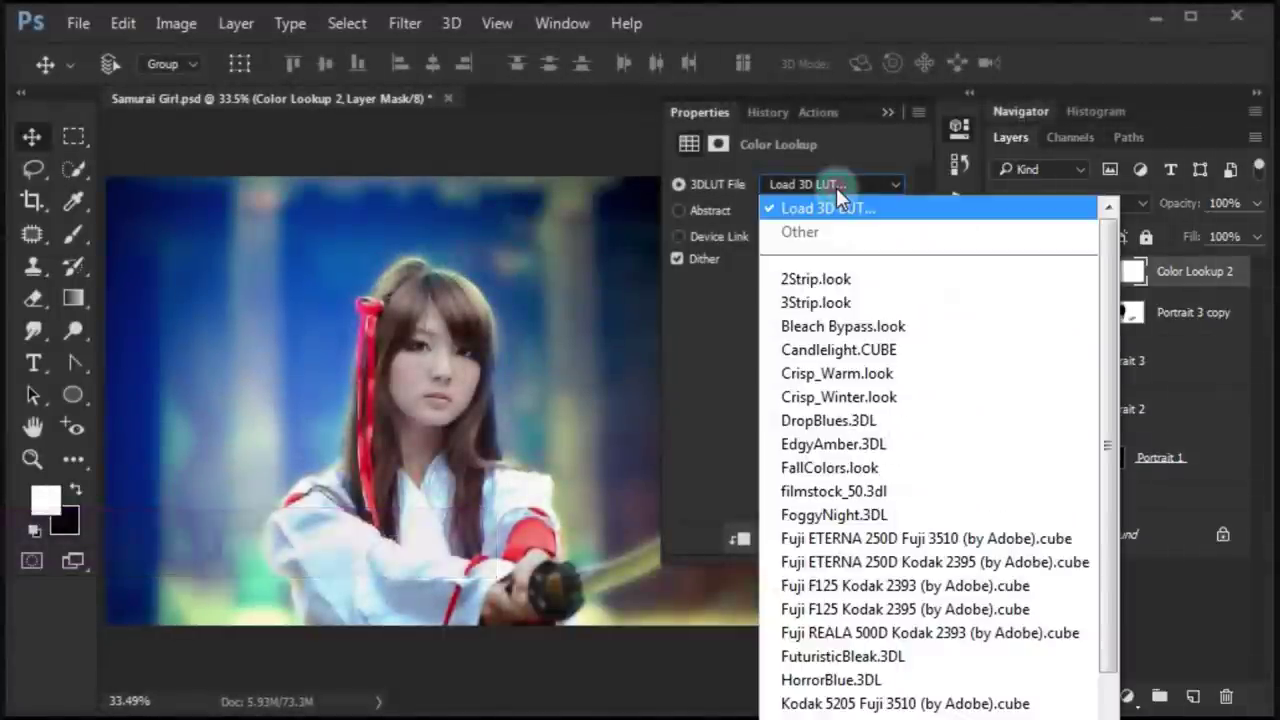
pyautogui.click(959, 405)
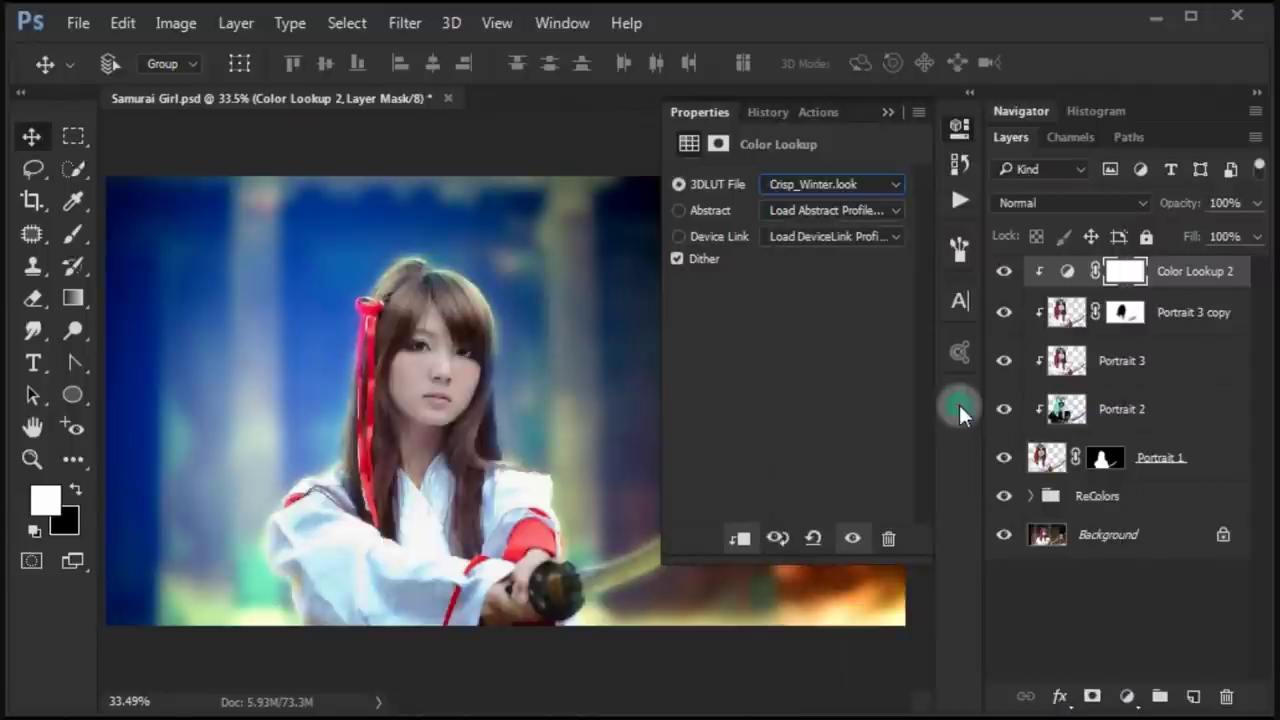
pyautogui.click(883, 115)
pyautogui.click(1041, 201)
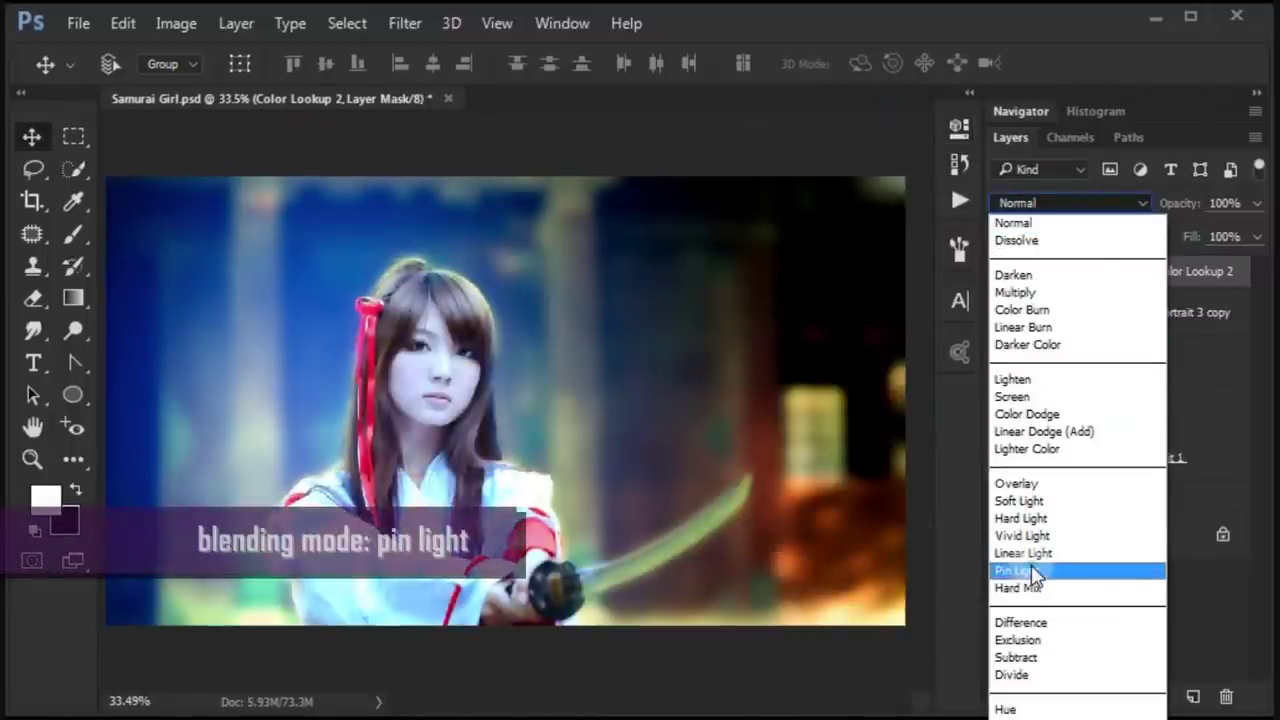
pyautogui.click(1031, 569)
pyautogui.click(1004, 271)
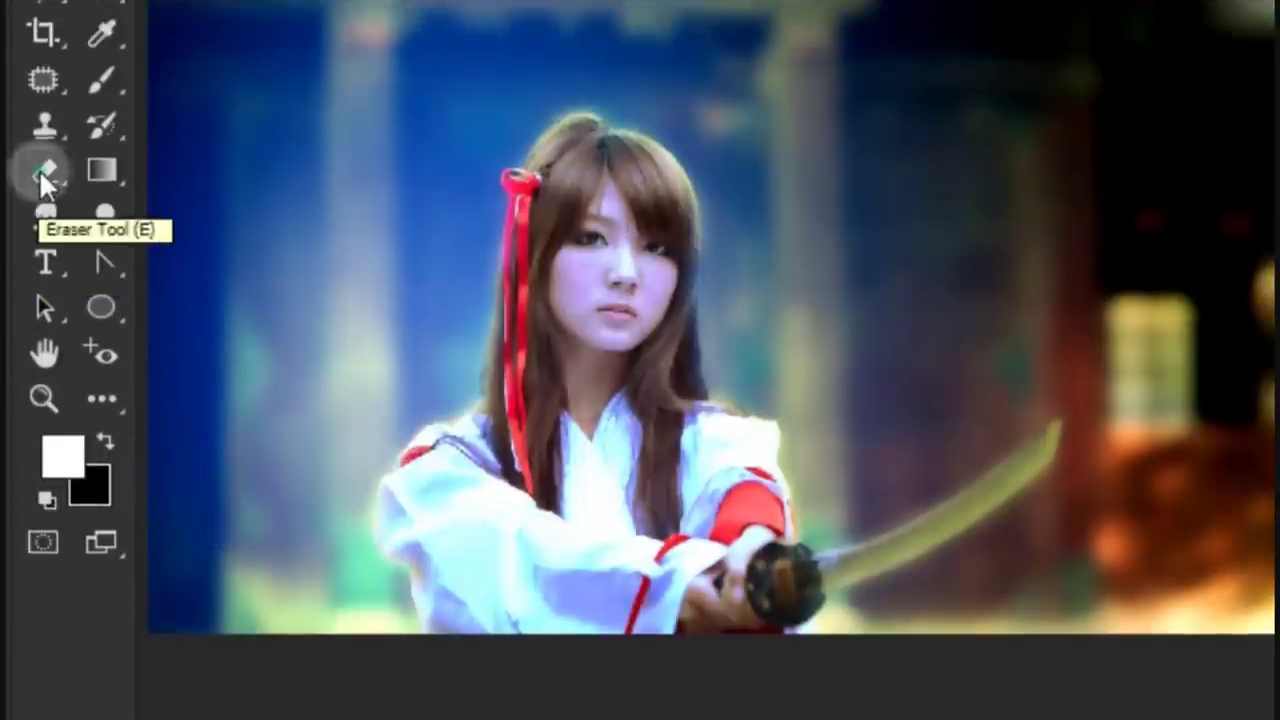
# Erase the Color Lookup 2 mask over the girl's shoulder with the standard Eraser
pyautogui.rightClick(44, 123)
pyautogui.click(195, 358)
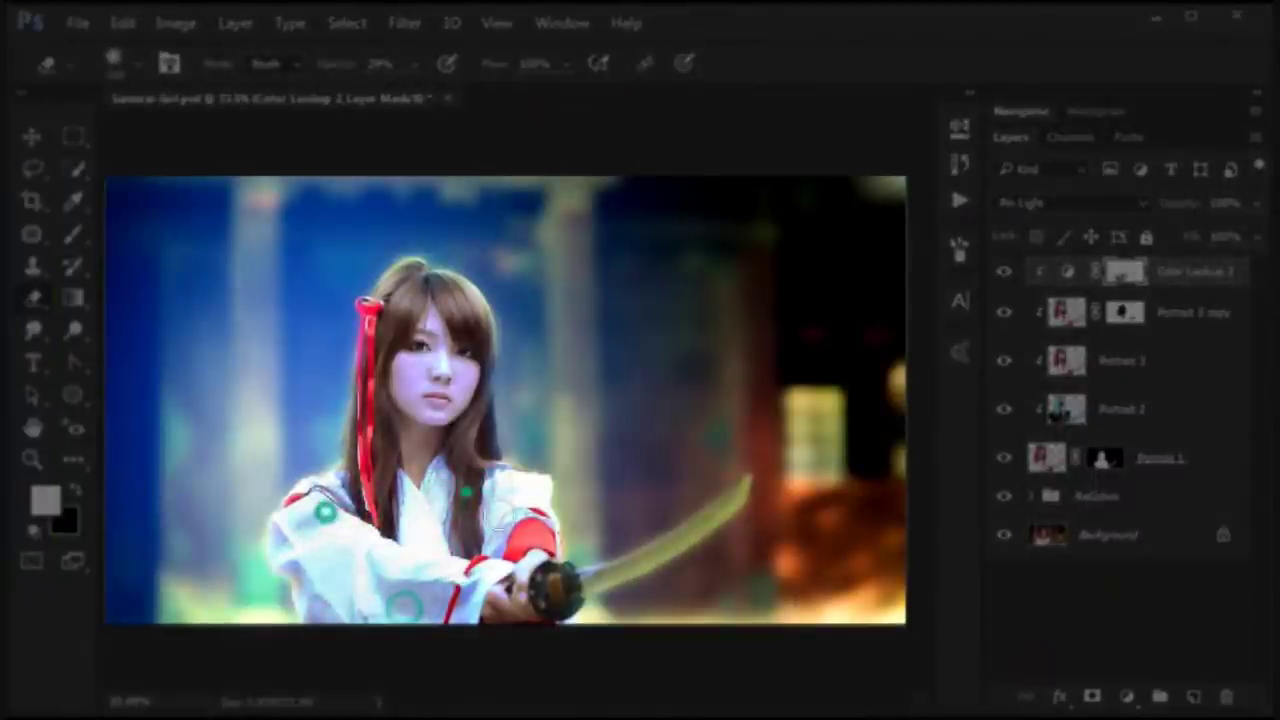
pyautogui.moveTo(490, 485); pyautogui.dragTo(510, 520)
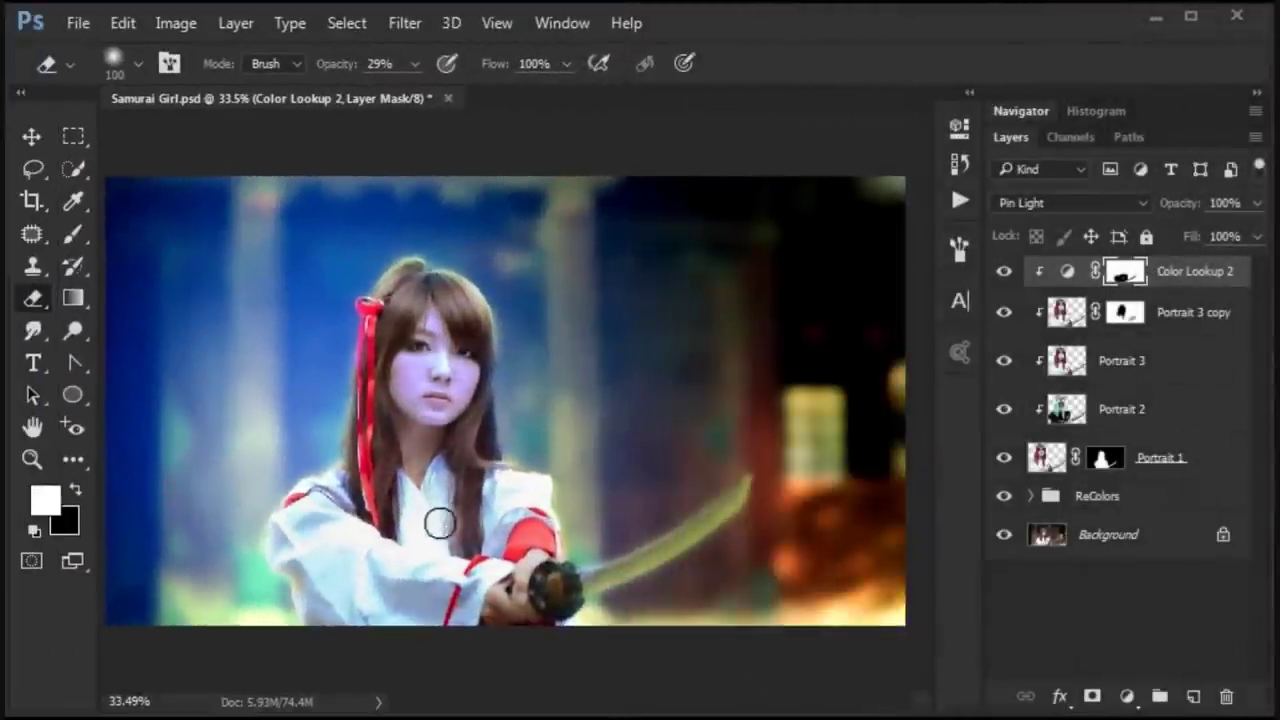
pyautogui.click(35, 140)
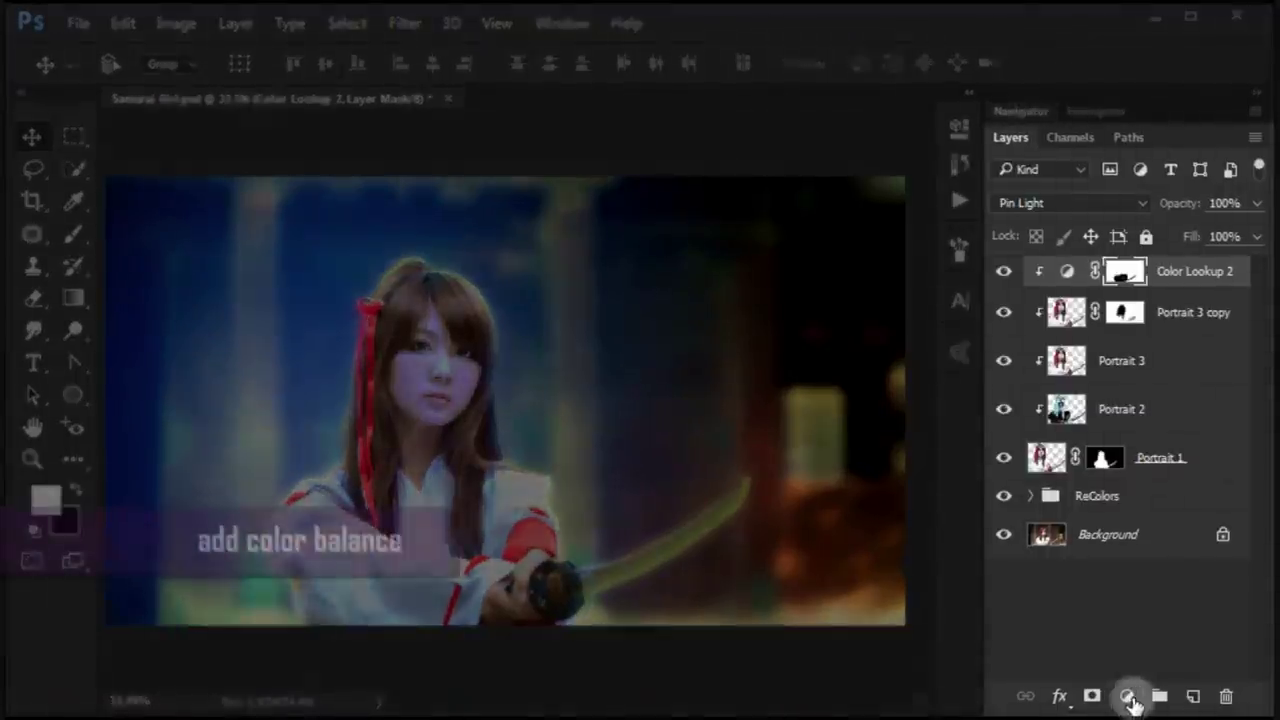
# Add a Color Balance adjustment with Midtones set to -21, -7, -100
pyautogui.click(1127, 697)
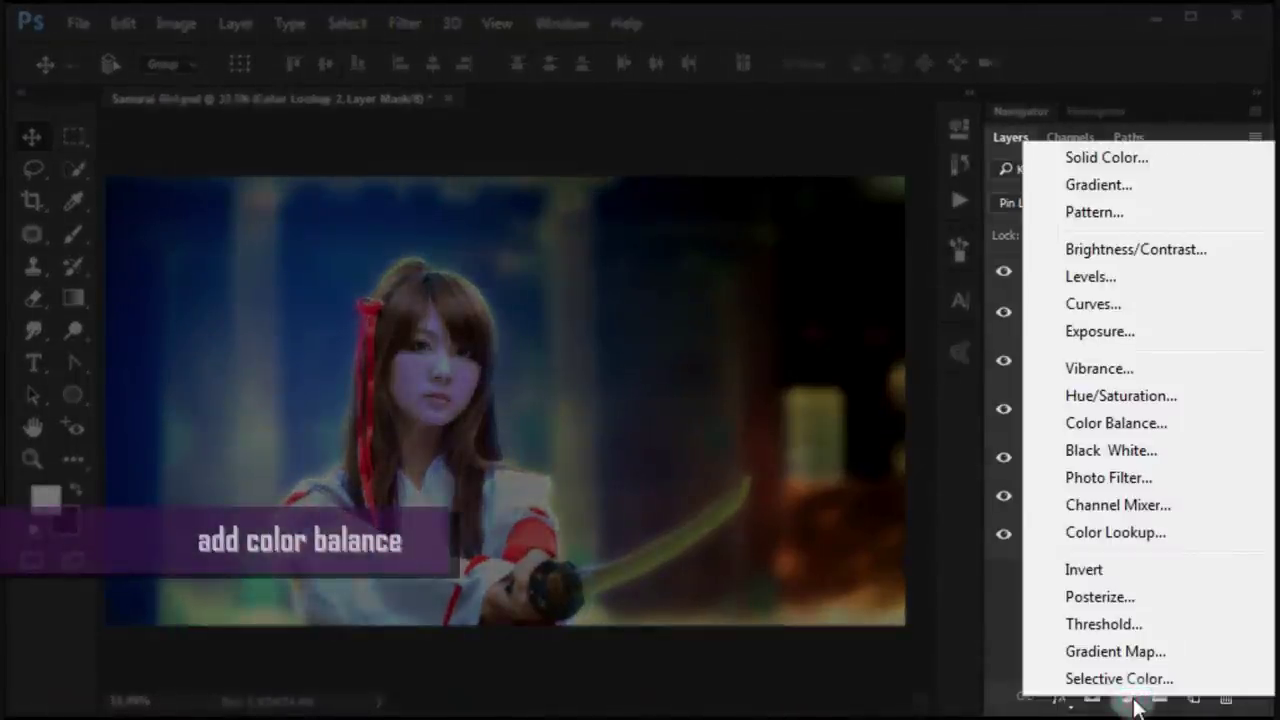
pyautogui.click(1213, 424)
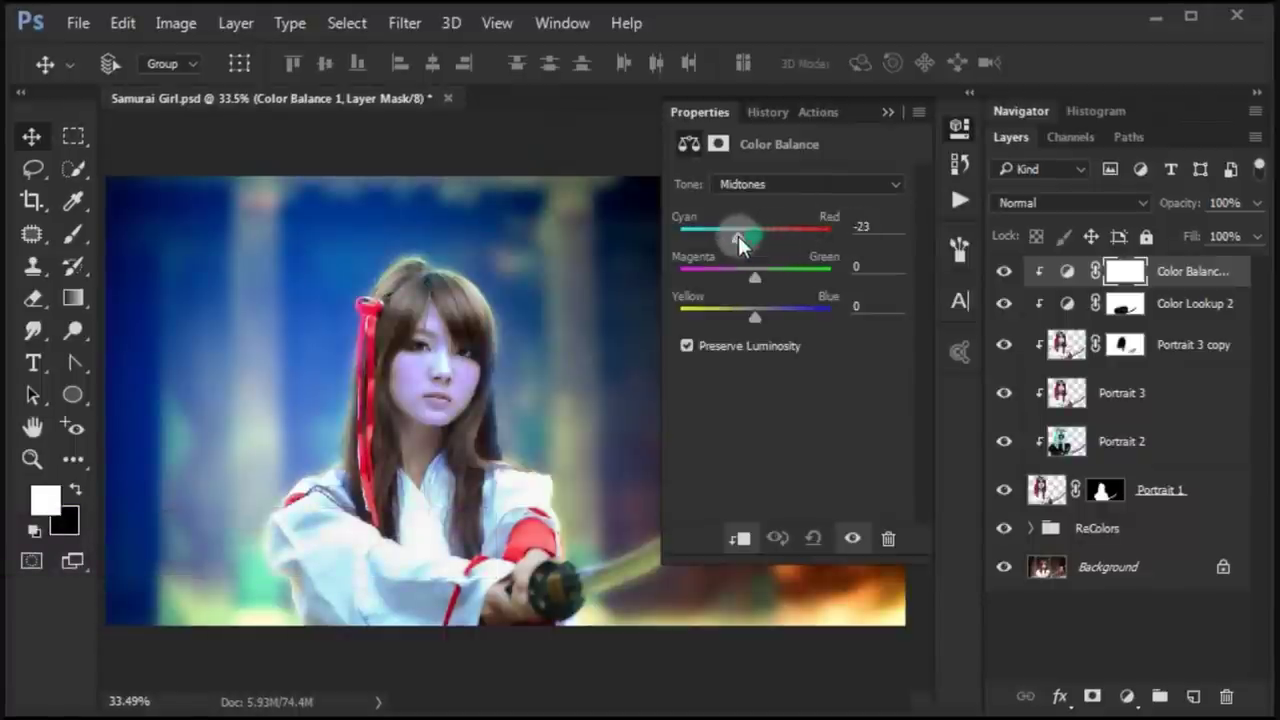
pyautogui.click(862, 230)
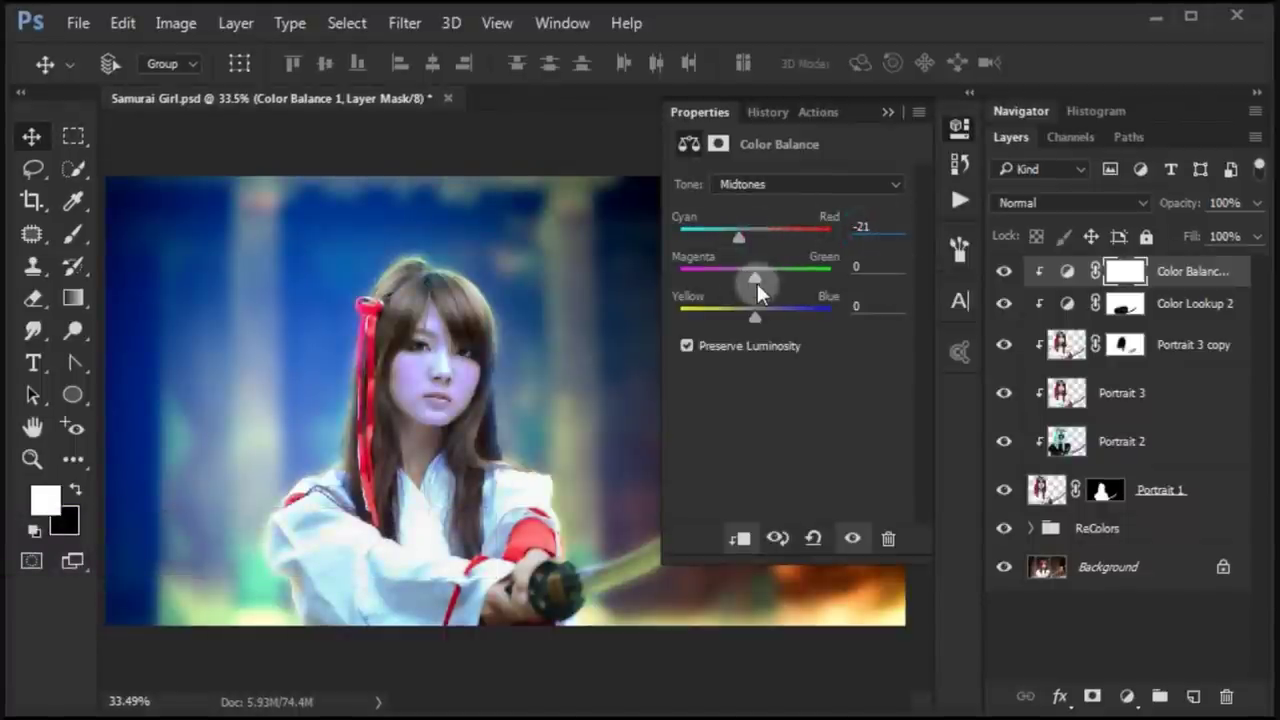
pyautogui.moveTo(757, 283); pyautogui.dragTo(735, 280)
pyautogui.click(862, 265)
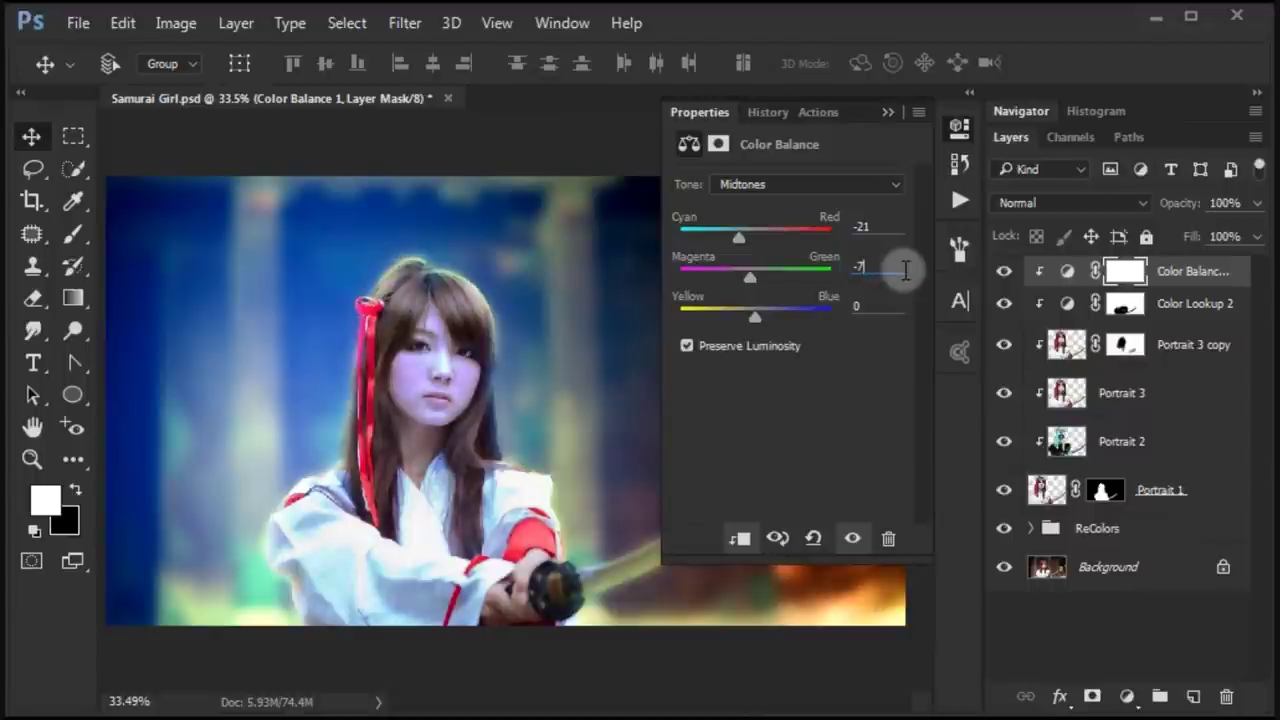
pyautogui.click(775, 352)
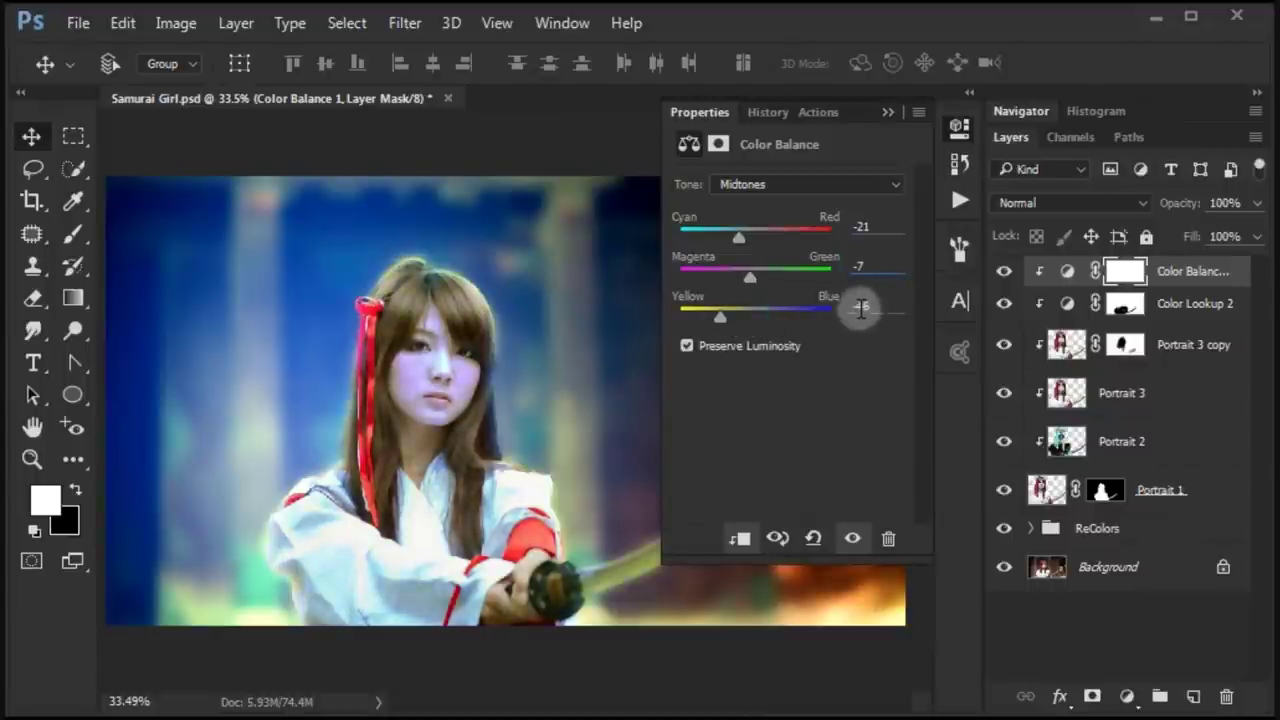
pyautogui.write('00')
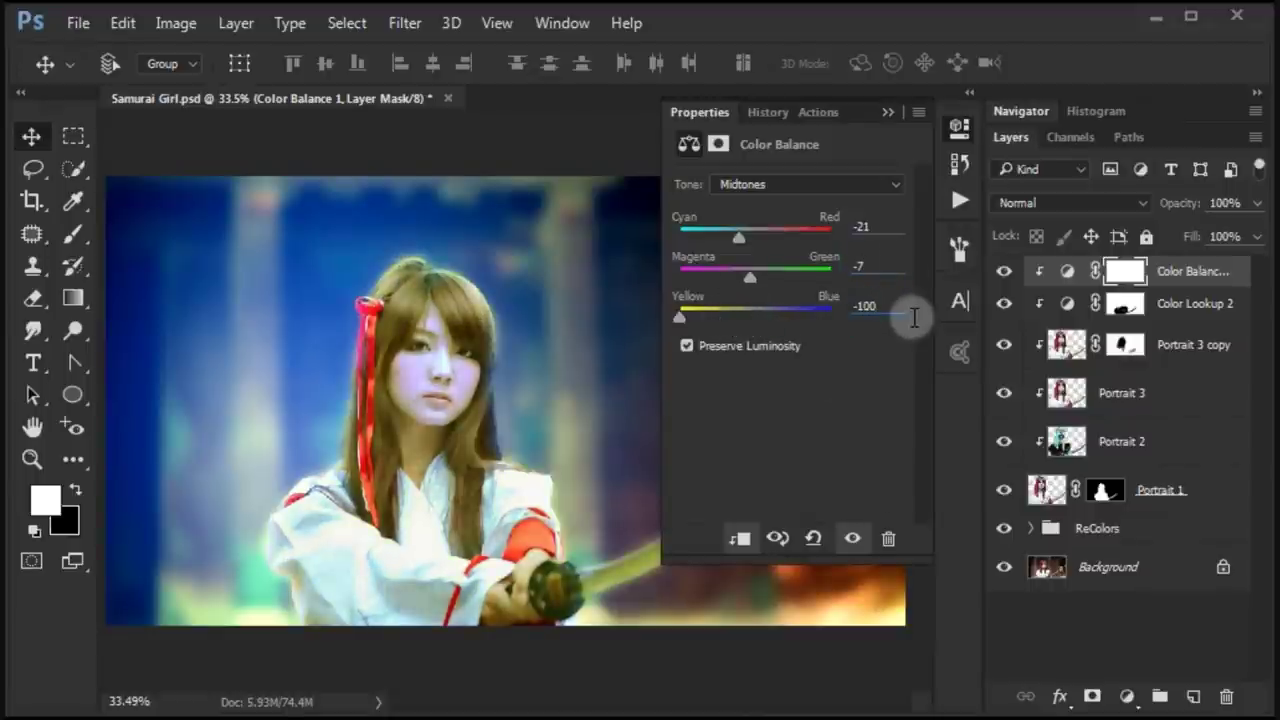
# Change the Color Balance 1 layer's blend mode to Color
pyautogui.click(887, 113)
pyautogui.click(1063, 203)
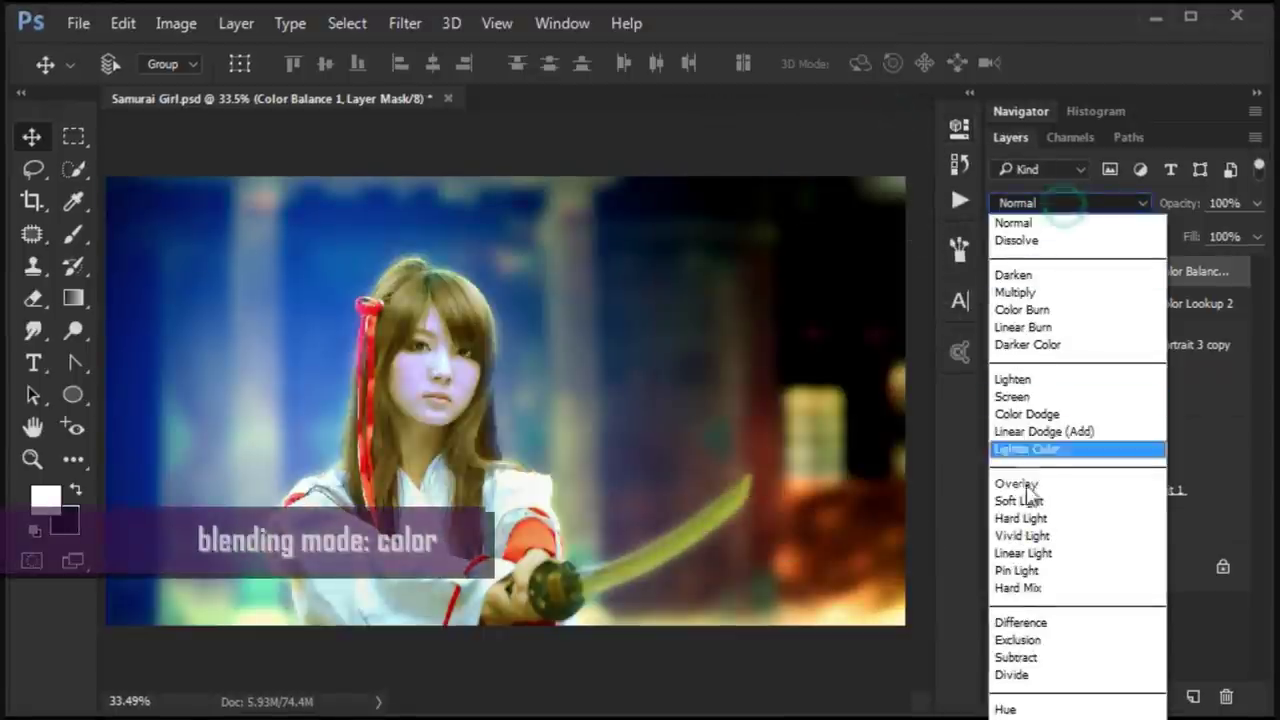
pyautogui.click(1040, 705)
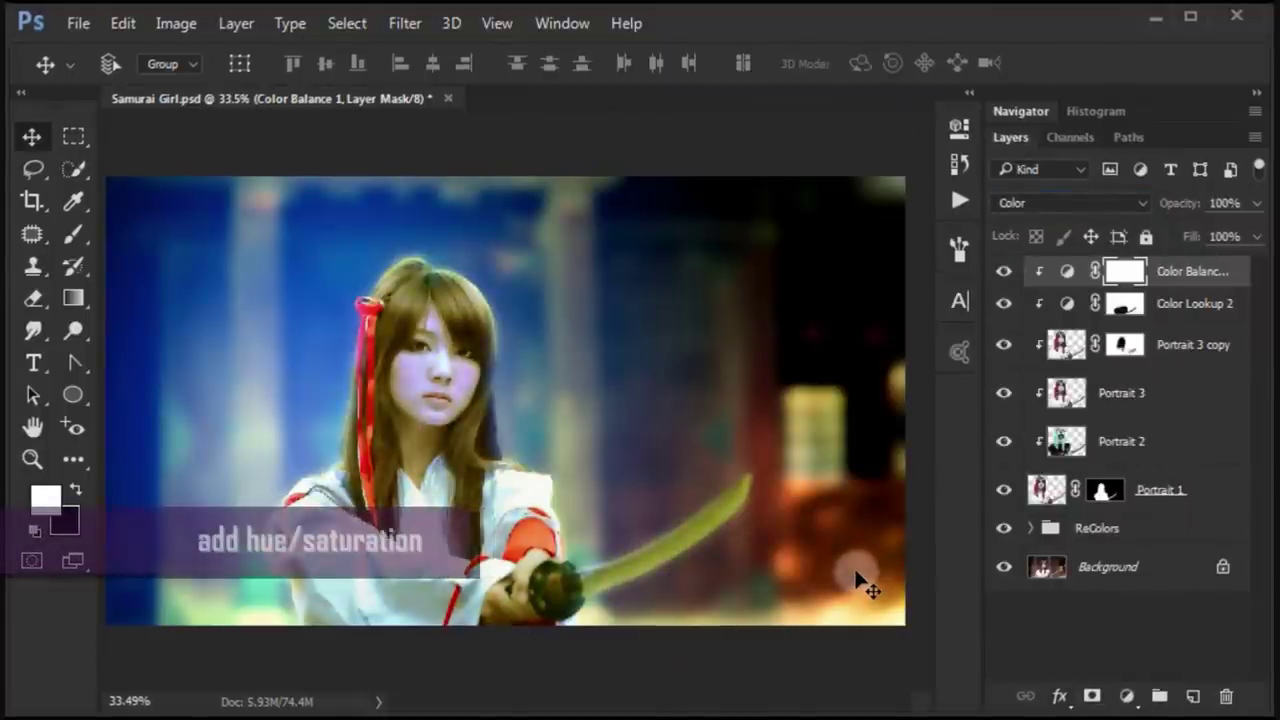
# Add Hue/Saturation 1 clipped to the layer below, with Hue +5 and Saturation +20
pyautogui.click(1127, 696)
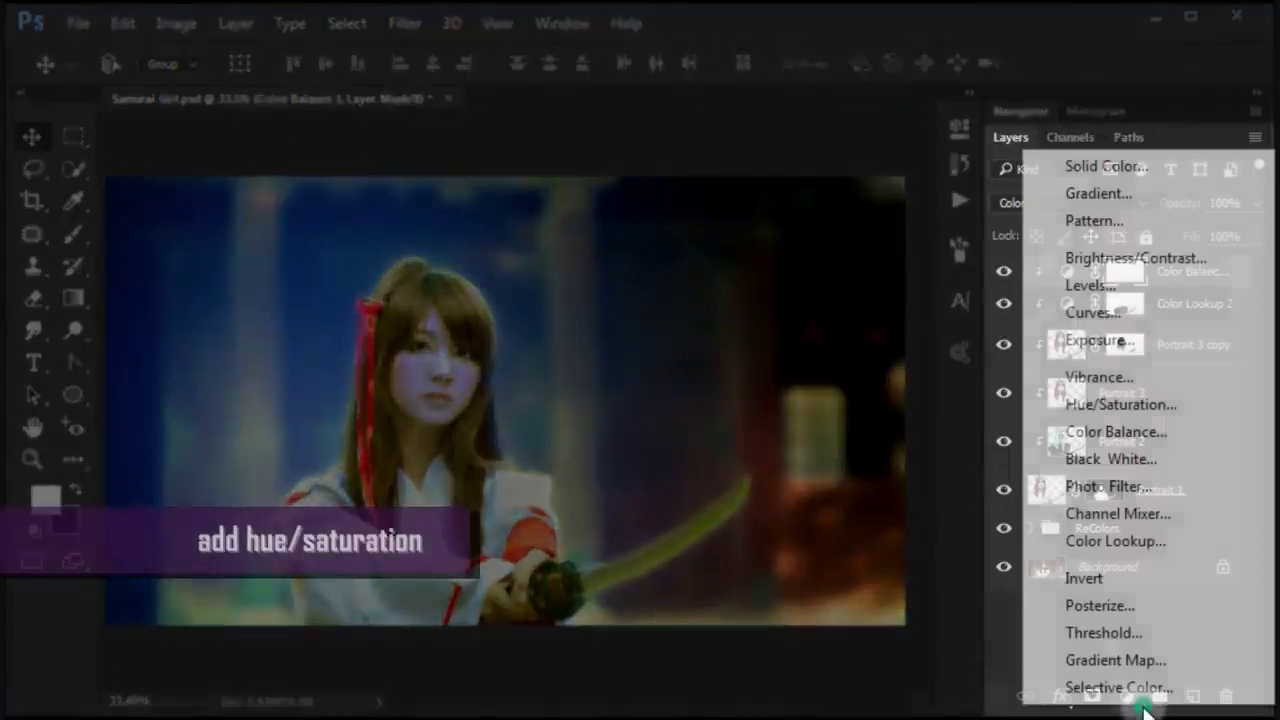
pyautogui.click(1158, 403)
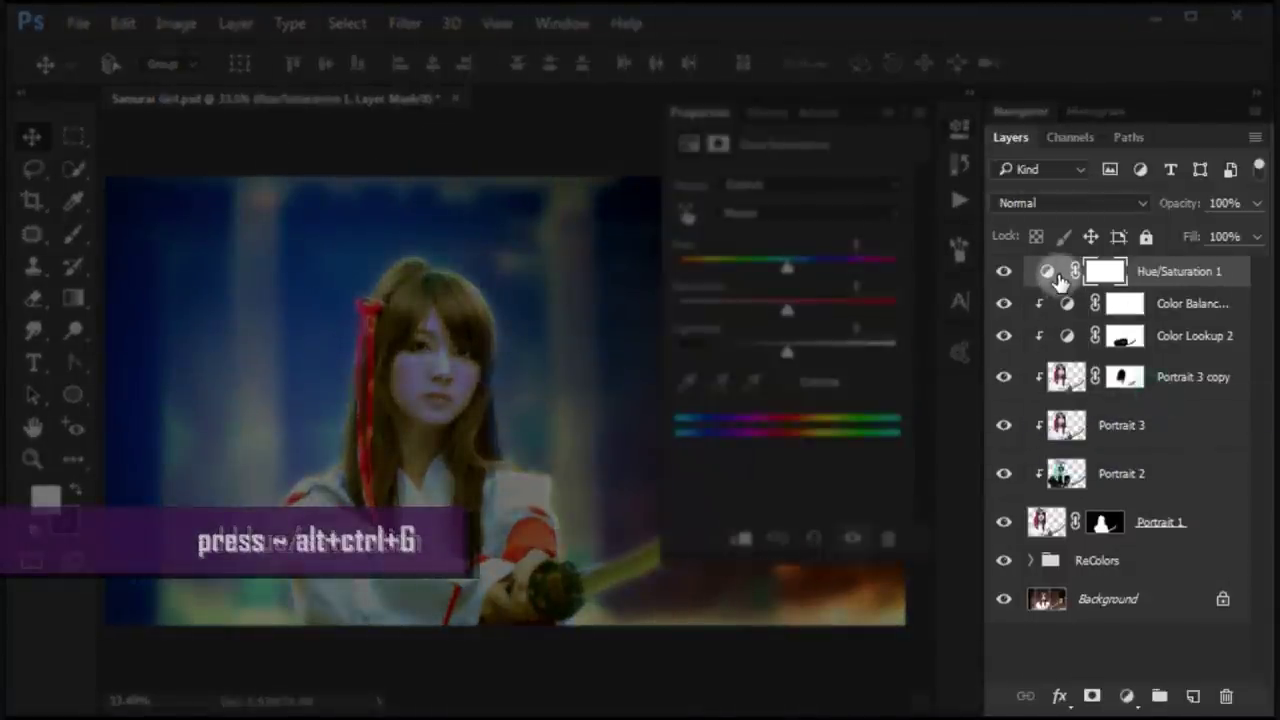
pyautogui.hotkey('alt', 'ctrl', 'g')
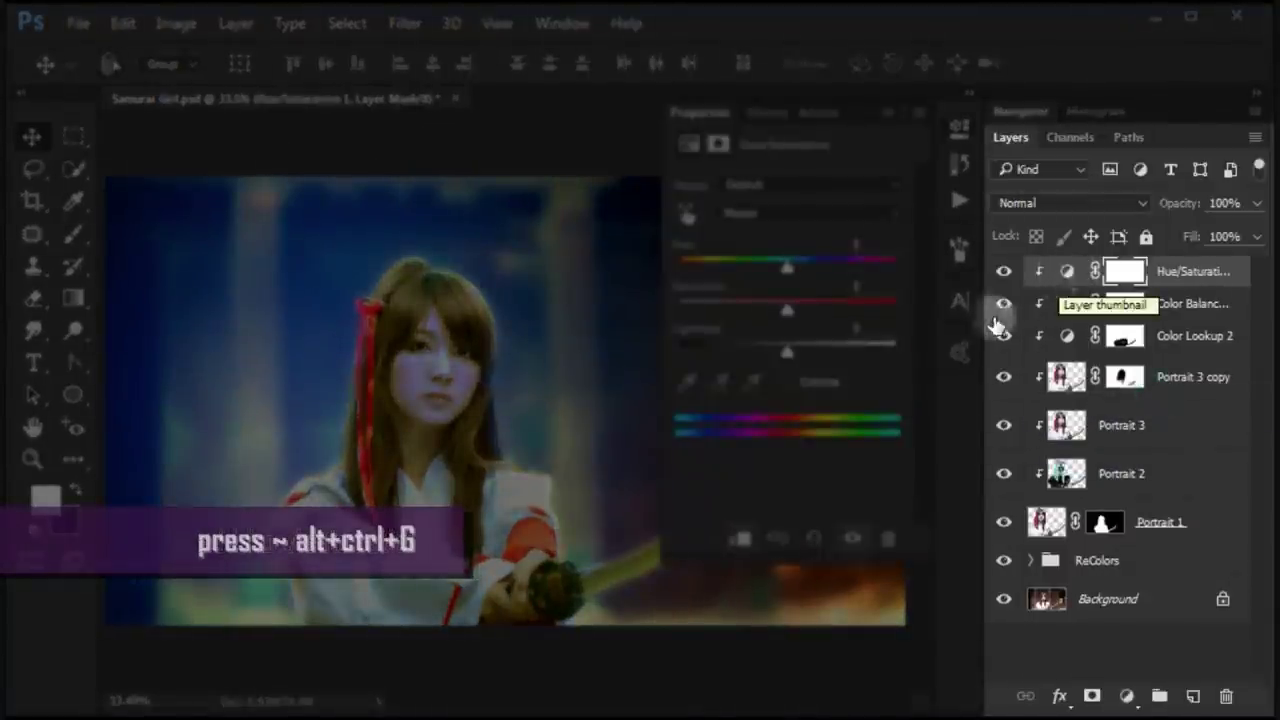
pyautogui.click(785, 266)
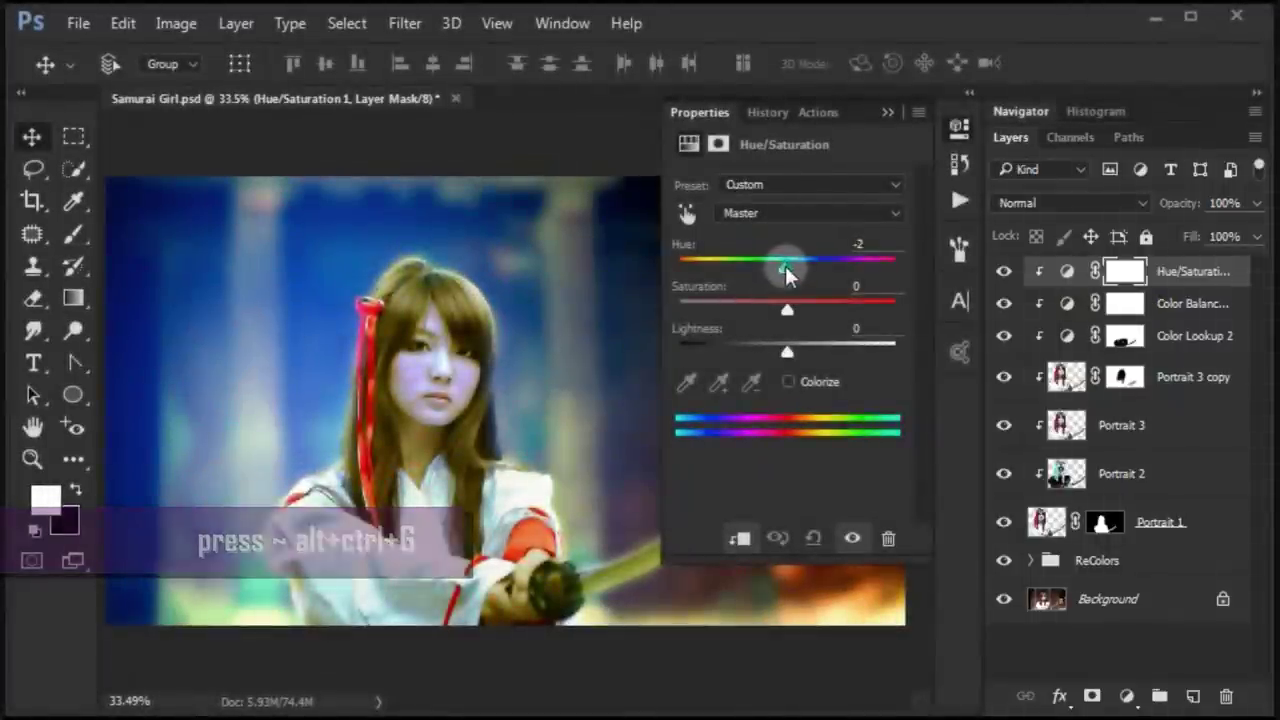
pyautogui.moveTo(785, 266); pyautogui.dragTo(794, 266)
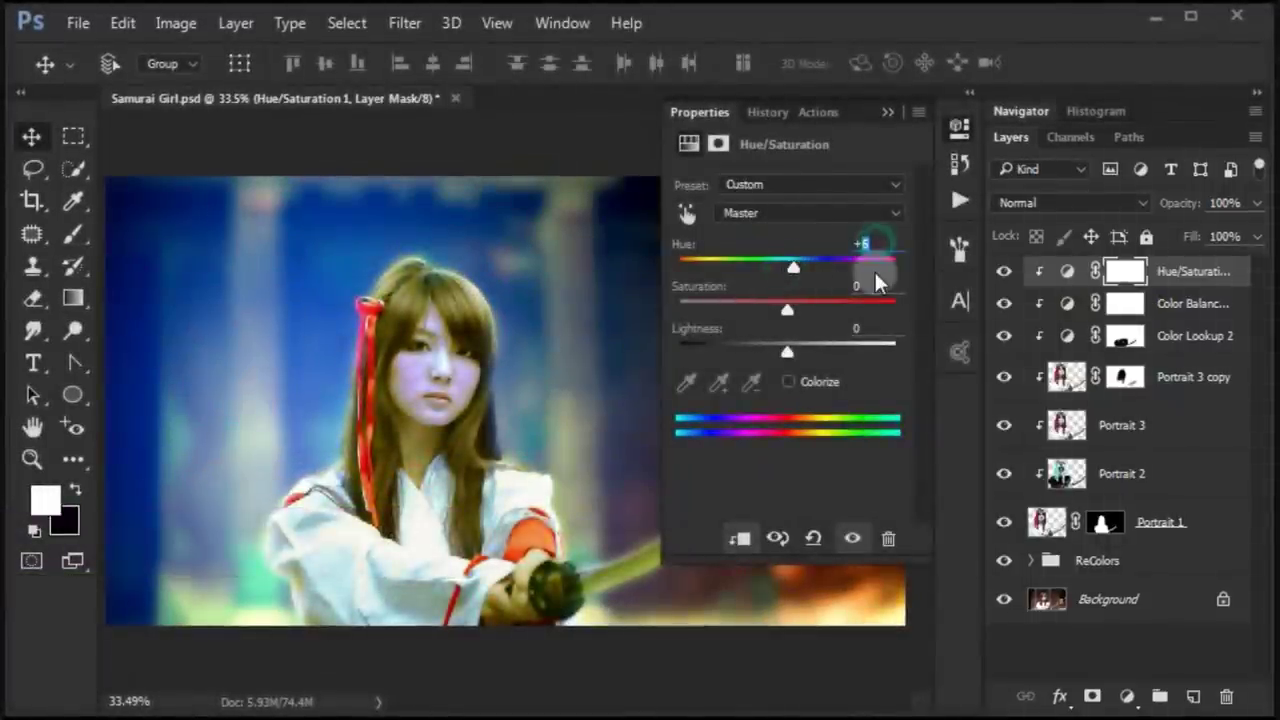
pyautogui.press('Down')
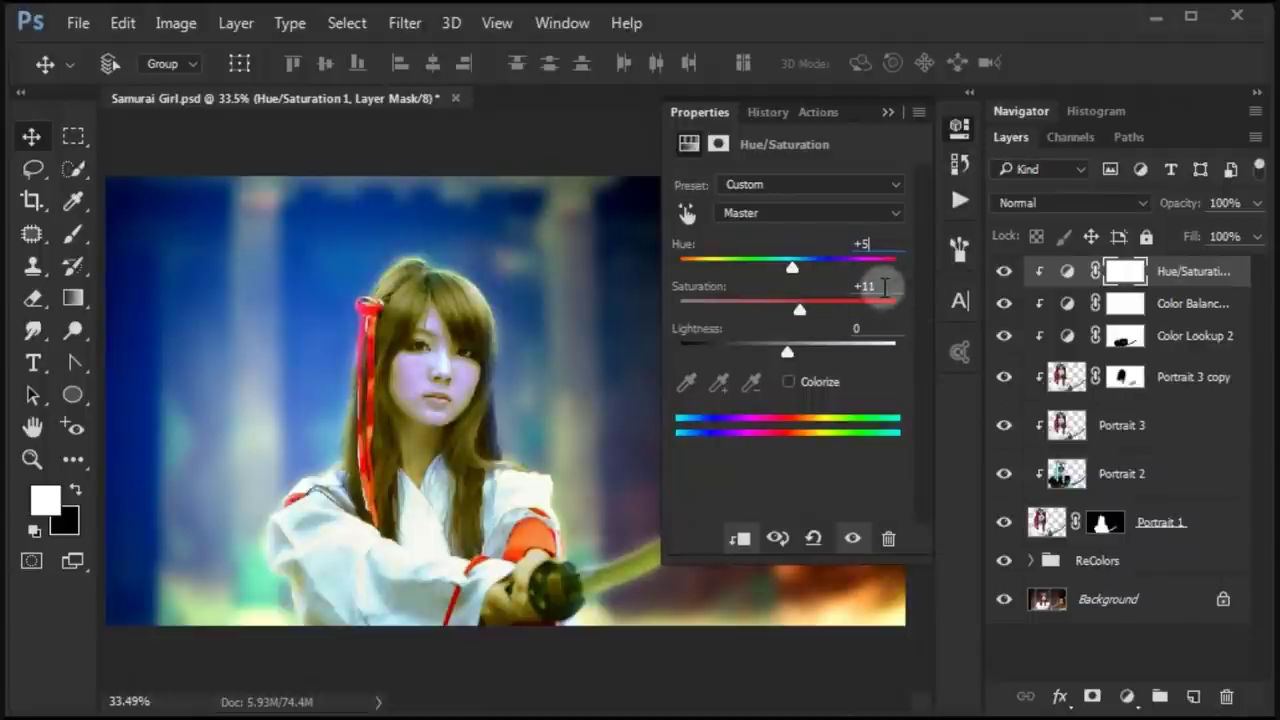
pyautogui.click(866, 286)
pyautogui.write('+20')
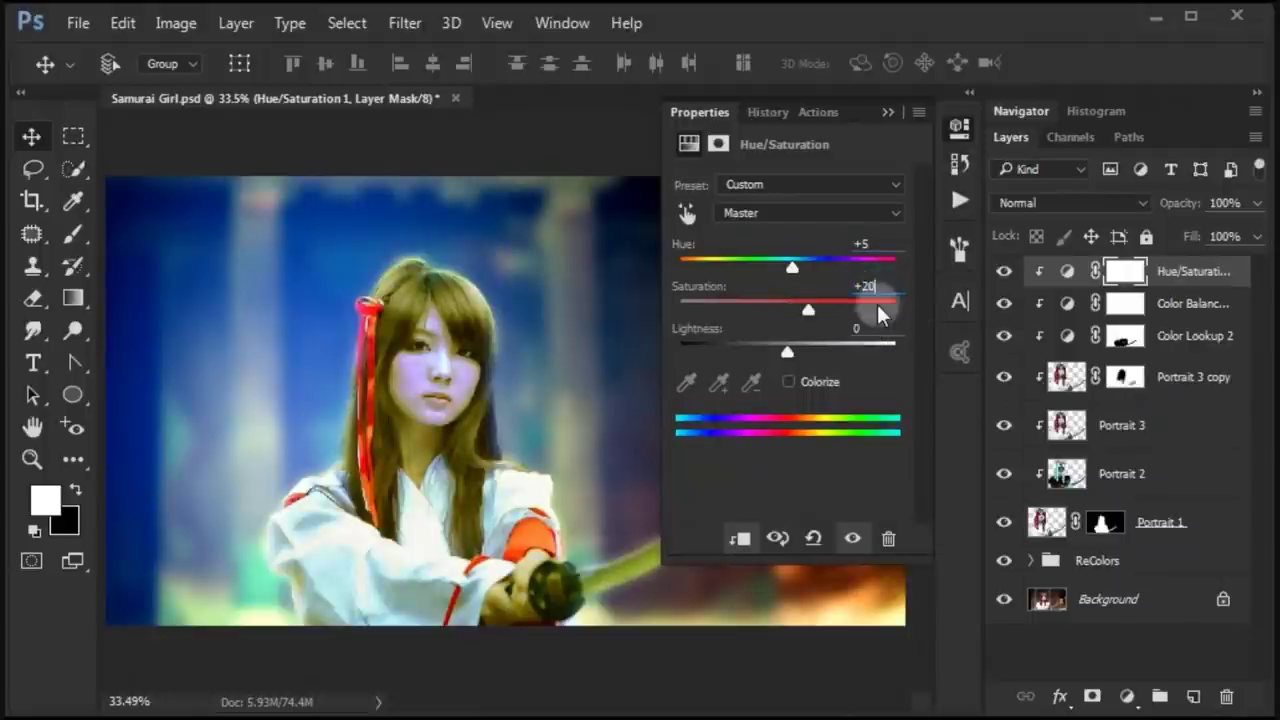
pyautogui.click(886, 112)
pyautogui.click(998, 271)
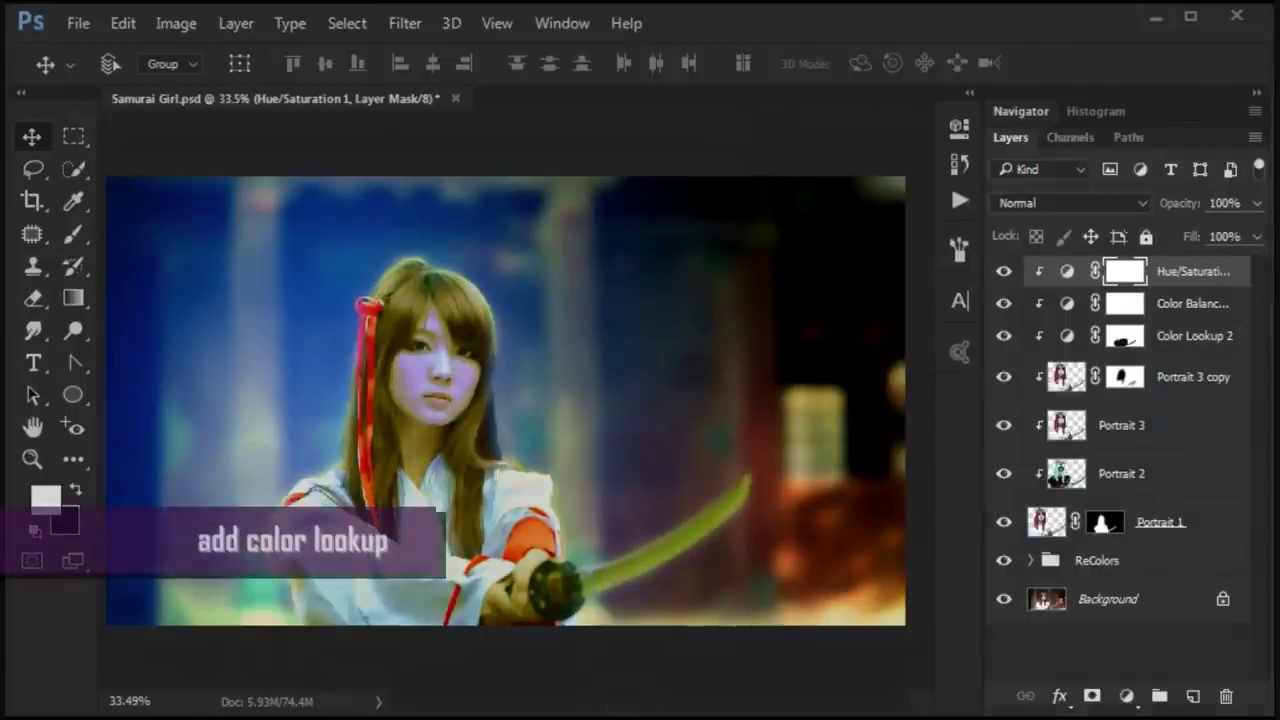
# Add Color Lookup 3 with the Crisp_Warm.look 3DLUT file, blended in Lighten mode
pyautogui.click(1128, 696)
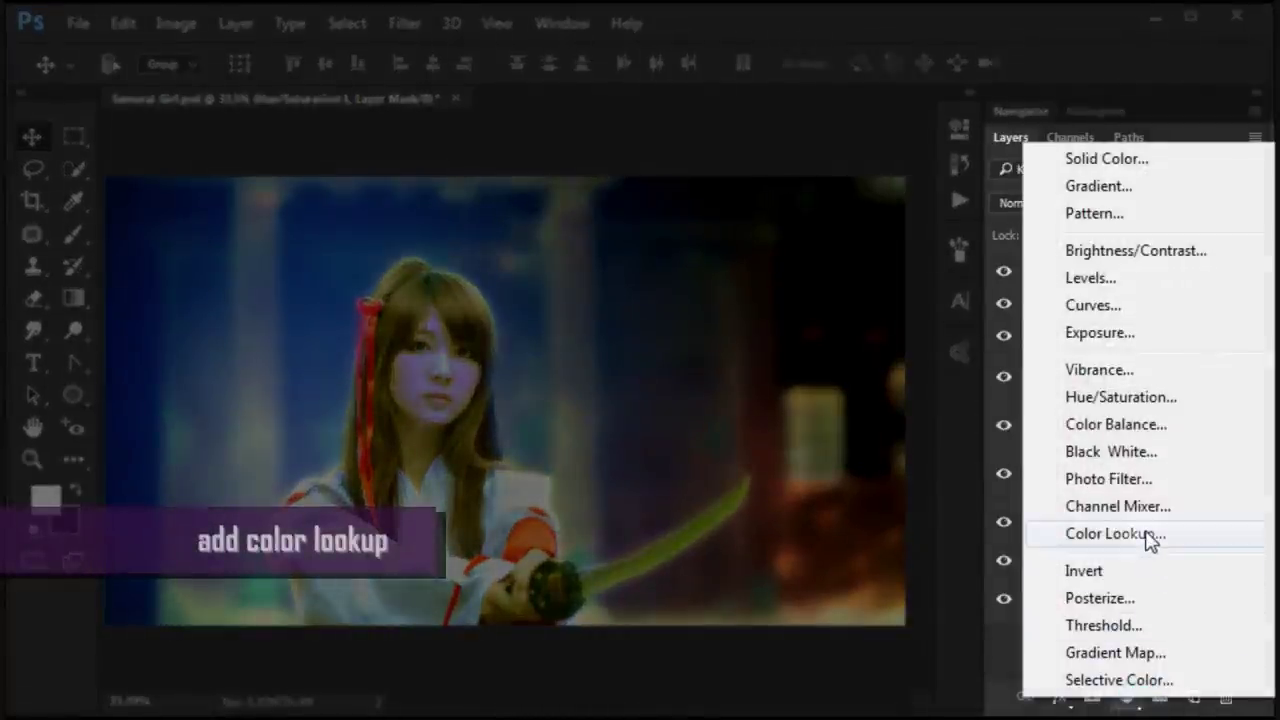
pyautogui.click(1150, 534)
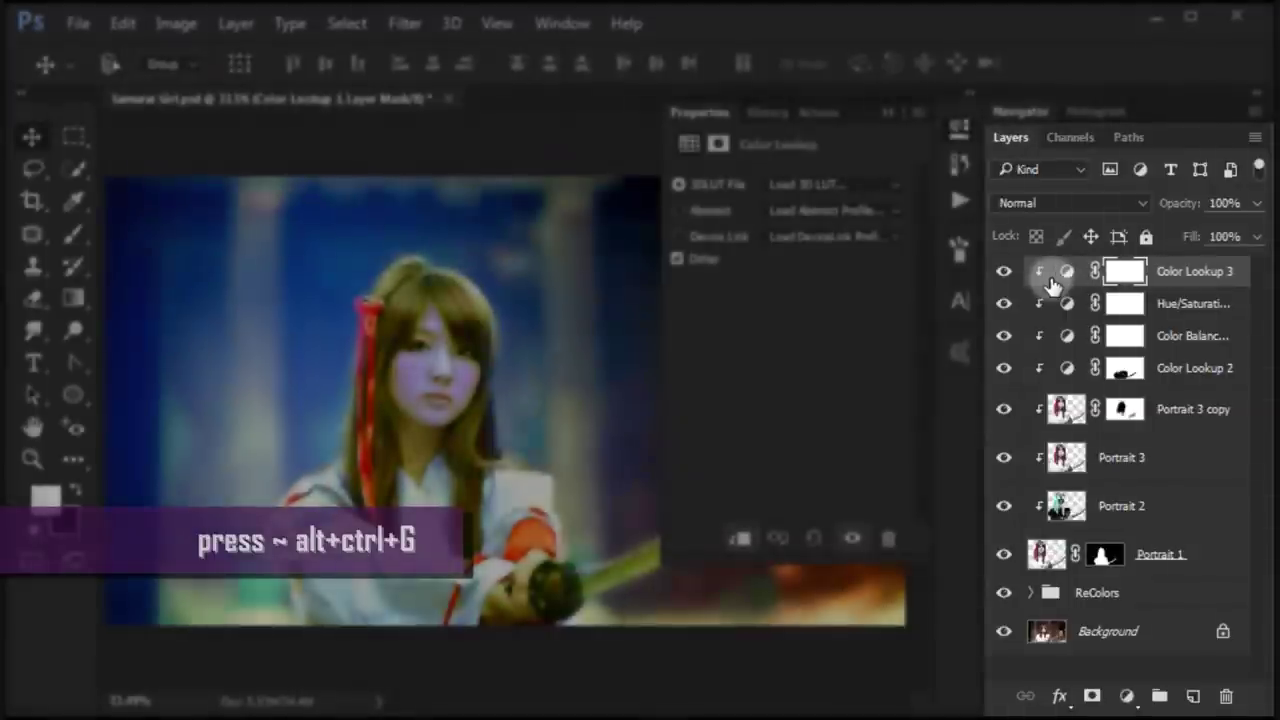
pyautogui.click(820, 187)
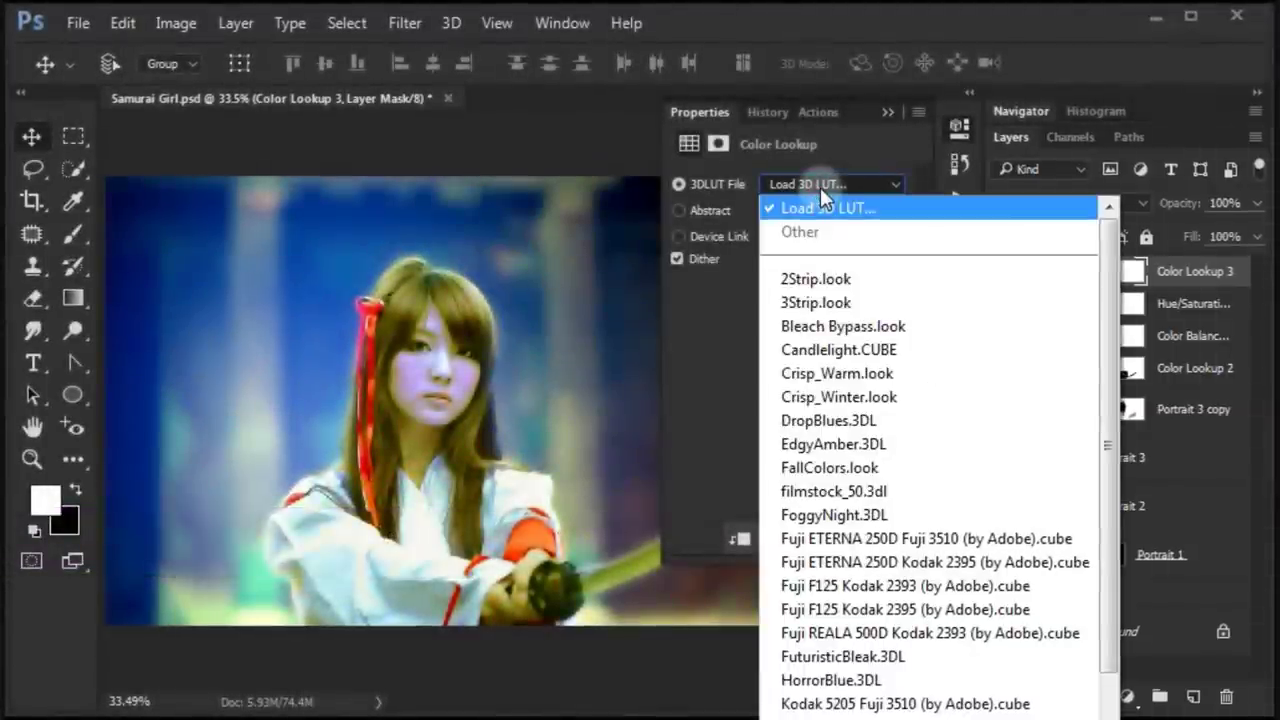
pyautogui.click(921, 381)
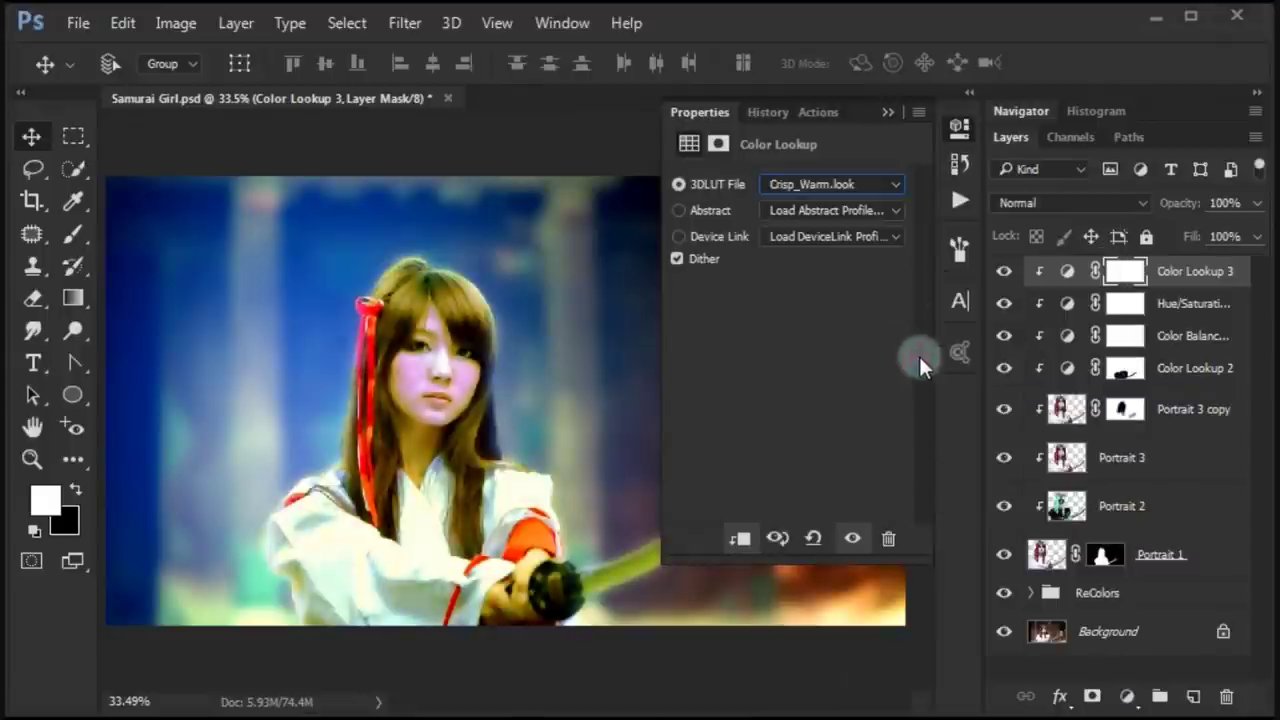
pyautogui.click(884, 114)
pyautogui.click(1020, 202)
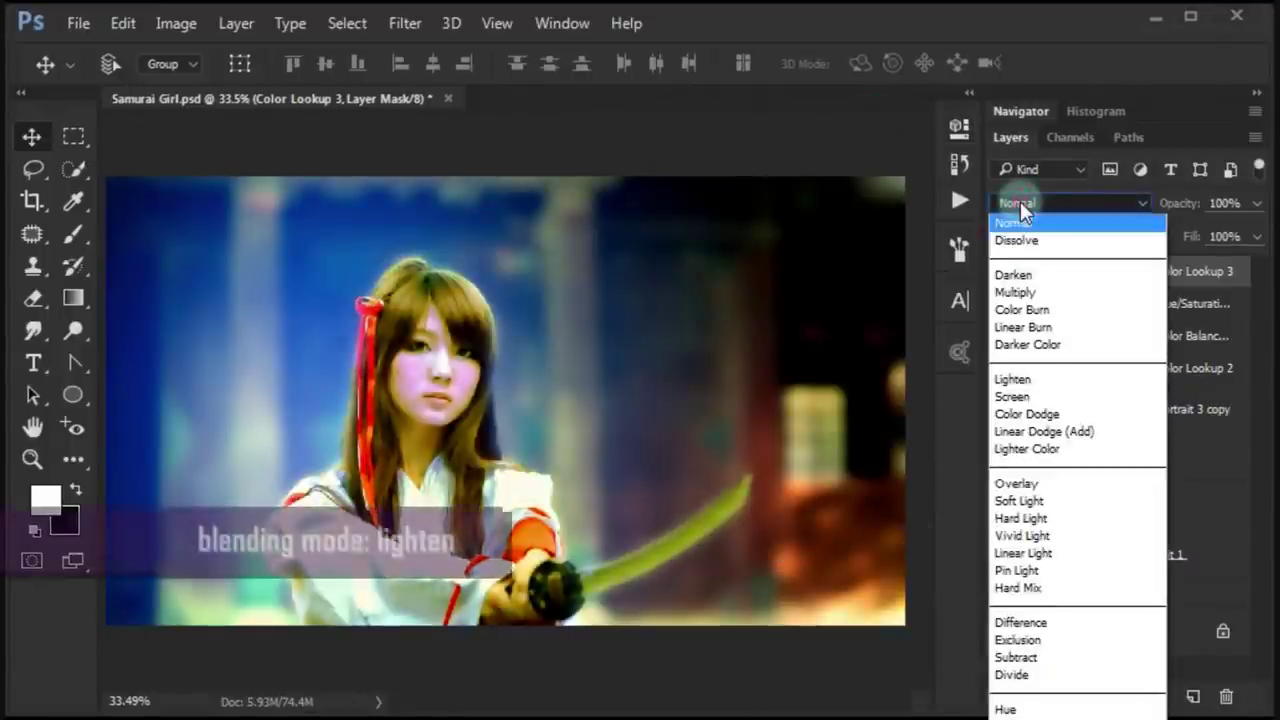
pyautogui.click(1043, 380)
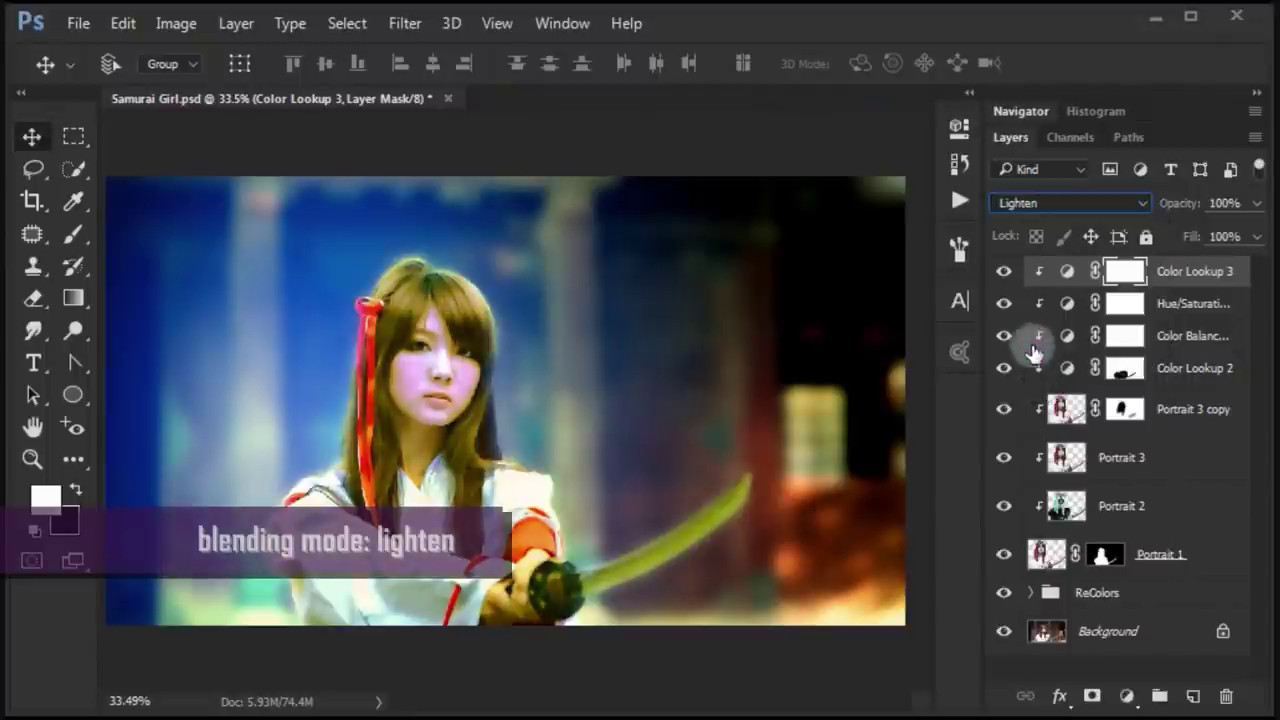
pyautogui.click(1004, 272)
pyautogui.click(1005, 275)
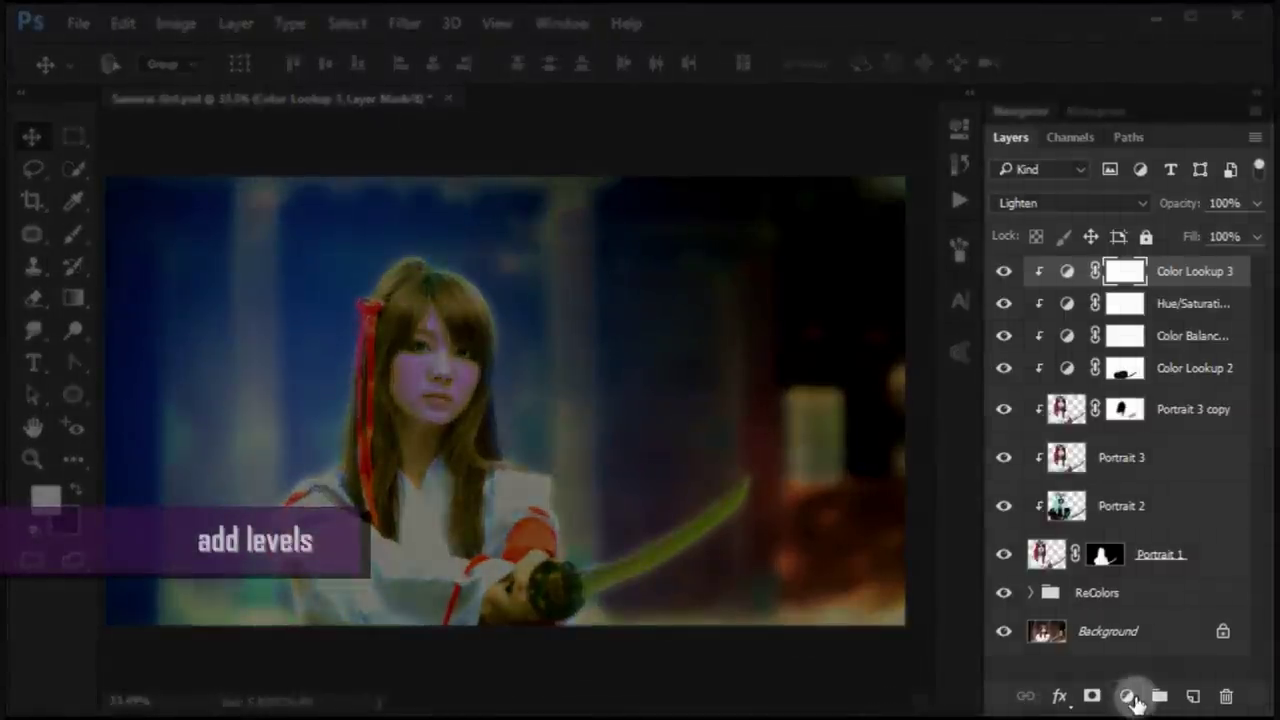
# Add Levels 1 clipped below, raise the black input to 7, and blend it in Luminosity
pyautogui.click(1127, 697)
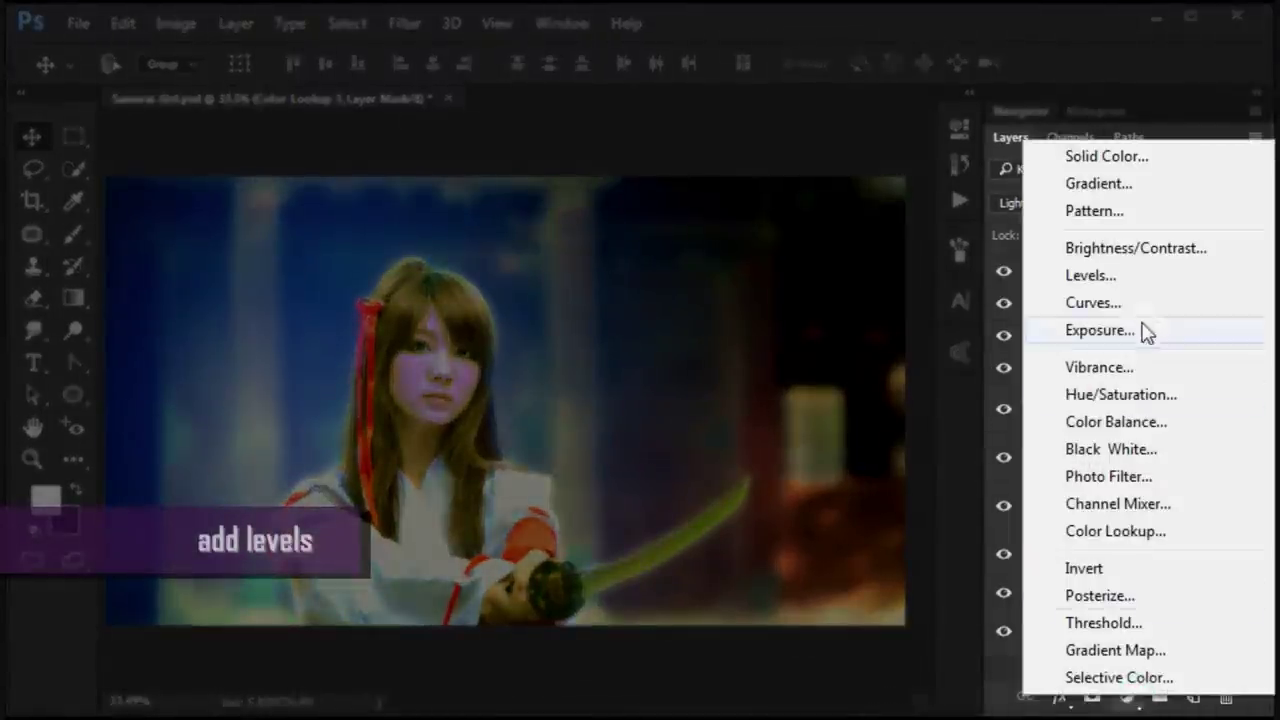
pyautogui.click(1142, 284)
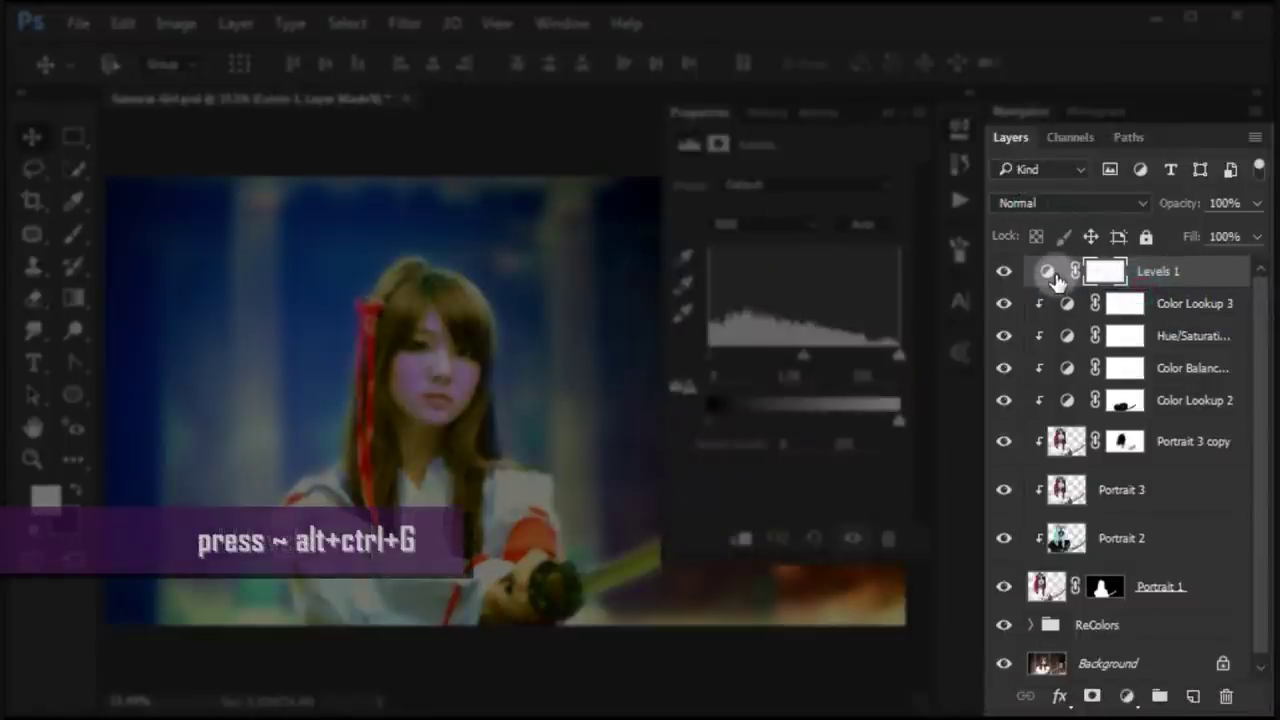
pyautogui.hotkey('ctrl', 'alt', 'g')
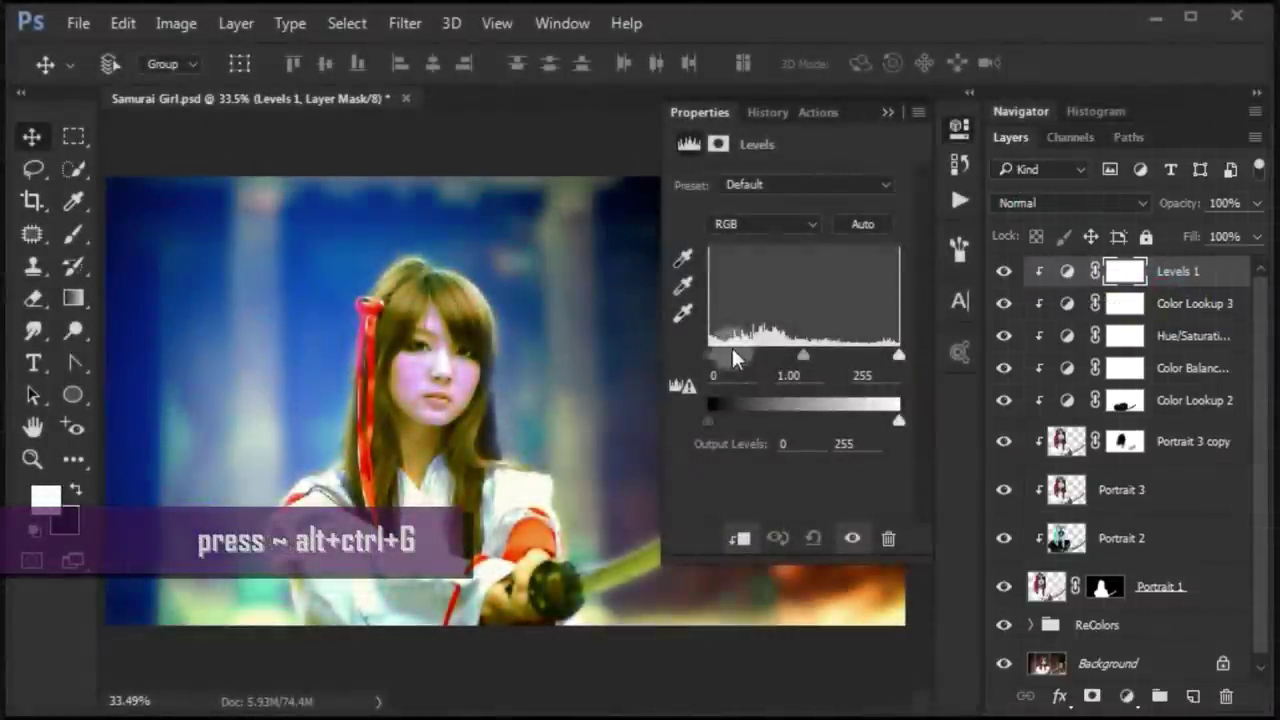
pyautogui.moveTo(711, 355); pyautogui.dragTo(720, 356)
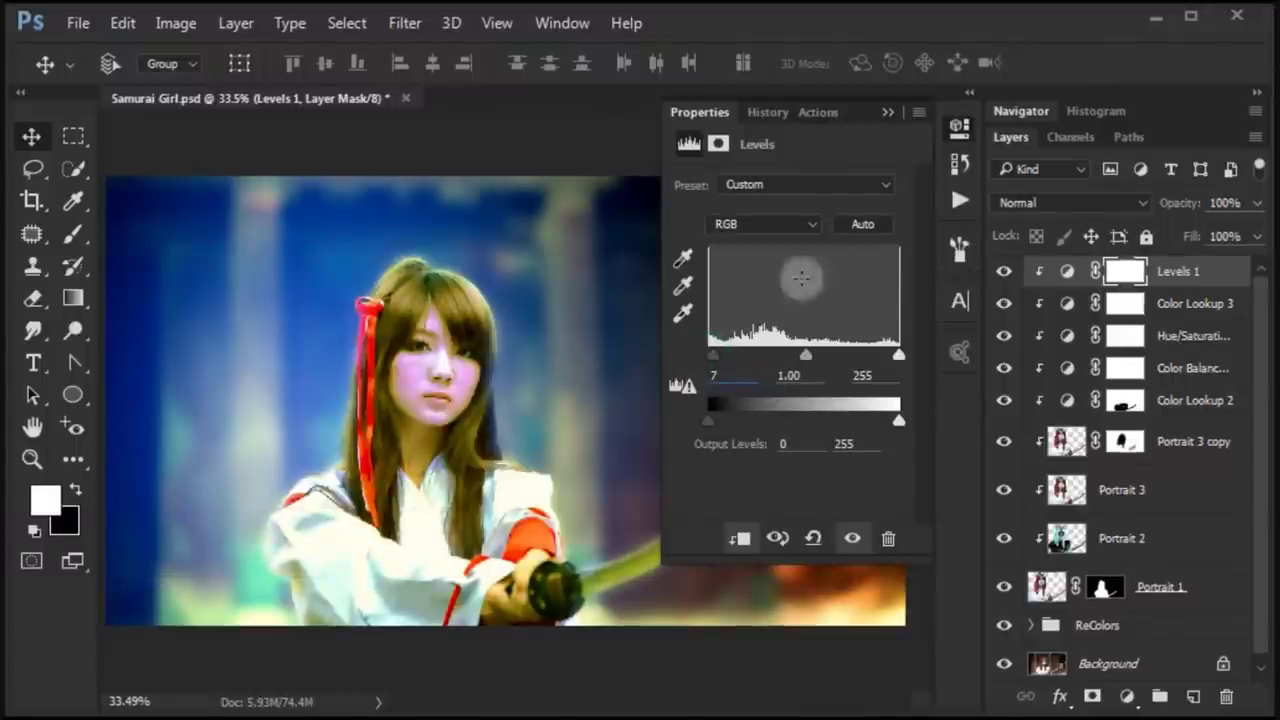
pyautogui.click(885, 113)
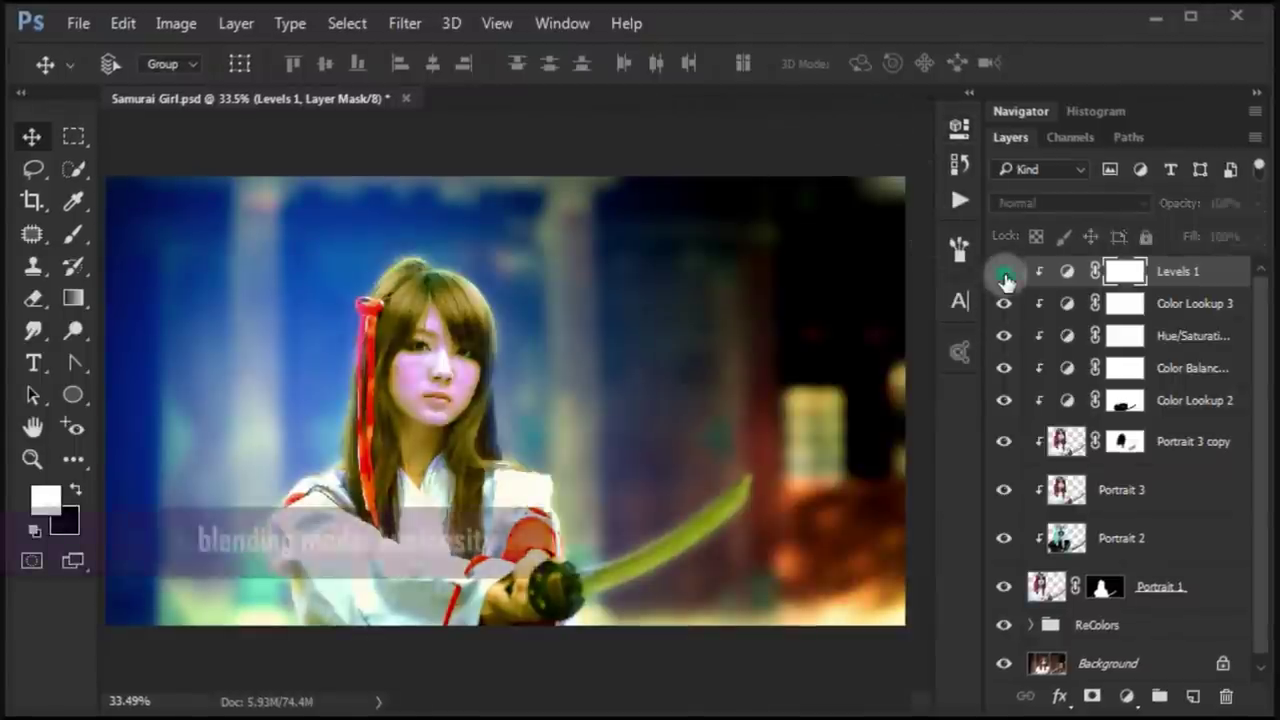
pyautogui.click(1052, 204)
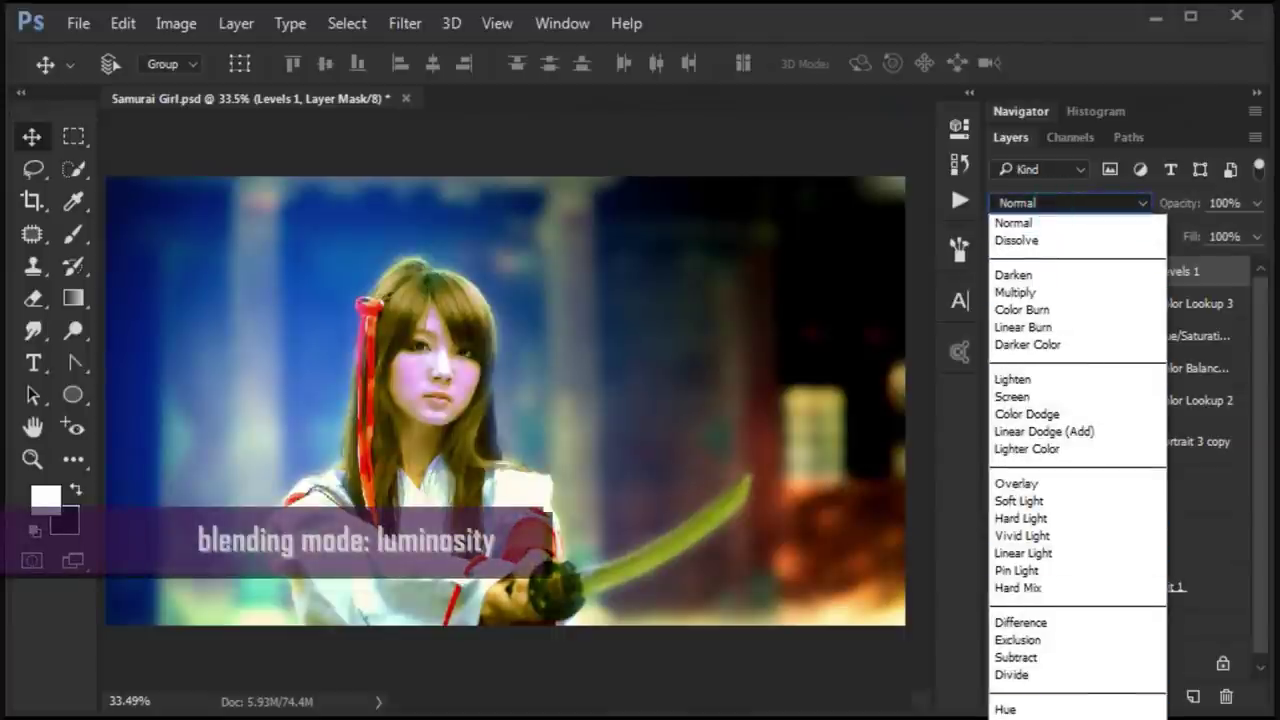
pyautogui.click(1048, 398)
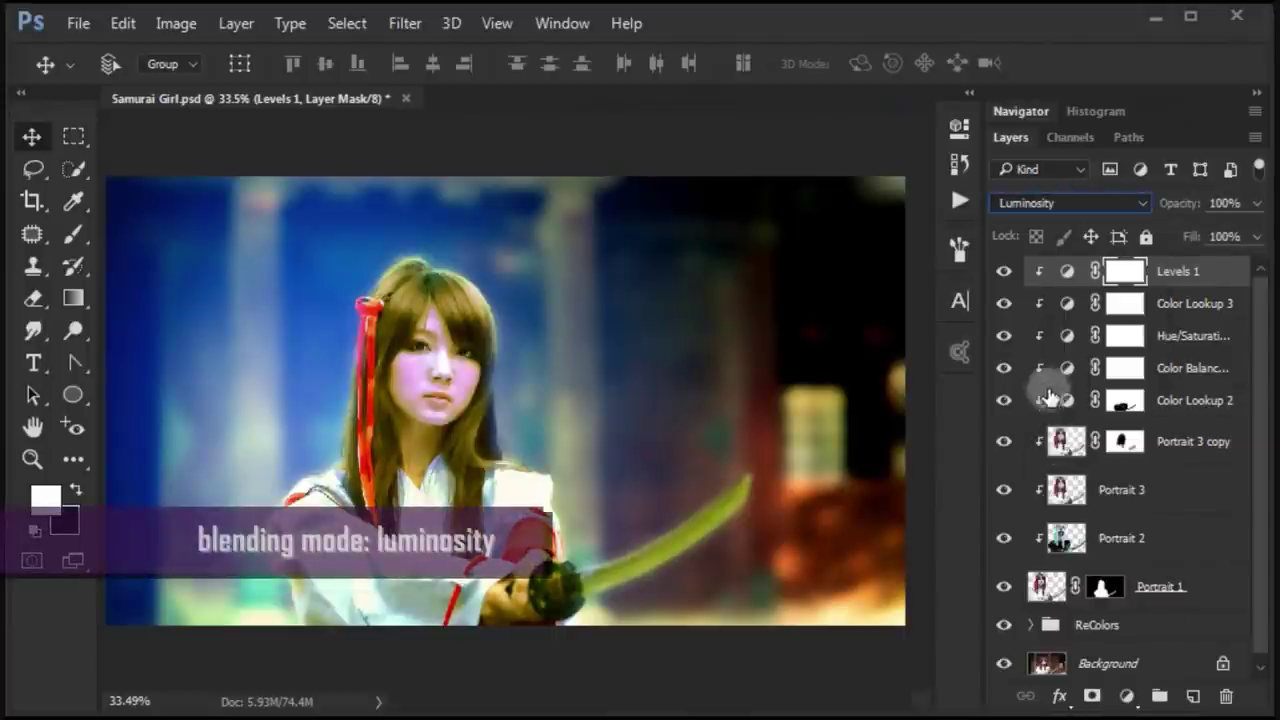
pyautogui.click(1004, 271)
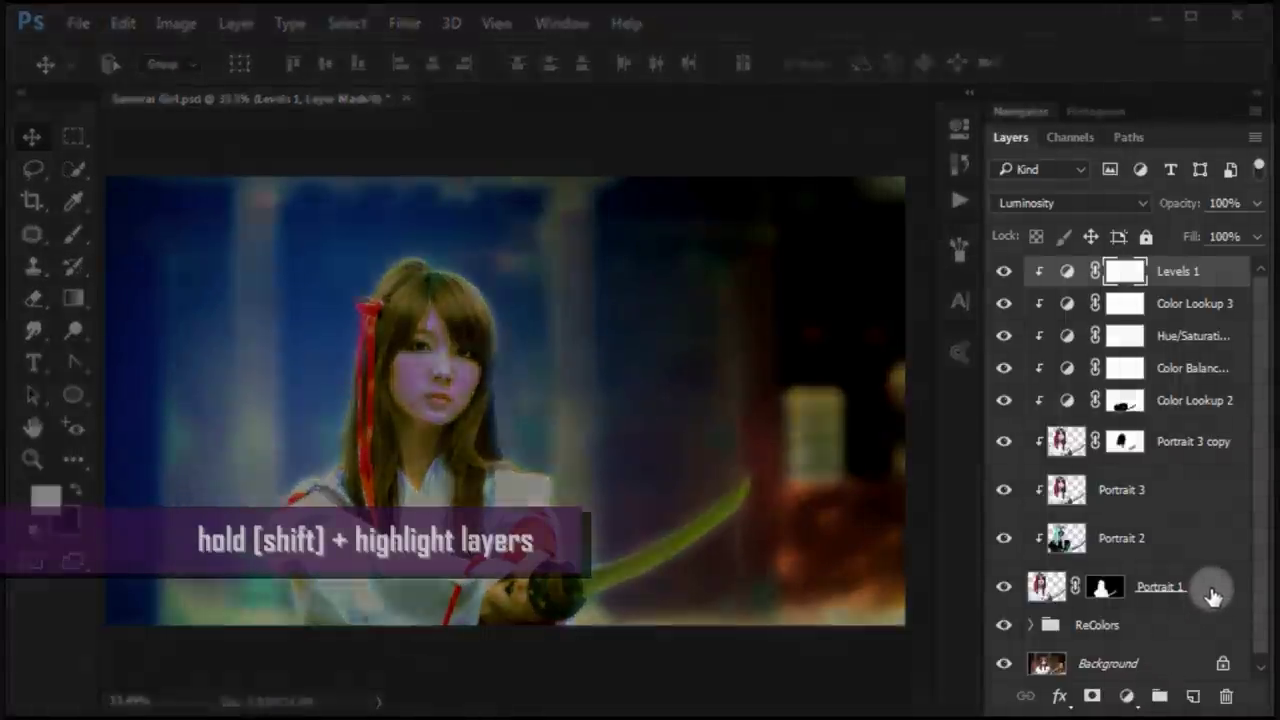
# Group the layers from Levels 1 down to Portrait 1 and rename the group Portrait Retouch
pyautogui.keyDown('shift'); pyautogui.click(1212, 590); pyautogui.keyUp('shift')
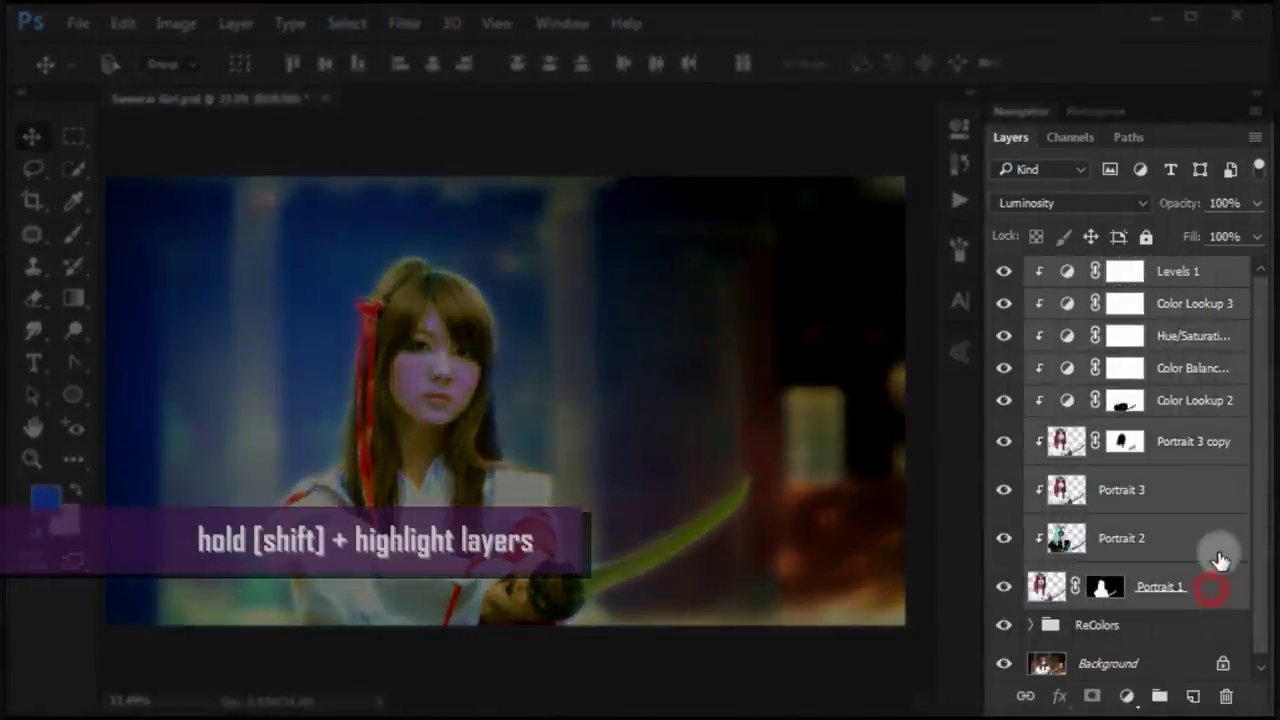
pyautogui.hotkey('ctrl', 'g')
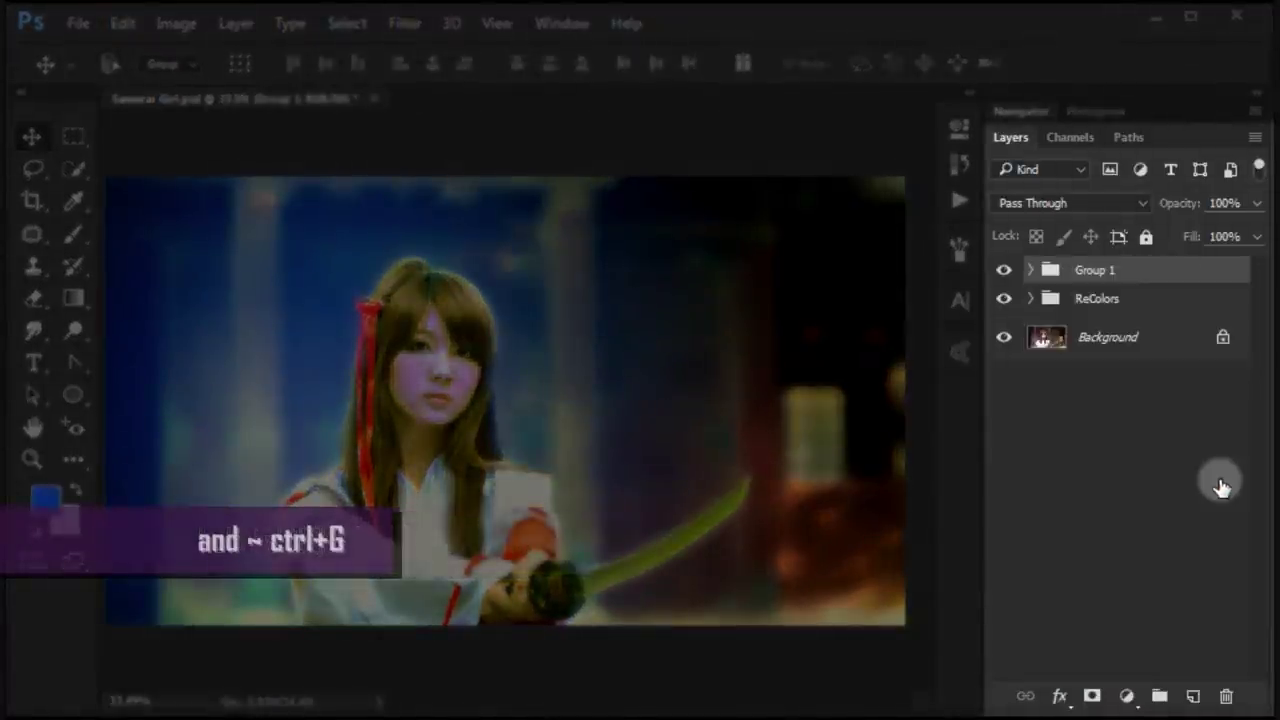
pyautogui.doubleClick(1100, 271)
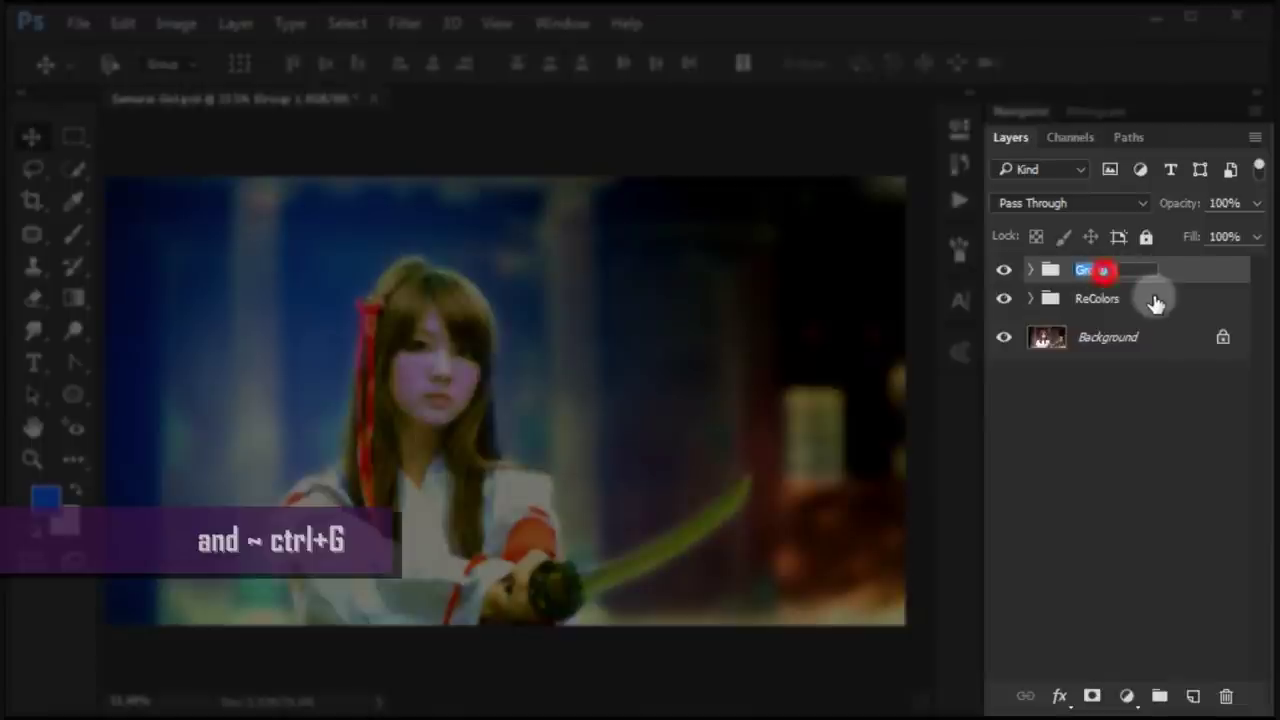
pyautogui.write('Portrait Retouch')
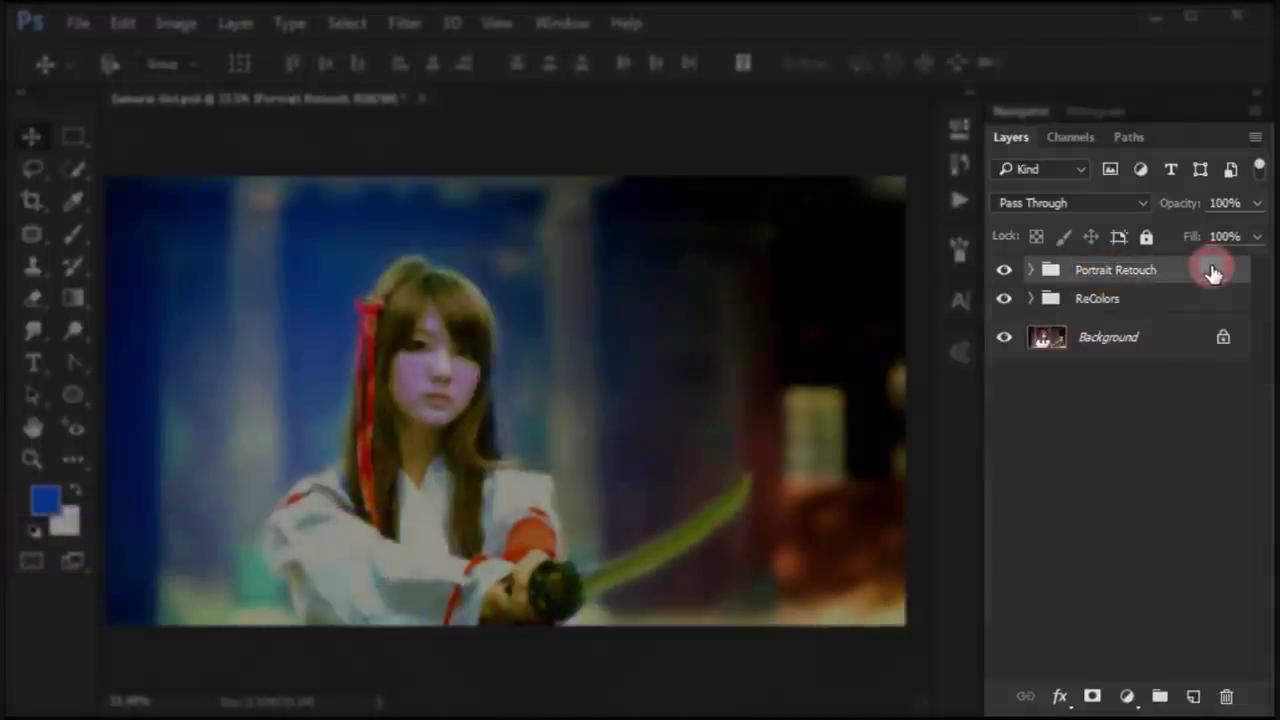
pyautogui.click(1003, 270)
pyautogui.click(1003, 270)
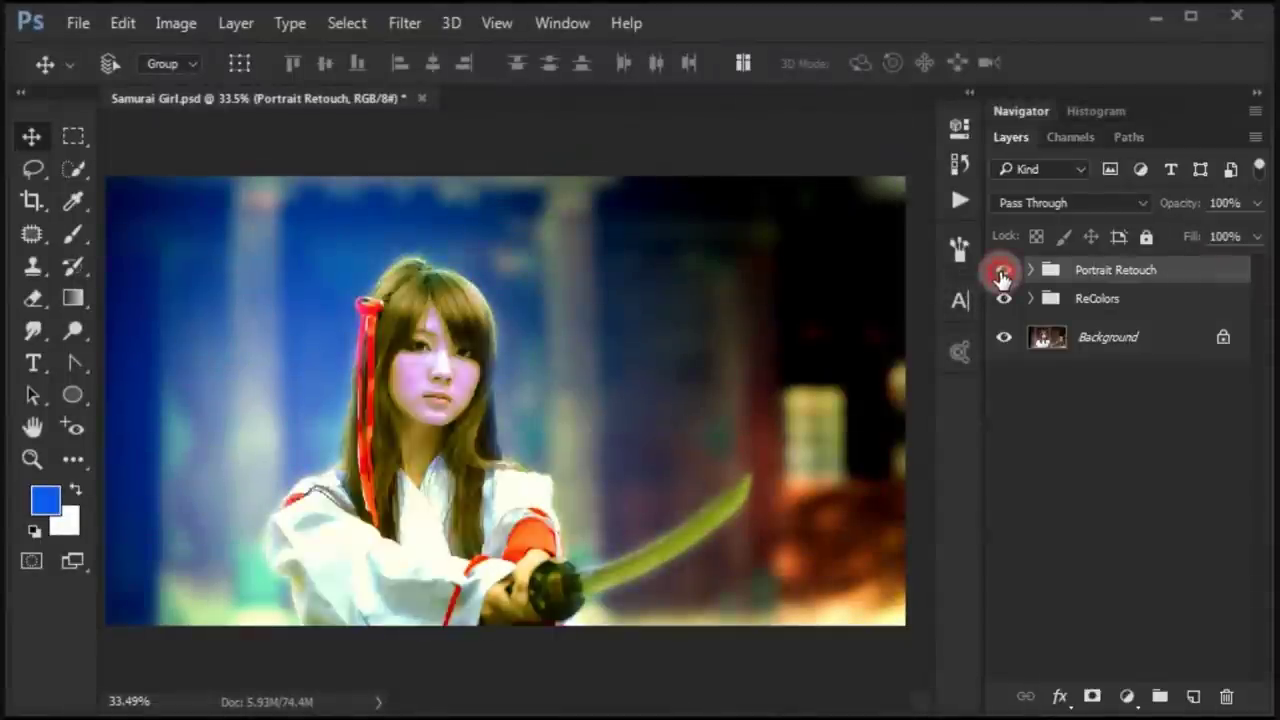
pyautogui.click(1003, 270)
pyautogui.click(1022, 111)
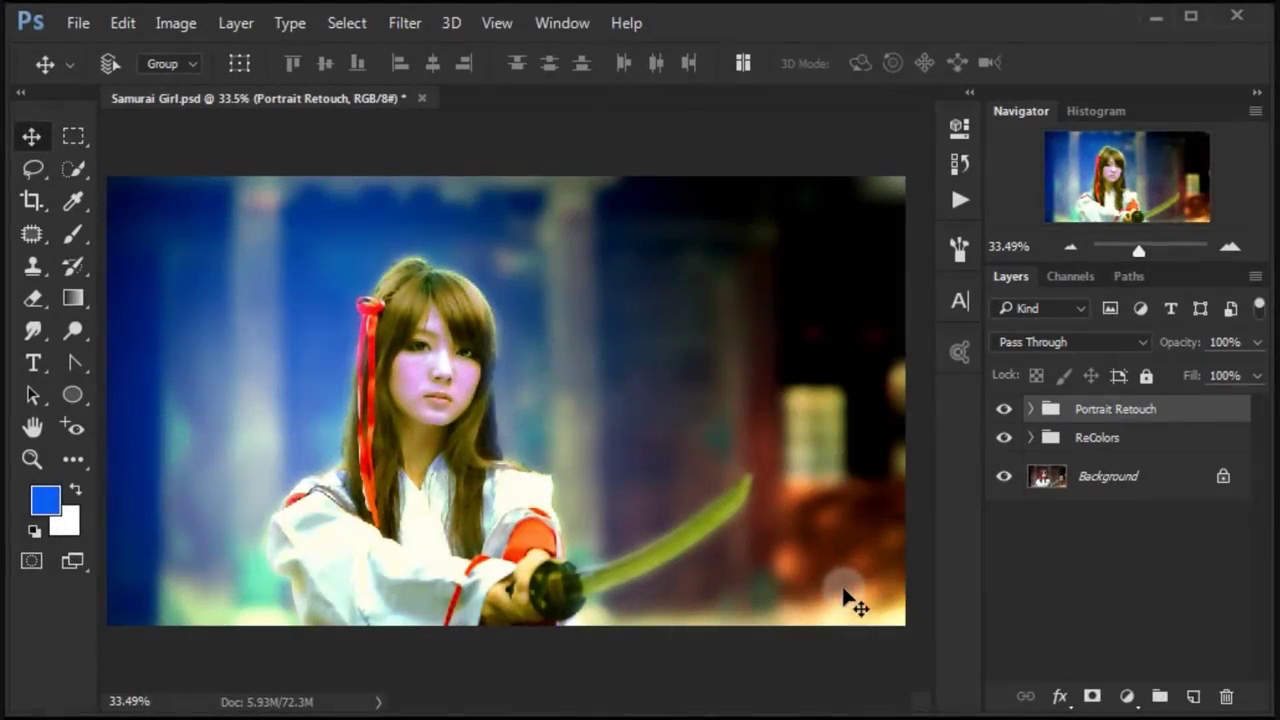
# Create a new empty Layer 4 above the groups and fill it with 50% Gray
pyautogui.click(1190, 694)
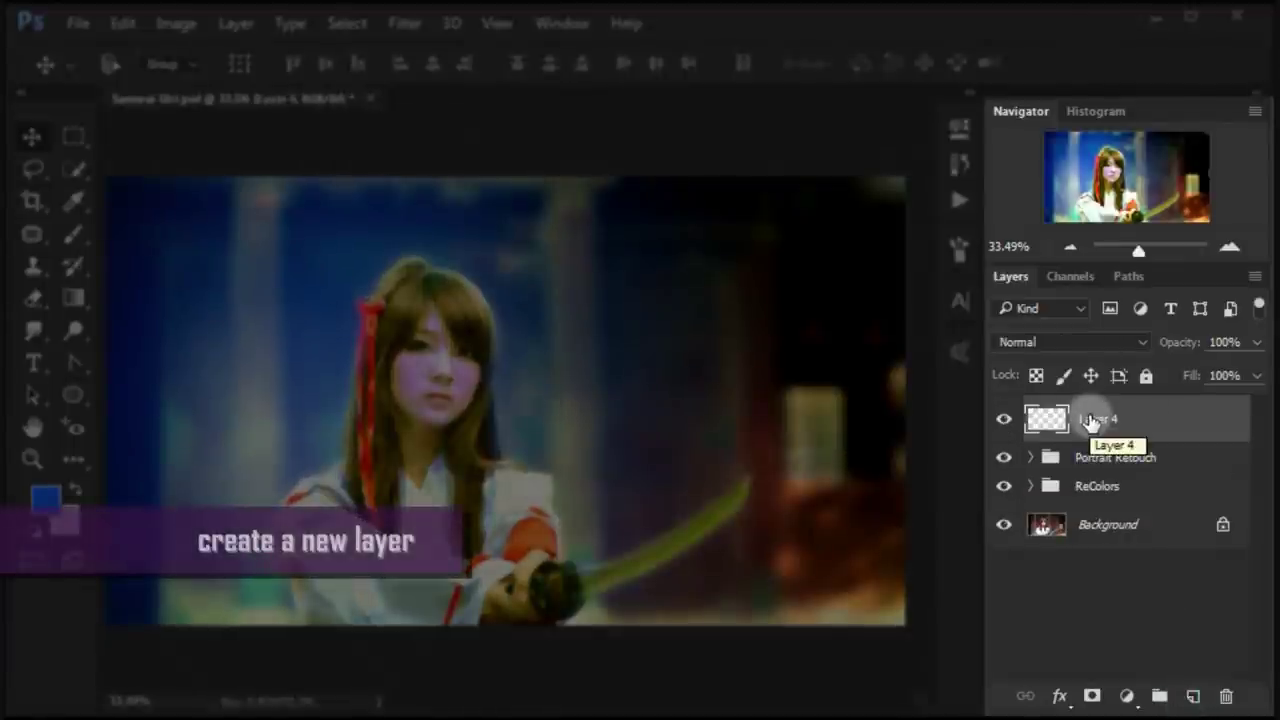
pyautogui.click(123, 22)
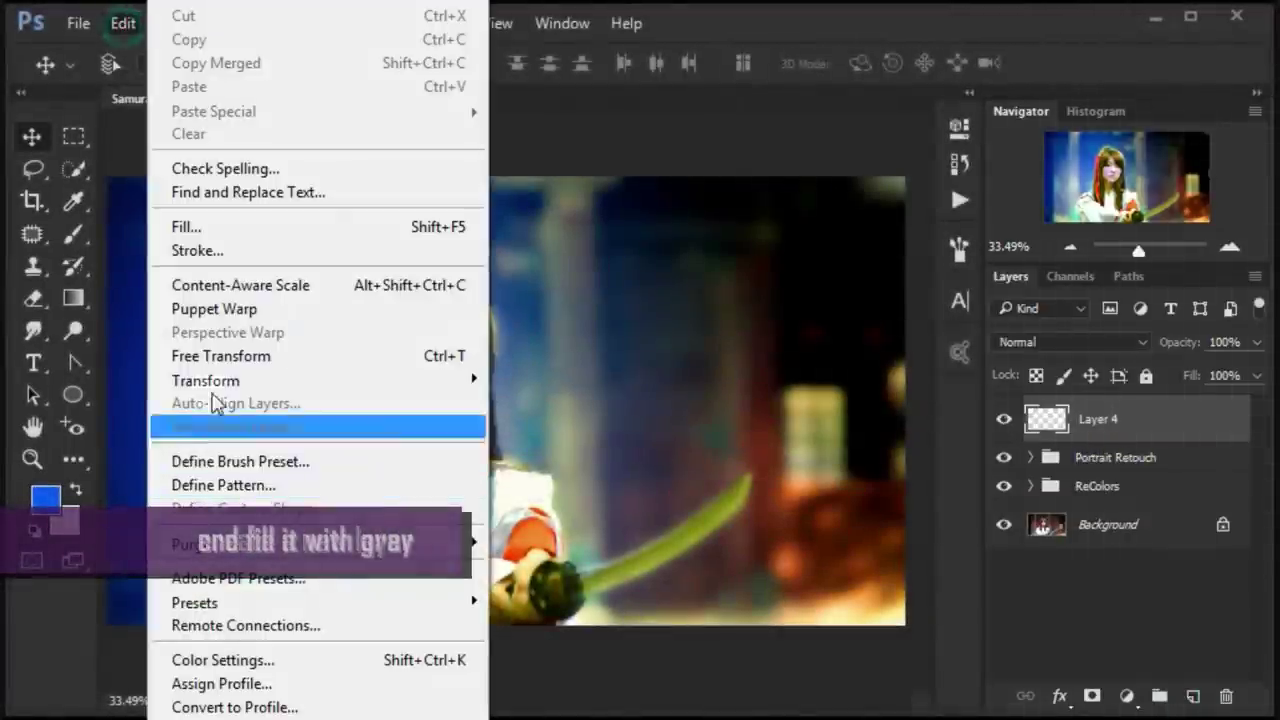
pyautogui.click(237, 226)
pyautogui.click(338, 152)
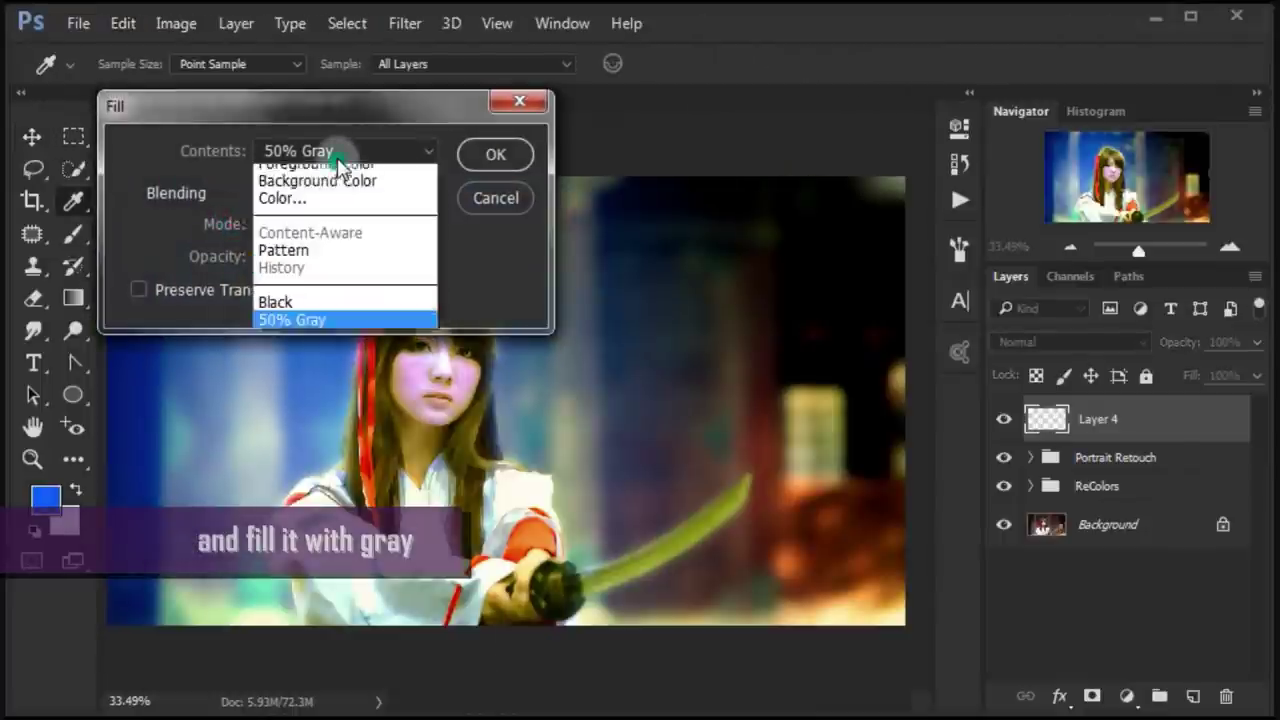
pyautogui.click(358, 332)
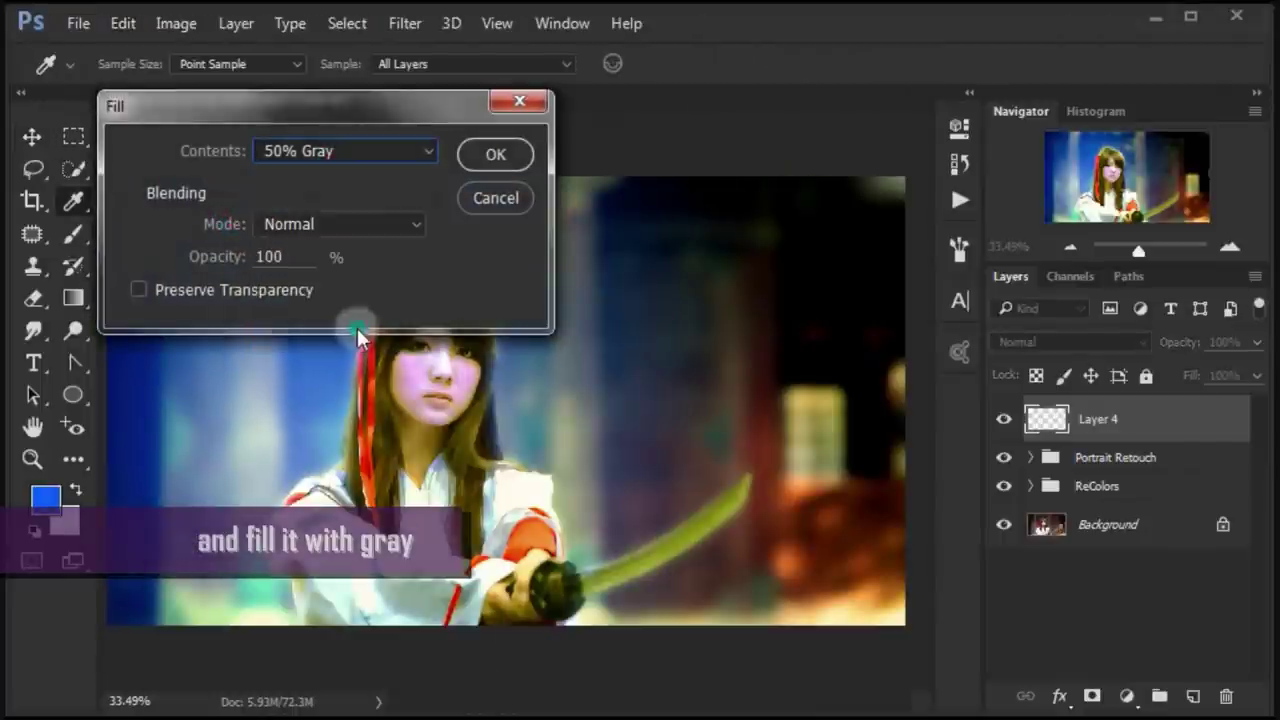
pyautogui.click(493, 156)
# Convert Layer 4 into a smart object
pyautogui.press('v')
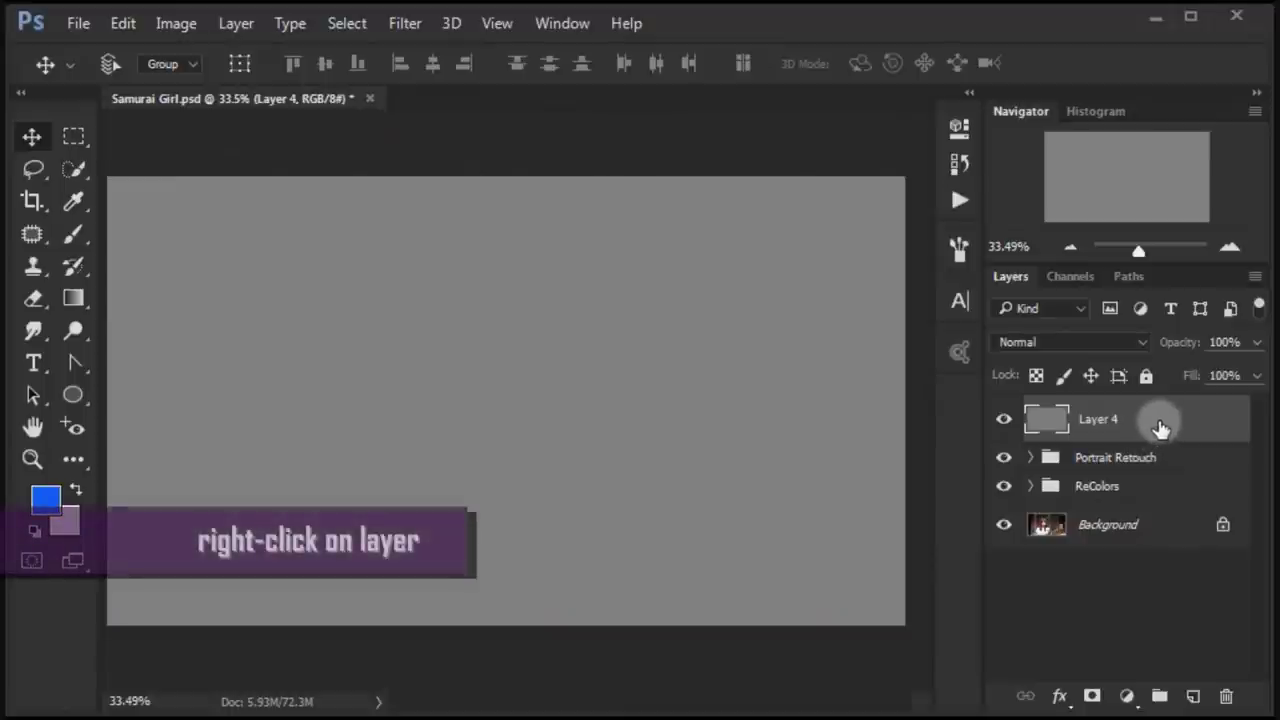
pyautogui.rightClick(1157, 424)
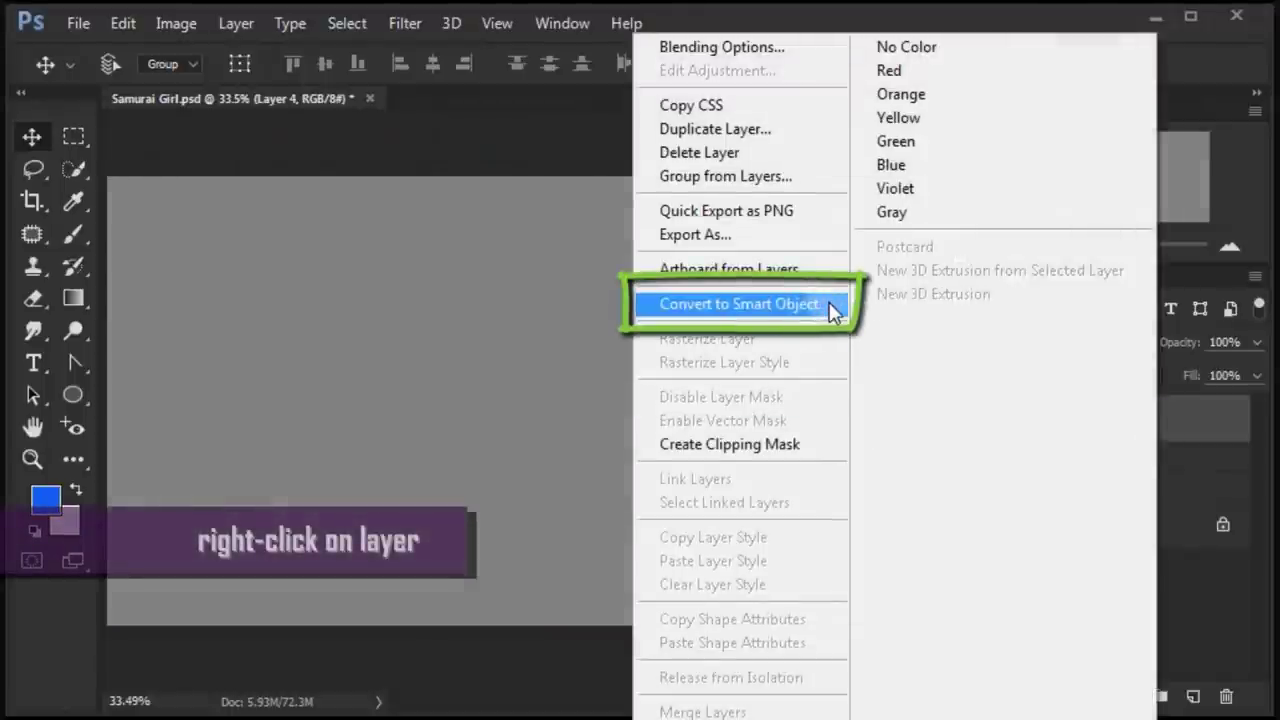
pyautogui.click(832, 308)
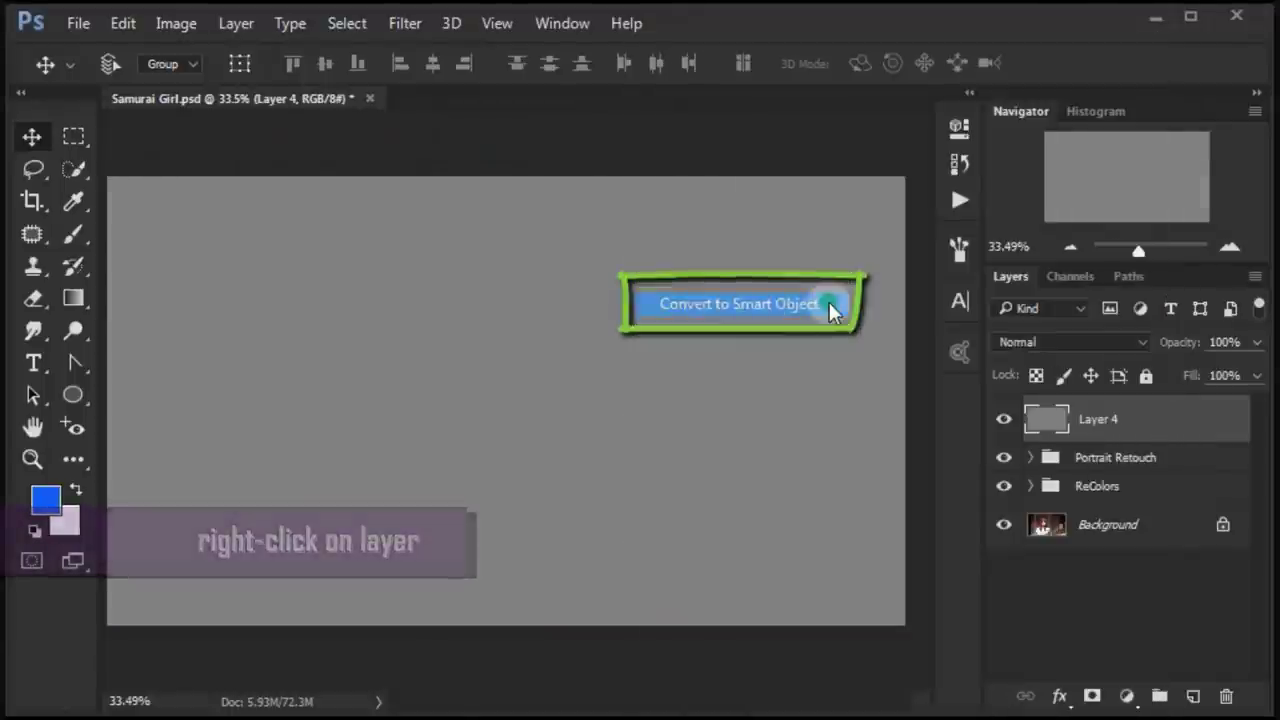
# Apply a 105mm Prime Lens Flare smart filter to Layer 4 and blend it in Linear Light
pyautogui.click(405, 22)
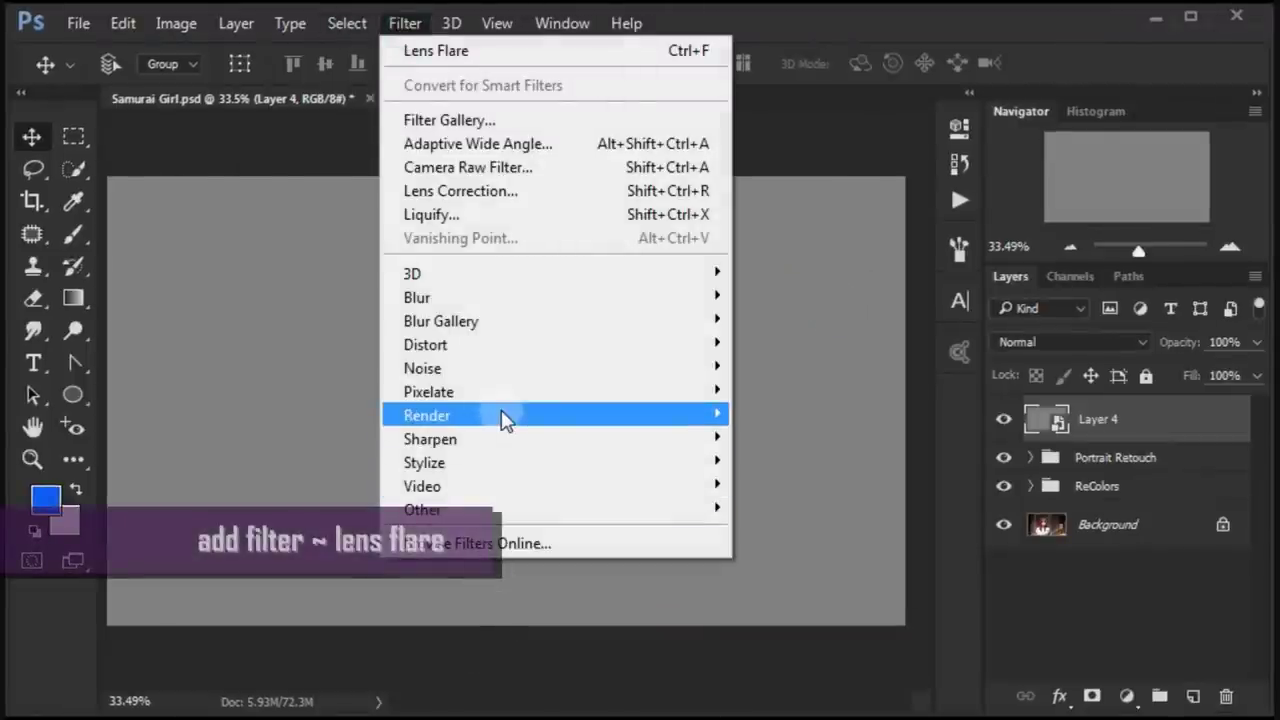
pyautogui.moveTo(427, 415)
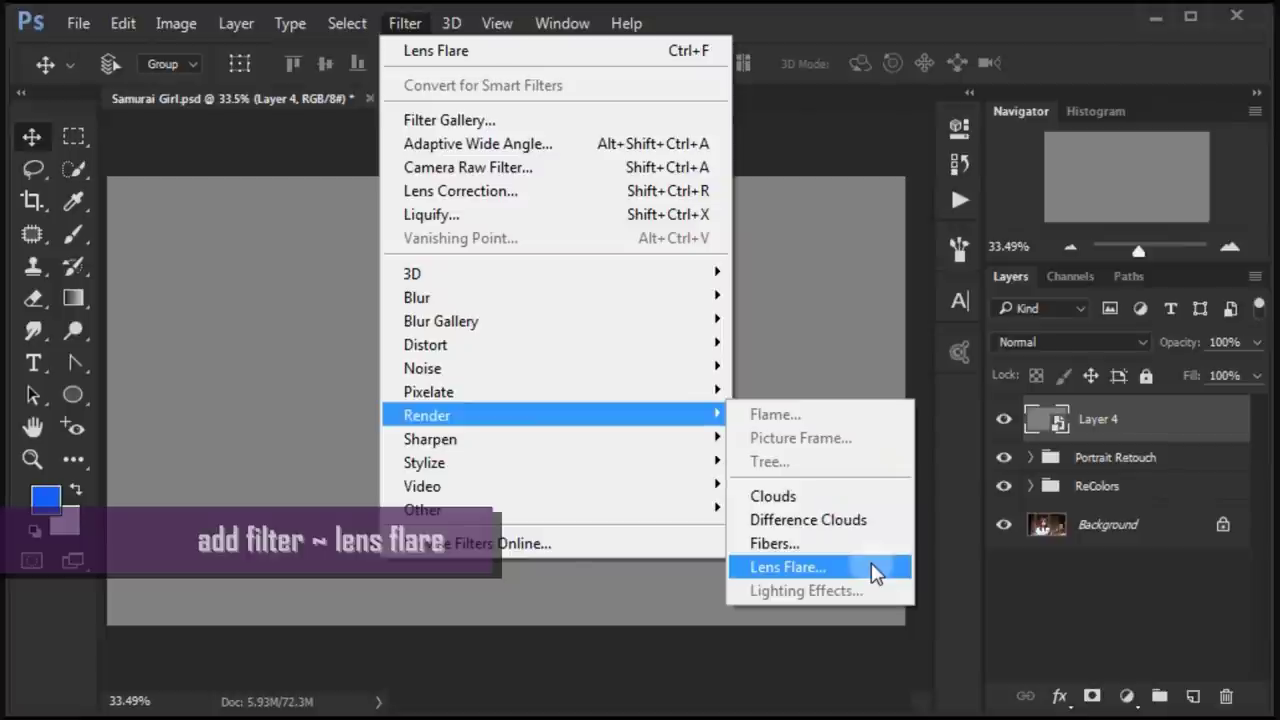
pyautogui.click(875, 567)
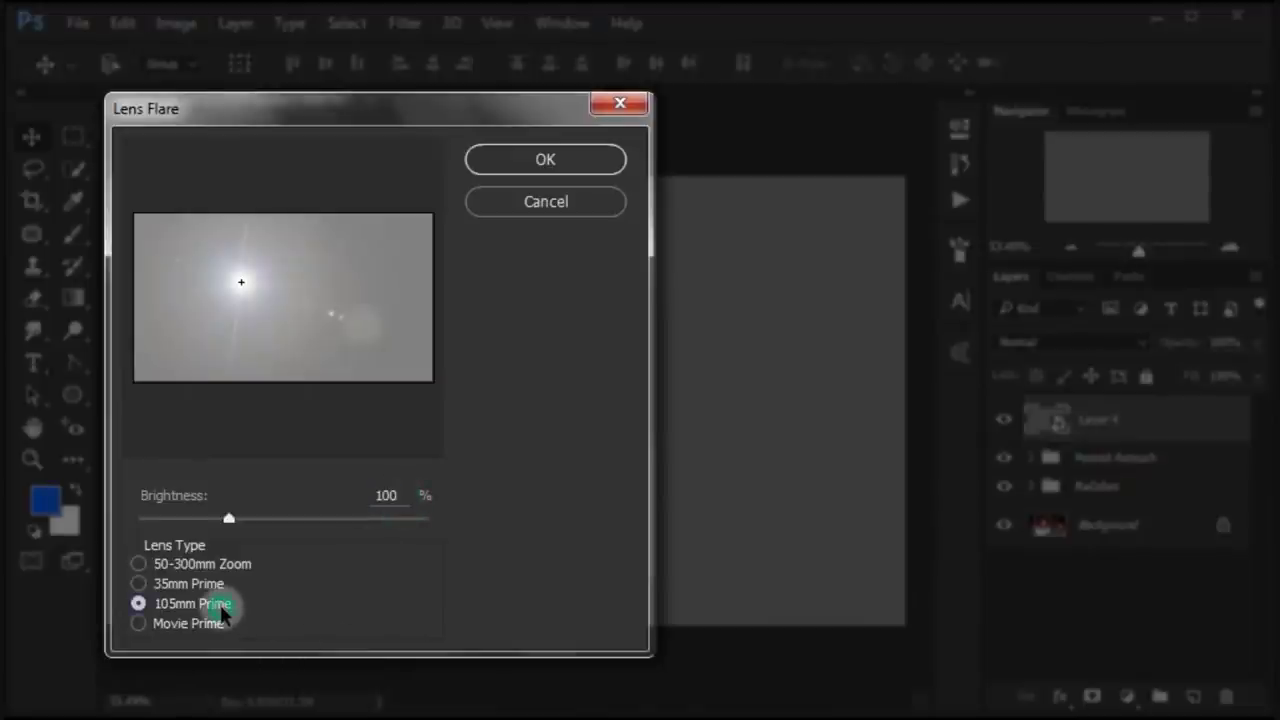
pyautogui.click(560, 161)
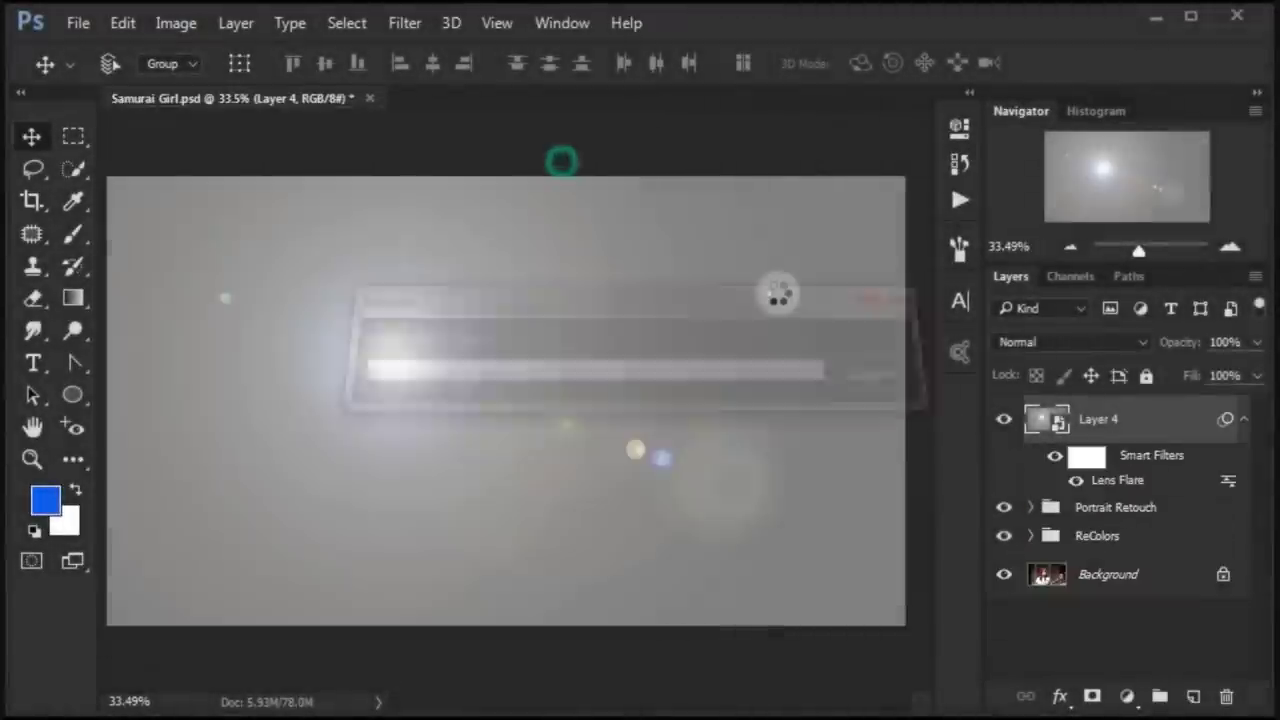
pyautogui.click(1098, 340)
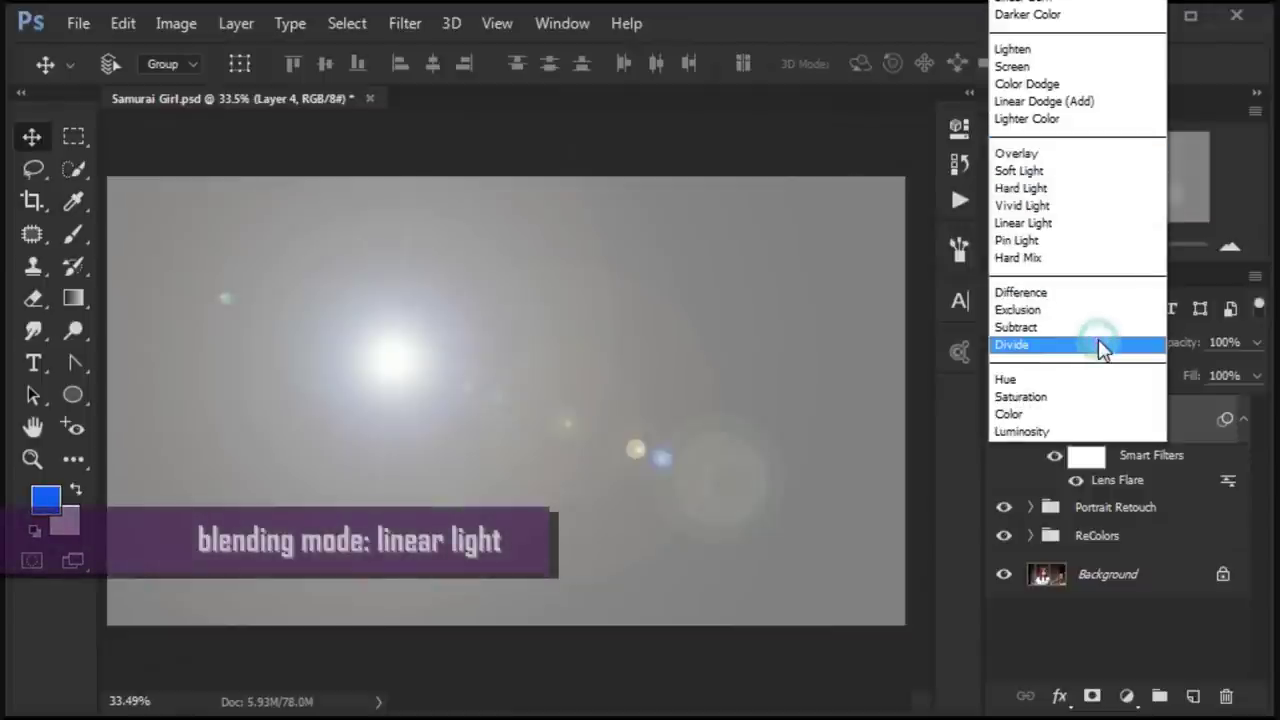
pyautogui.click(1058, 223)
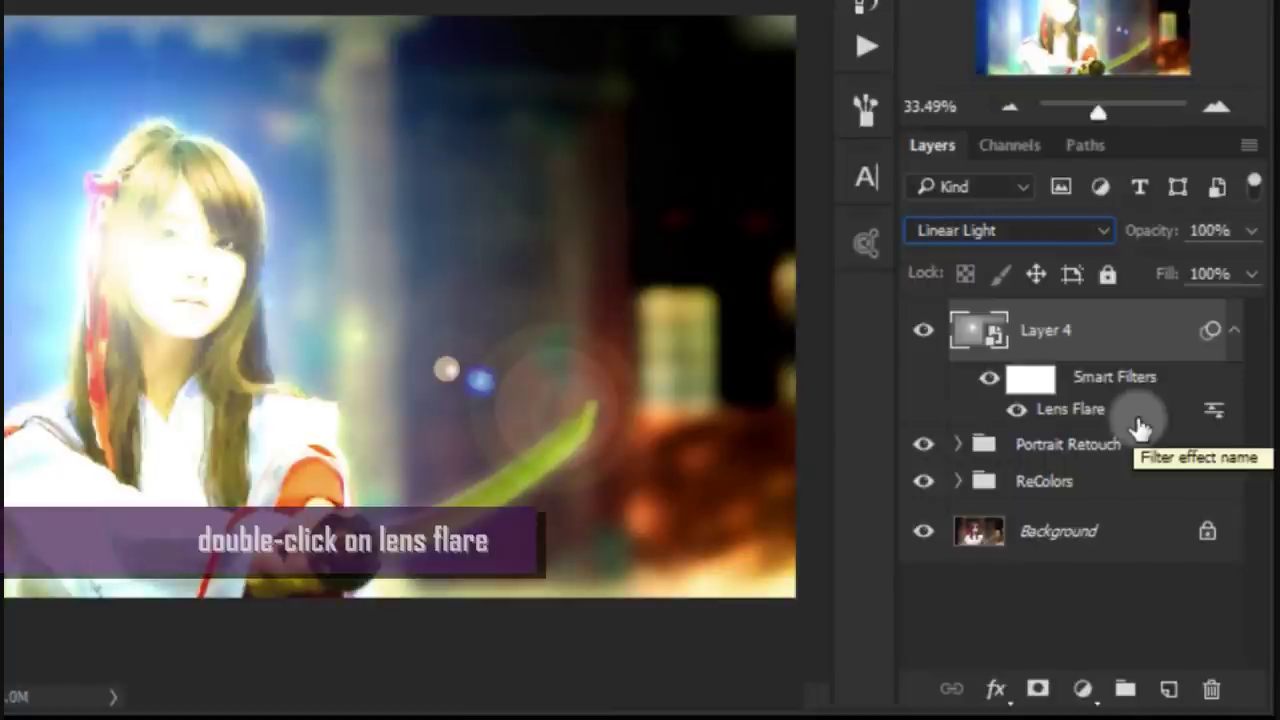
# Reopen the Lens Flare settings and shift the flare centre to the right
pyautogui.doubleClick(1140, 418)
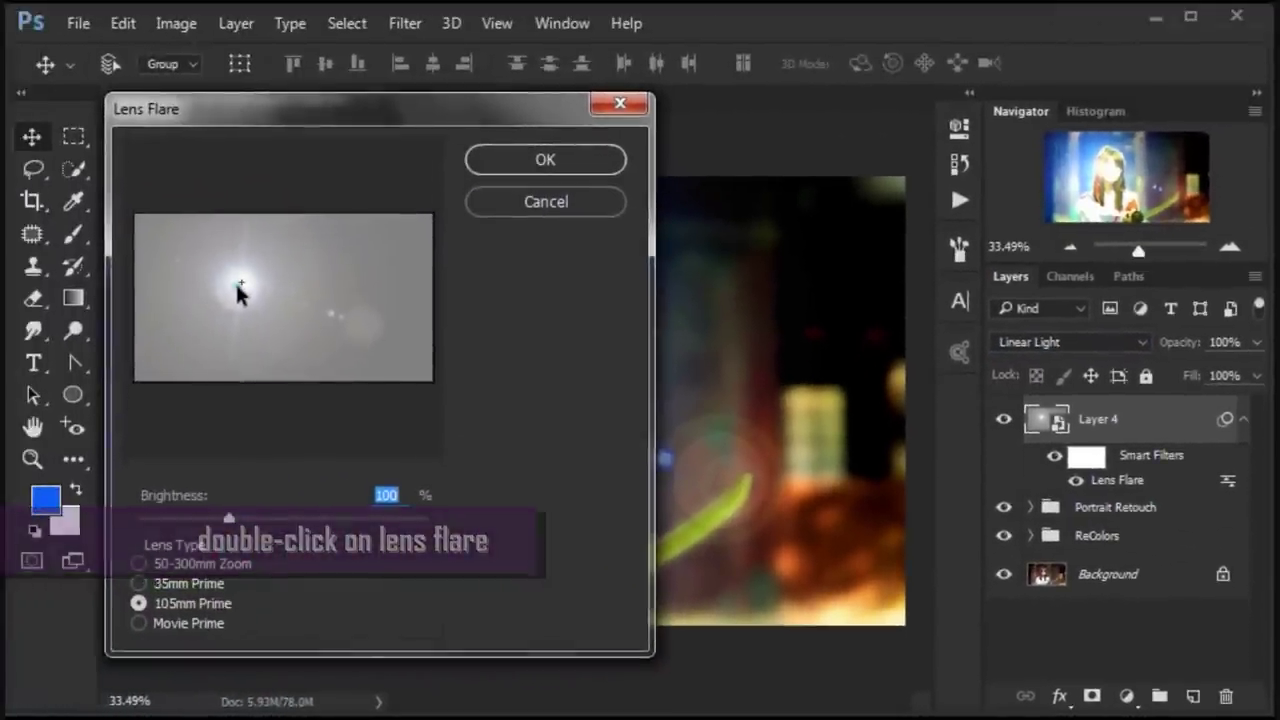
pyautogui.moveTo(240, 292); pyautogui.dragTo(255, 290)
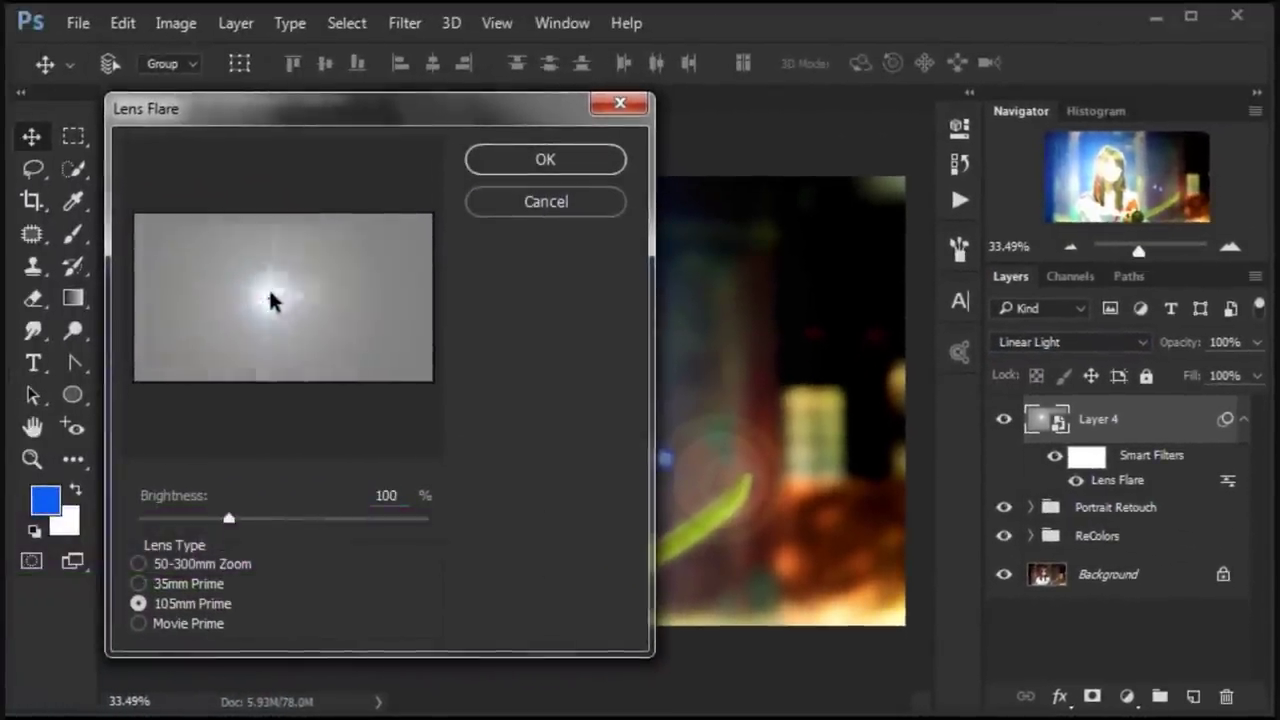
pyautogui.click(253, 284)
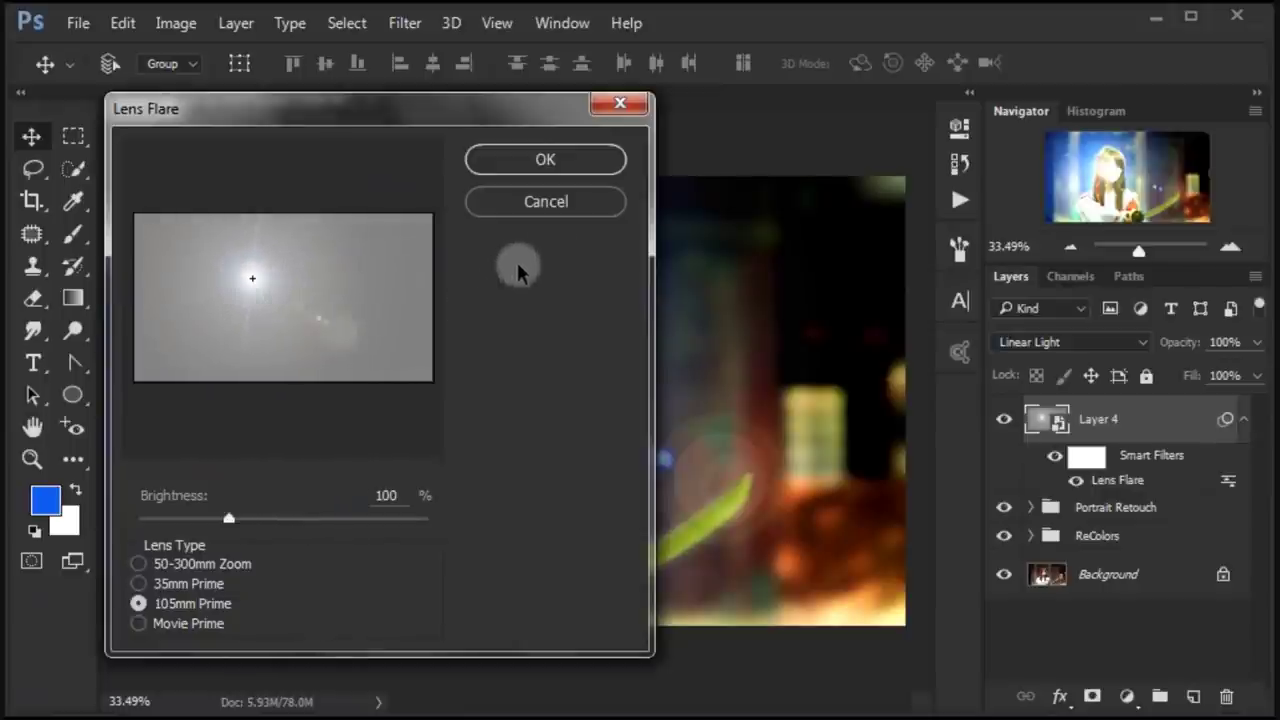
# Discard the flare changes, duplicate Layer 4 as a hidden Layer 4 copy, and reselect Layer 4
pyautogui.click(580, 206)
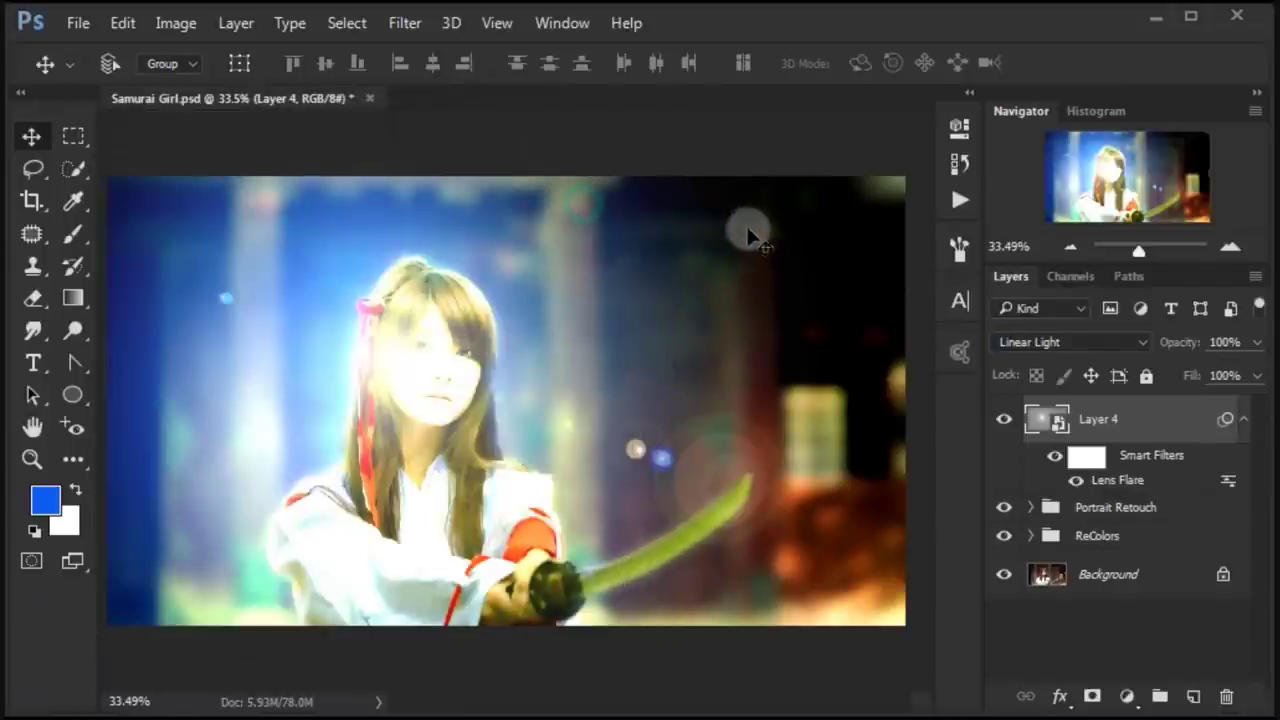
pyautogui.click(1243, 420)
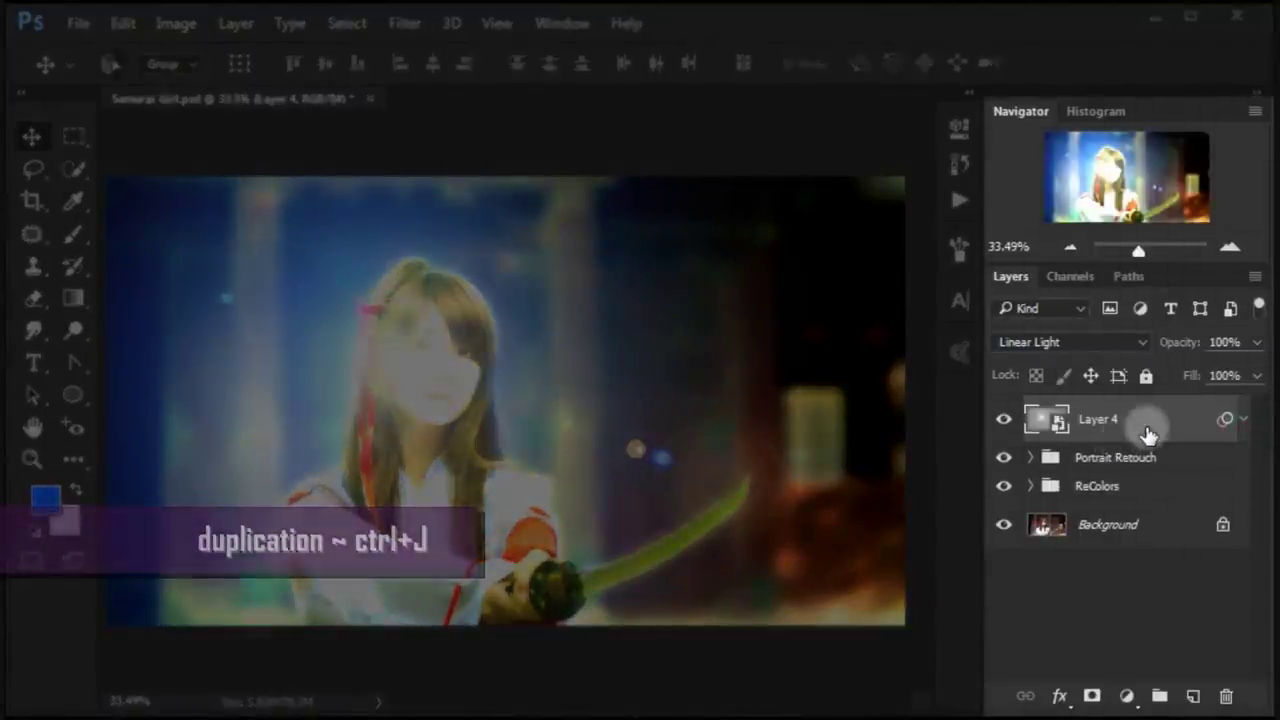
pyautogui.hotkey('ctrl', 'j')
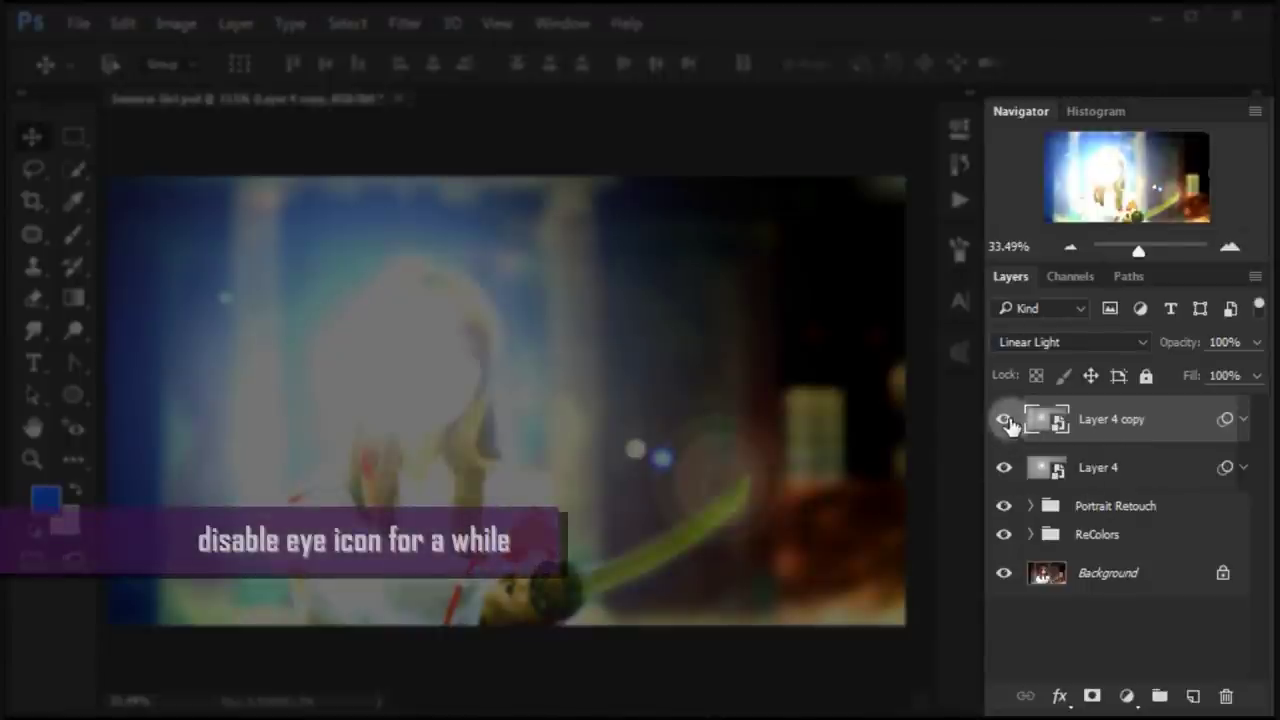
pyautogui.click(1006, 421)
pyautogui.click(1145, 478)
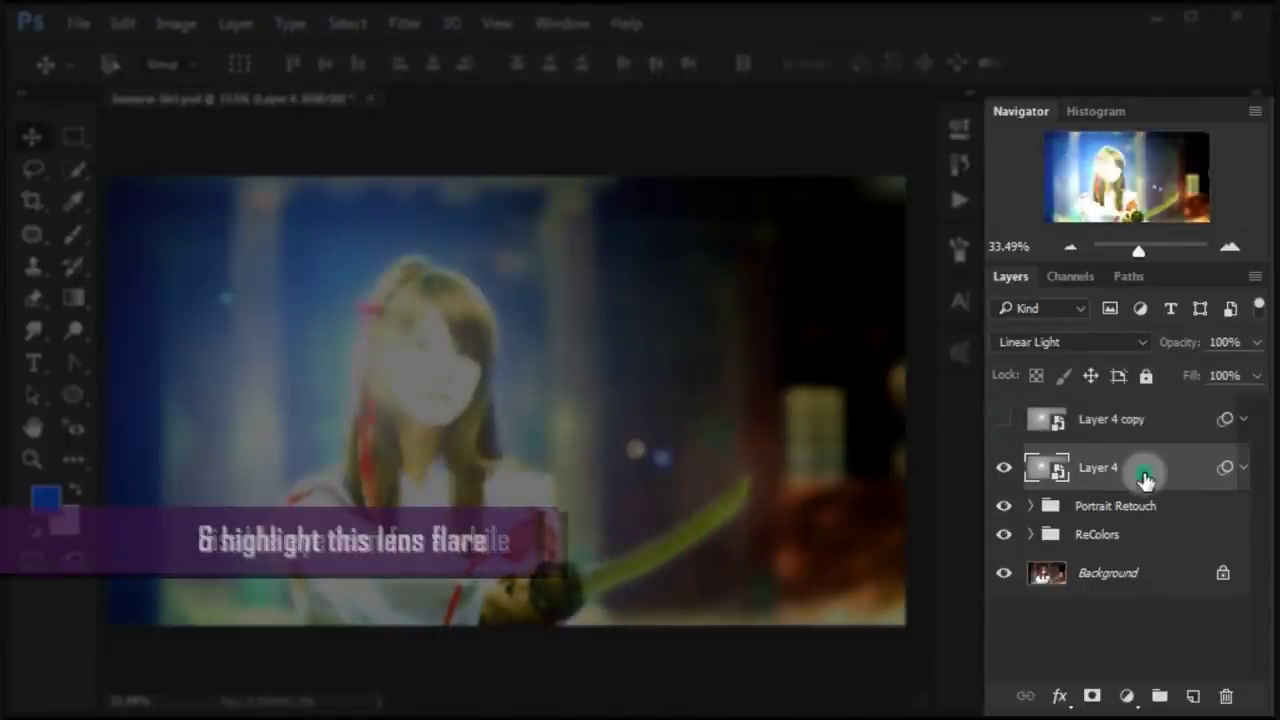
# Add a mask to Layer 4 and erase the flare off the girl's face and eyes at 19% opacity
pyautogui.click(1095, 699)
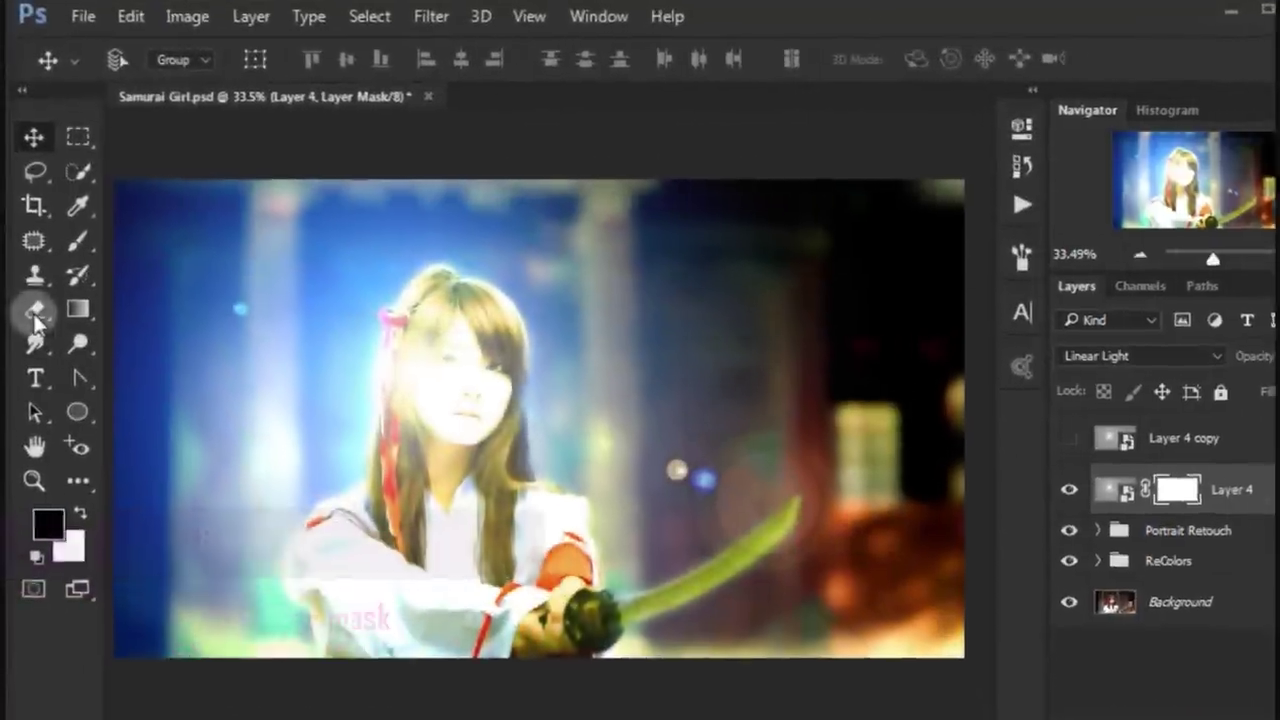
pyautogui.click(35, 313)
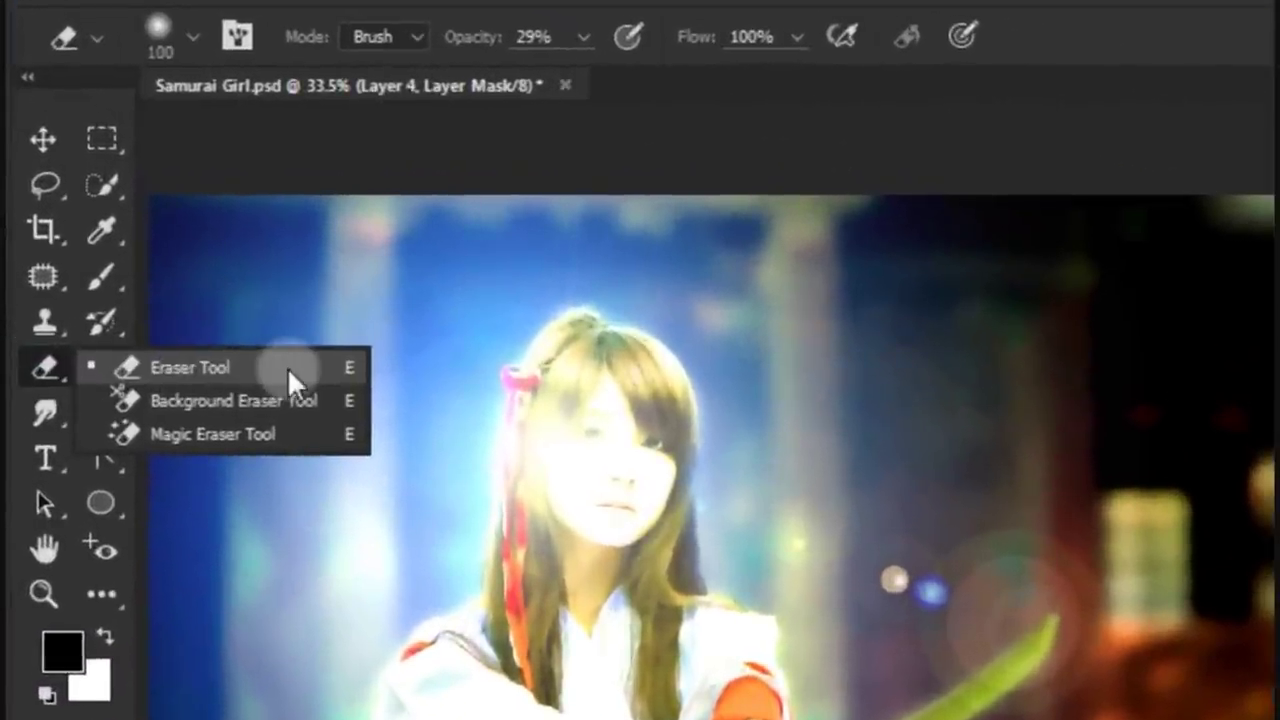
pyautogui.click(287, 367)
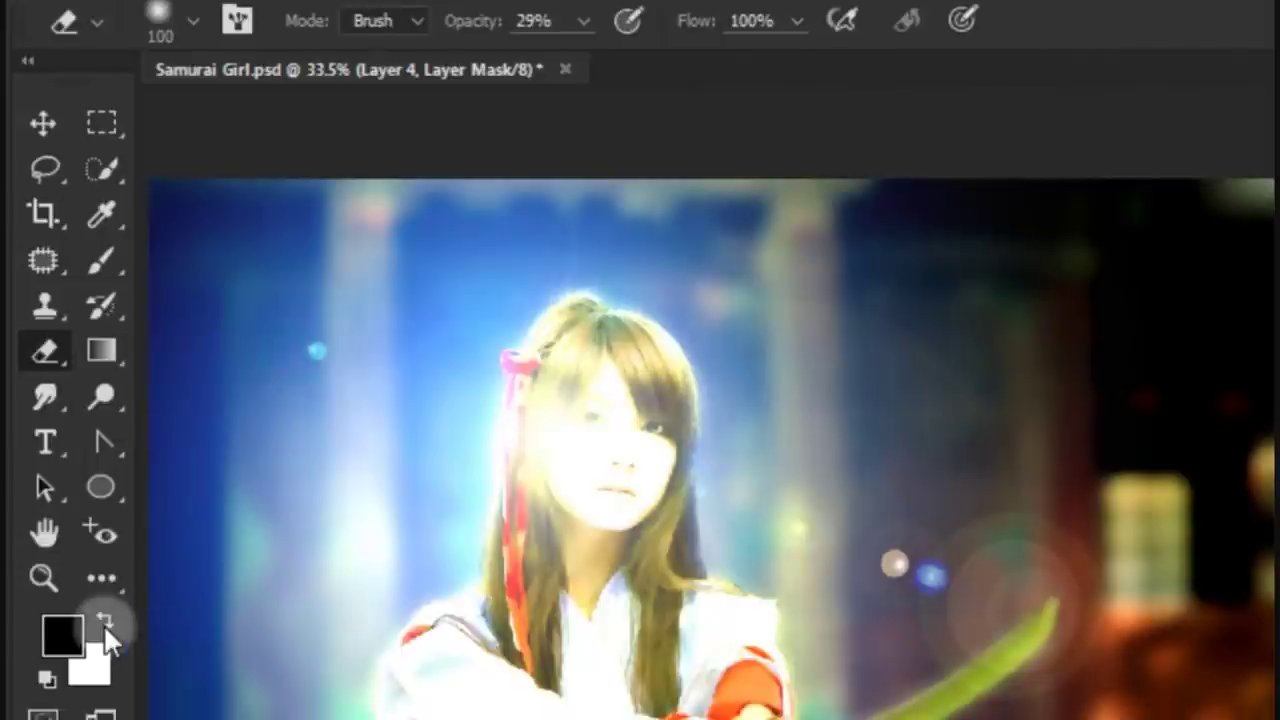
pyautogui.click(104, 636)
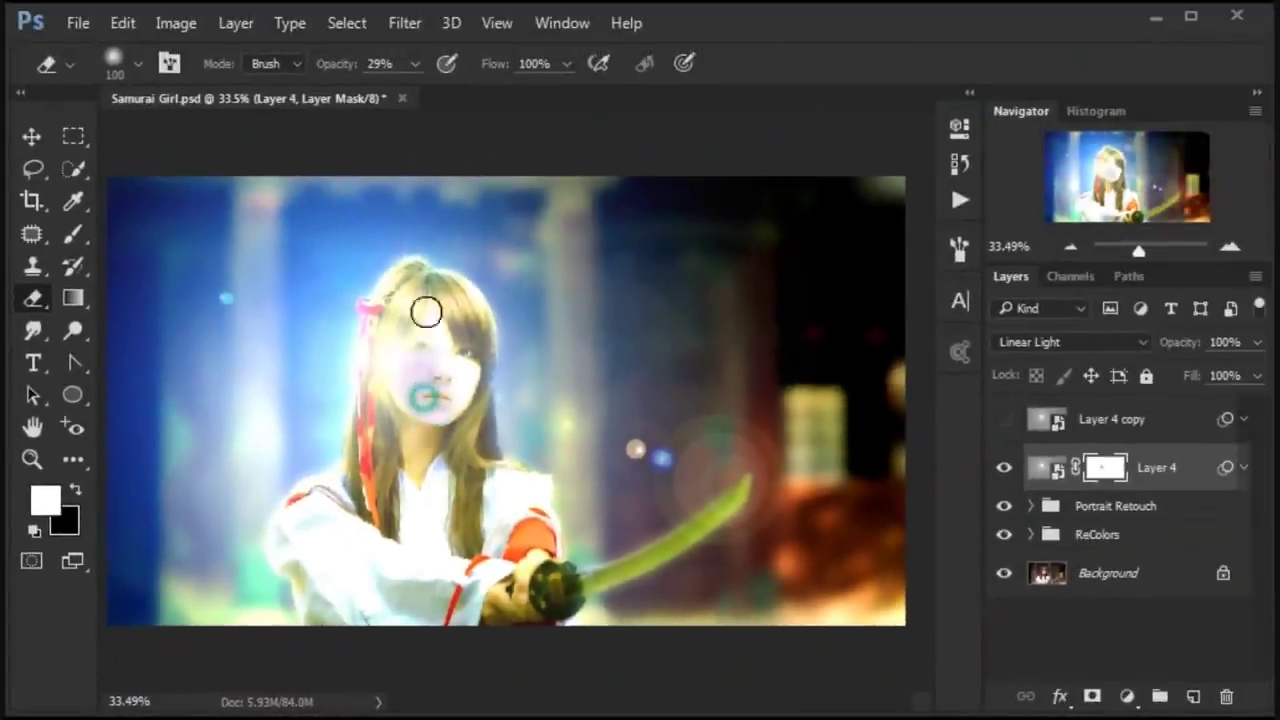
pyautogui.moveTo(408, 64); pyautogui.dragTo(394, 90)
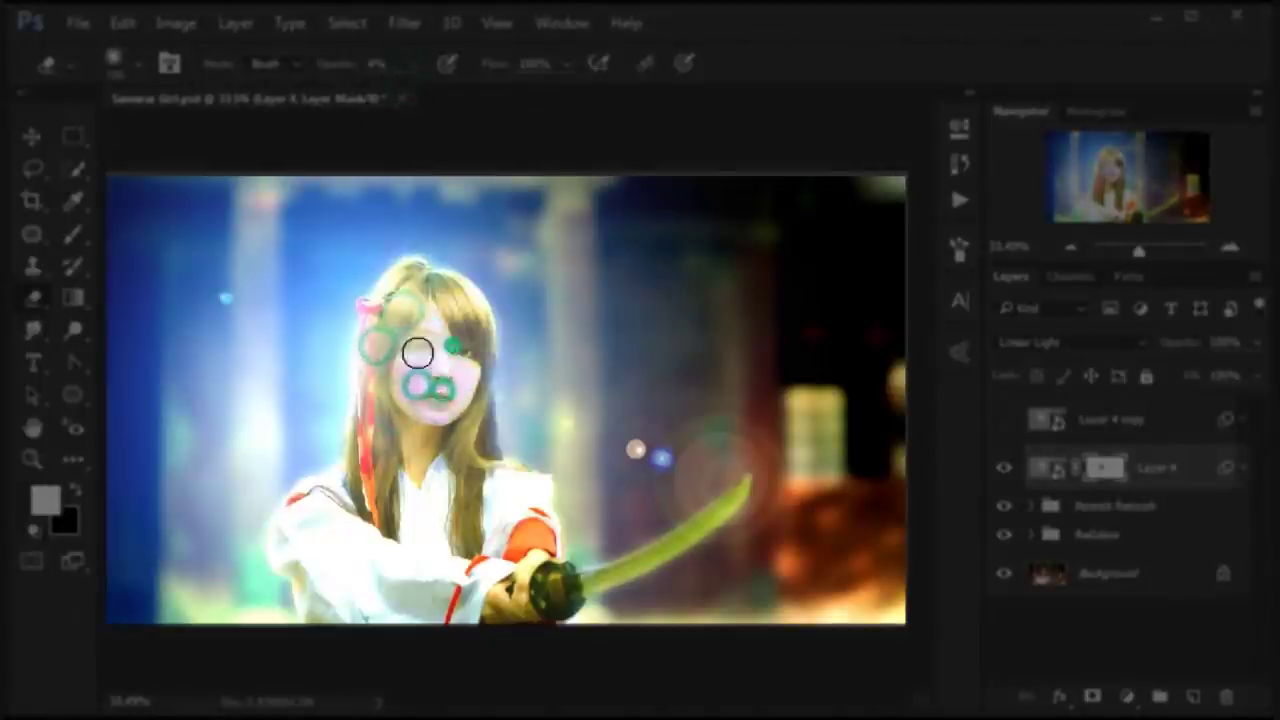
pyautogui.click(405, 368)
pyautogui.click(455, 364)
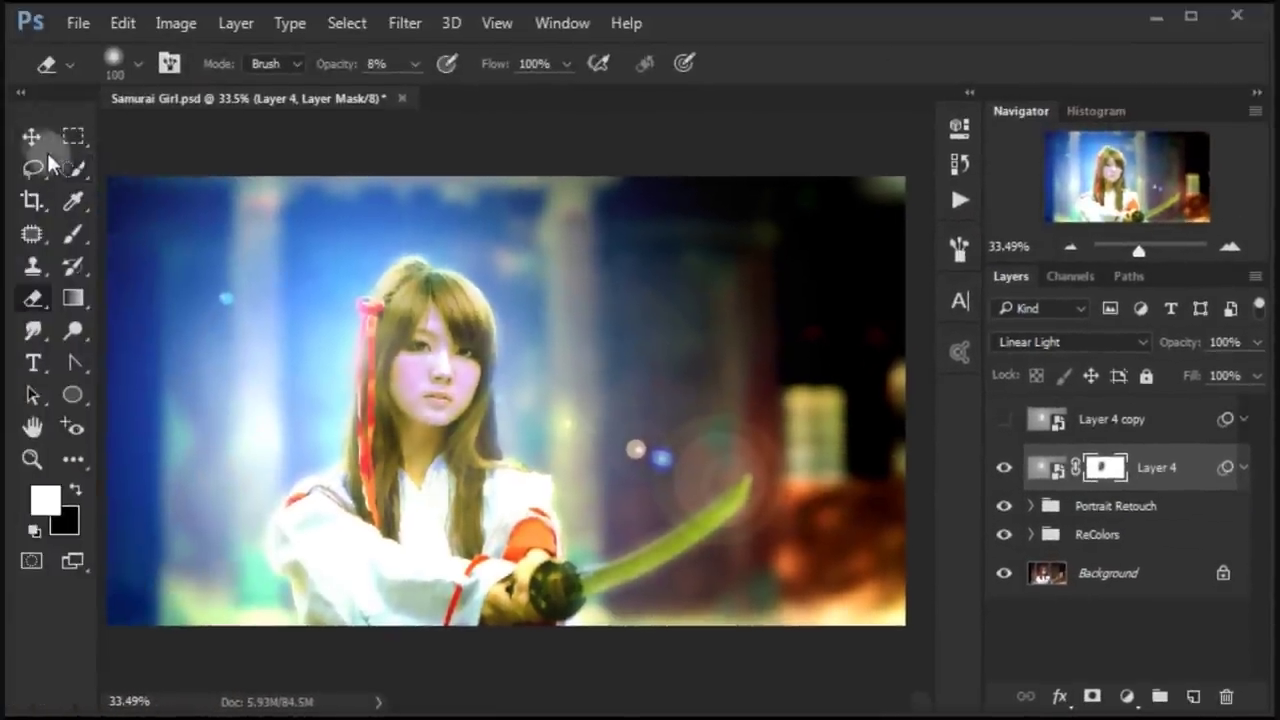
pyautogui.click(32, 136)
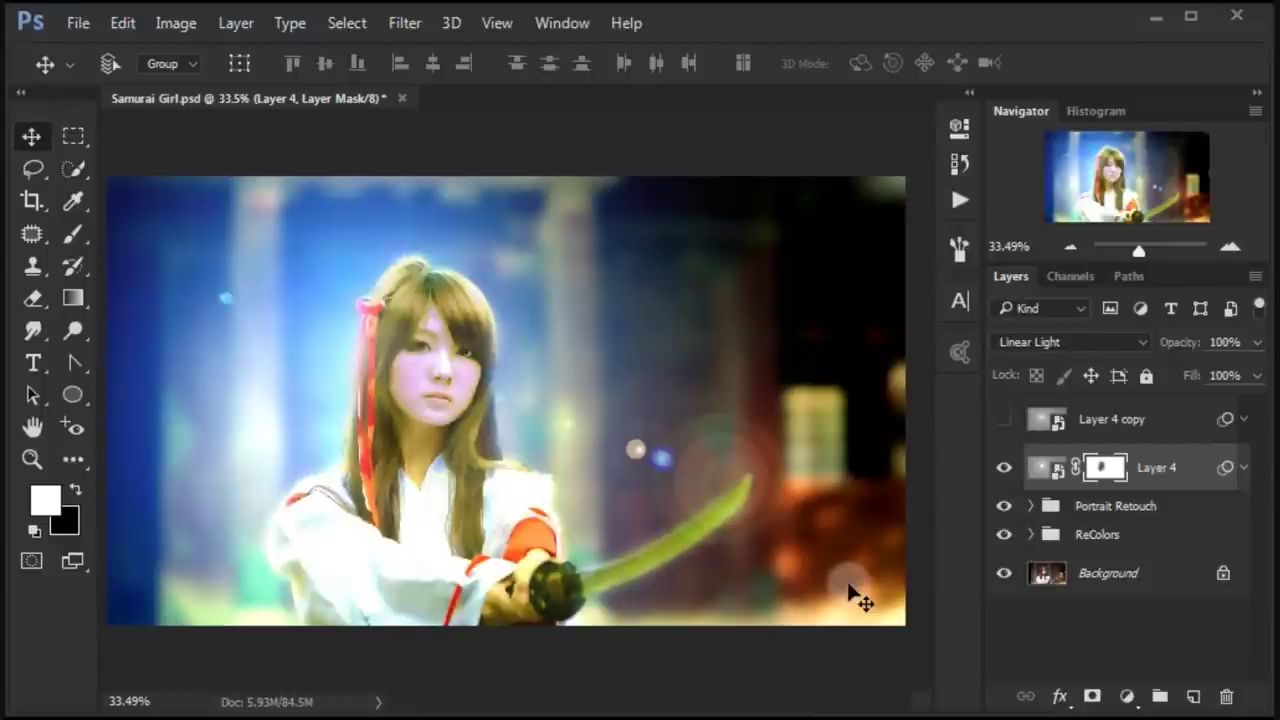
# Duplicate Layer 3, move the copy above Layer 4, and collapse the ReColors group
pyautogui.doubleClick(1018, 111)
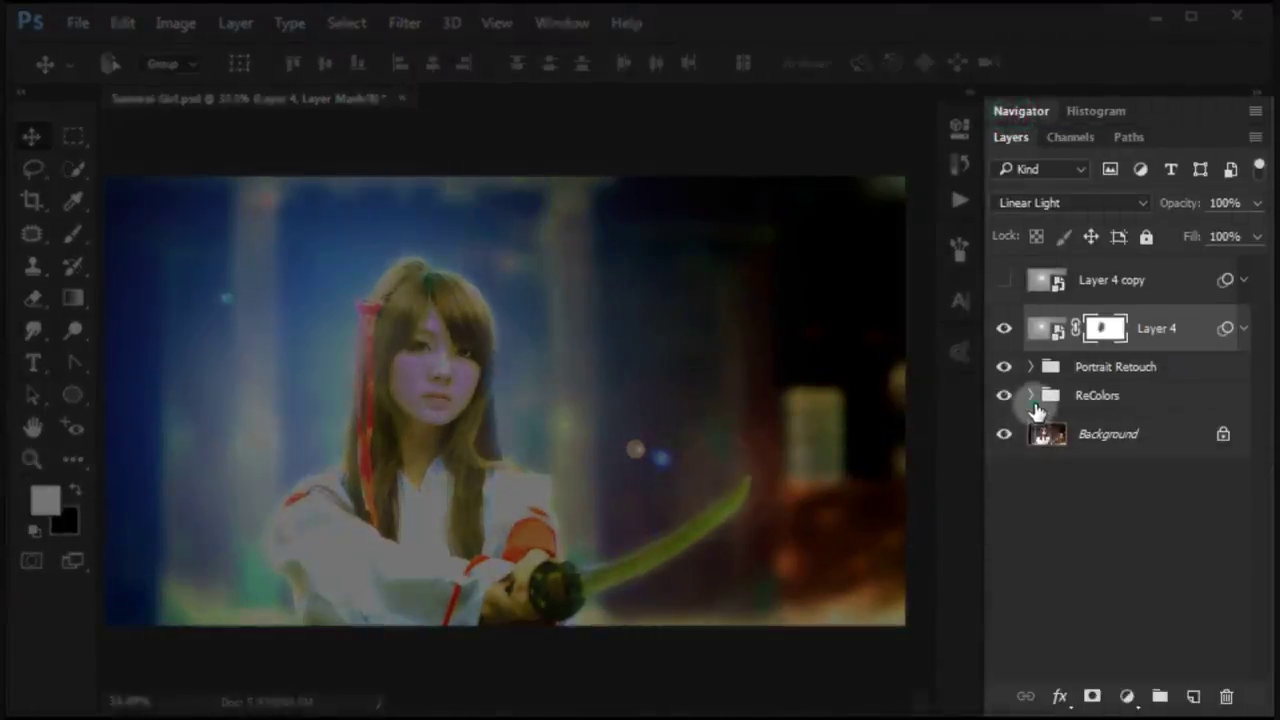
pyautogui.click(1031, 397)
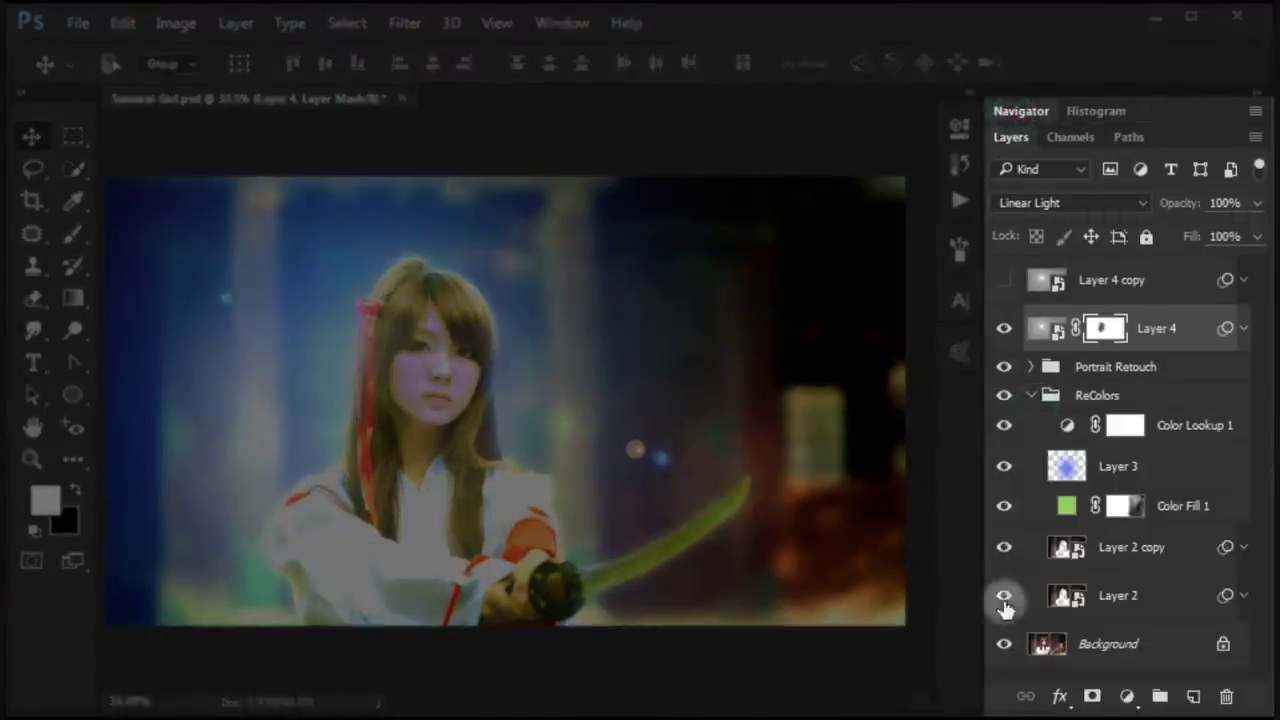
pyautogui.click(1178, 472)
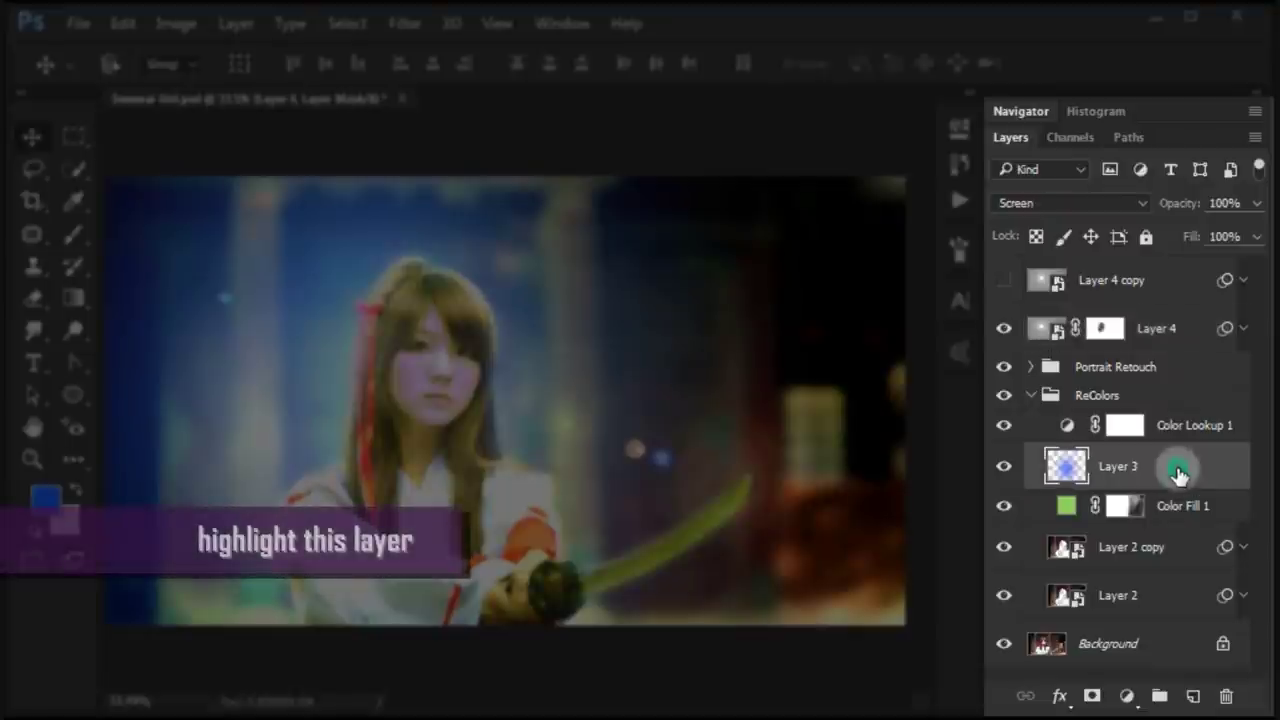
pyautogui.hotkey('ctrl', 'j')
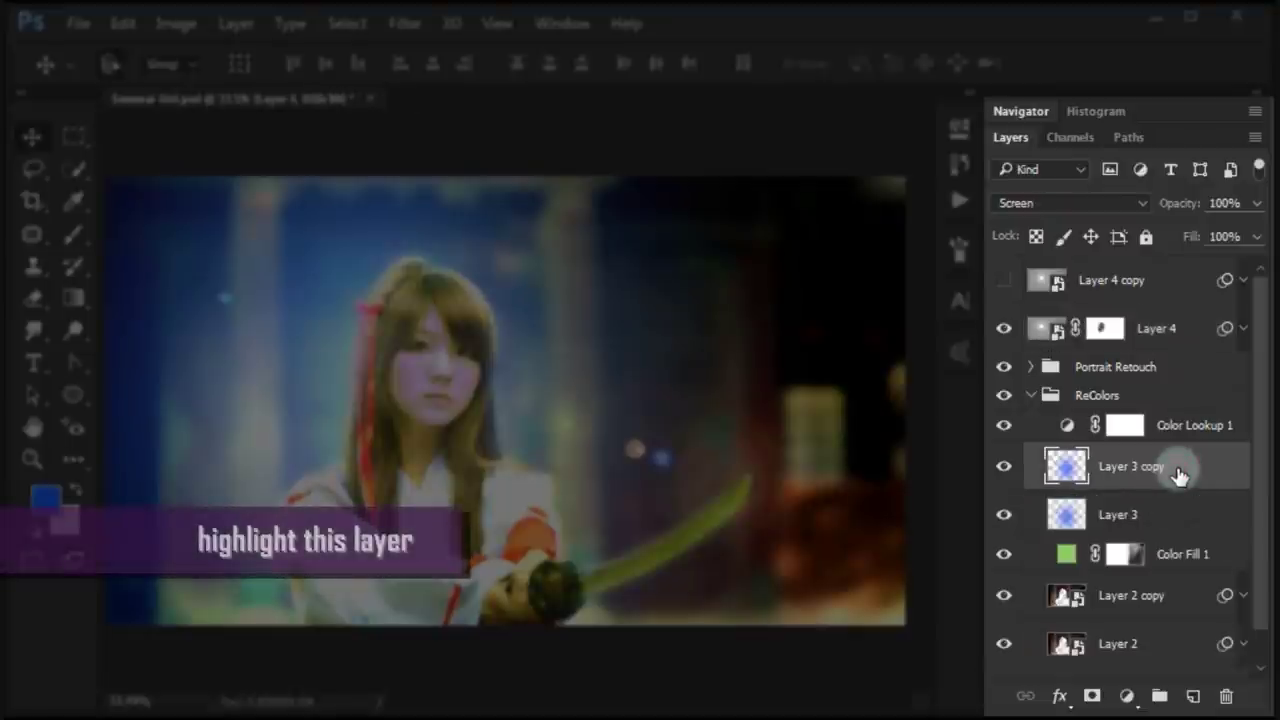
pyautogui.moveTo(1178, 475); pyautogui.dragTo(1142, 304)
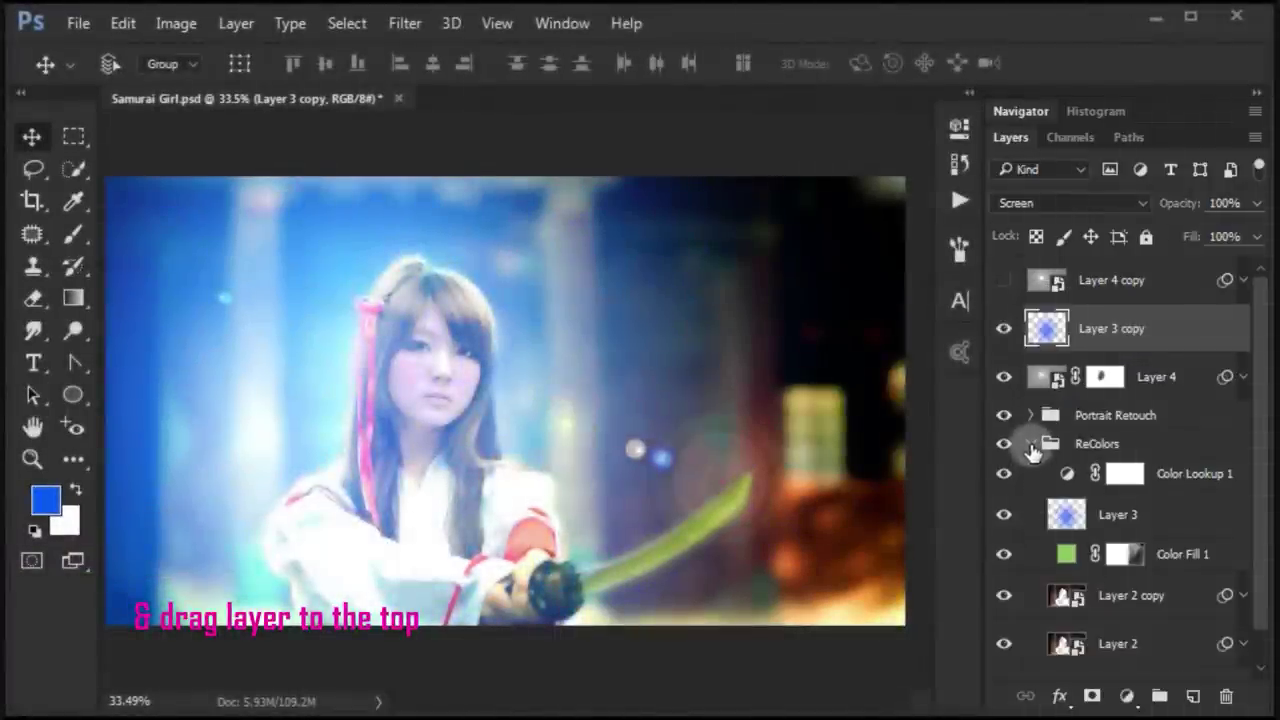
pyautogui.click(1031, 444)
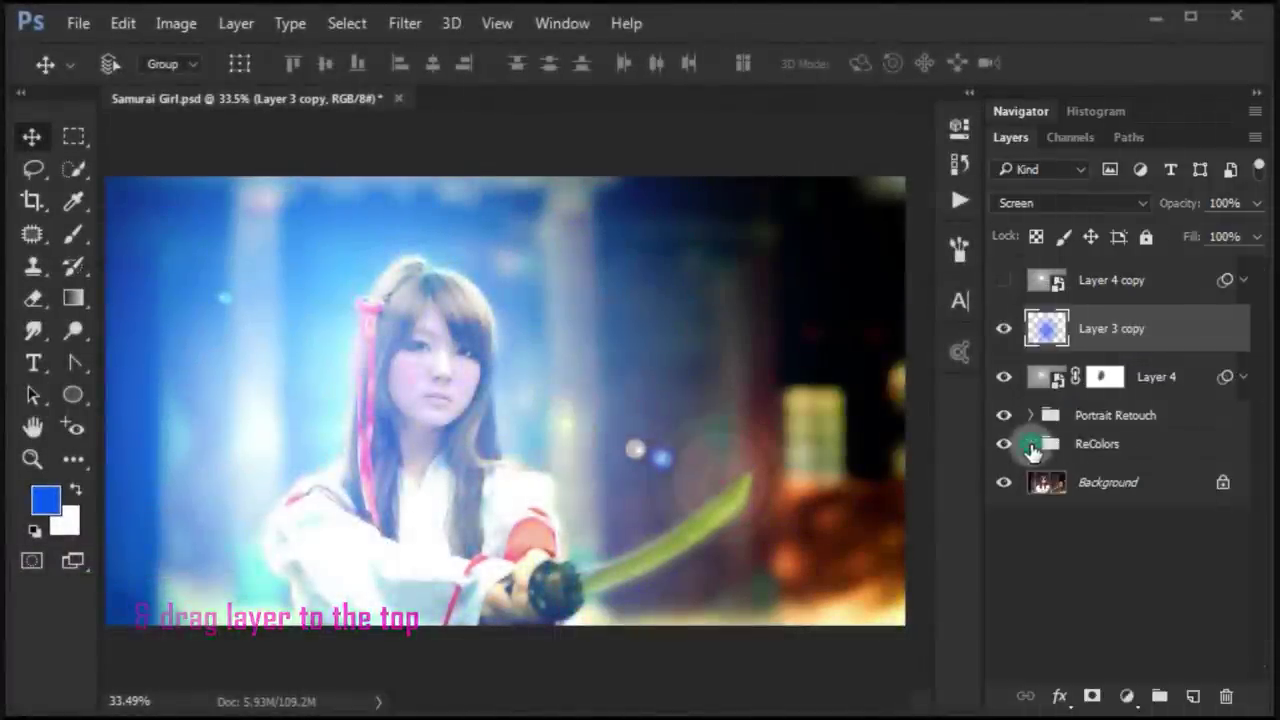
pyautogui.click(1007, 333)
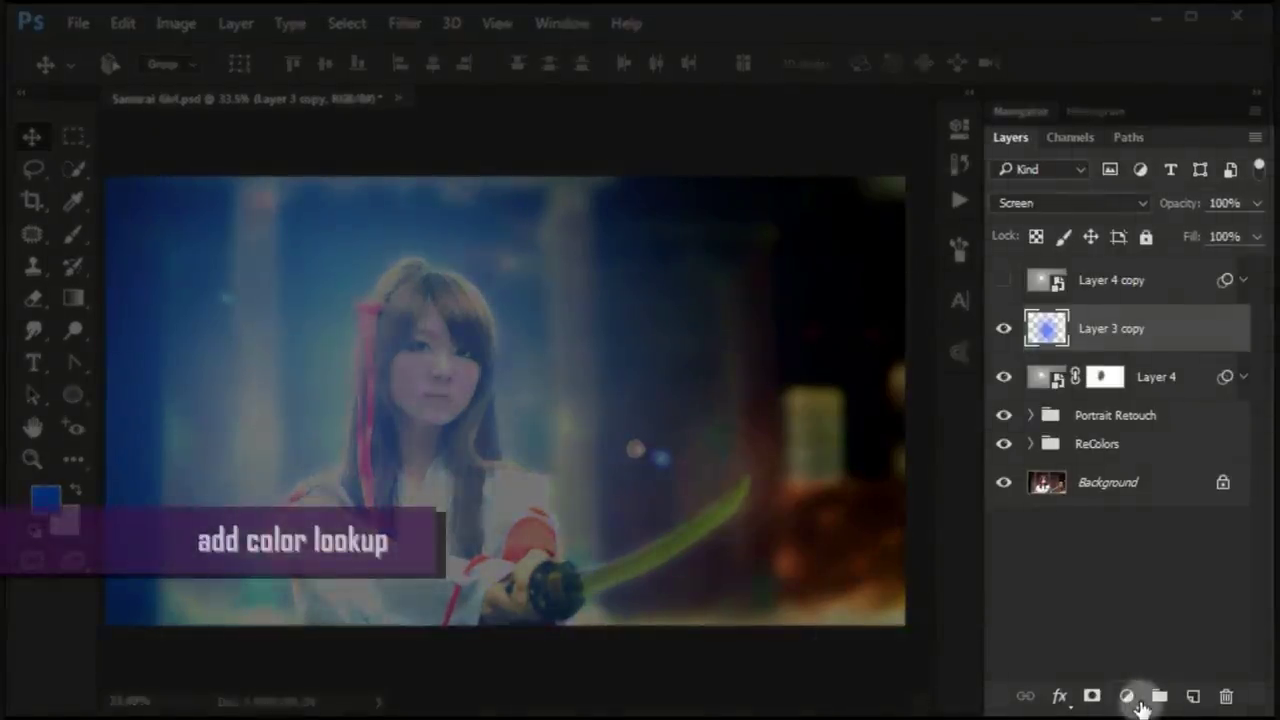
# Add a Color Lookup adjustment layer using the Candlelight.CUBE 3D LUT
pyautogui.click(1130, 697)
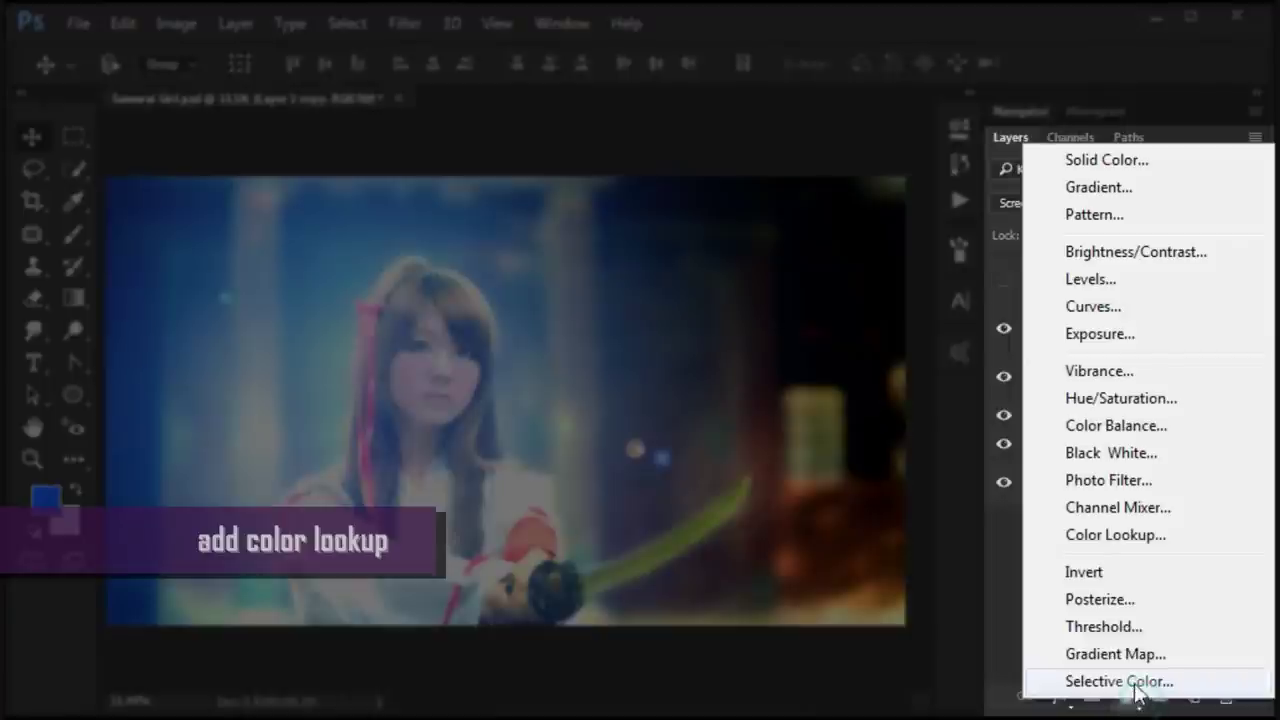
pyautogui.click(1143, 537)
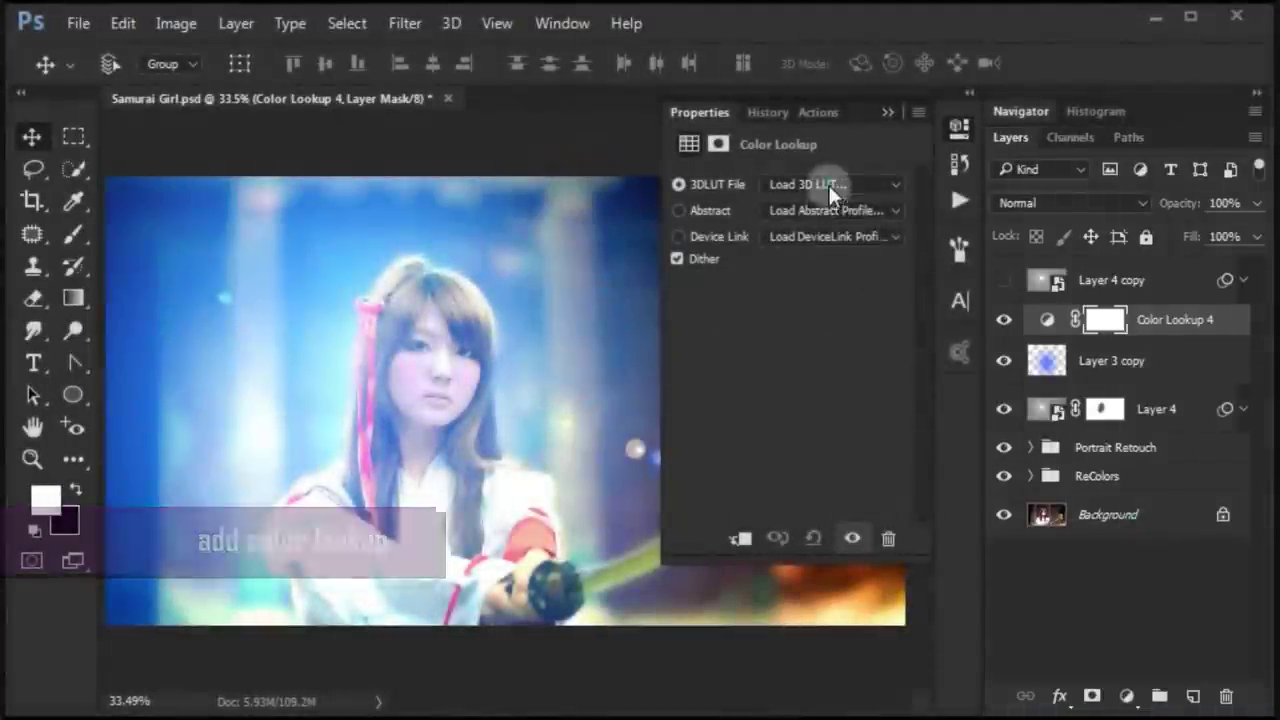
pyautogui.click(829, 185)
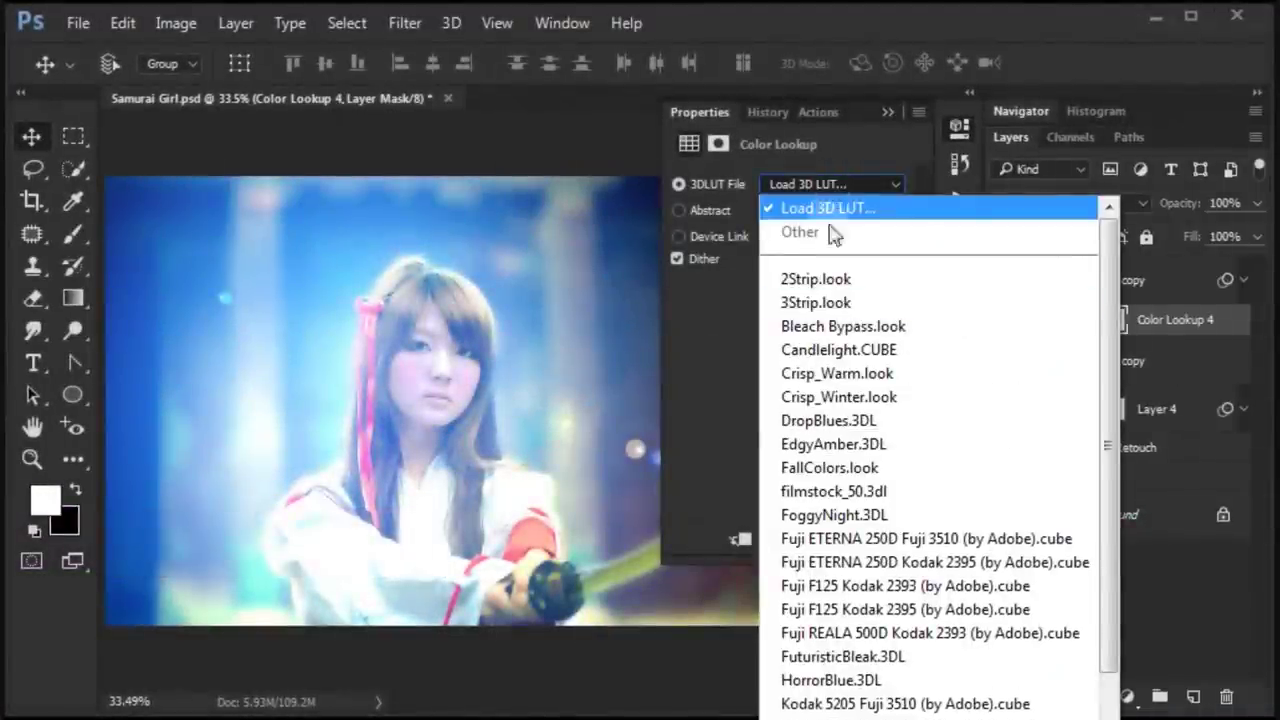
pyautogui.click(967, 356)
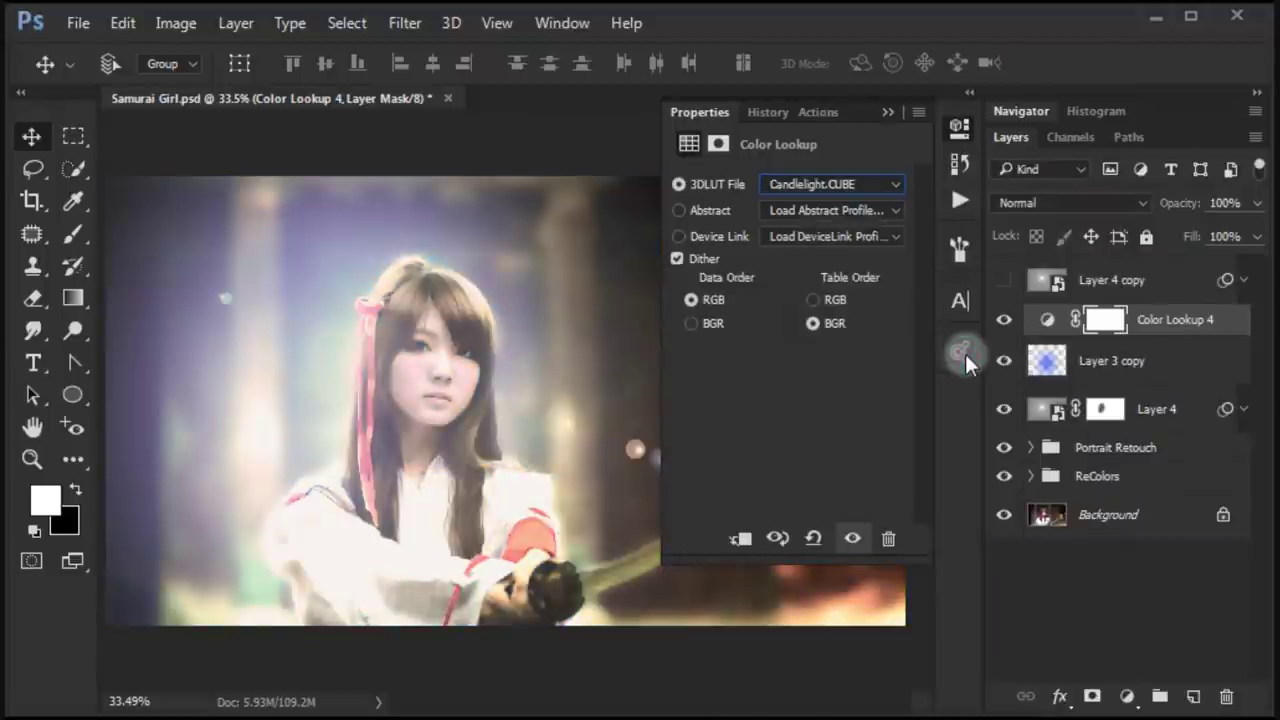
pyautogui.click(888, 110)
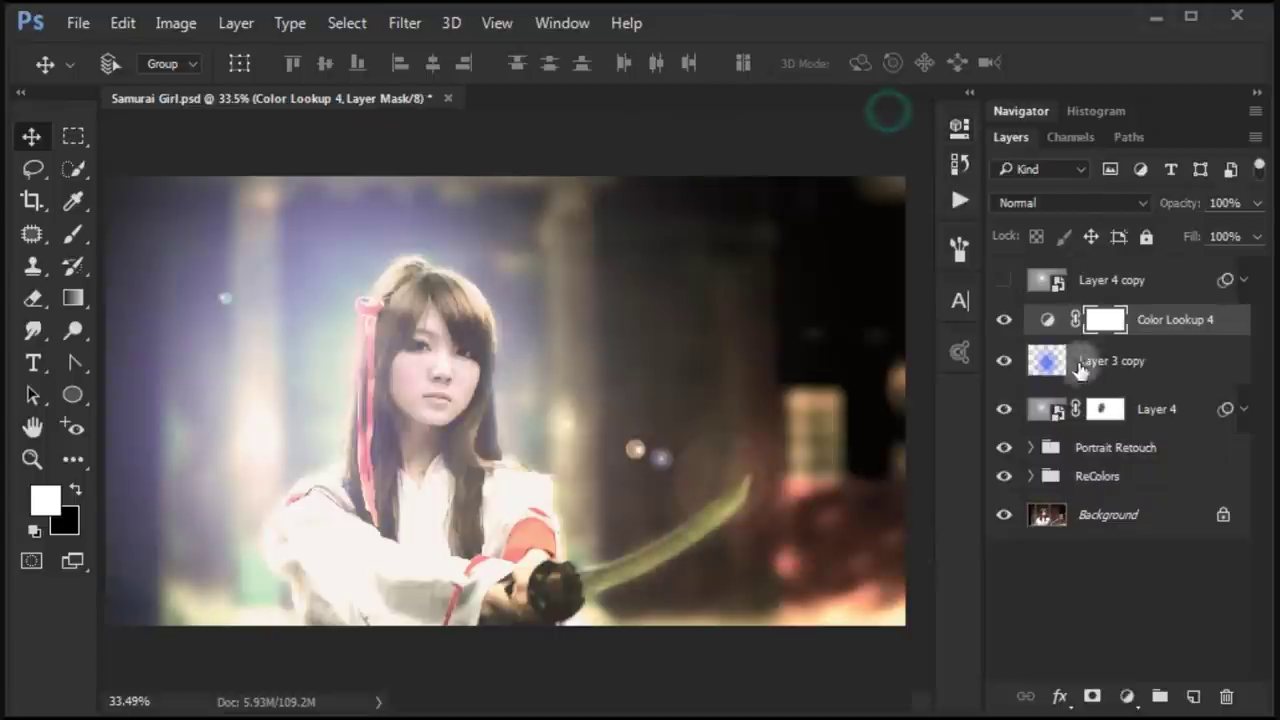
# Set the lookup layer to Darken, toggle its visibility to compare, and choose the standard Eraser
pyautogui.click(1062, 202)
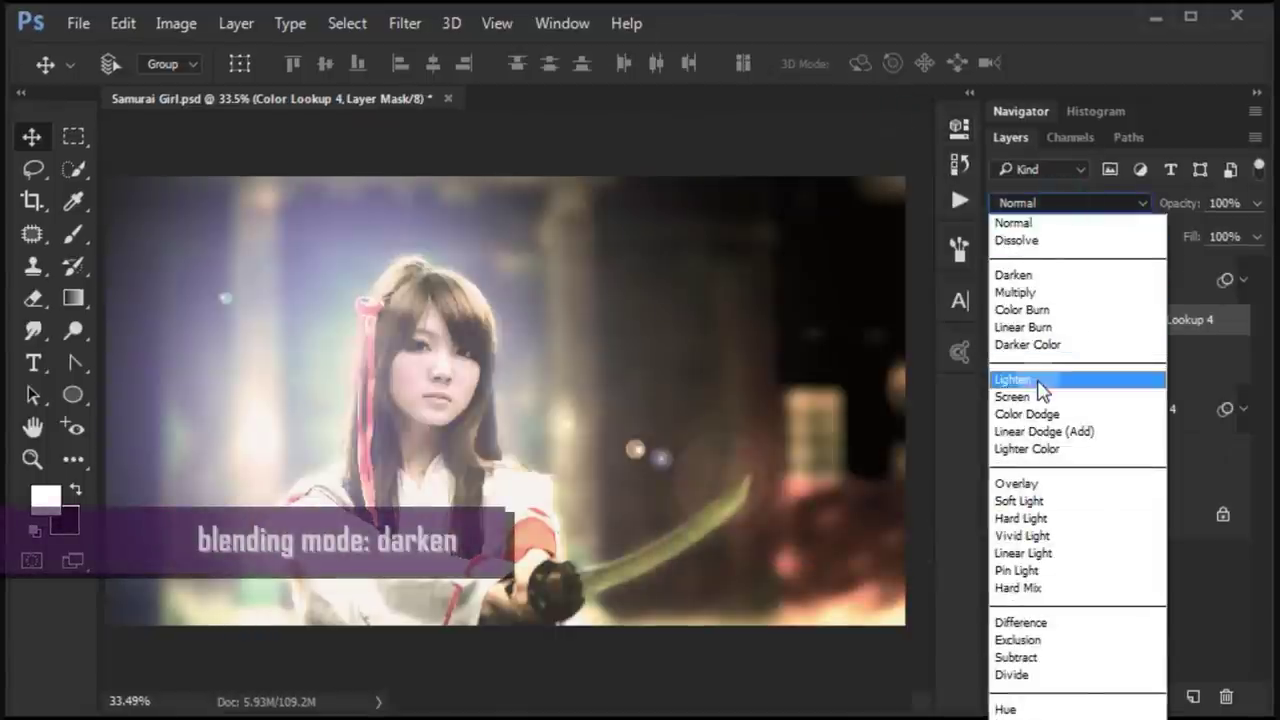
pyautogui.click(1048, 276)
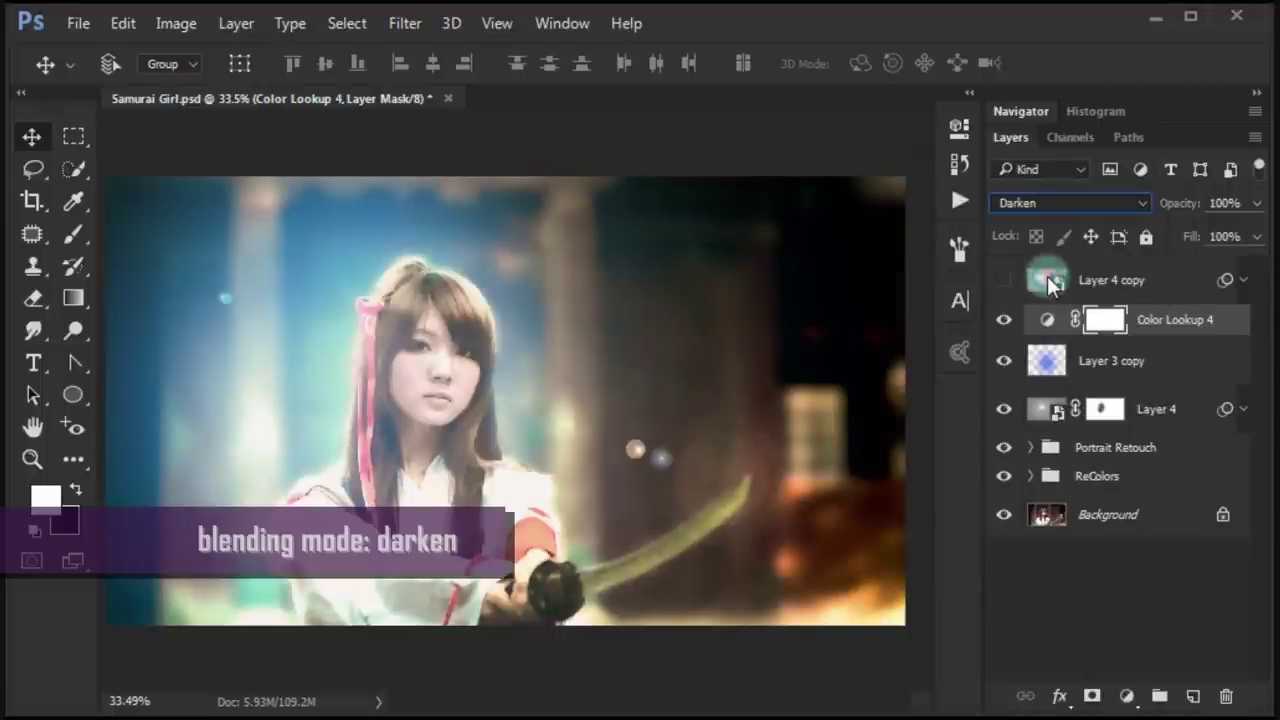
pyautogui.click(1008, 320)
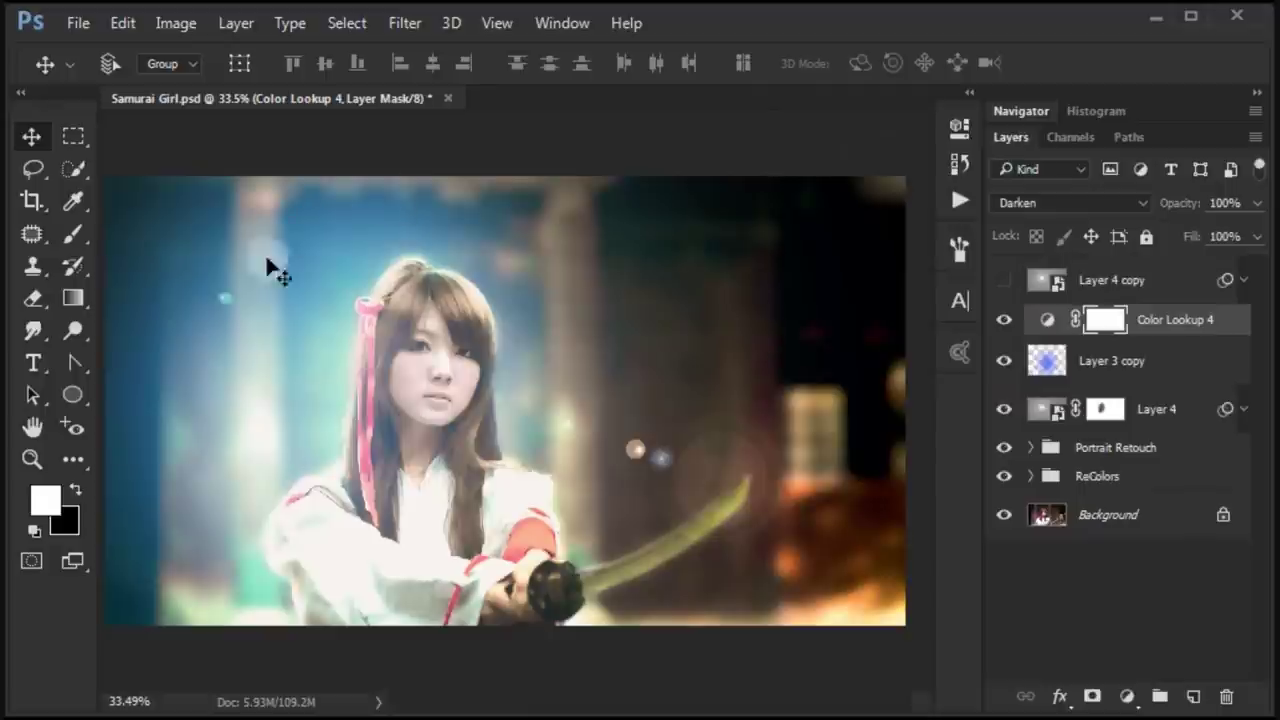
pyautogui.click(38, 306)
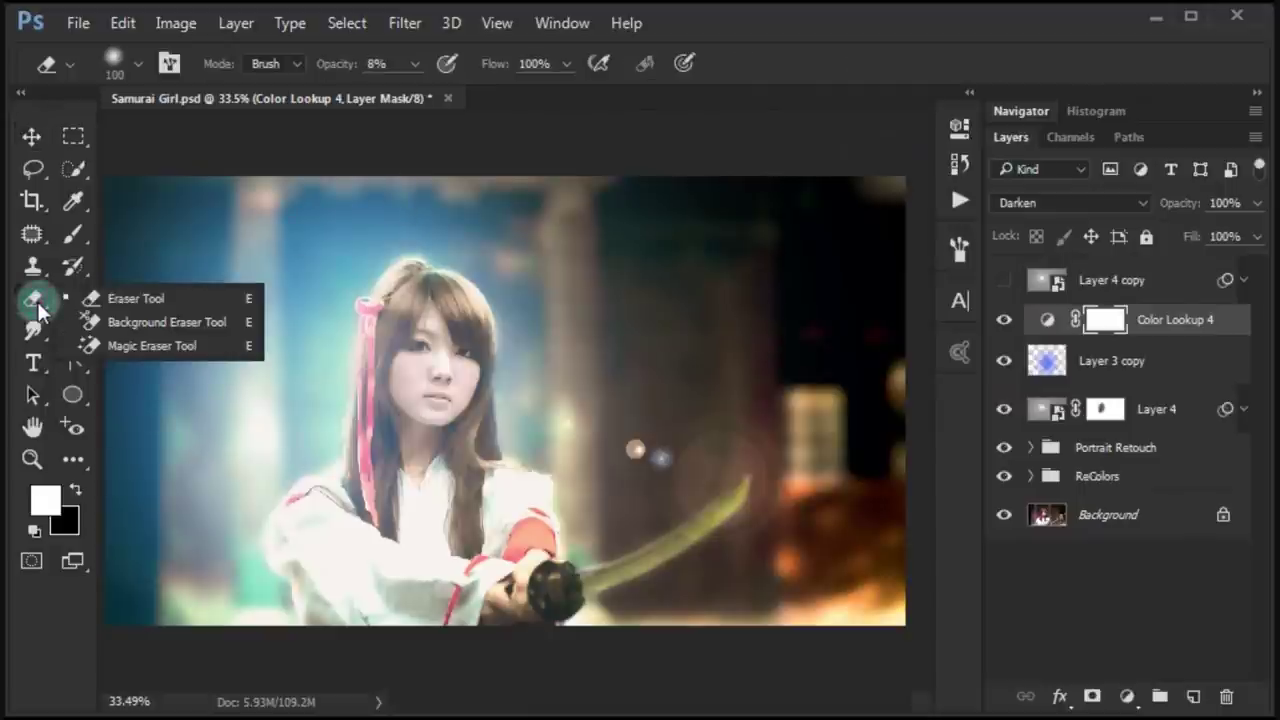
pyautogui.click(187, 304)
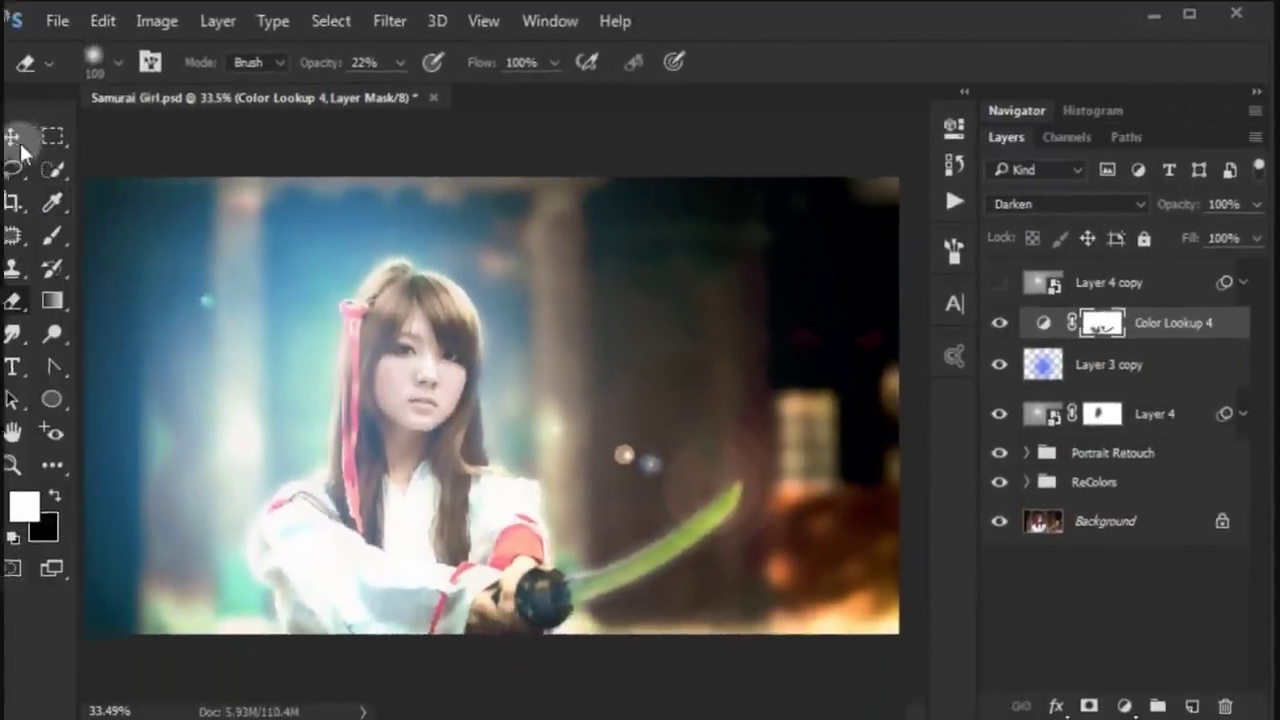
# Add a Gradient Map, load the Photographic Toning gradients, and apply the Blue 2 preset
pyautogui.press('v')
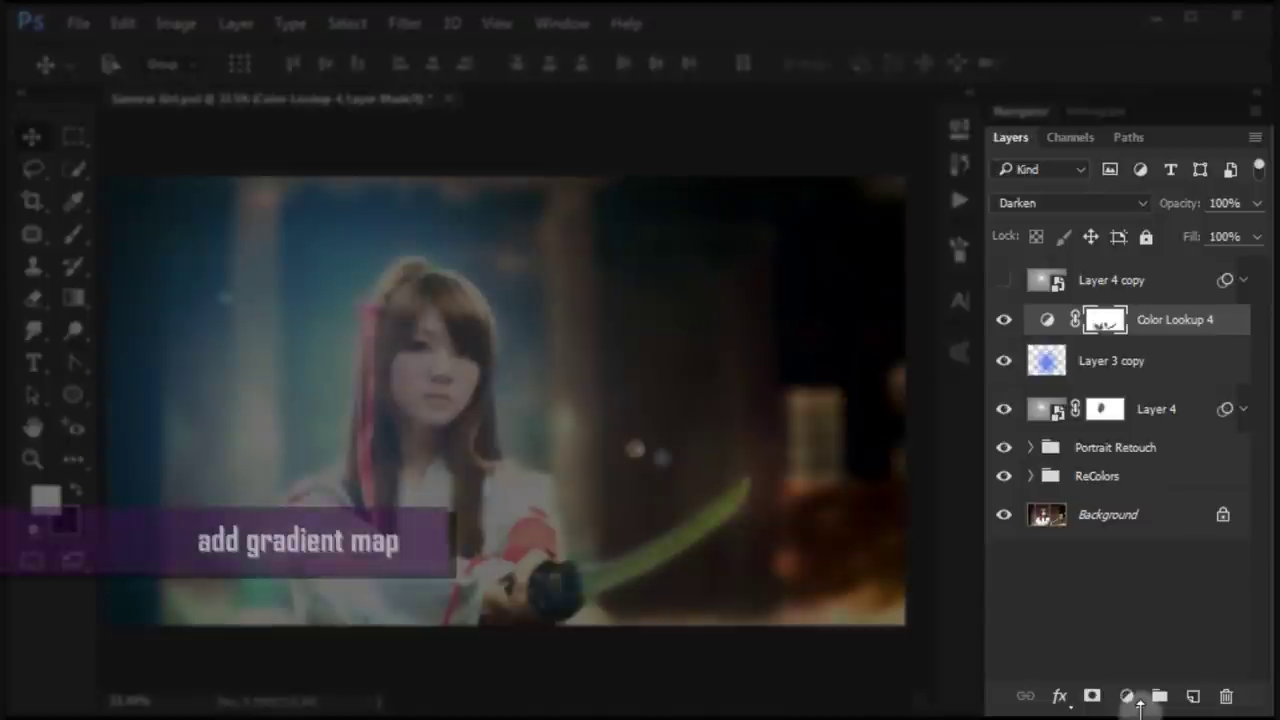
pyautogui.click(1128, 697)
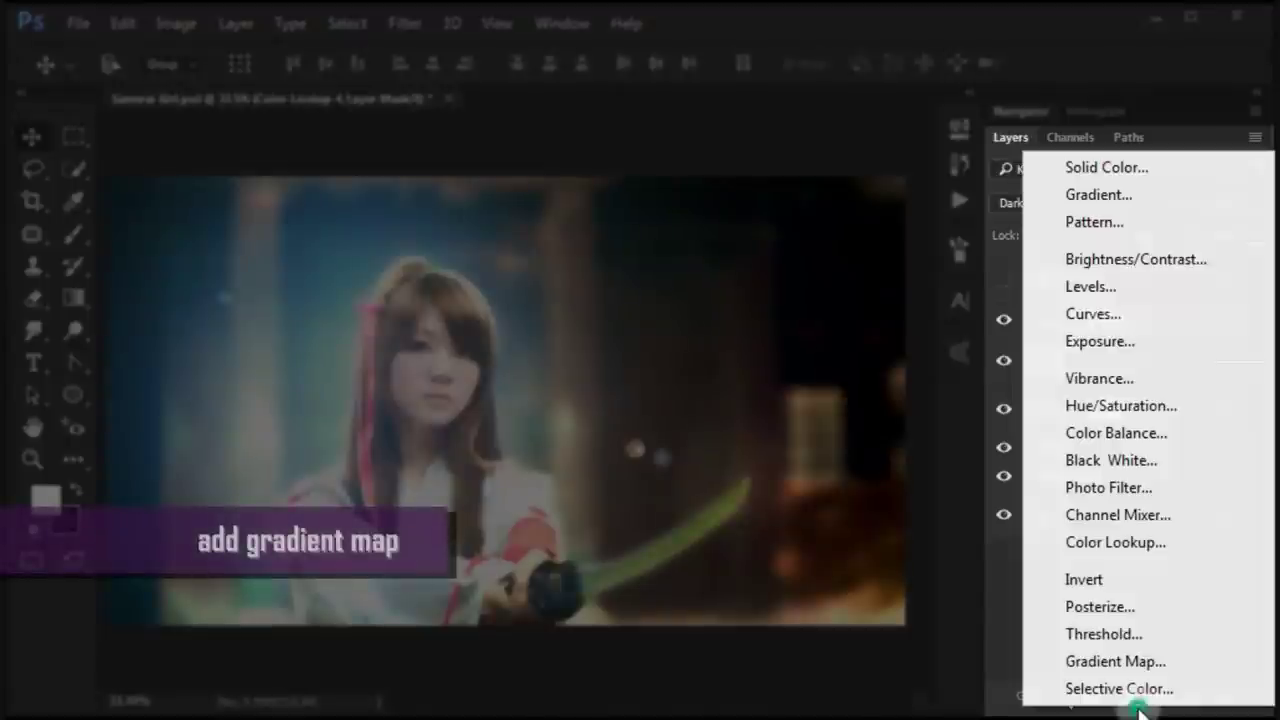
pyautogui.click(1209, 663)
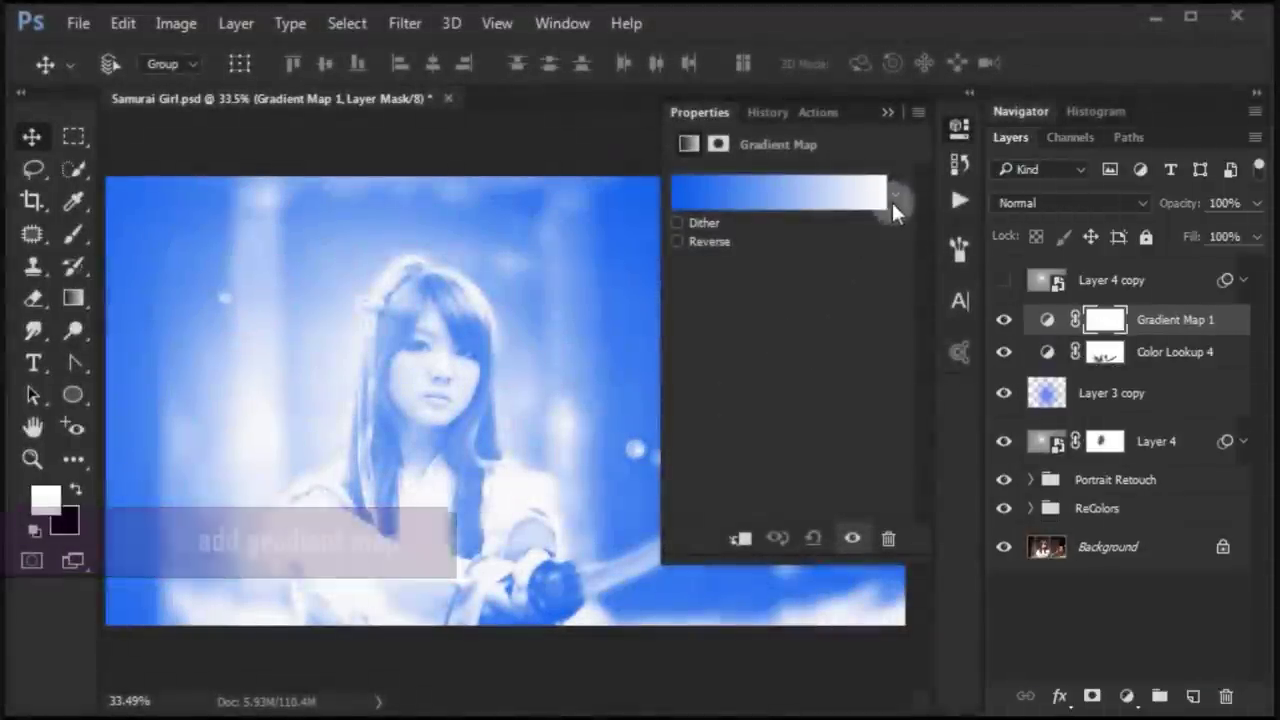
pyautogui.click(893, 198)
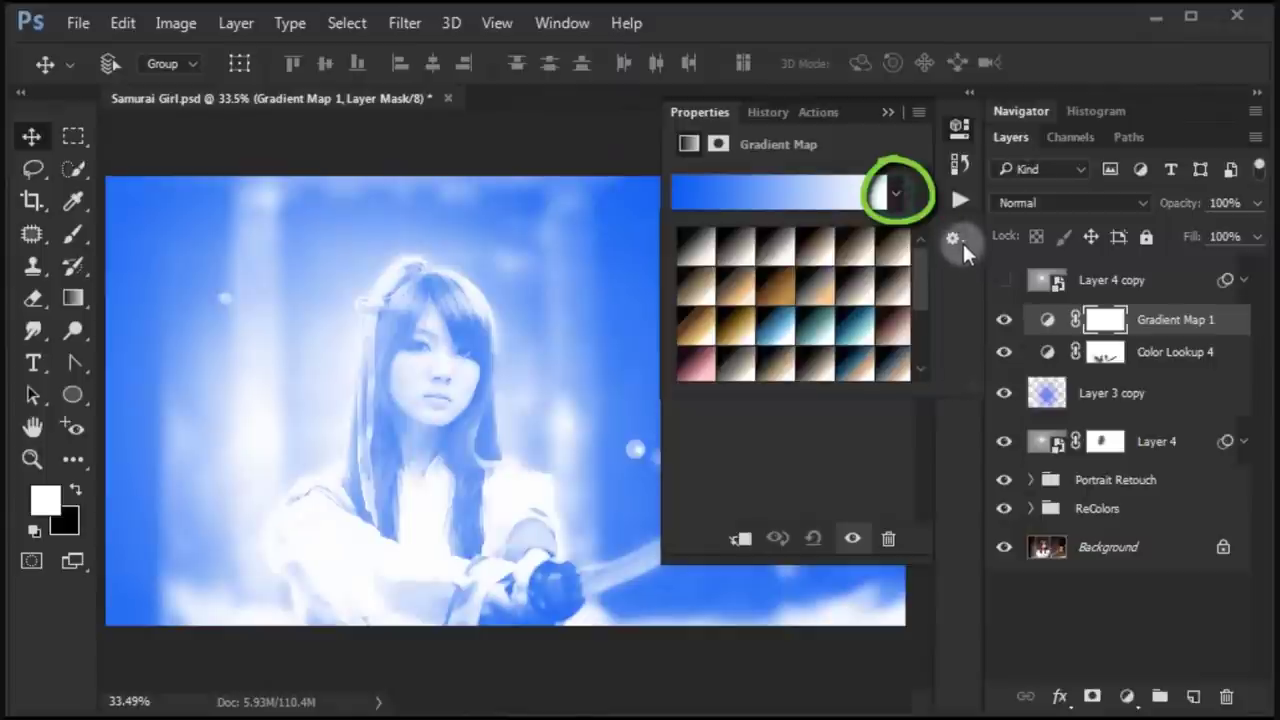
pyautogui.click(959, 240)
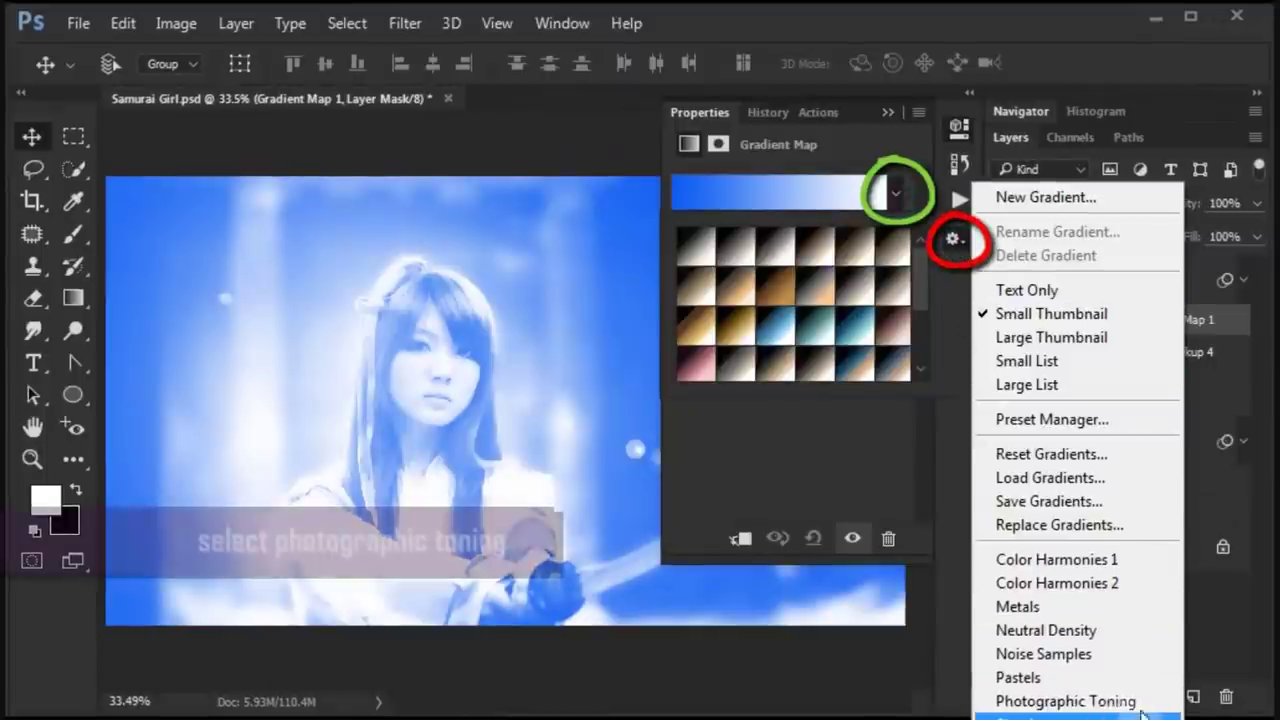
pyautogui.click(1150, 703)
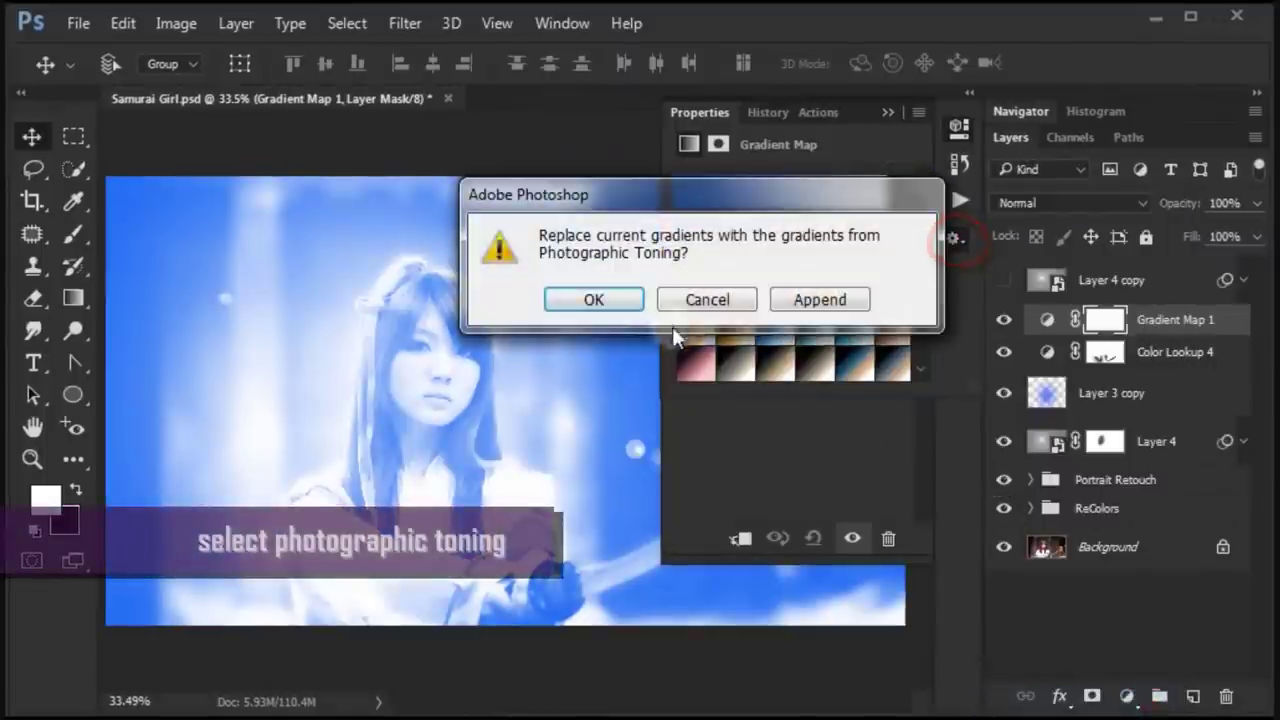
pyautogui.press('Return')
pyautogui.moveTo(925, 295)
pyautogui.mouseDown()
pyautogui.moveTo(918, 385)
pyautogui.moveTo(919, 268)
pyautogui.mouseUp()
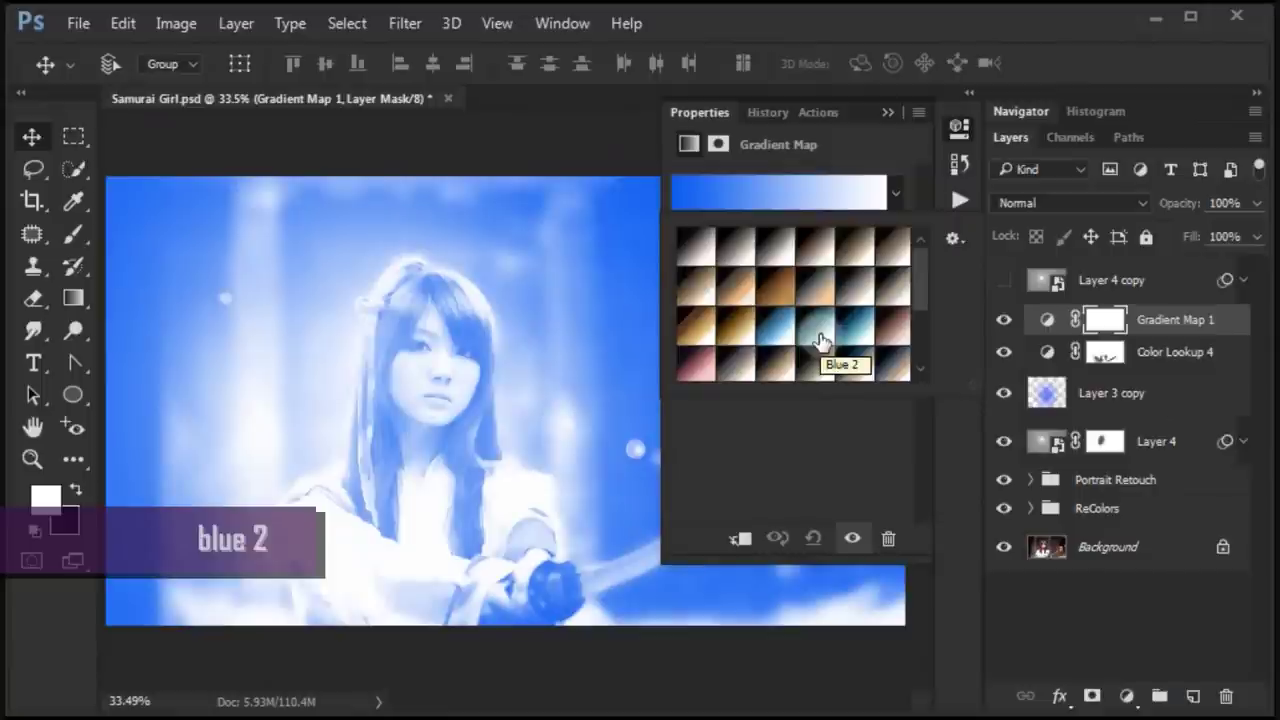
pyautogui.click(820, 340)
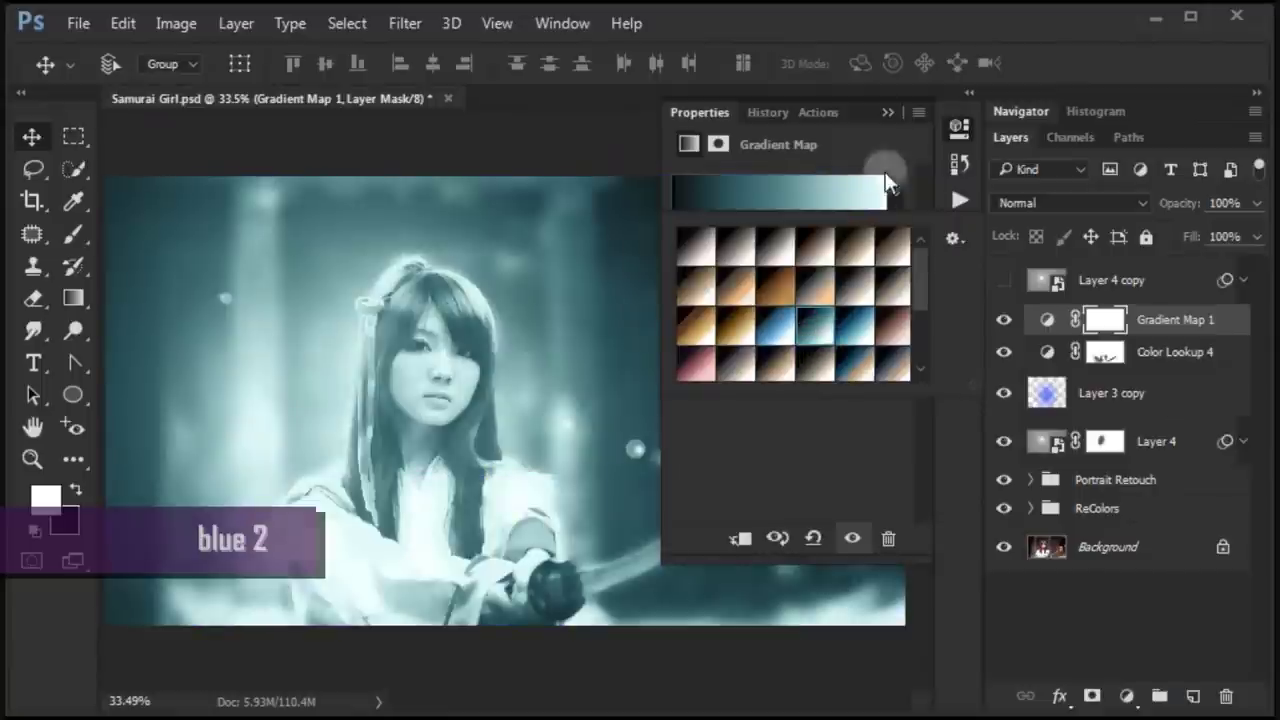
# Set Gradient Map 1 to Overlay blending at 75% opacity
pyautogui.click(886, 113)
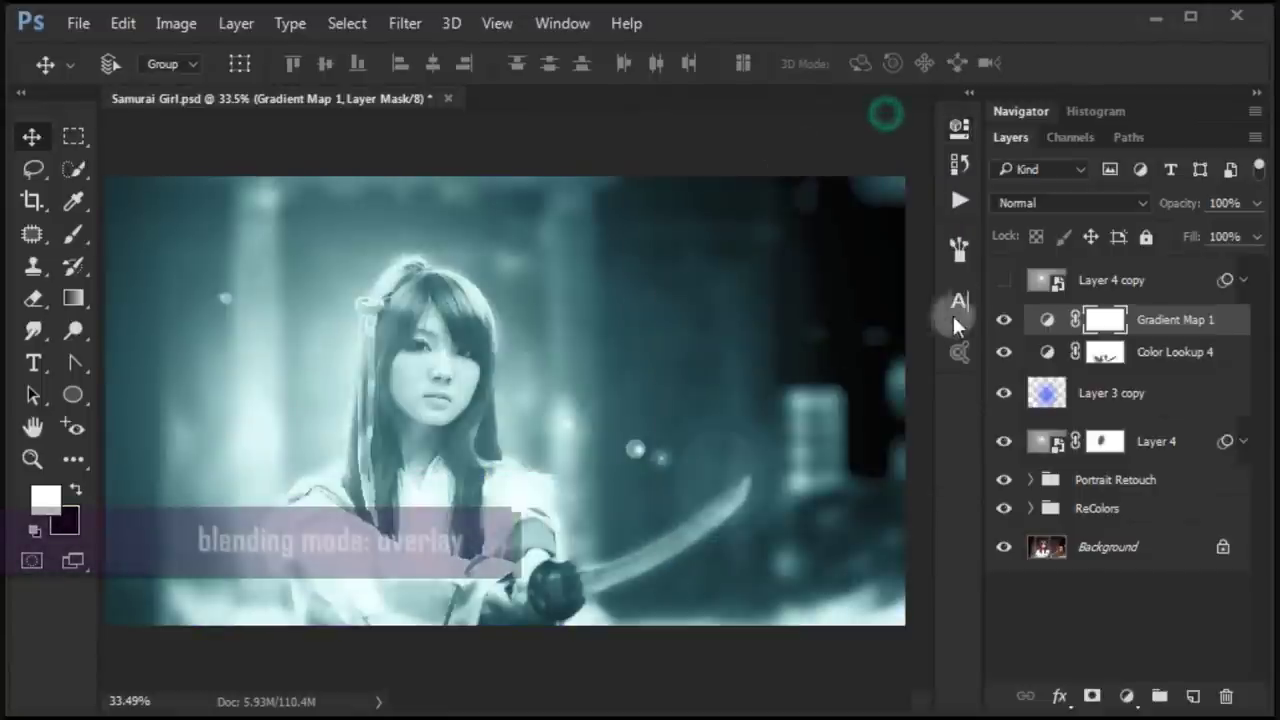
pyautogui.click(1035, 203)
pyautogui.click(1100, 483)
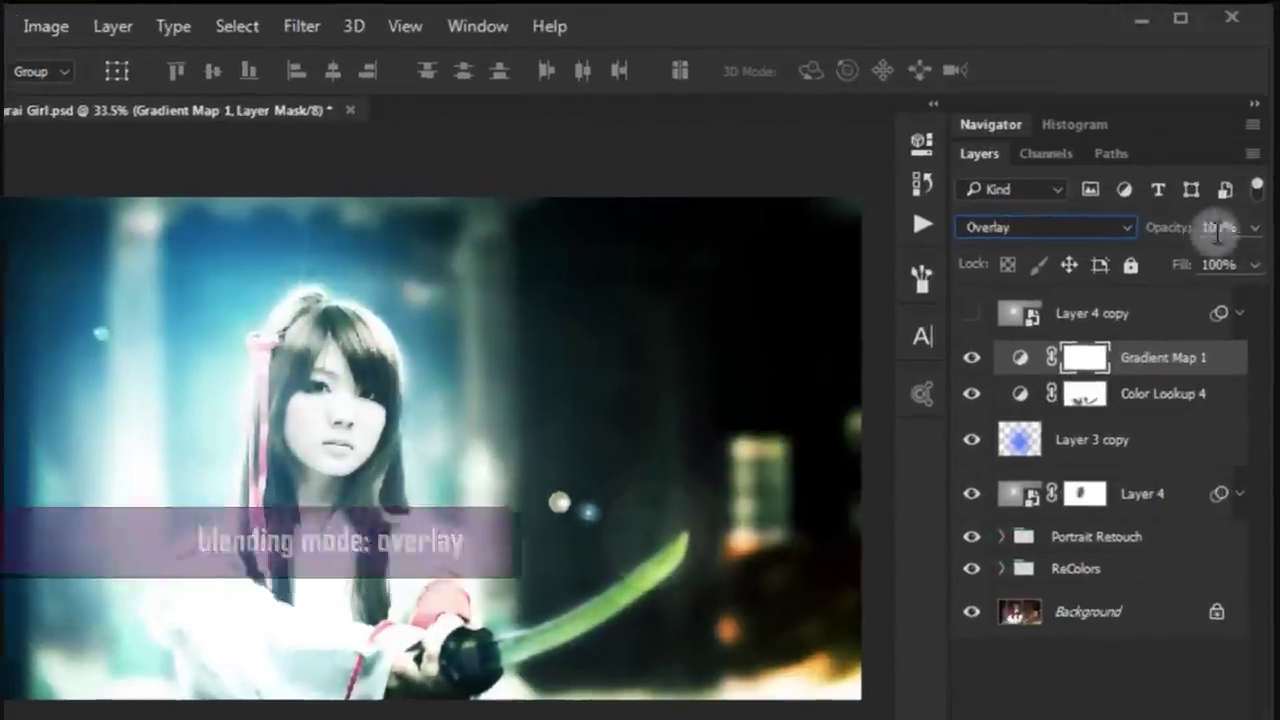
pyautogui.click(1215, 228)
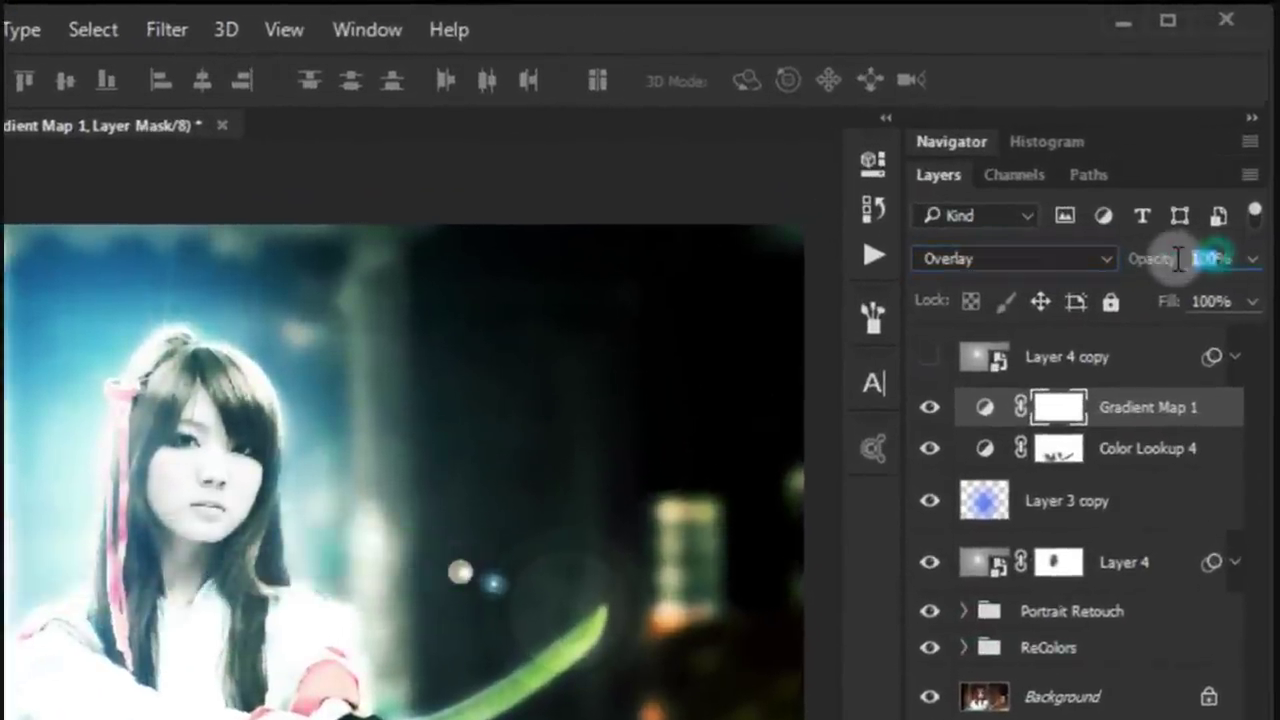
pyautogui.write('75')
pyautogui.press('Return')
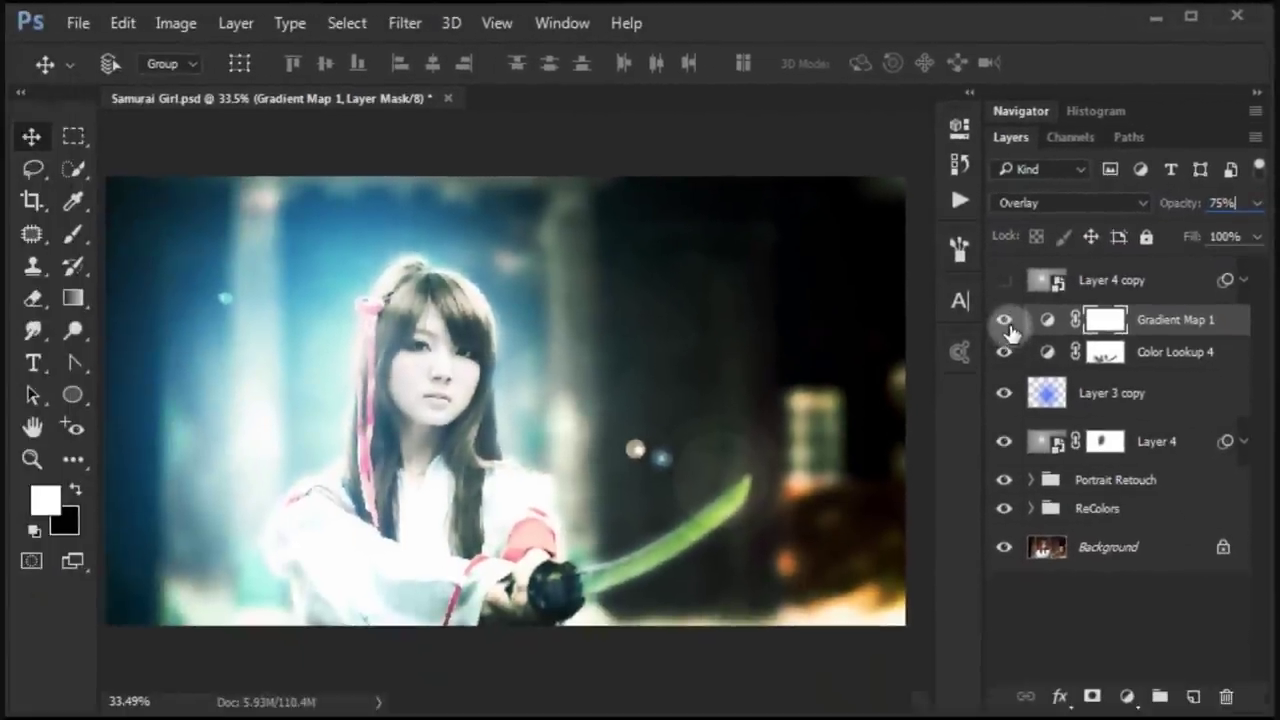
# Toggle Gradient Map 1's visibility to compare, then choose the standard Eraser
pyautogui.click(1006, 322)
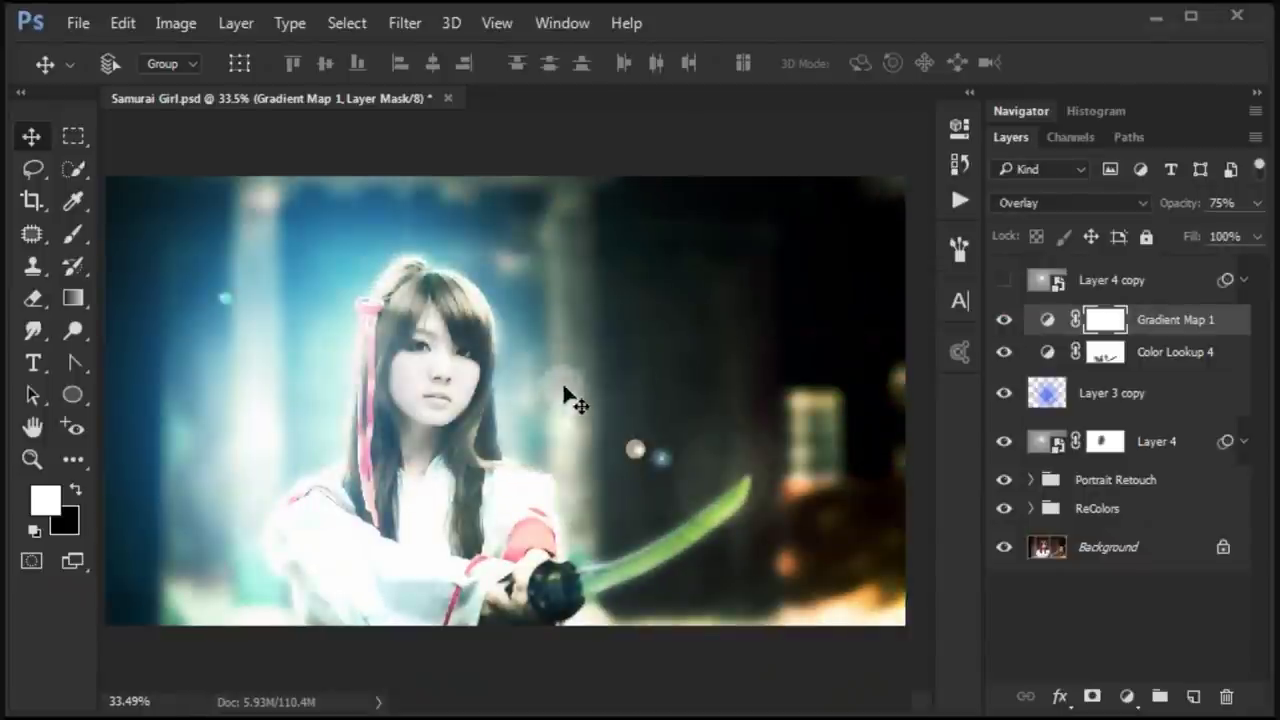
pyautogui.click(34, 314)
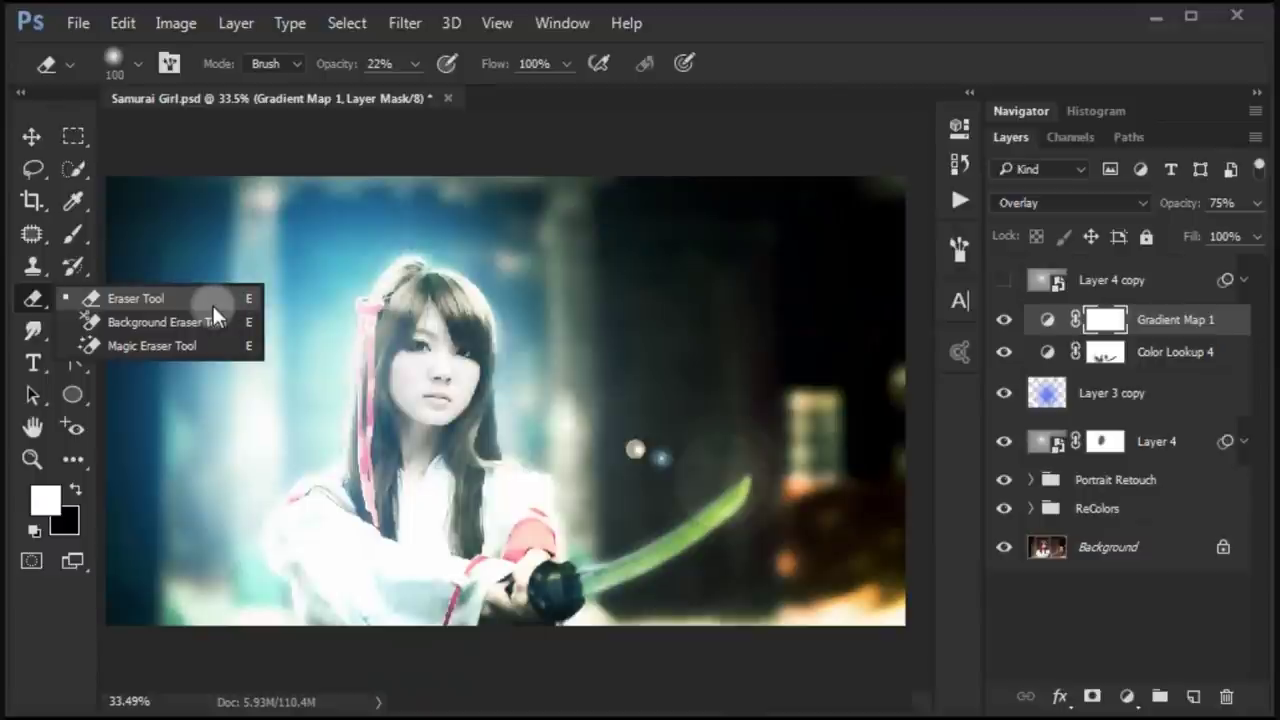
pyautogui.click(213, 305)
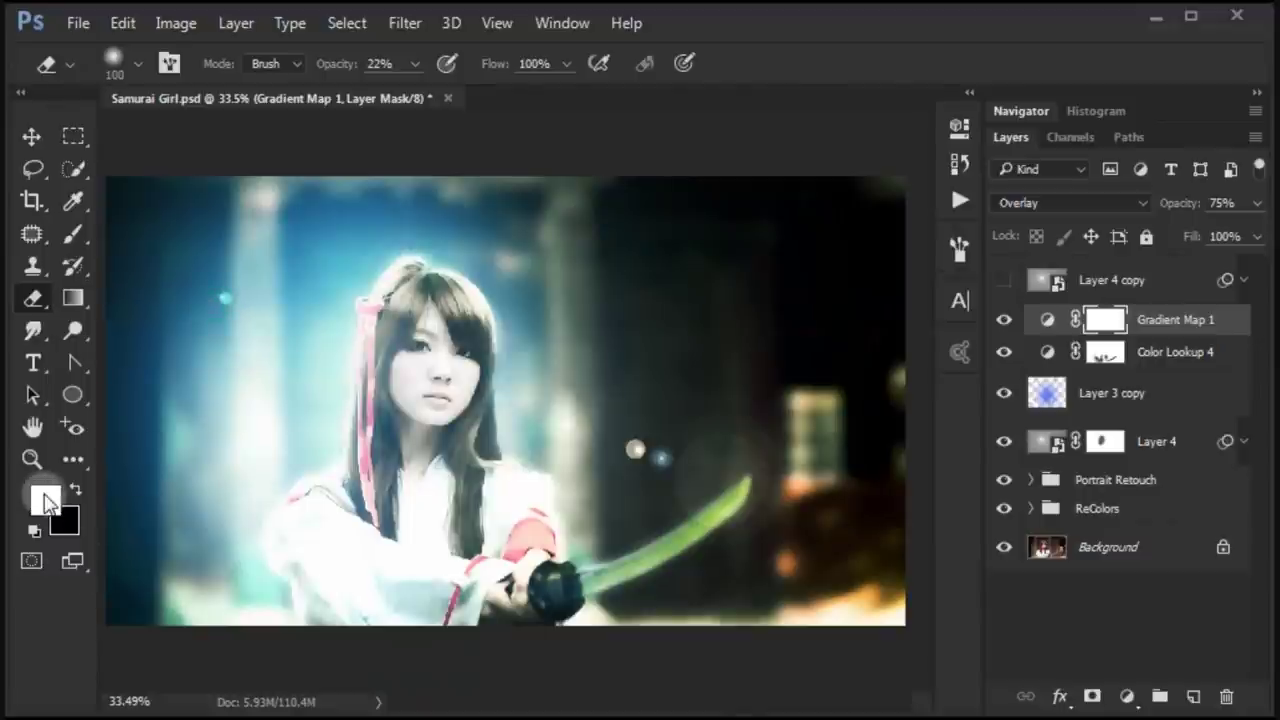
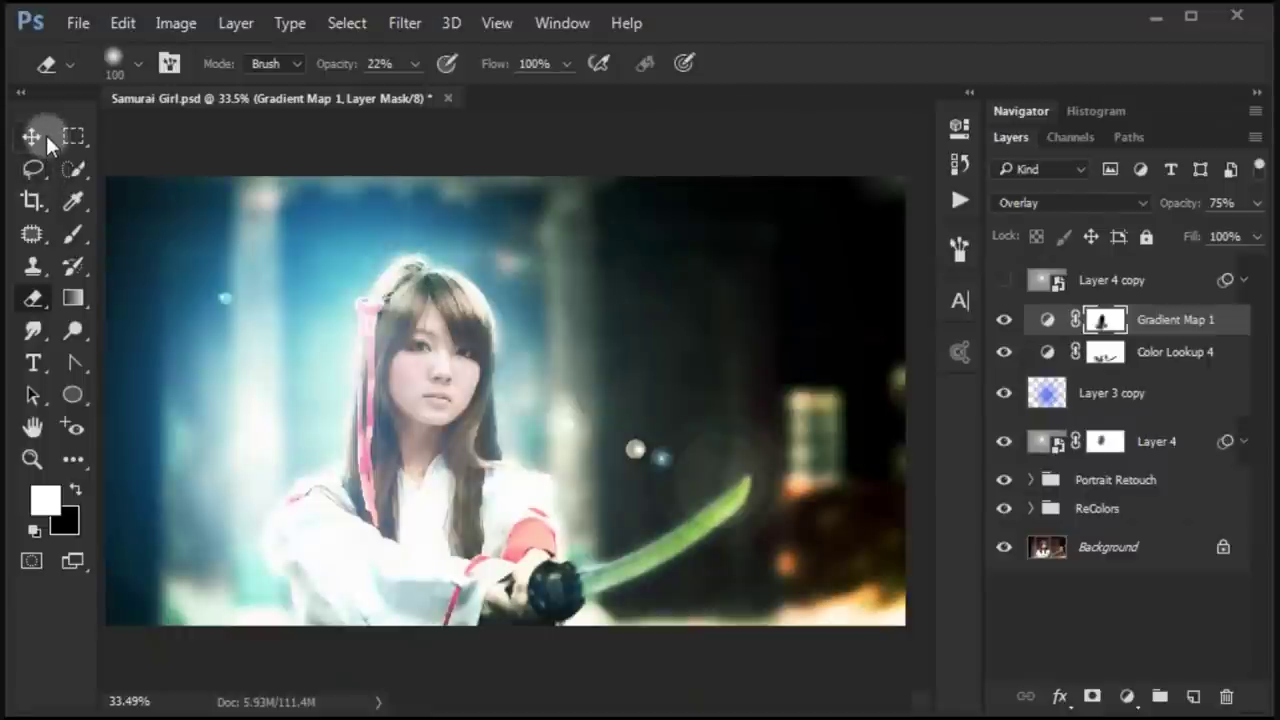
# Group Gradient Map 1, Color Lookup 4, Layer 3 copy and Layer 4 as 'Sinematic Scene'
pyautogui.click(40, 135)
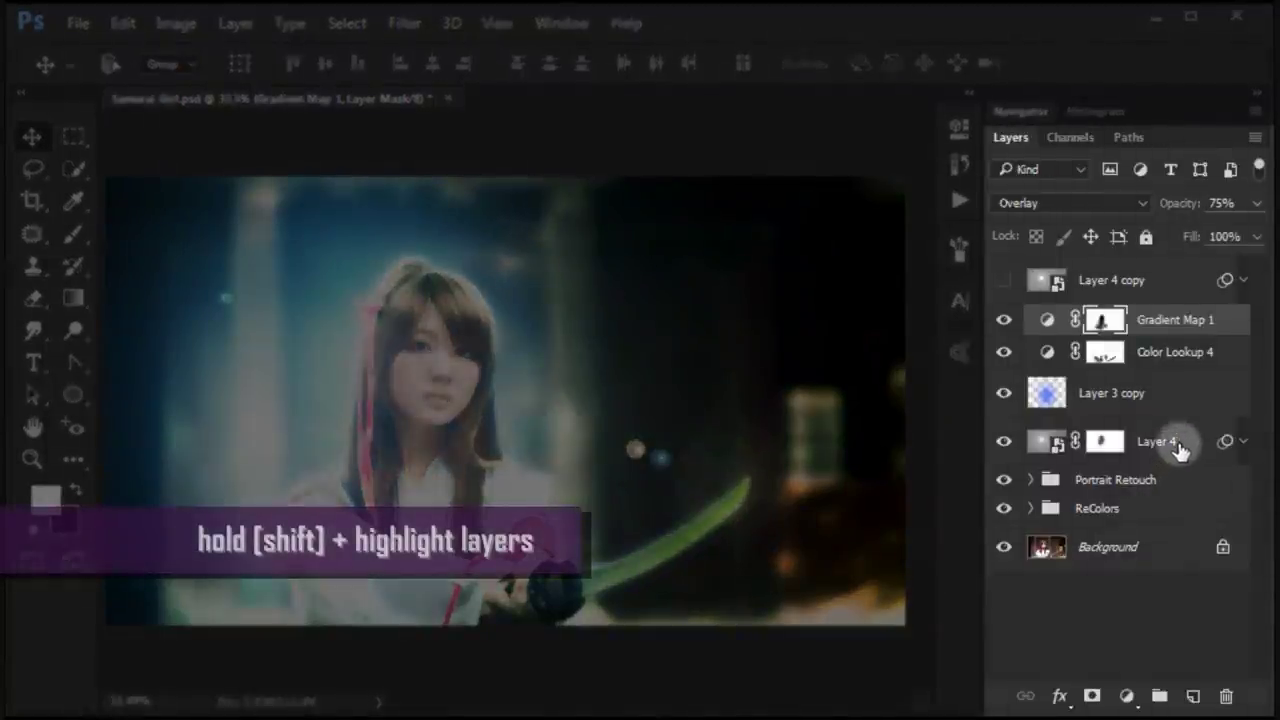
pyautogui.keyDown('shift'); pyautogui.click(1178, 444); pyautogui.keyUp('shift')
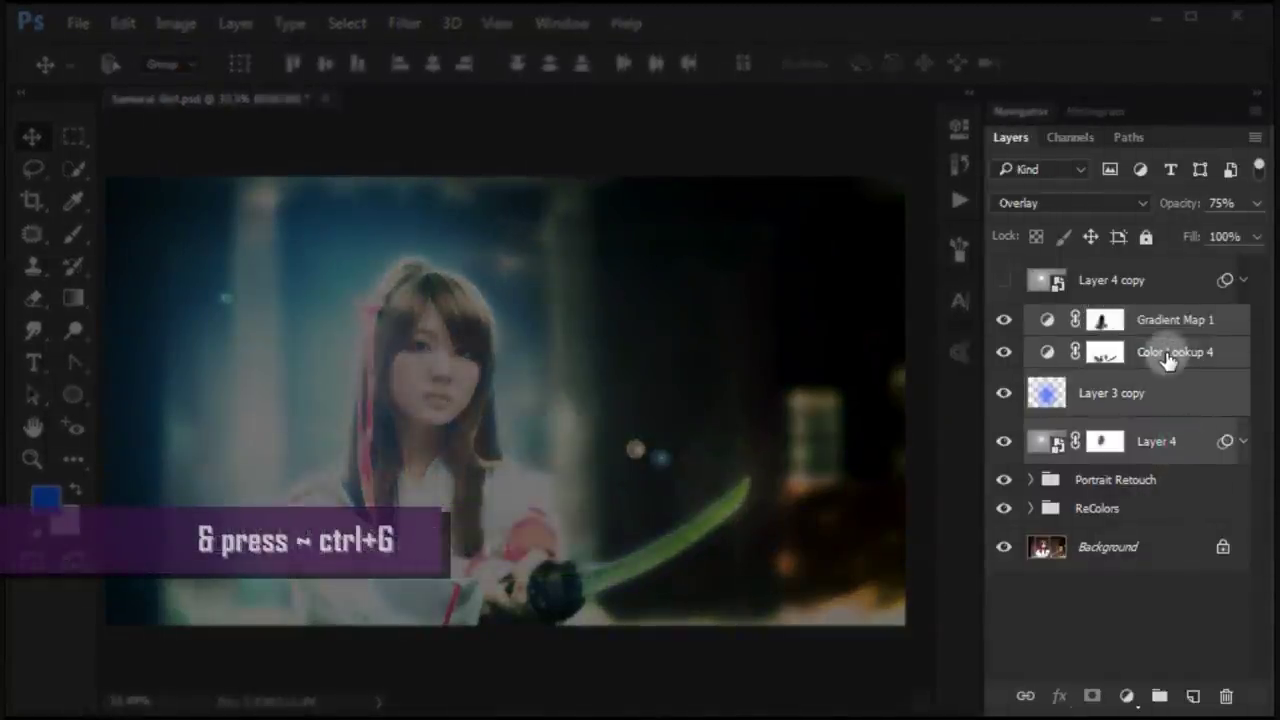
pyautogui.hotkey('ctrl', 'g')
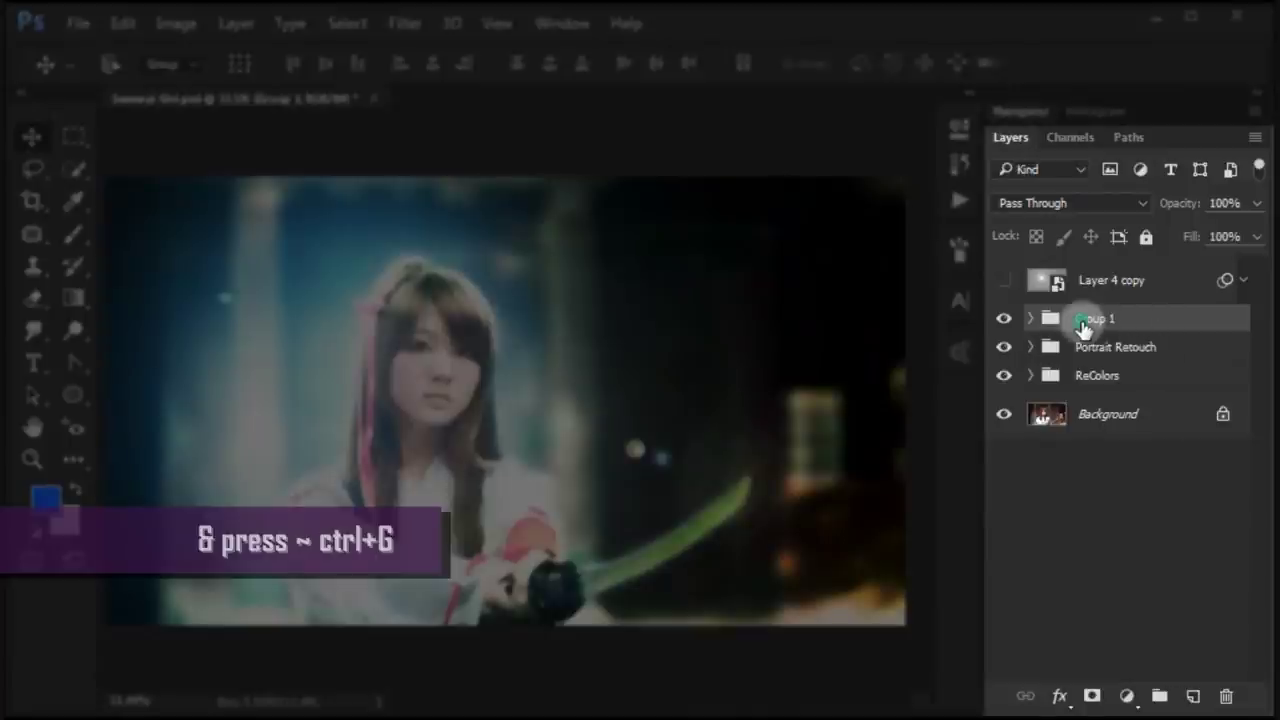
pyautogui.doubleClick(1083, 320)
pyautogui.write('Sinematic Scene')
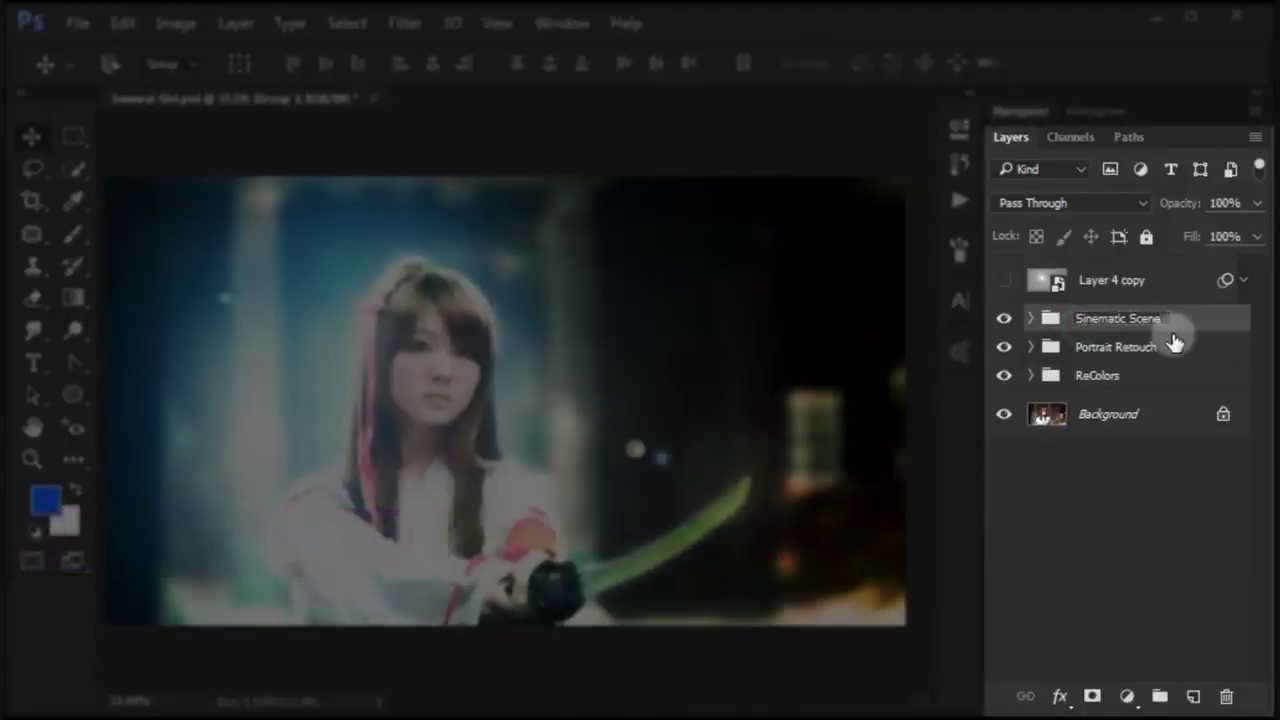
pyautogui.press('Return')
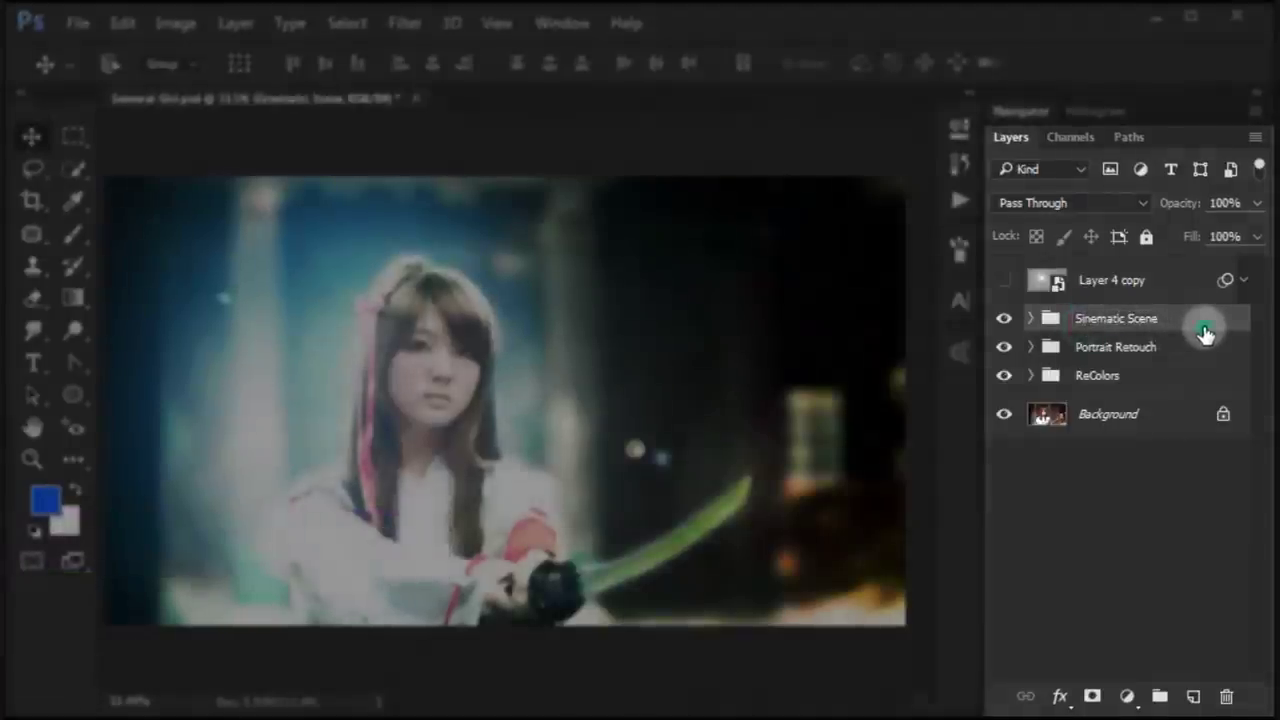
# Make the Layer 4 copy lens flare visible in Hard Light and expand its smart filters
pyautogui.click(1004, 320)
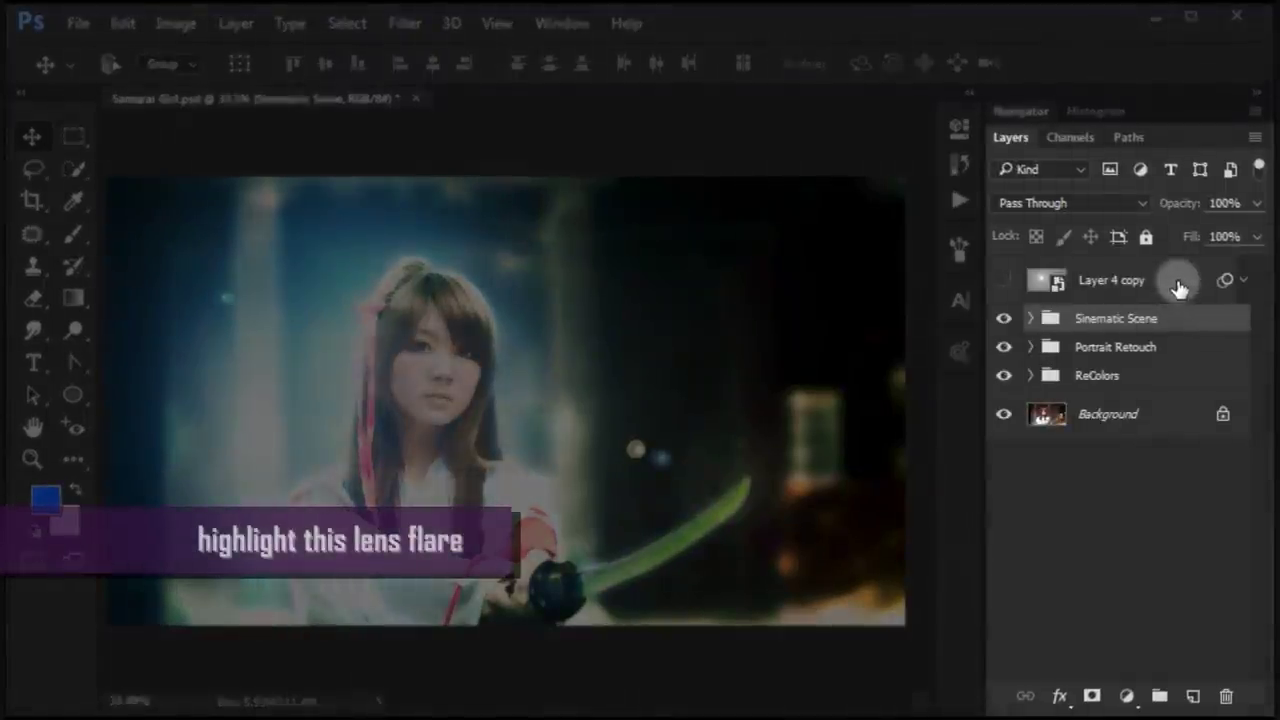
pyautogui.click(1178, 282)
pyautogui.click(1004, 281)
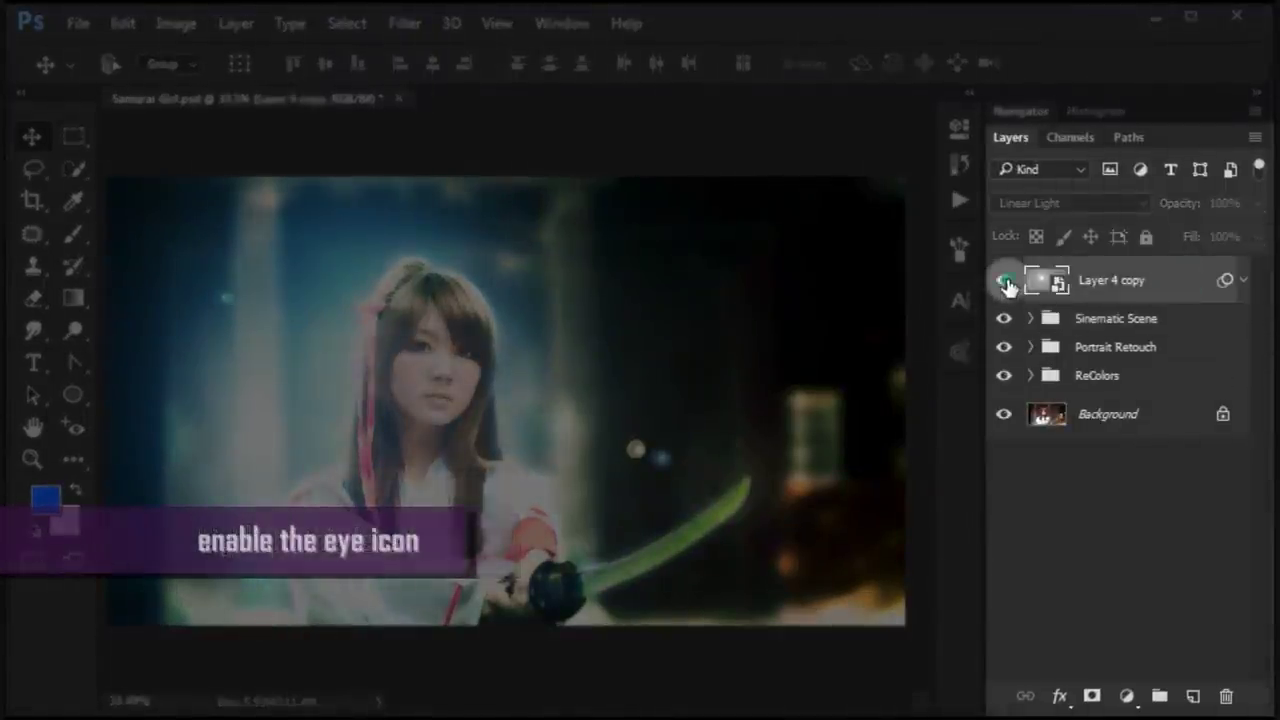
pyautogui.click(1050, 204)
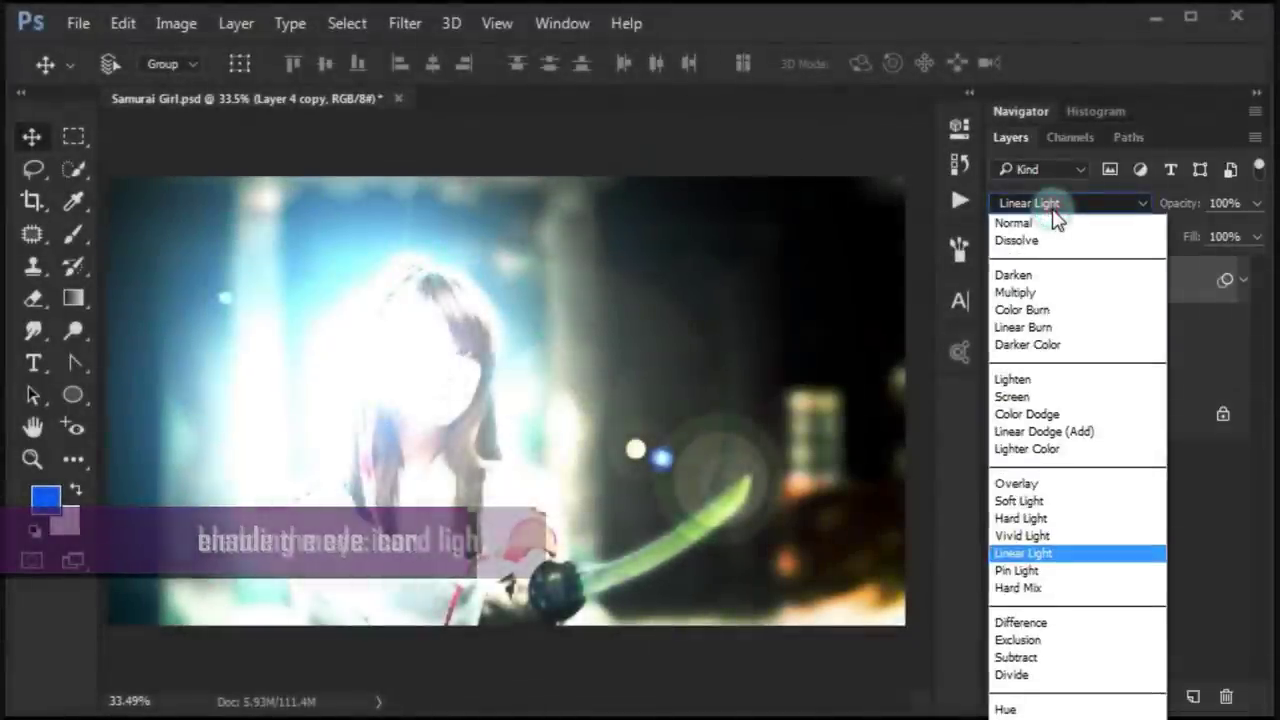
pyautogui.click(1115, 519)
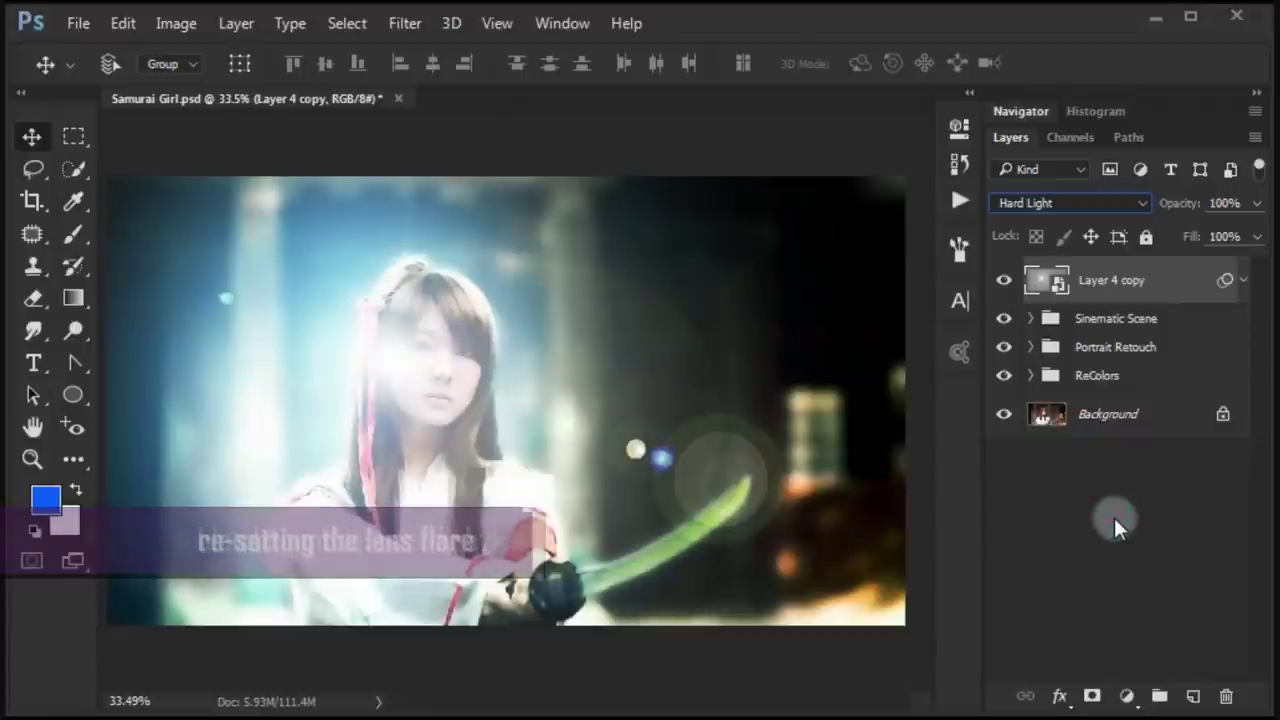
pyautogui.click(1245, 284)
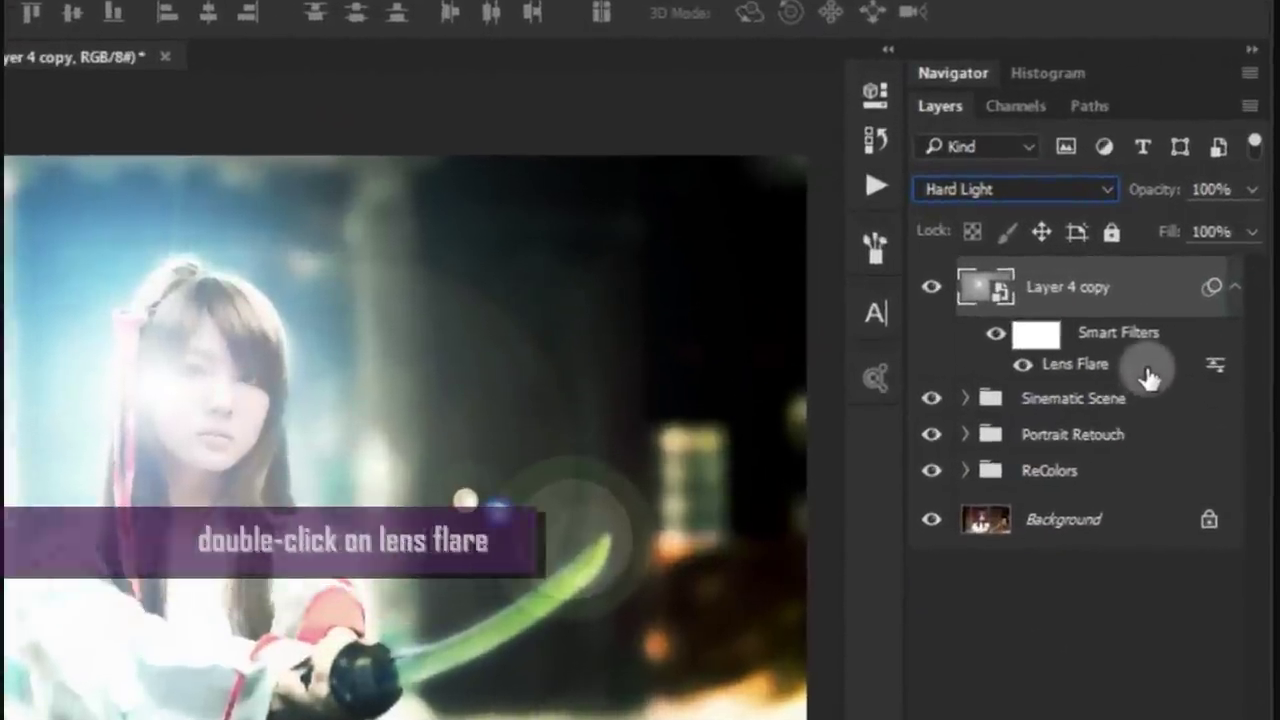
# Re-edit the Lens Flare smart filter to Movie Prime with its centre moved right
pyautogui.doubleClick(1146, 368)
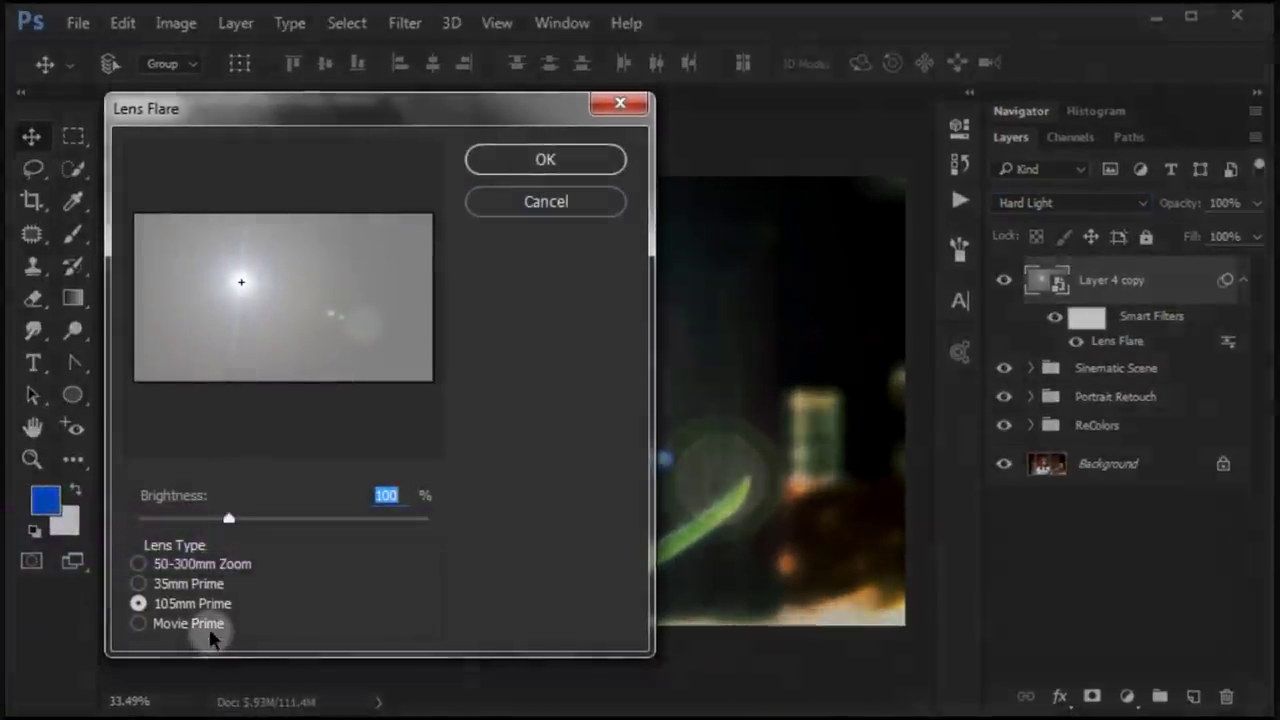
pyautogui.click(208, 626)
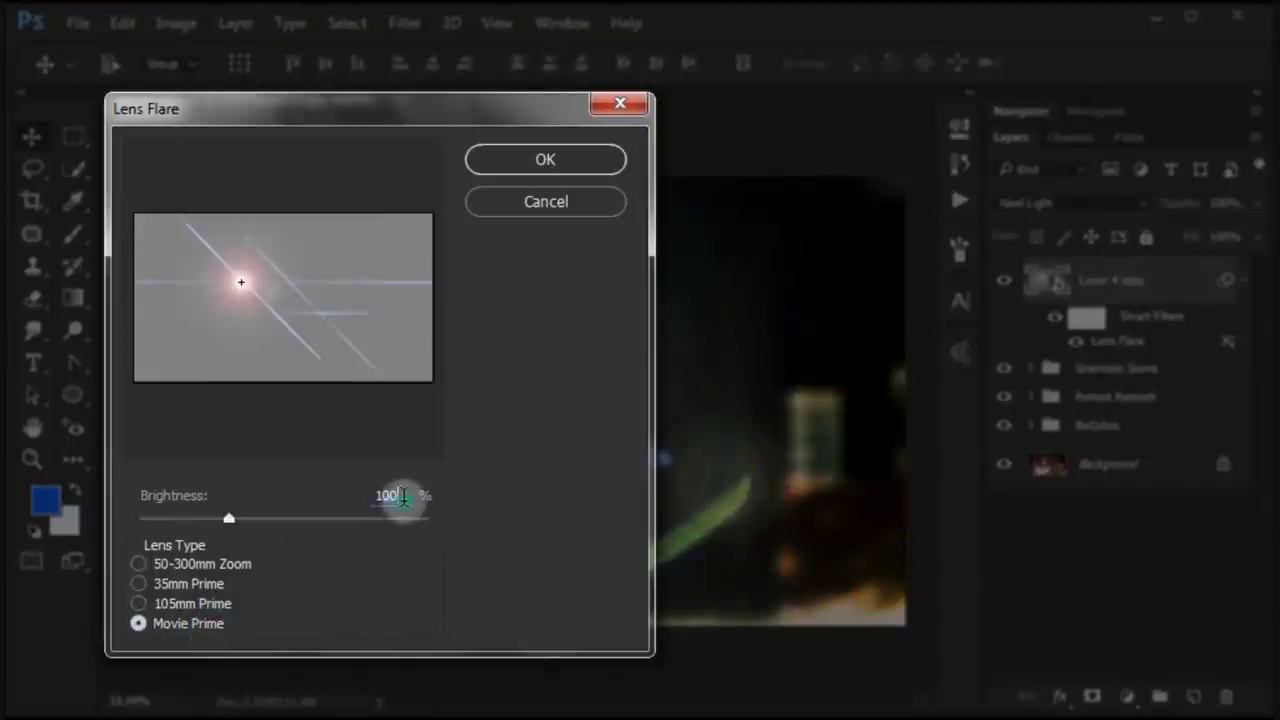
pyautogui.moveTo(321, 302); pyautogui.dragTo(356, 302)
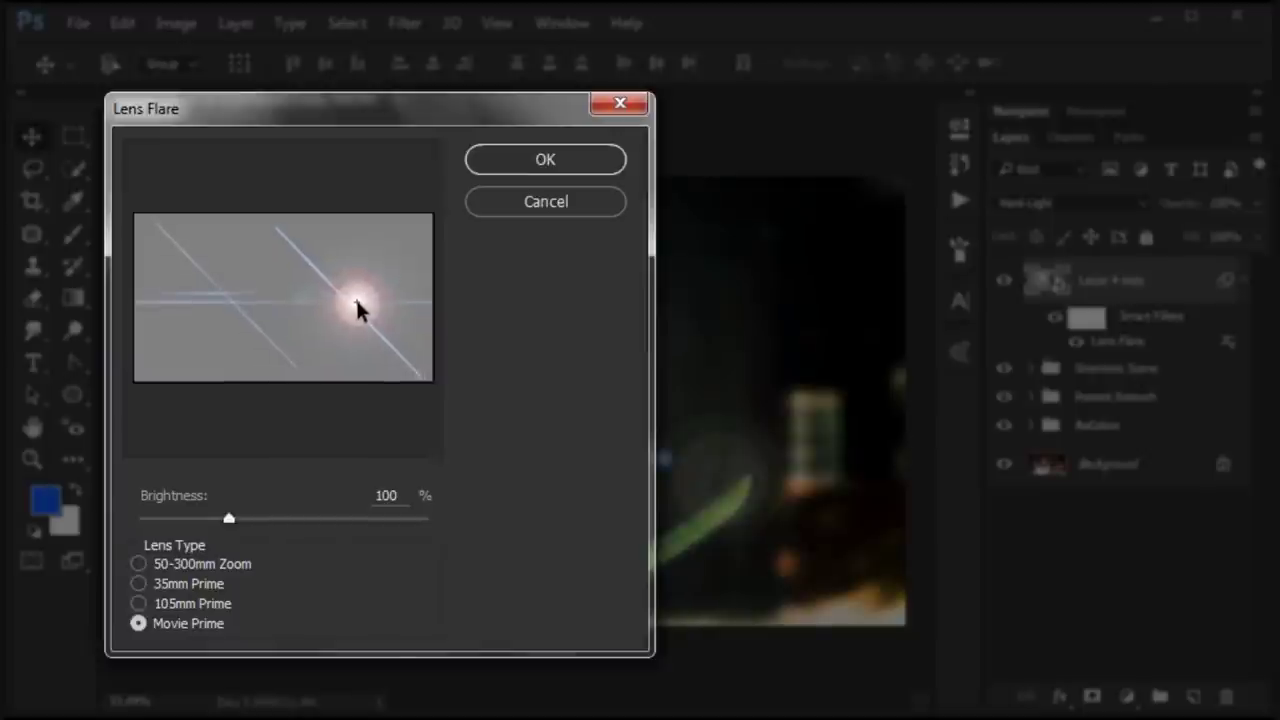
pyautogui.click(583, 160)
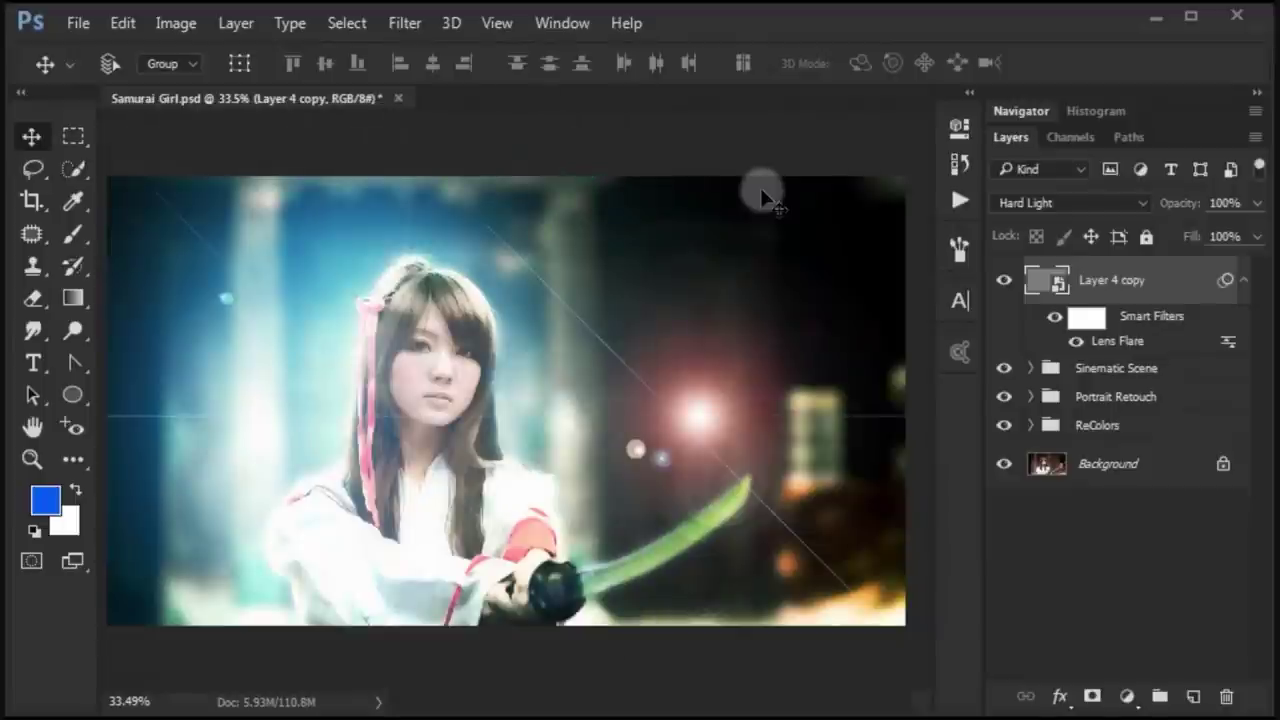
# Rasterize Layer 4 copy, flip it horizontally, and place the flare on the sword tip
pyautogui.rightClick(1150, 289)
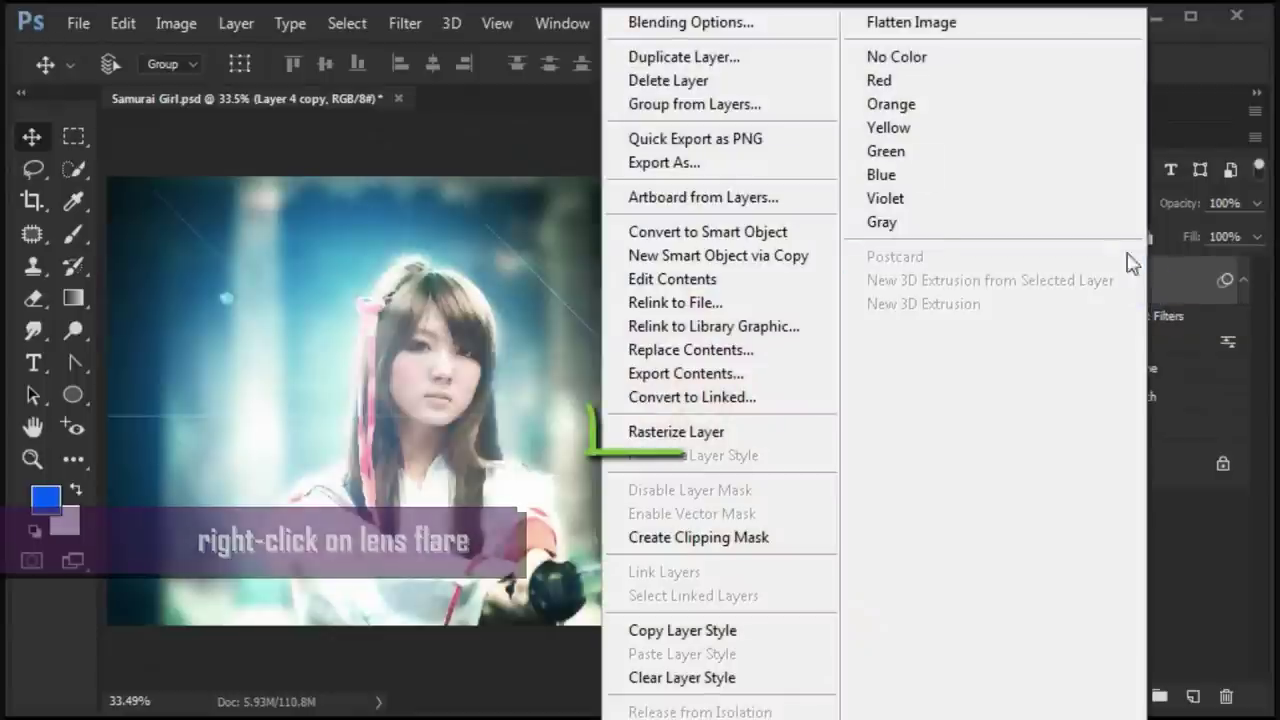
pyautogui.click(758, 438)
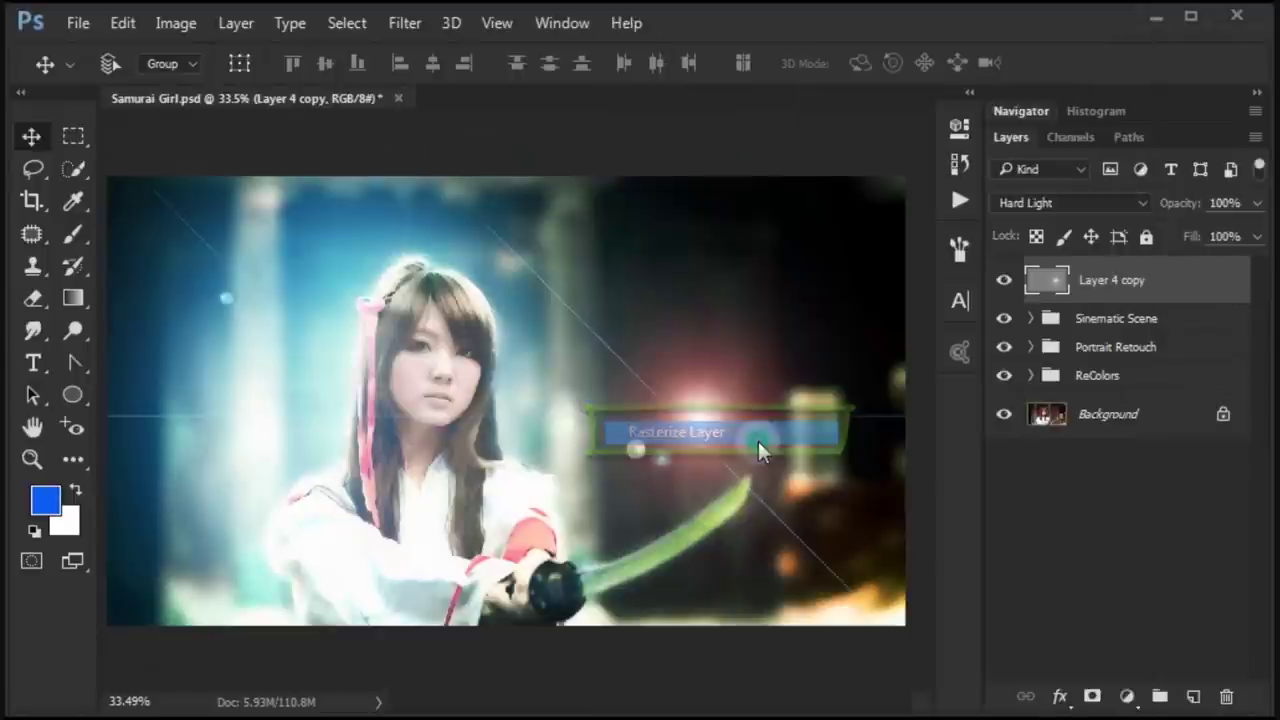
pyautogui.click(123, 22)
pyautogui.moveTo(206, 380)
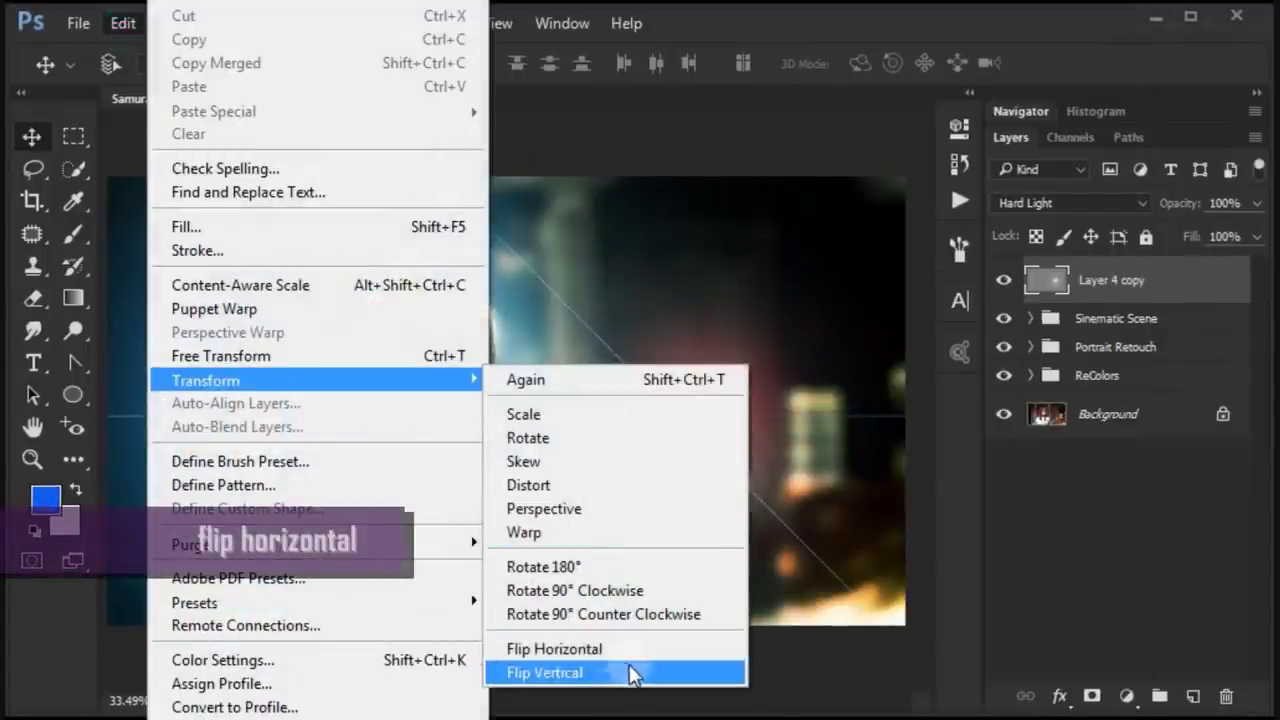
pyautogui.click(554, 648)
pyautogui.moveTo(762, 383)
pyautogui.mouseDown()
pyautogui.moveTo(814, 483)
pyautogui.moveTo(809, 465)
pyautogui.mouseUp()
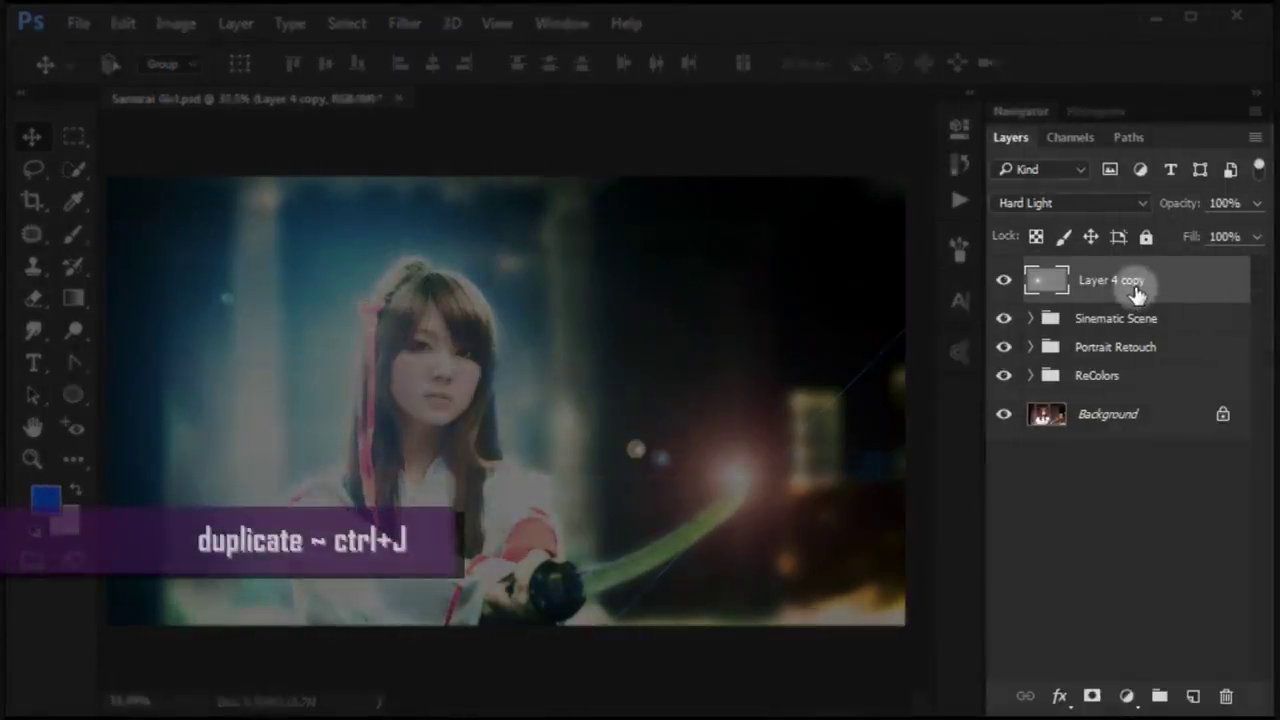
# Duplicate the flare, move it along the blade, and apply a 78.4-pixel Gaussian Blur
pyautogui.hotkey('ctrl', 'j')
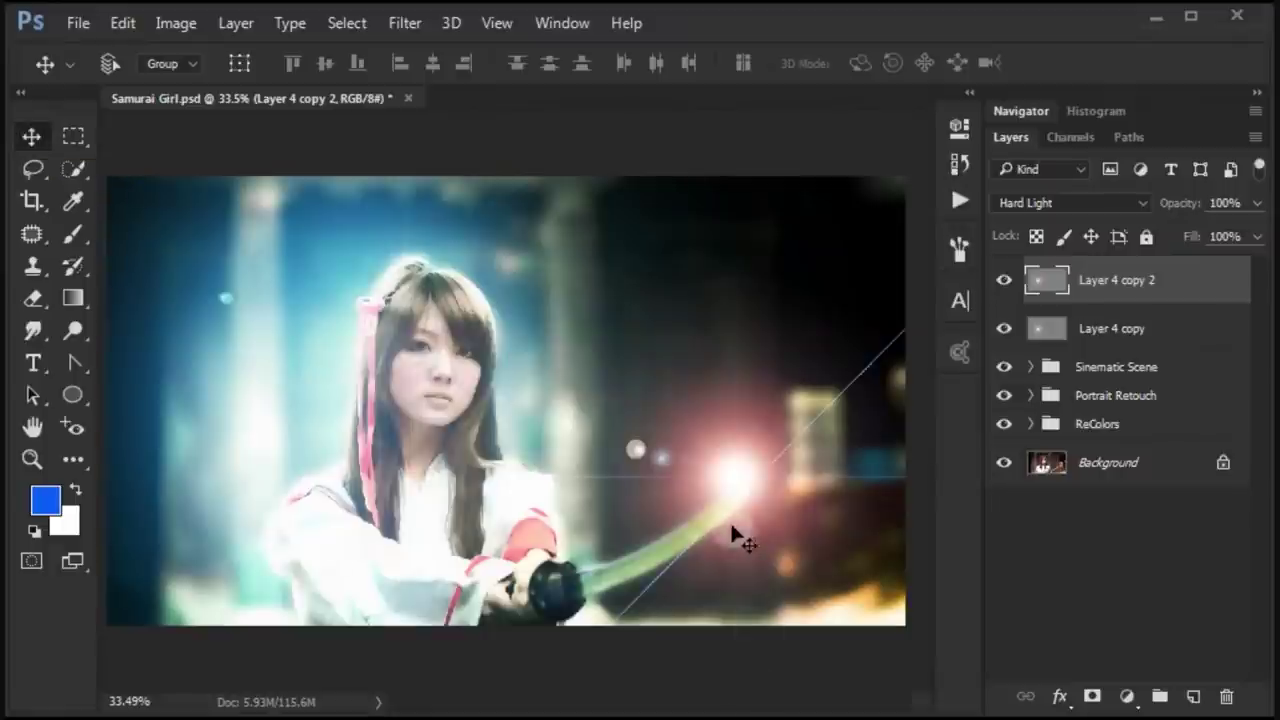
pyautogui.moveTo(731, 531); pyautogui.dragTo(654, 576)
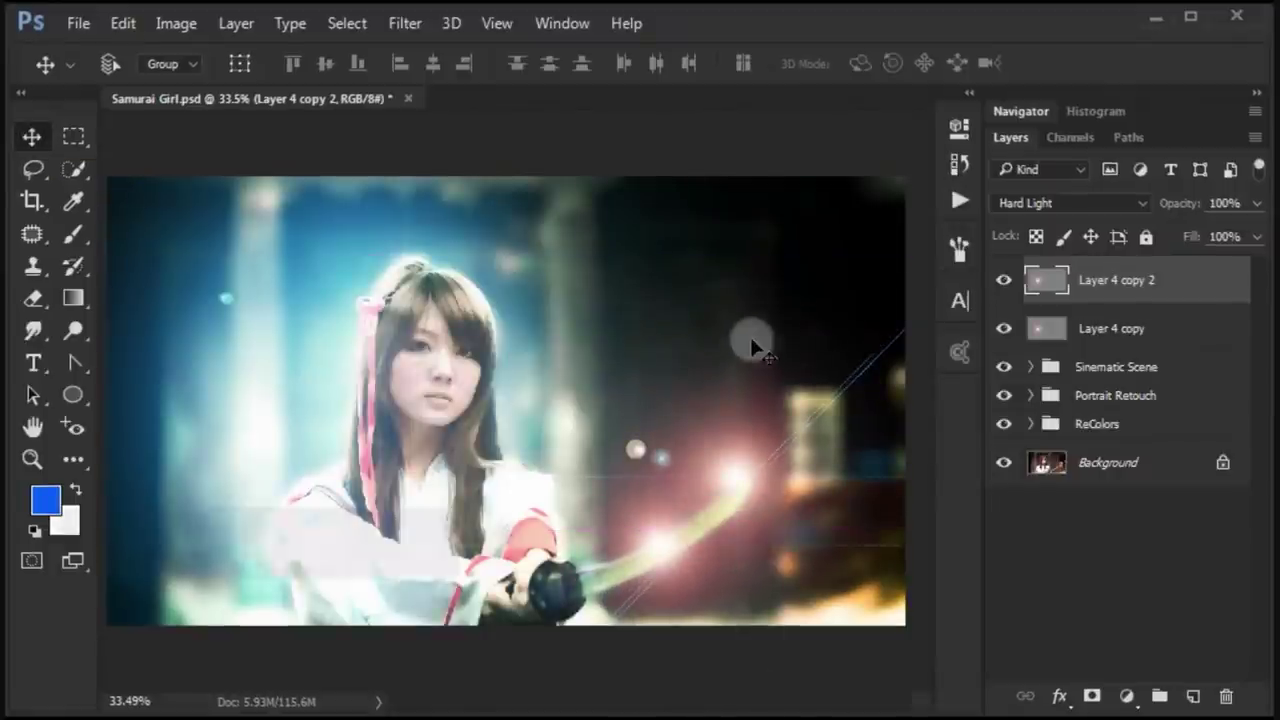
pyautogui.click(410, 24)
pyautogui.moveTo(417, 297)
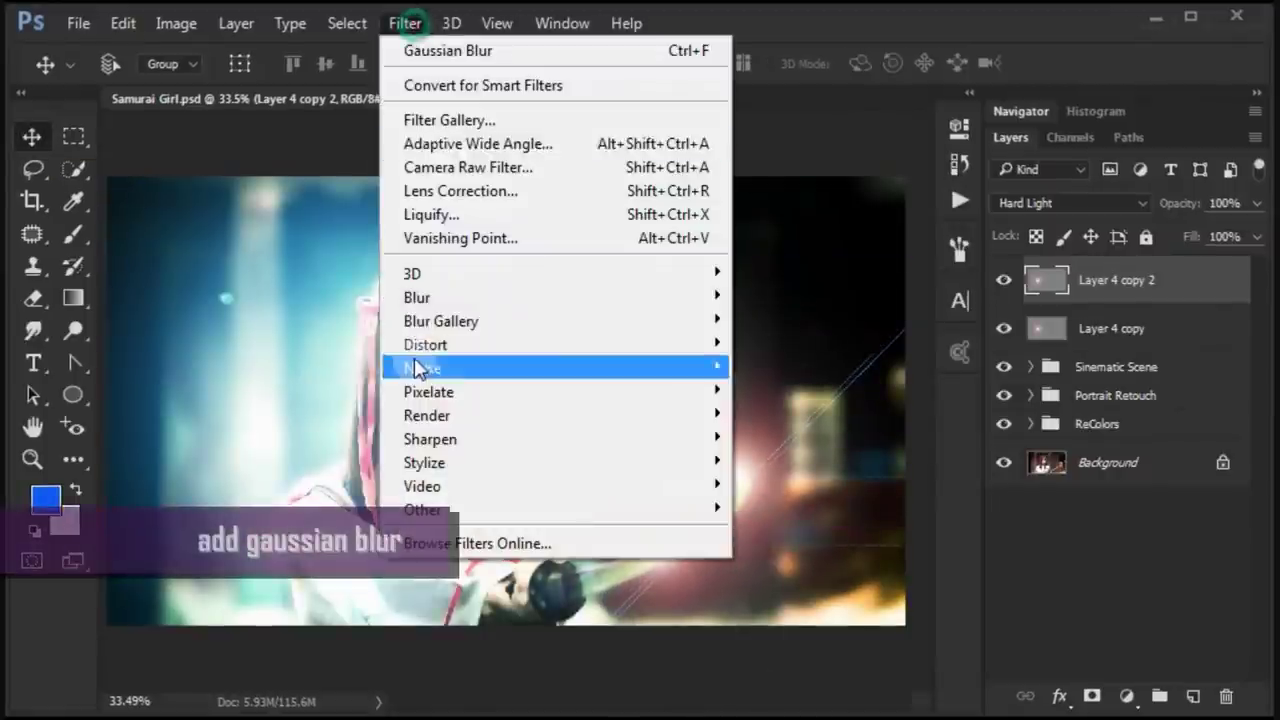
pyautogui.click(793, 392)
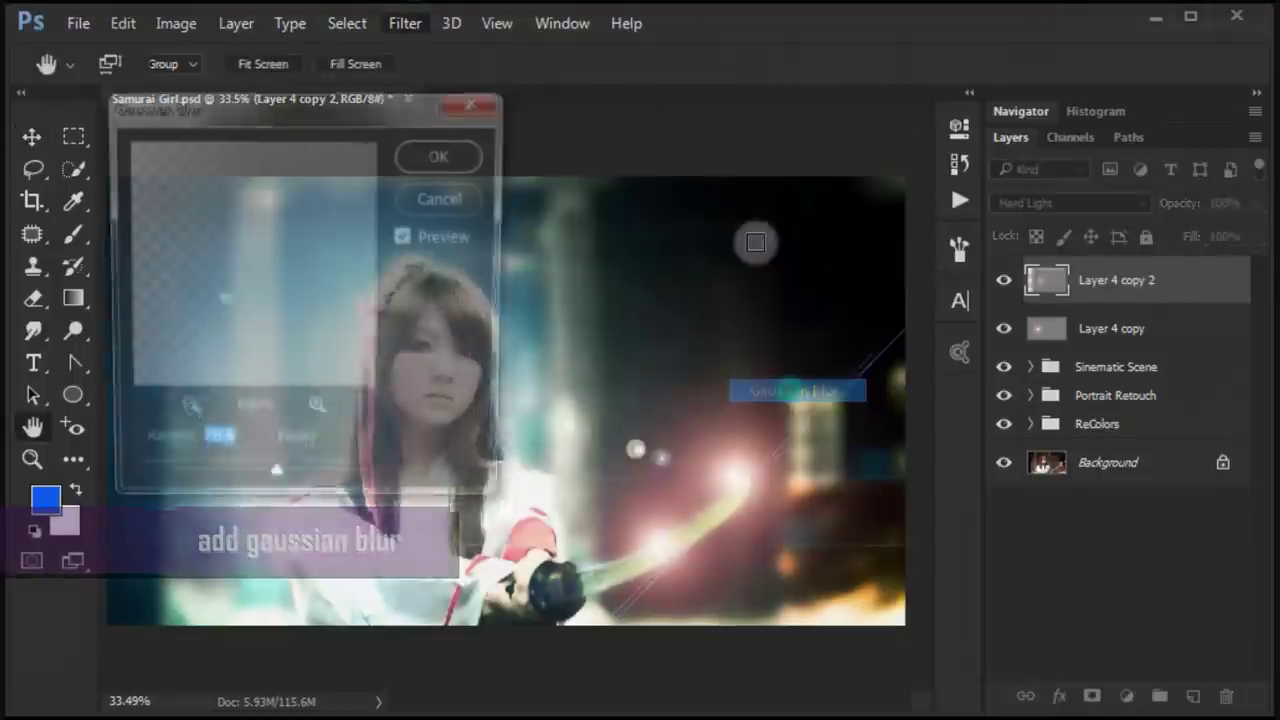
pyautogui.click(182, 412)
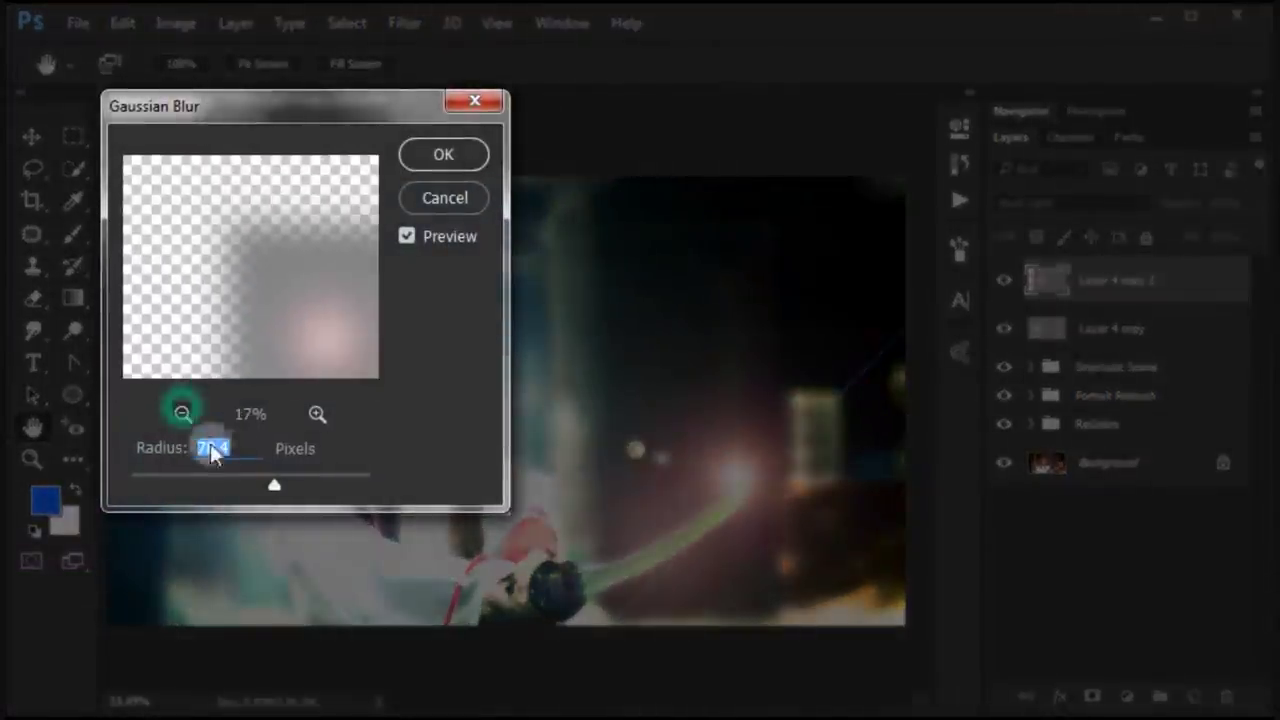
pyautogui.click(255, 450)
pyautogui.click(443, 154)
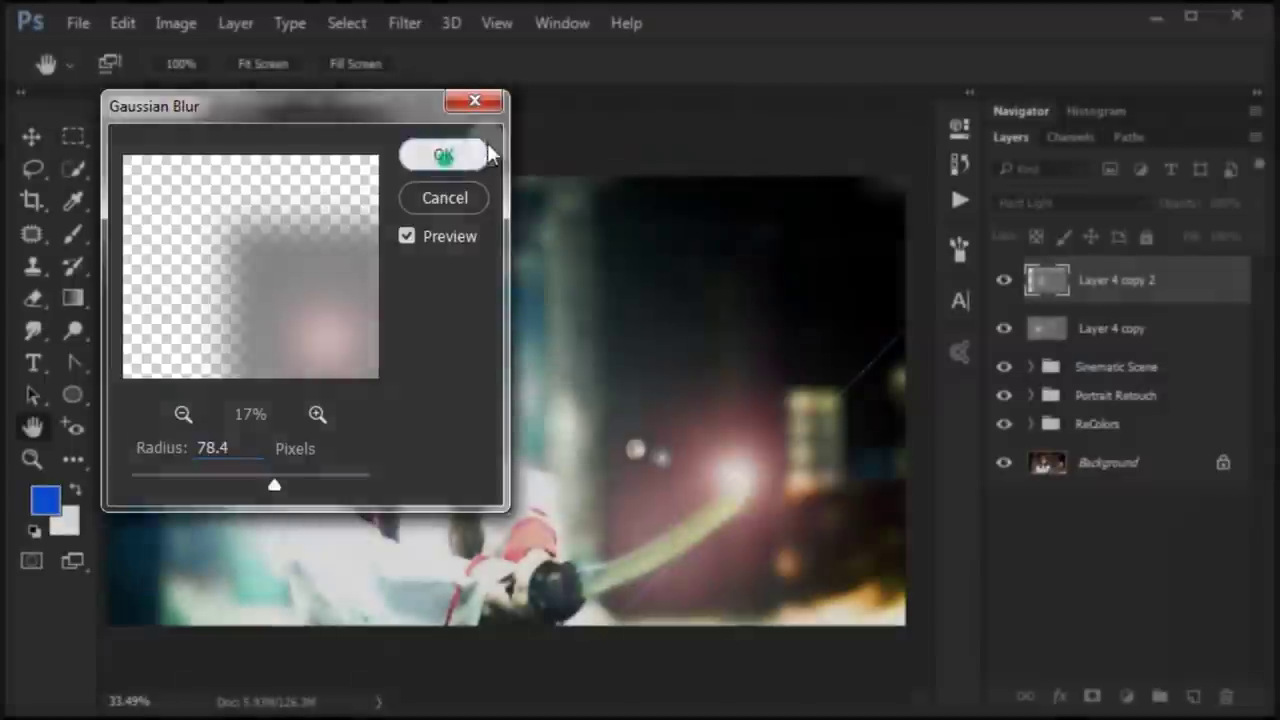
# Set the blurred flare copy to Overlay and toggle it to compare the glow
pyautogui.click(1050, 203)
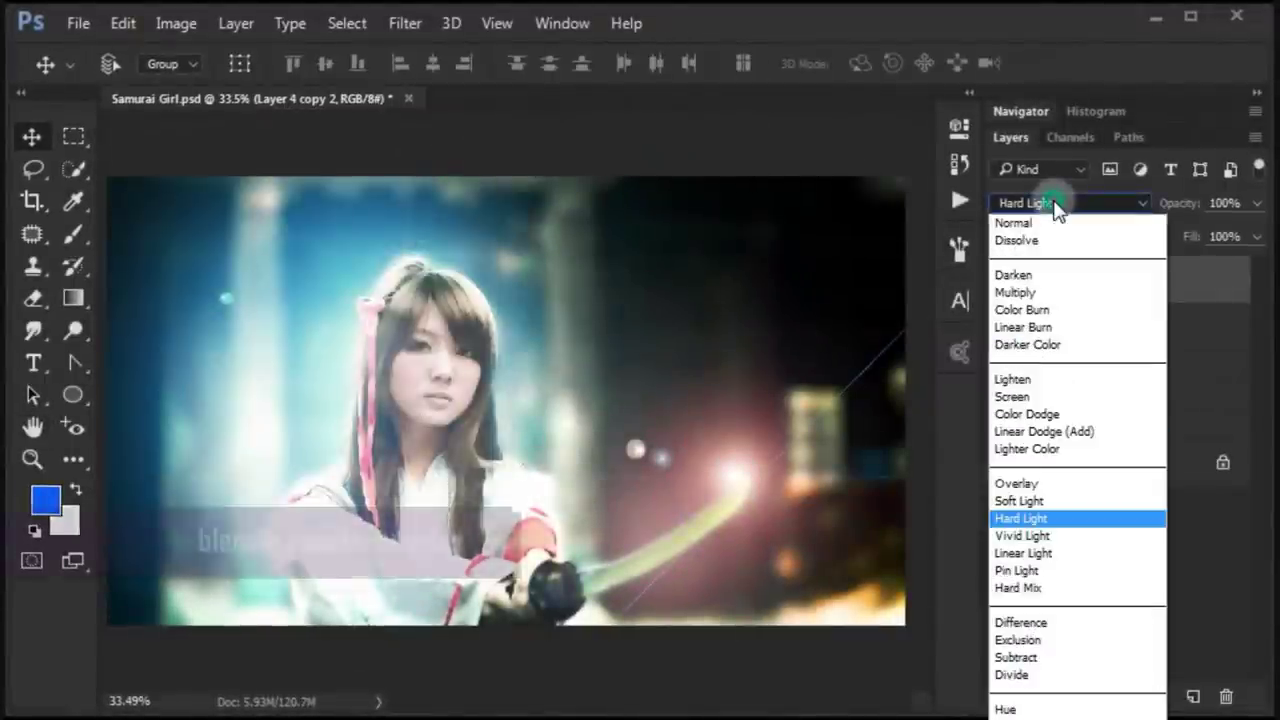
pyautogui.click(1050, 485)
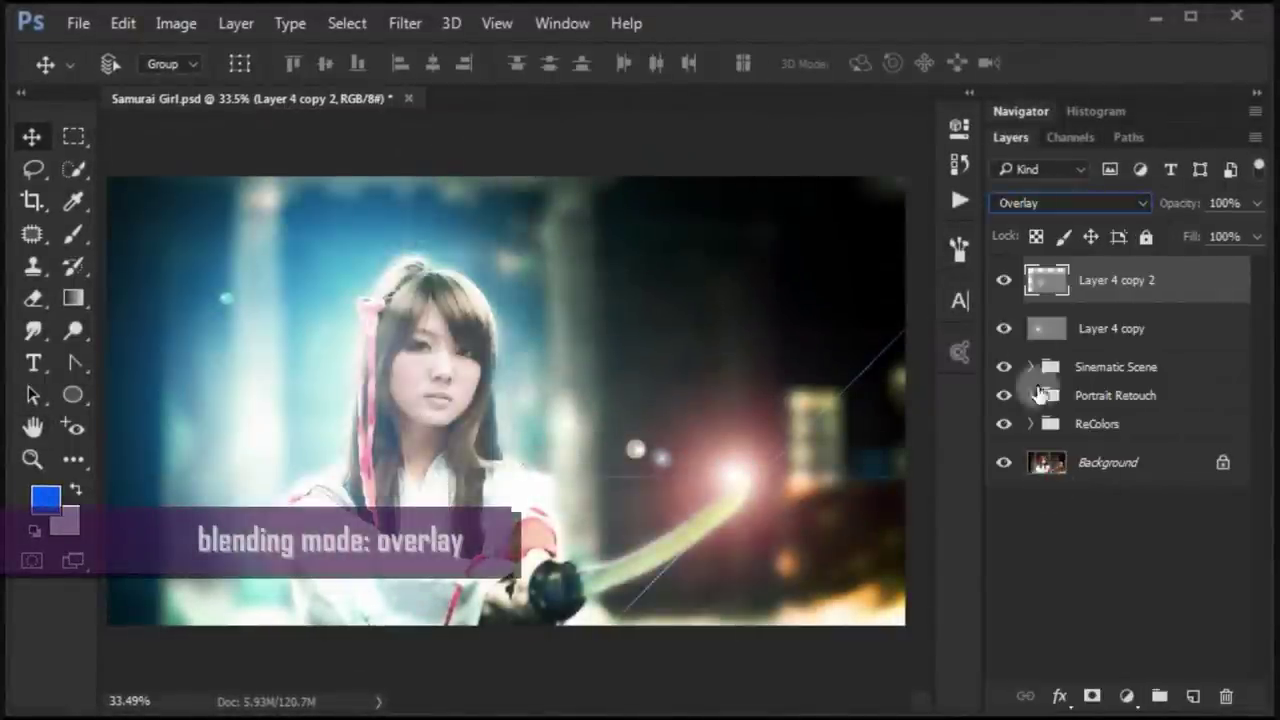
pyautogui.click(1008, 280)
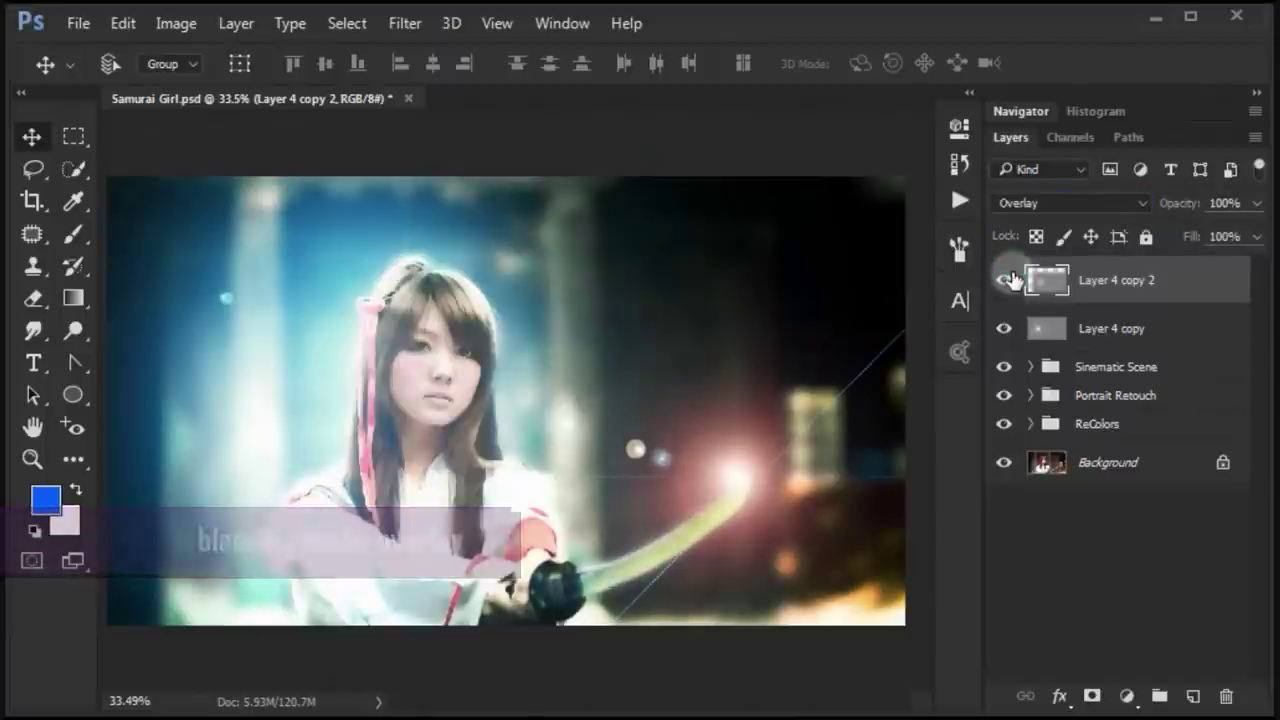
pyautogui.click(837, 588)
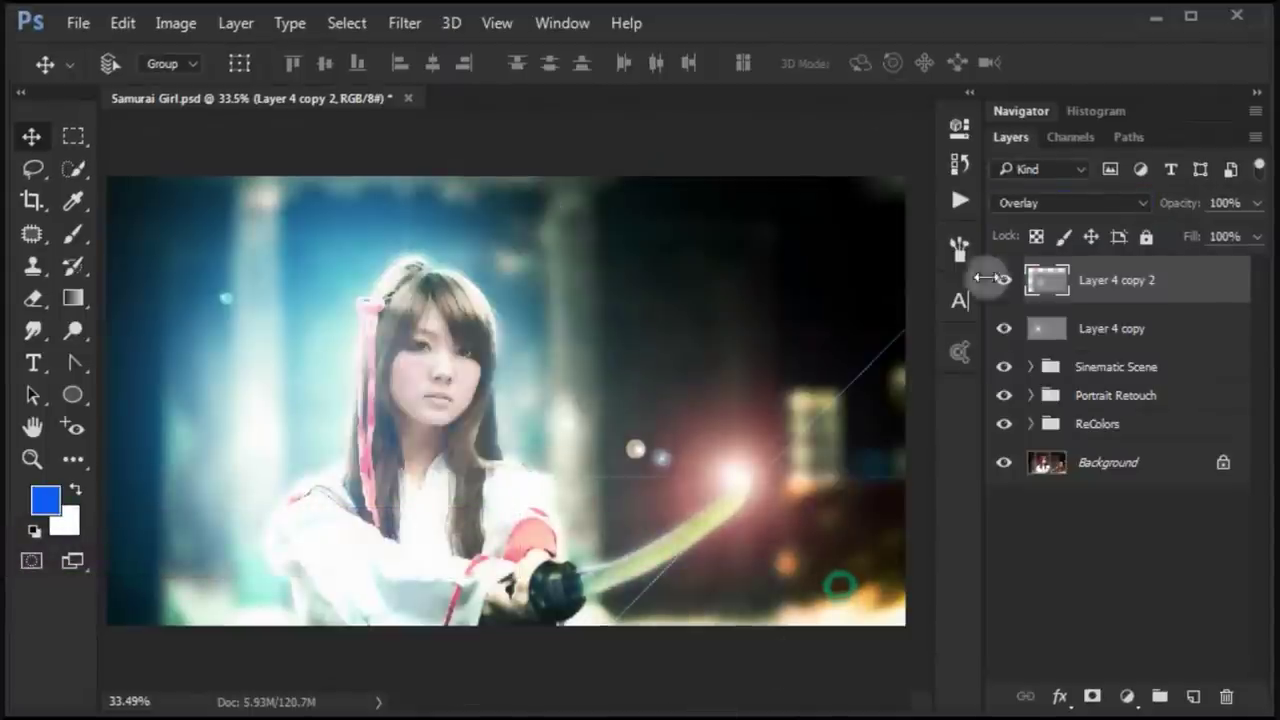
pyautogui.click(1018, 111)
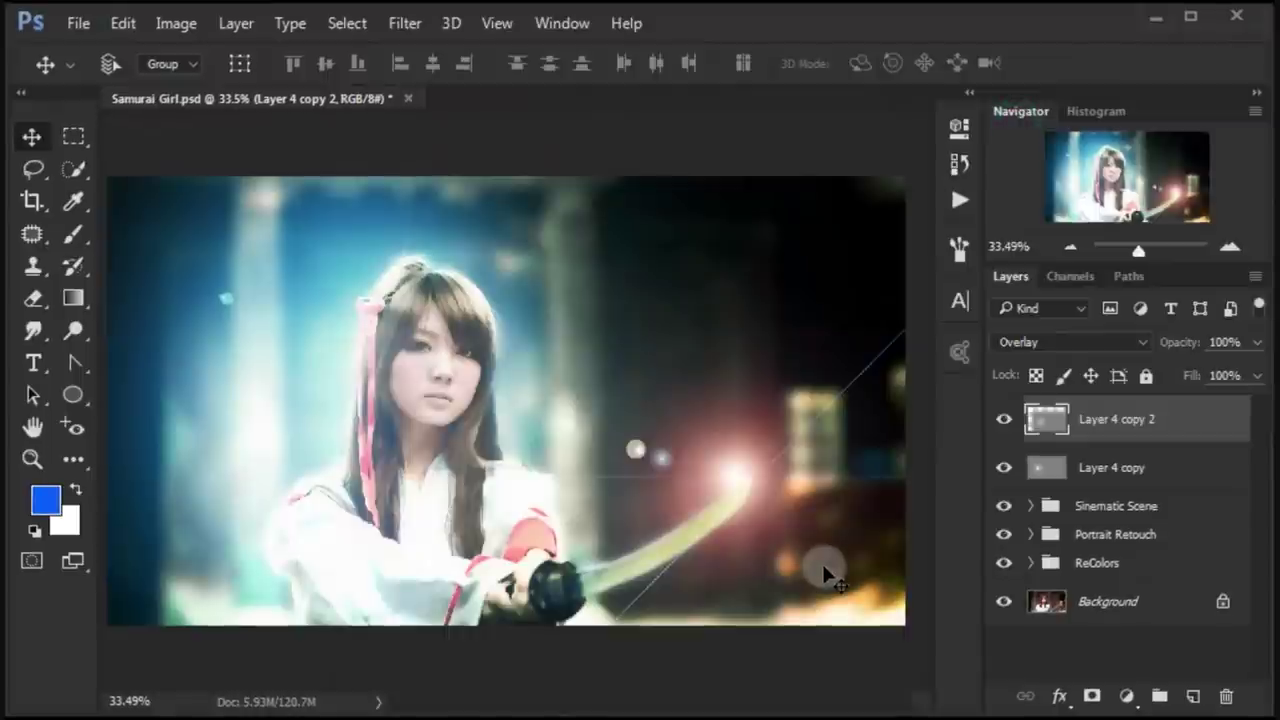
# Group both flare layers as 'Lens Flare' and toggle the group's visibility to compare
pyautogui.keyDown('ctrl'); pyautogui.click(1183, 474); pyautogui.keyUp('ctrl')
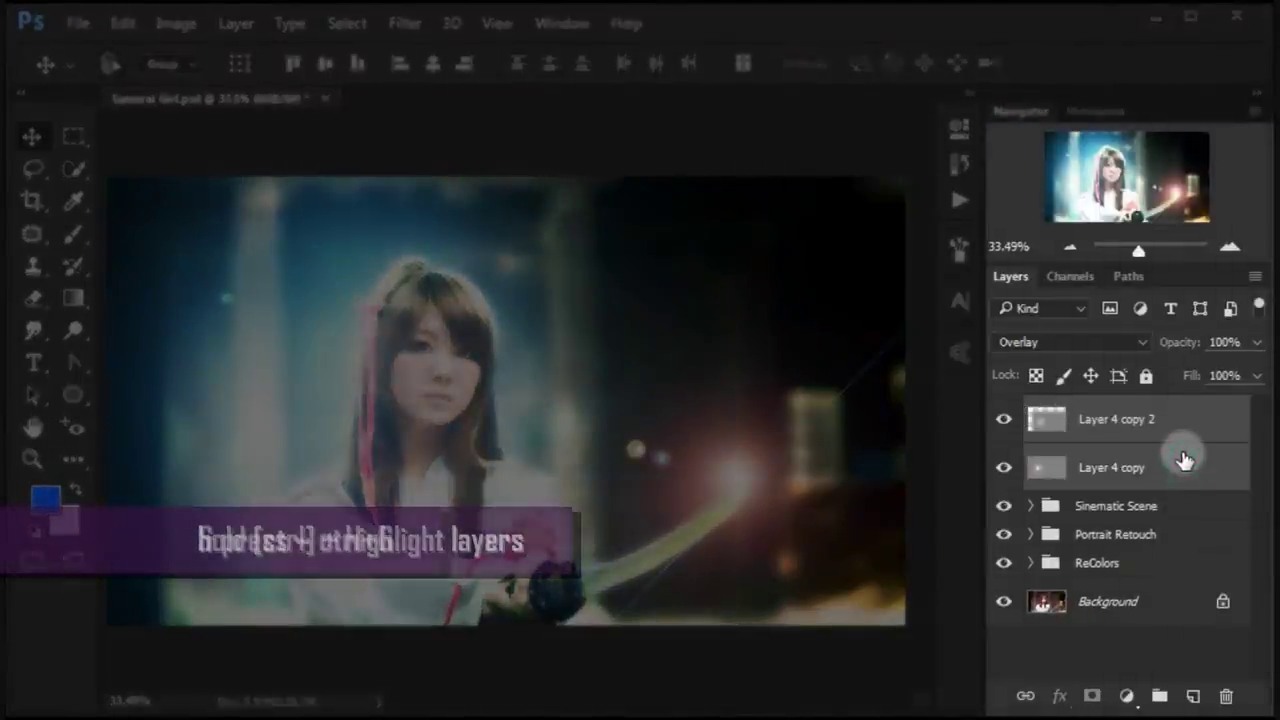
pyautogui.hotkey('ctrl', 'g')
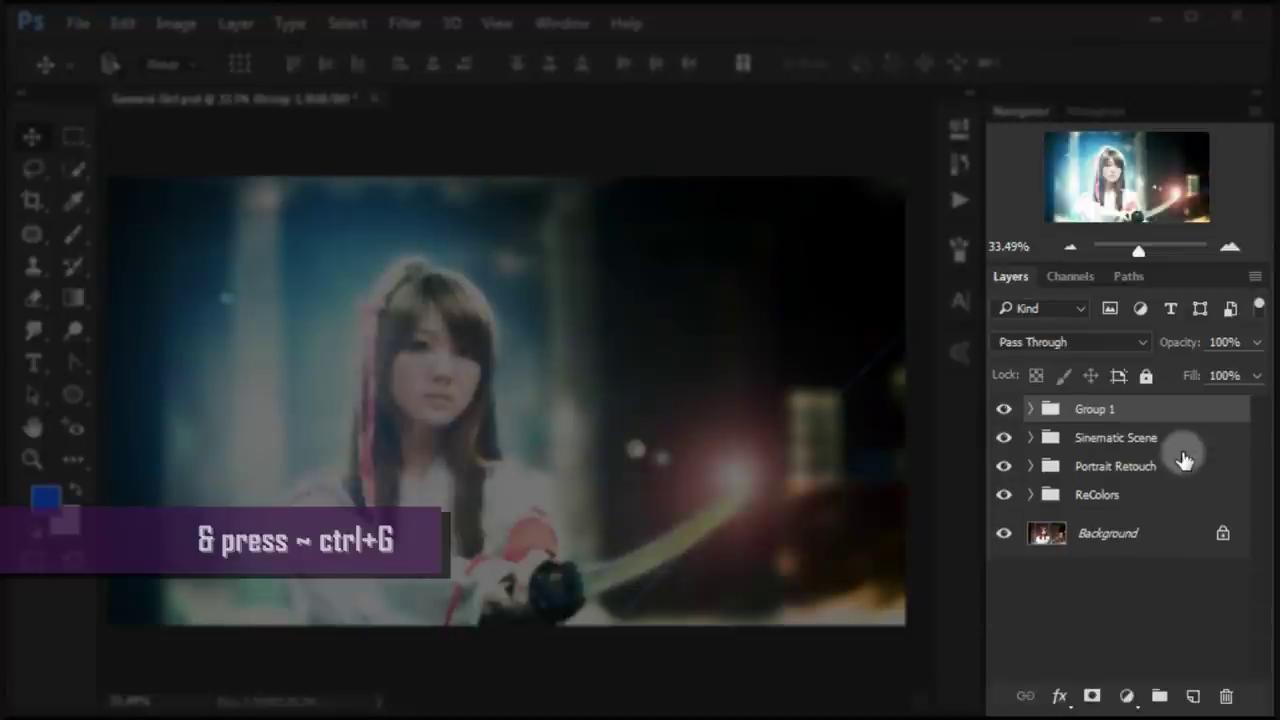
pyautogui.doubleClick(1095, 410)
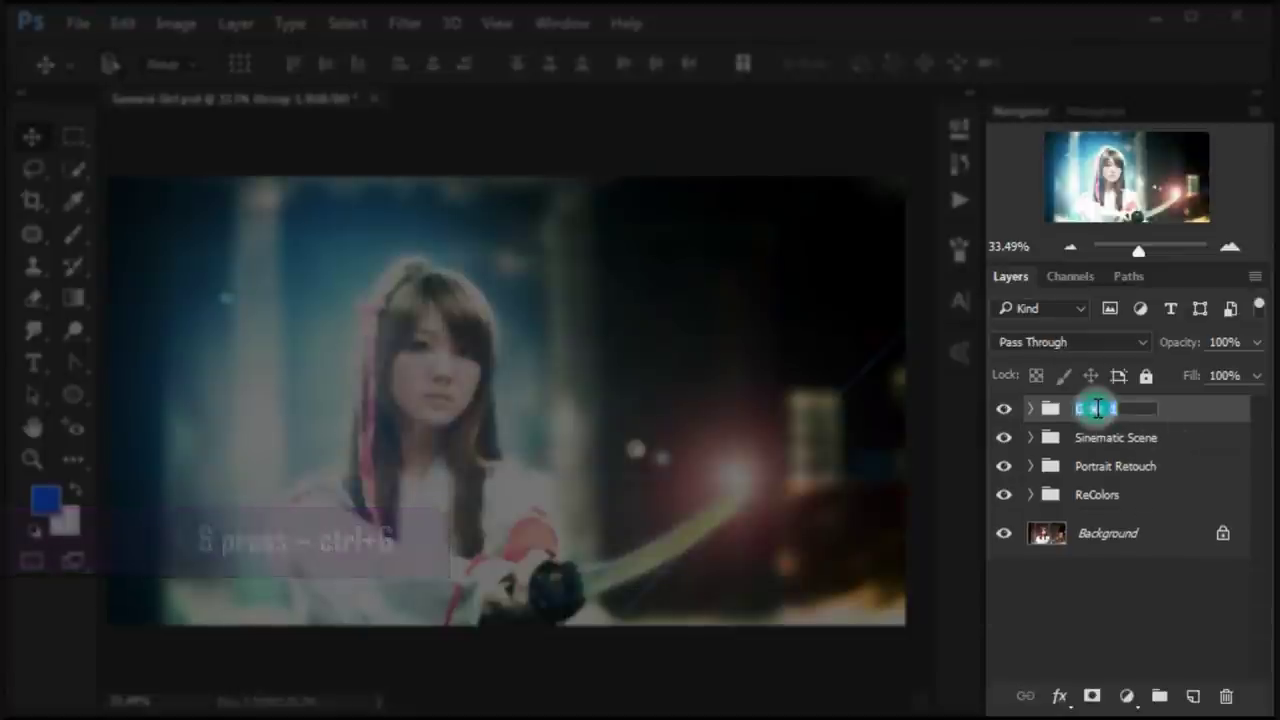
pyautogui.write('Lens Flare')
pyautogui.press('Return')
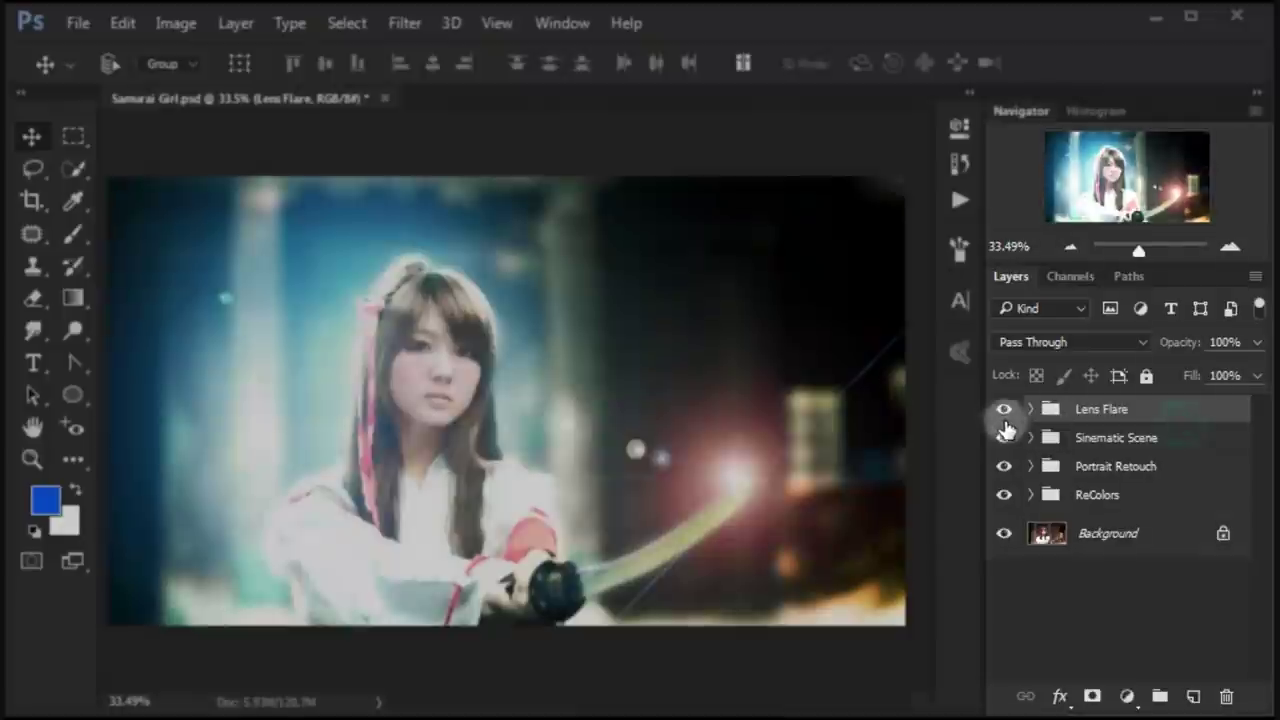
pyautogui.click(1003, 409)
pyautogui.click(1002, 410)
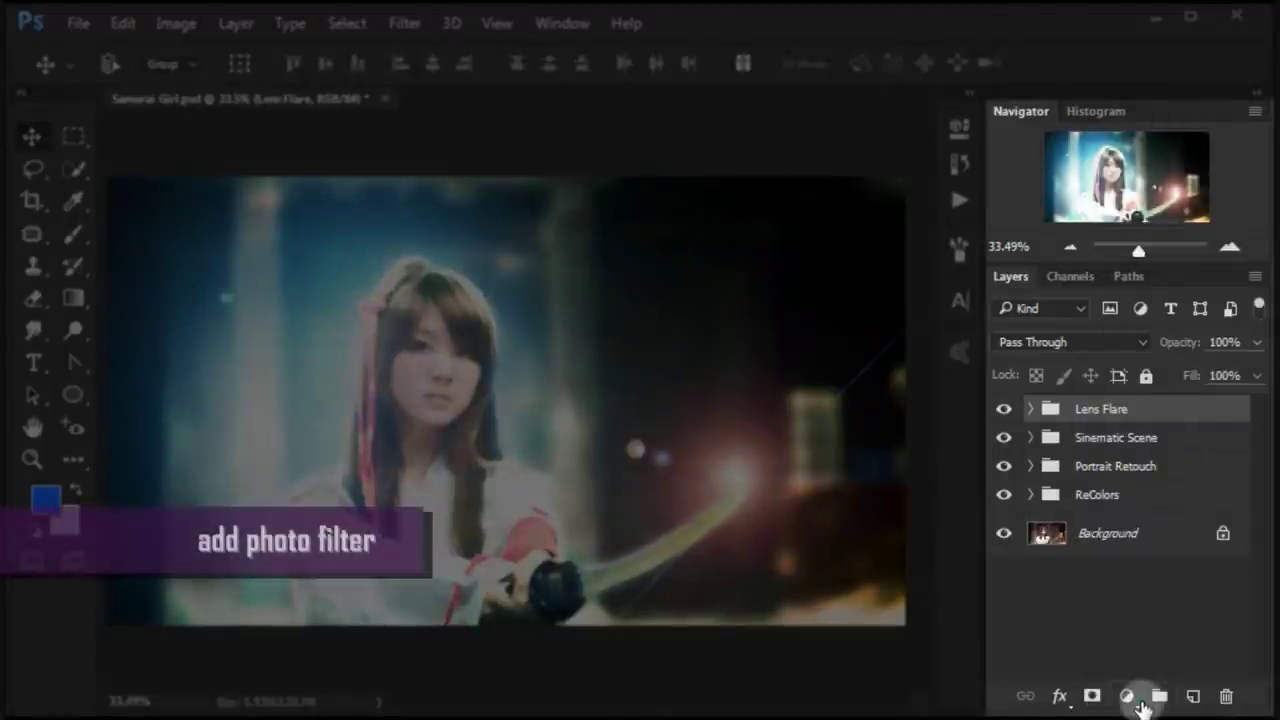
# Add a Photo Filter clipped to Lens Flare, using Underwater at 100% density
pyautogui.click(1127, 697)
pyautogui.click(1149, 484)
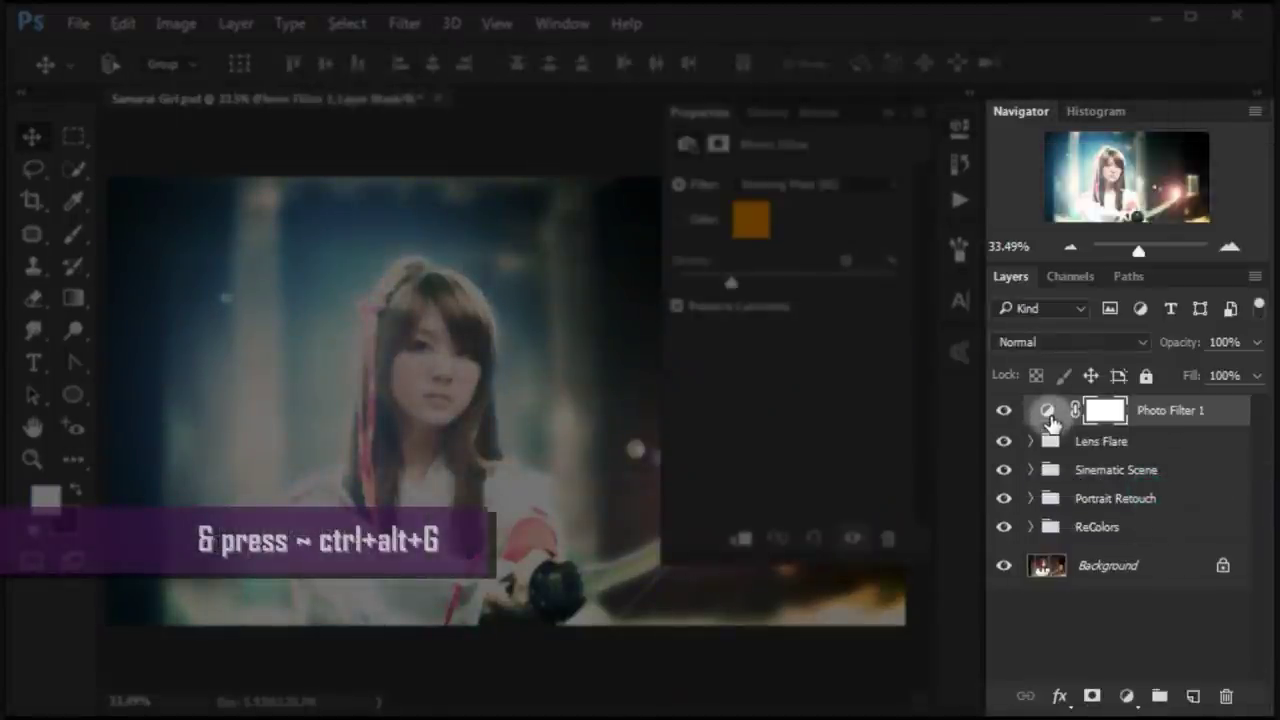
pyautogui.hotkey('ctrl', 'alt', 'g')
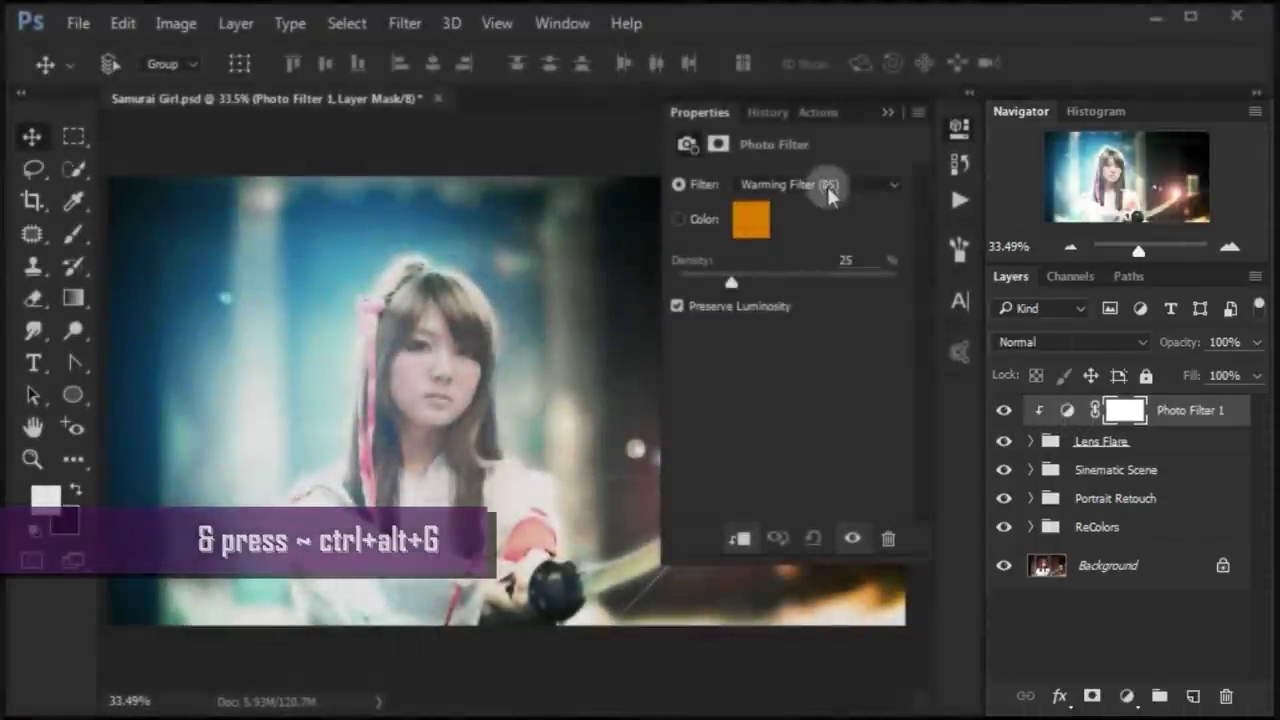
pyautogui.click(830, 186)
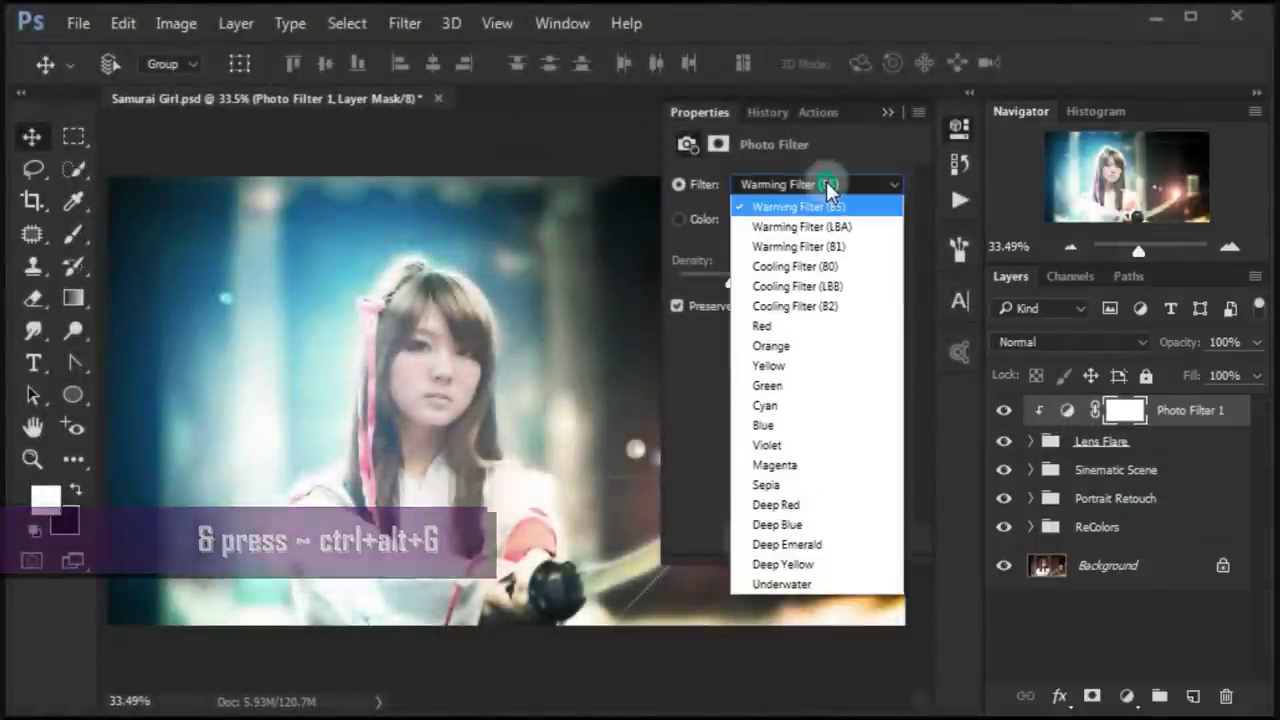
pyautogui.click(867, 584)
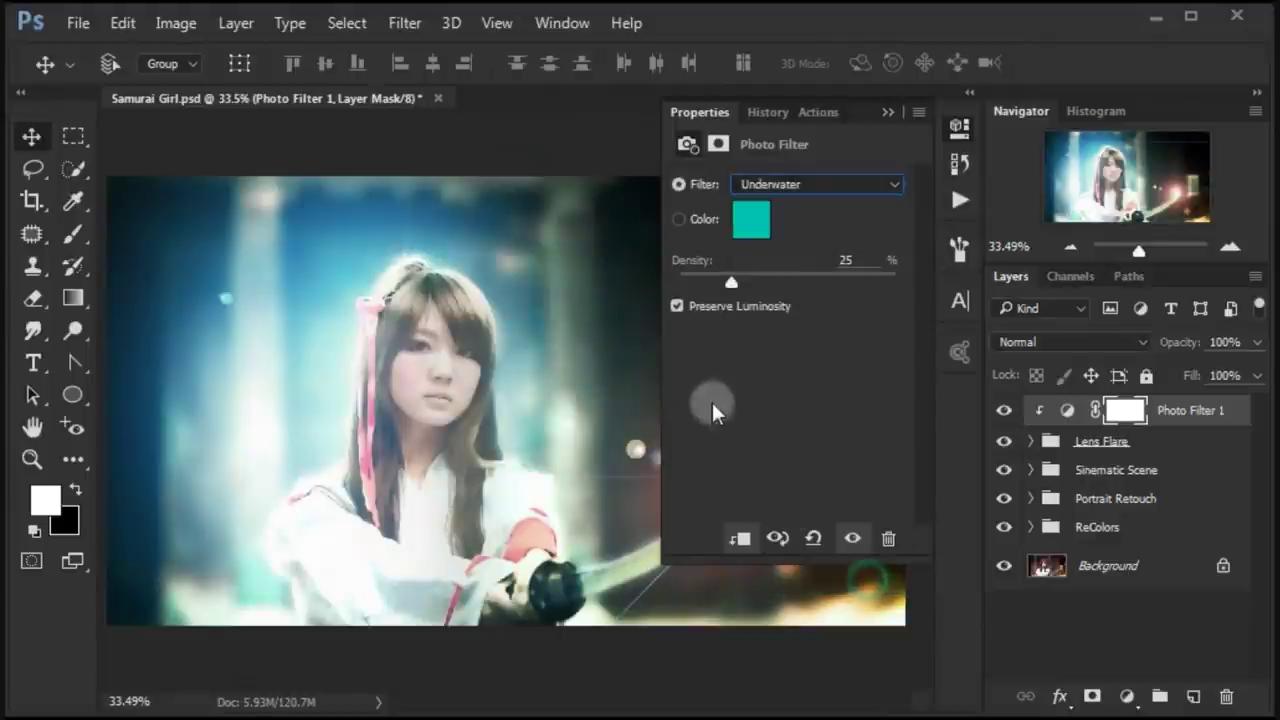
pyautogui.moveTo(734, 289)
pyautogui.mouseDown()
pyautogui.moveTo(756, 278)
pyautogui.moveTo(960, 303)
pyautogui.mouseUp()
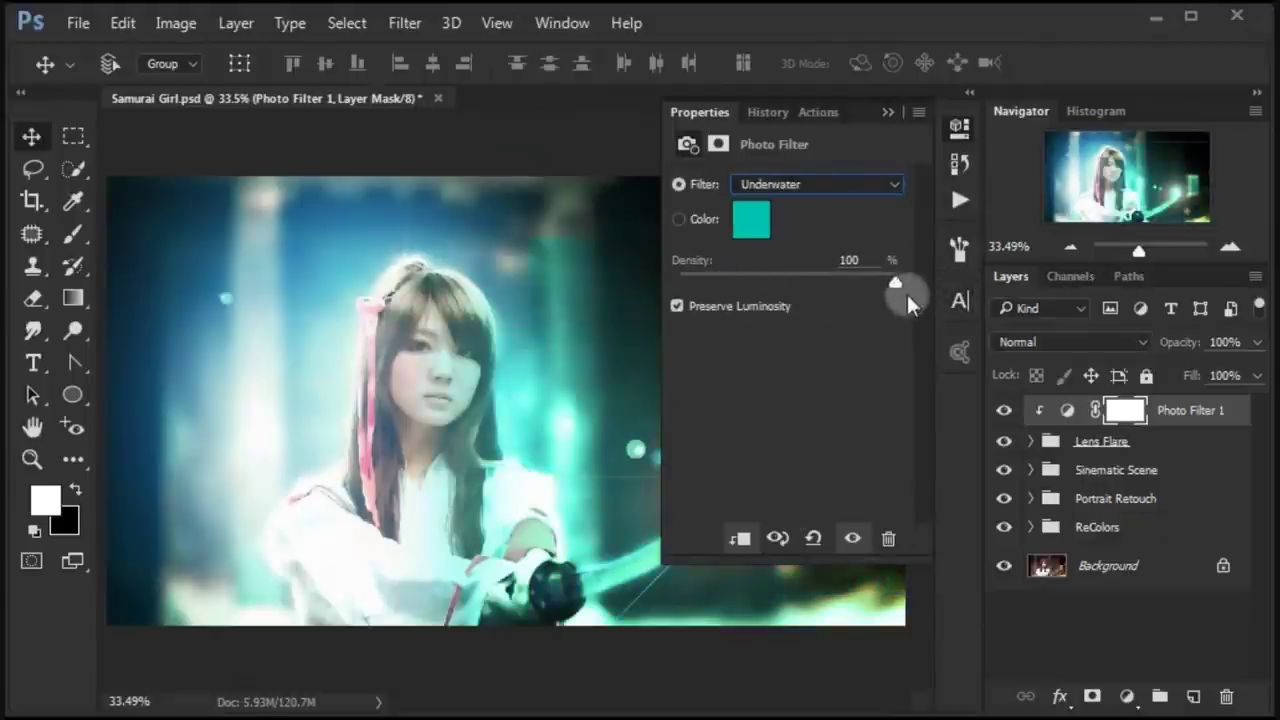
pyautogui.click(885, 113)
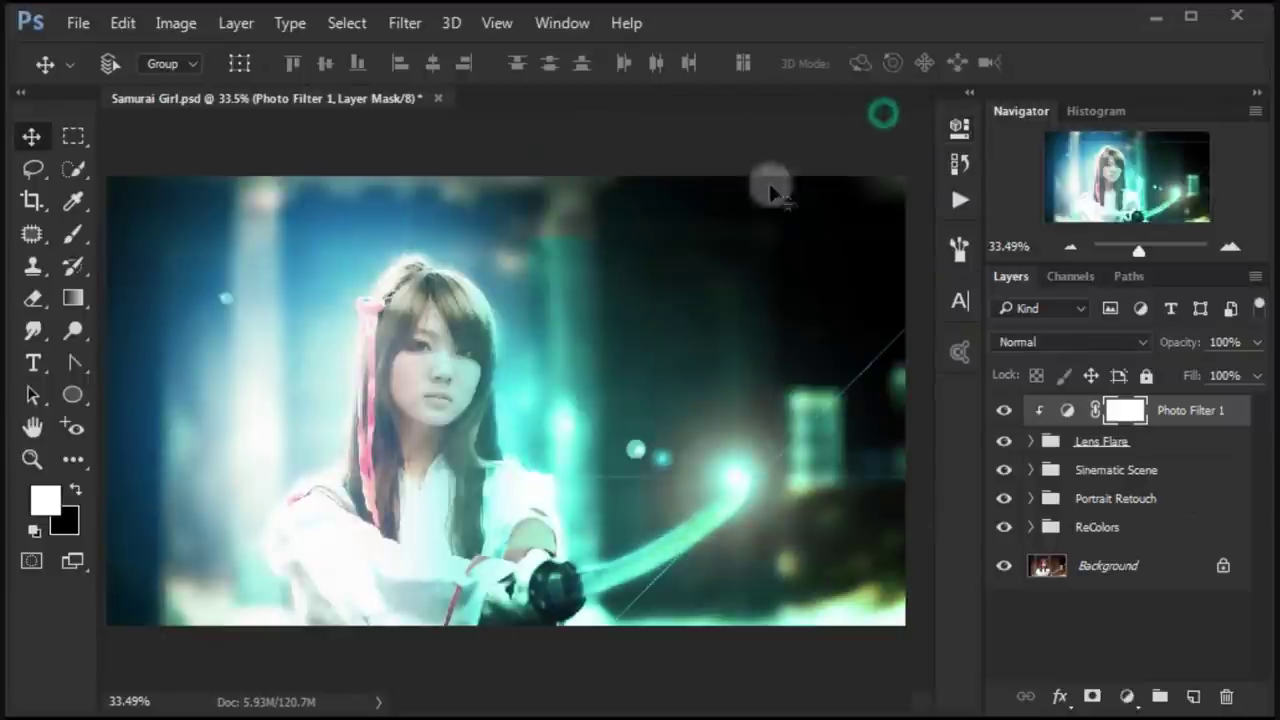
# Blend the Photo Filter layer with Lighten and toggle it to compare
pyautogui.click(1038, 341)
pyautogui.click(1007, 47)
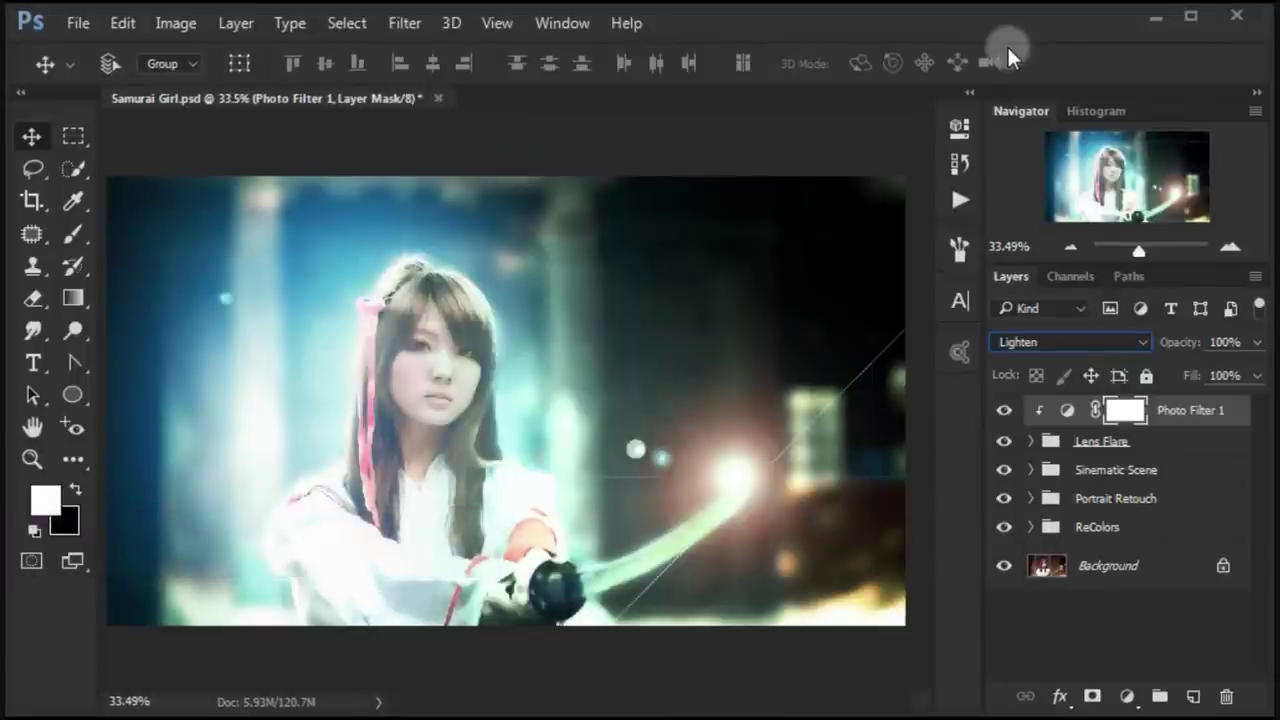
pyautogui.click(1004, 411)
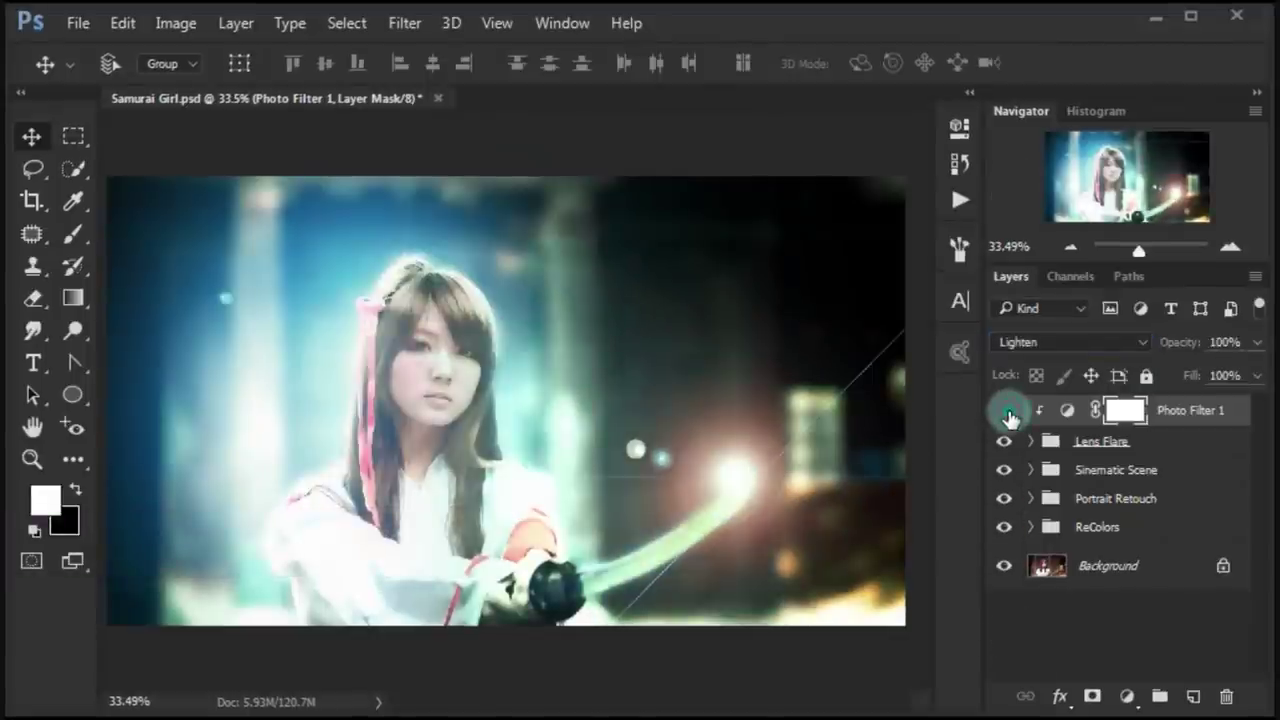
pyautogui.click(1004, 411)
pyautogui.click(1004, 411)
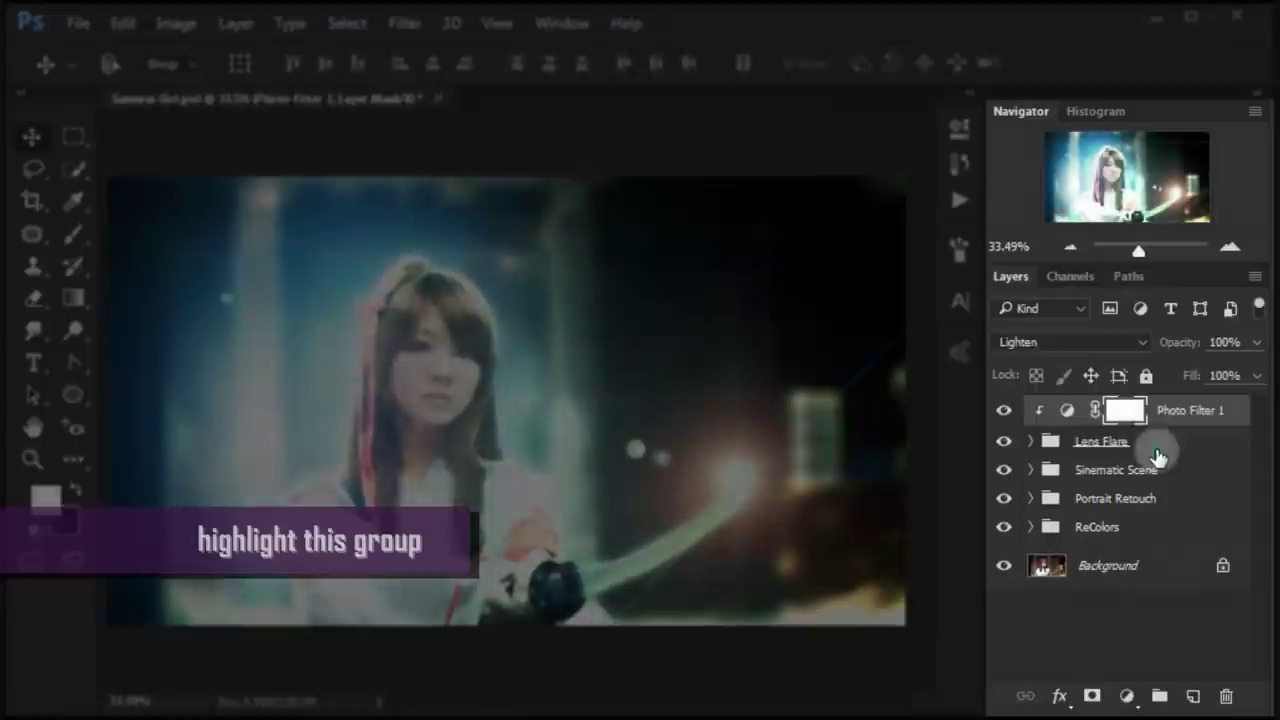
# Add a layer mask to the Lens Flare group and pick the plain Eraser
pyautogui.click(1156, 452)
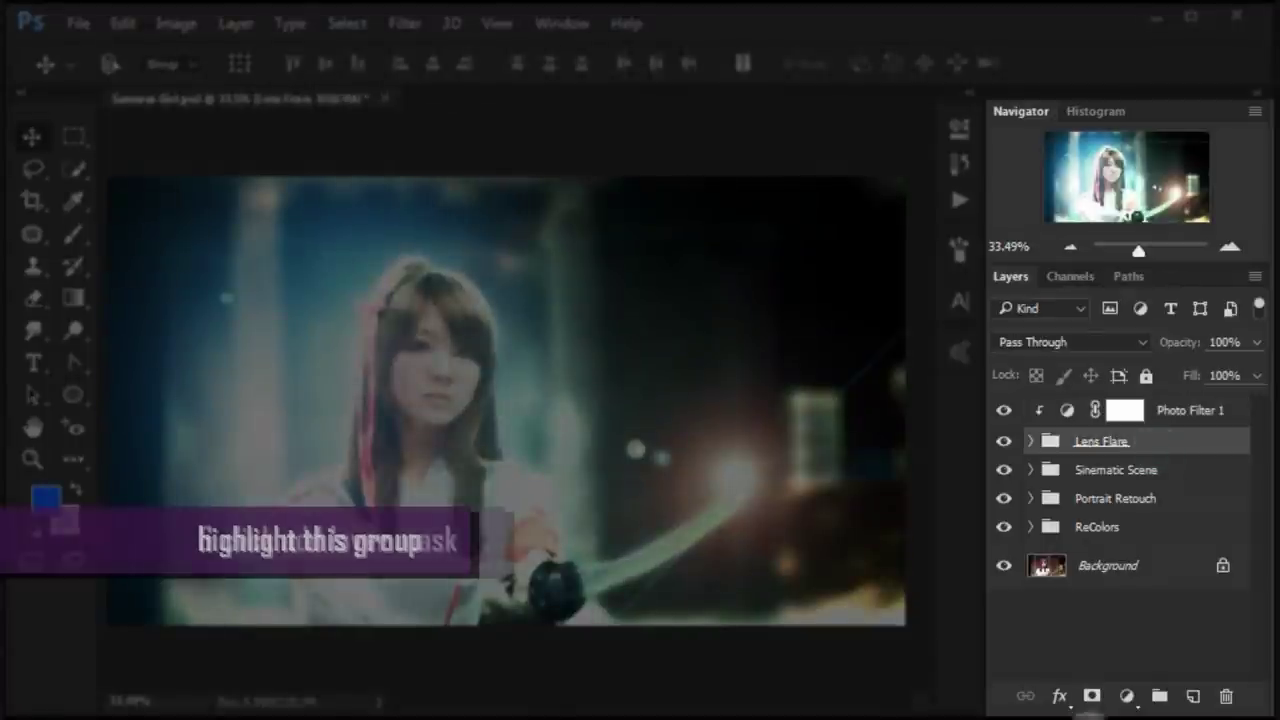
pyautogui.click(1092, 696)
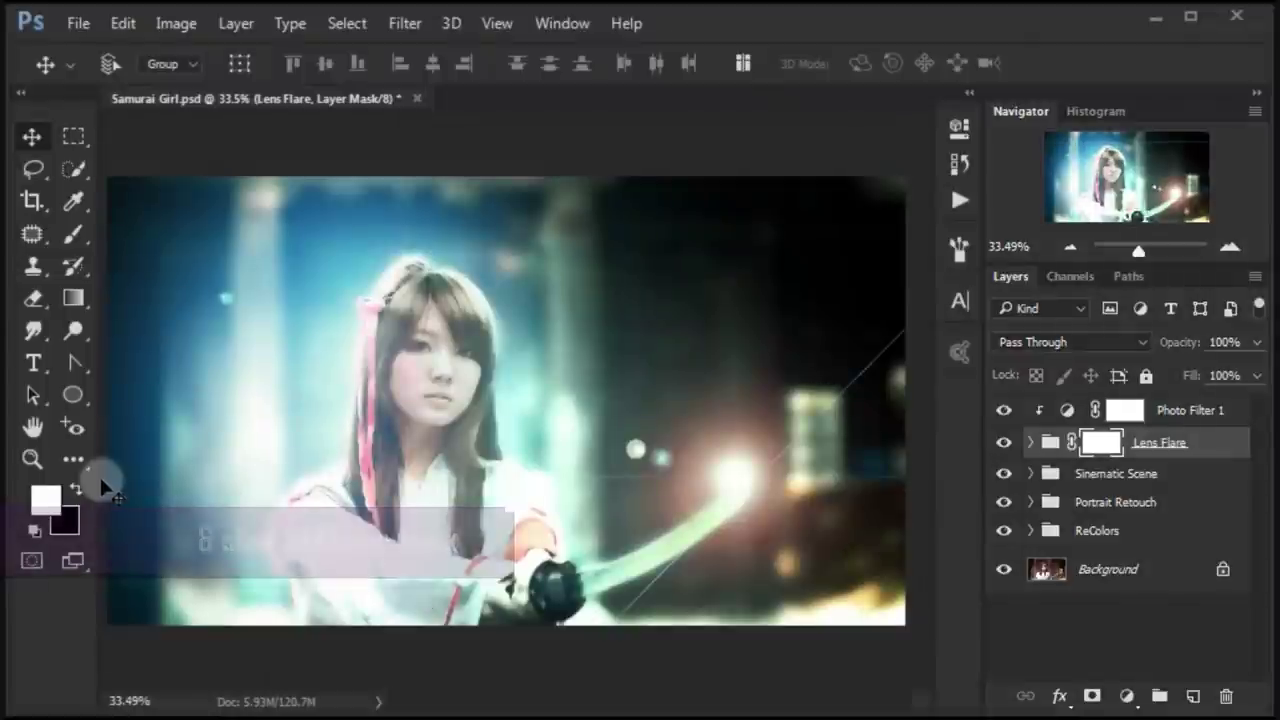
pyautogui.click(36, 298)
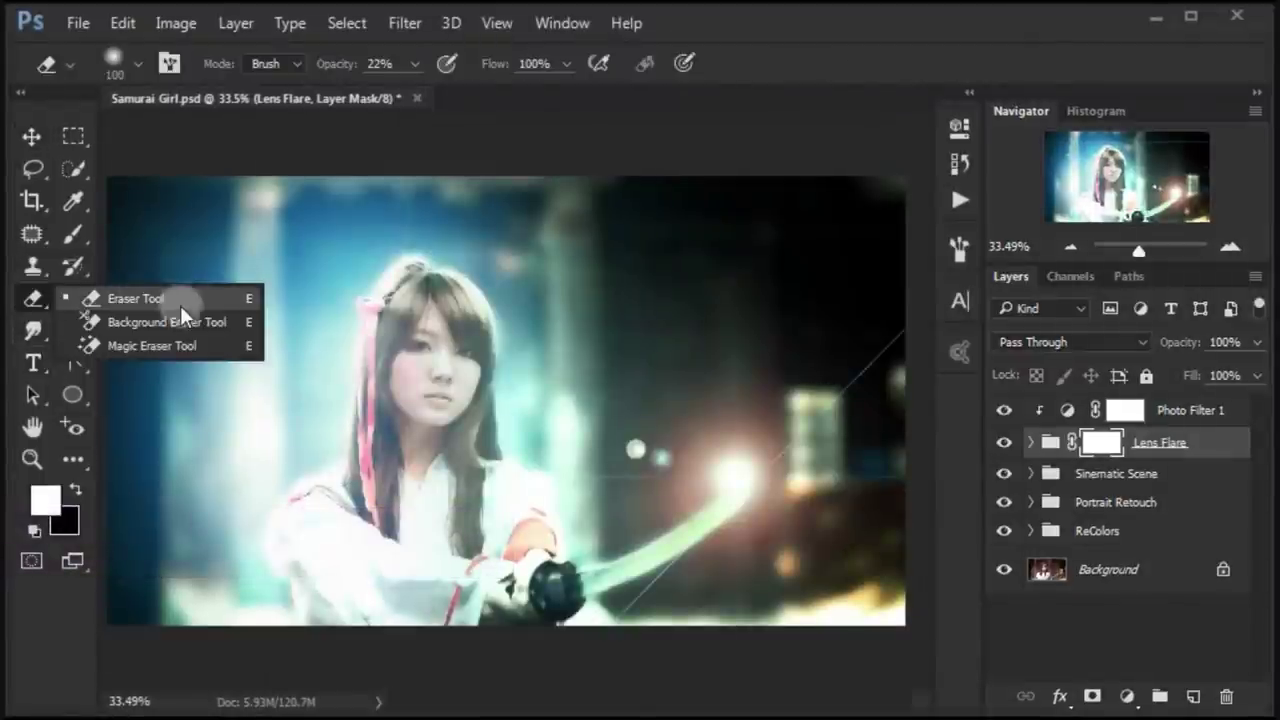
pyautogui.click(206, 303)
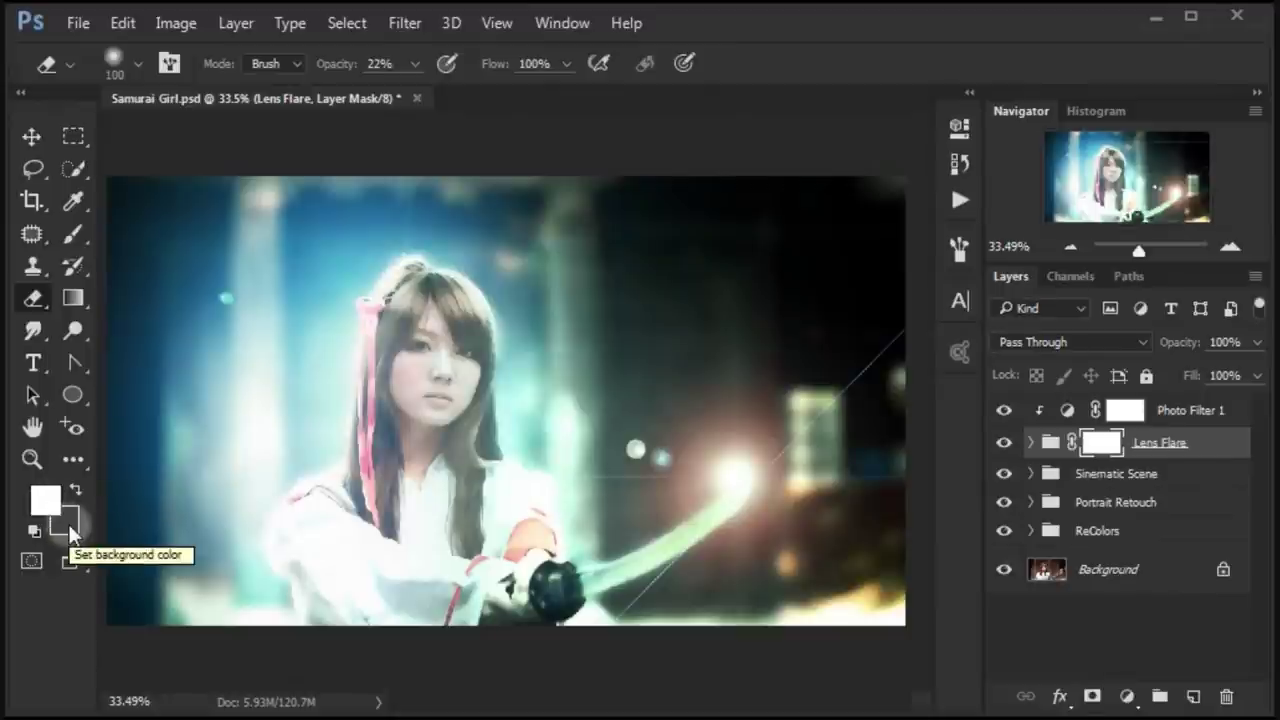
# Softly erase the flare over the girl's face with a 155 px low-opacity eraser
pyautogui.click(134, 74)
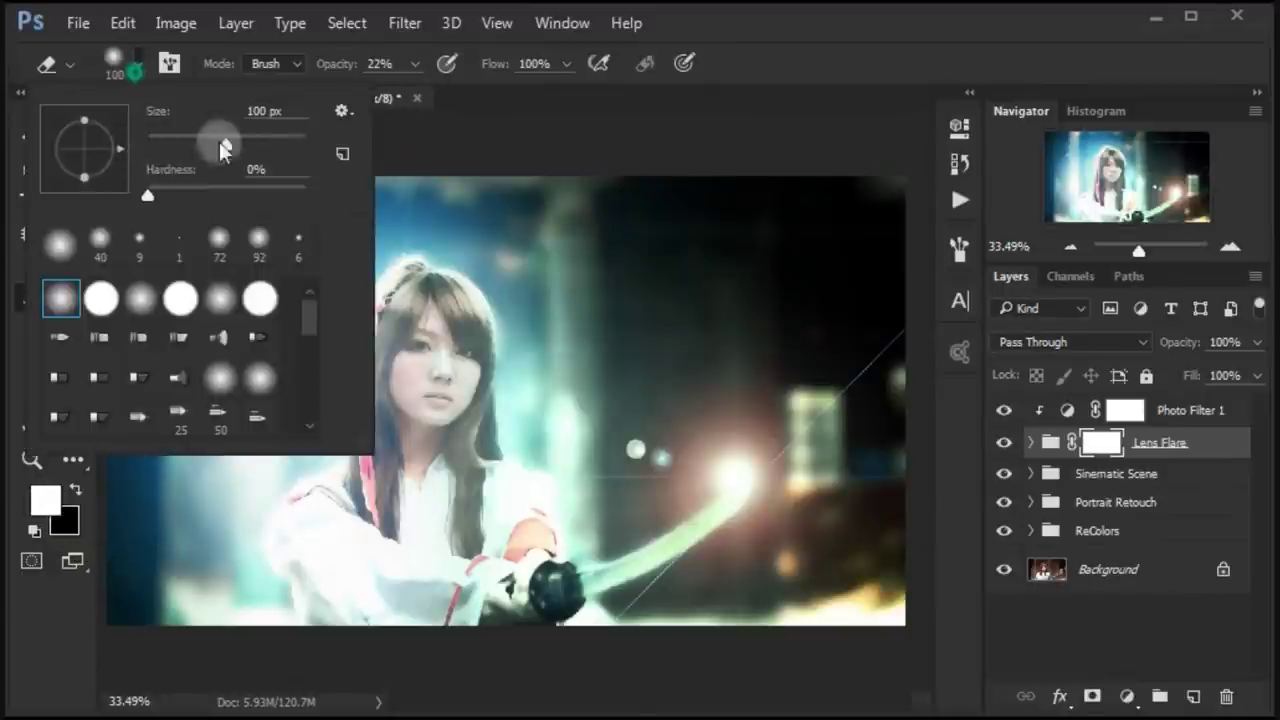
pyautogui.moveTo(219, 141); pyautogui.dragTo(229, 141)
pyautogui.click(784, 29)
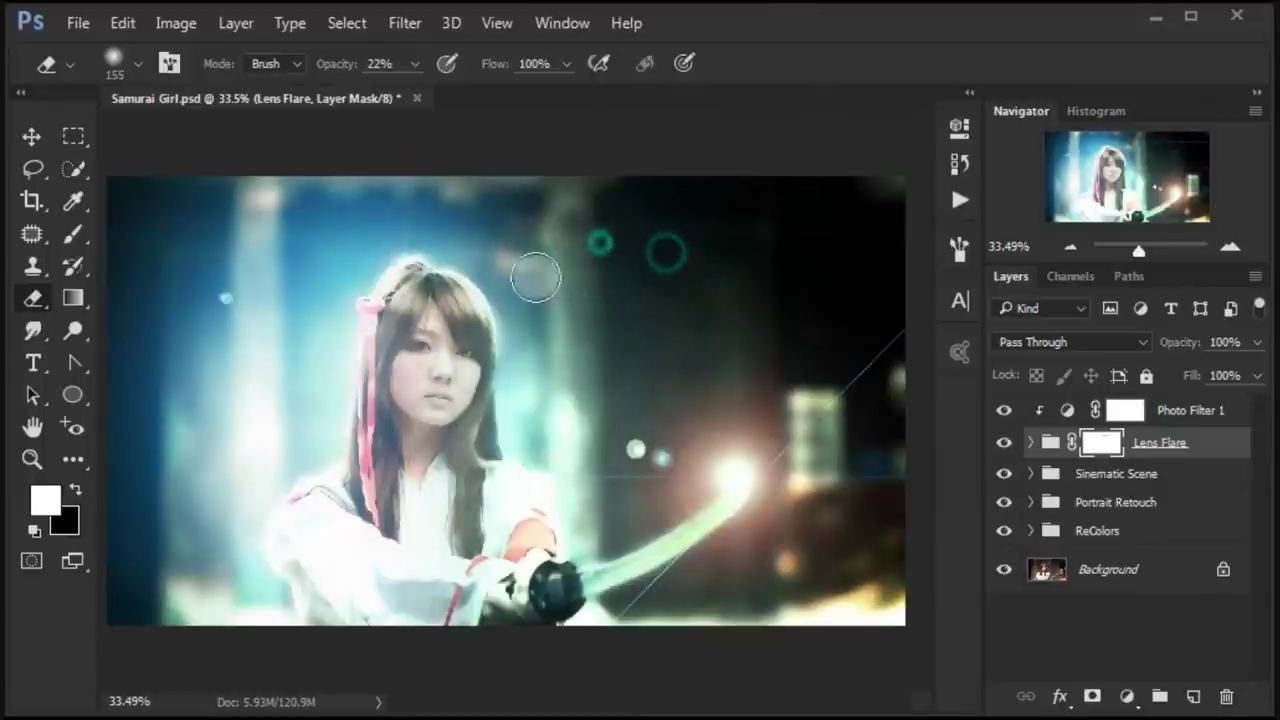
pyautogui.click(415, 63)
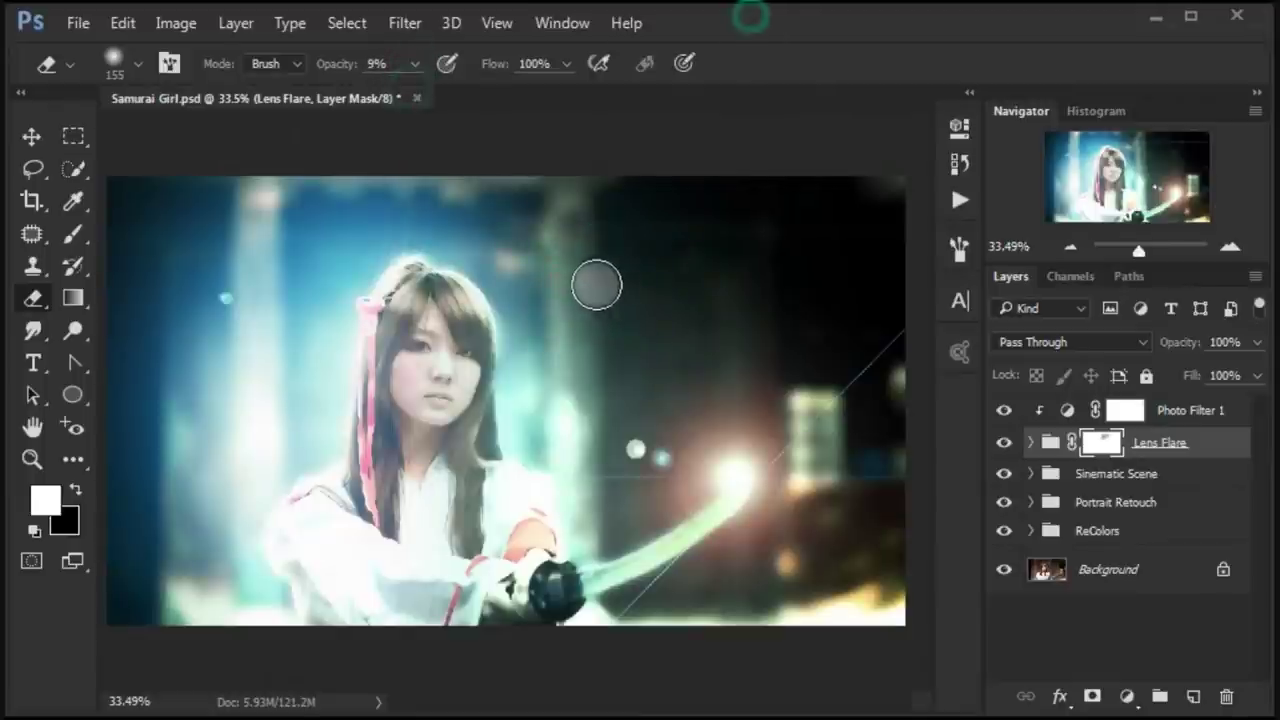
pyautogui.moveTo(476, 410); pyautogui.dragTo(457, 438)
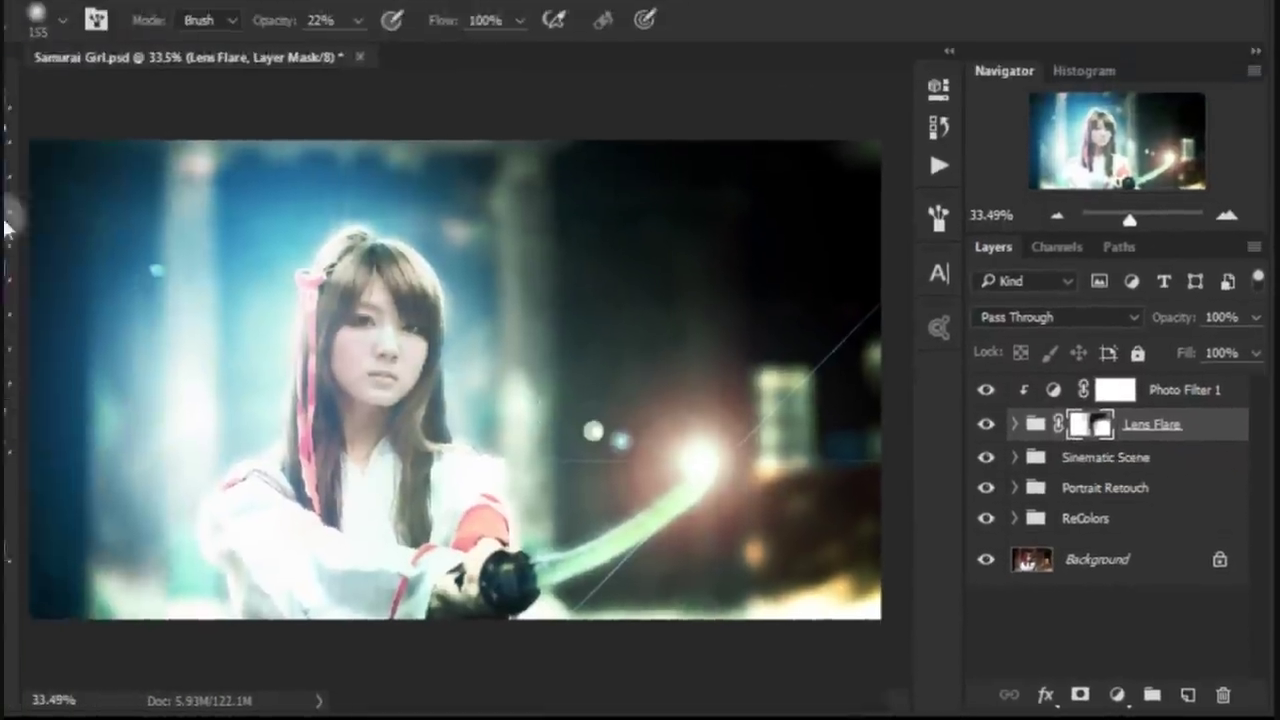
pyautogui.click(31, 137)
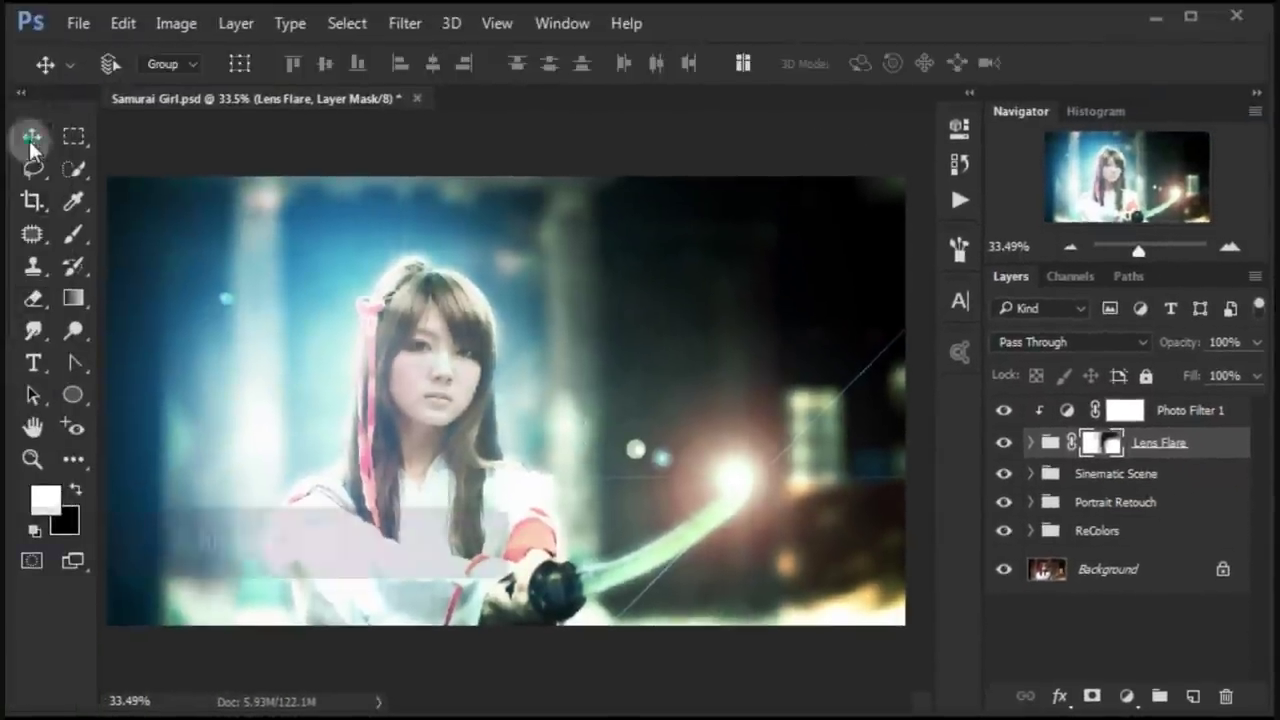
pyautogui.click(1187, 411)
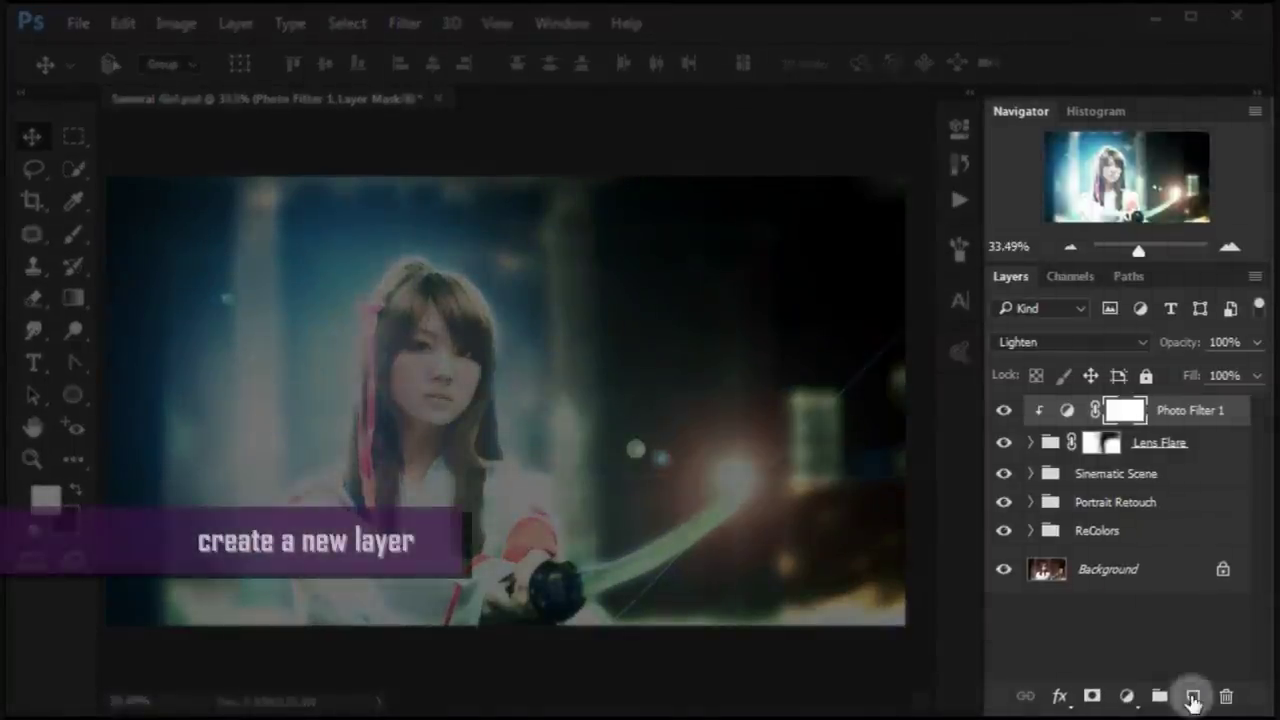
# Add a new empty layer and set the foreground colour to orange de960c
pyautogui.click(1193, 698)
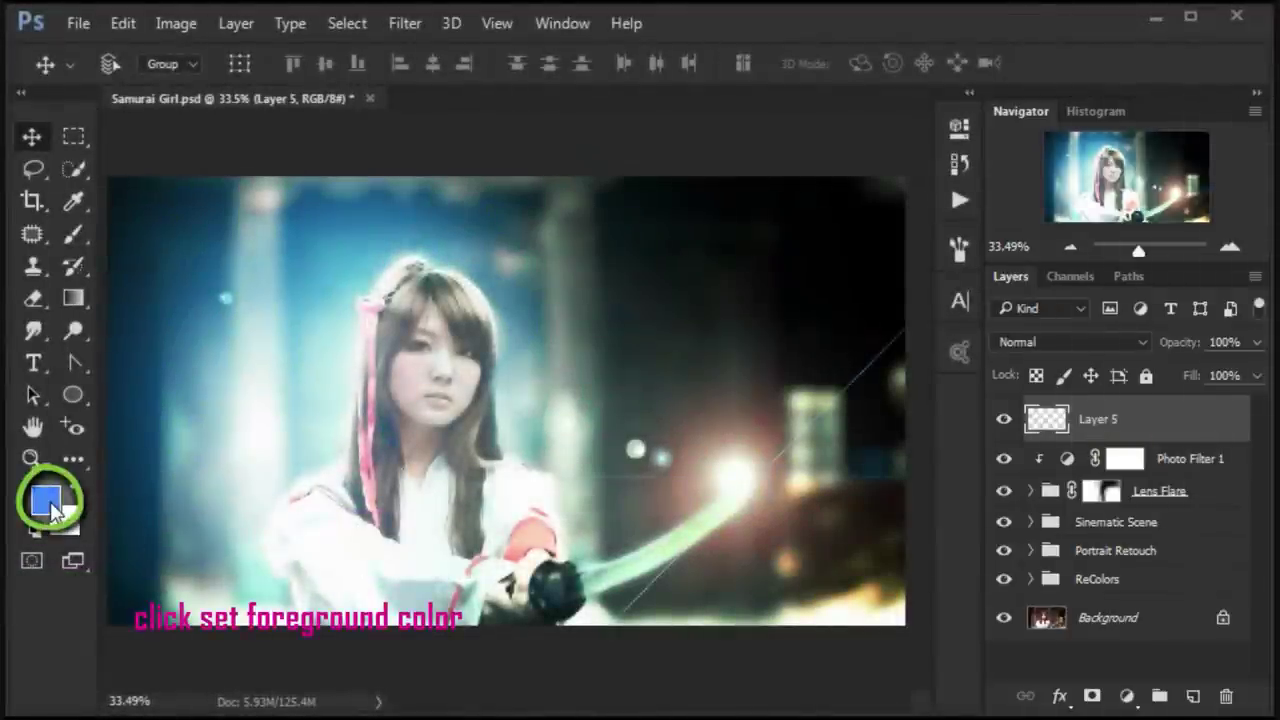
pyautogui.click(47, 500)
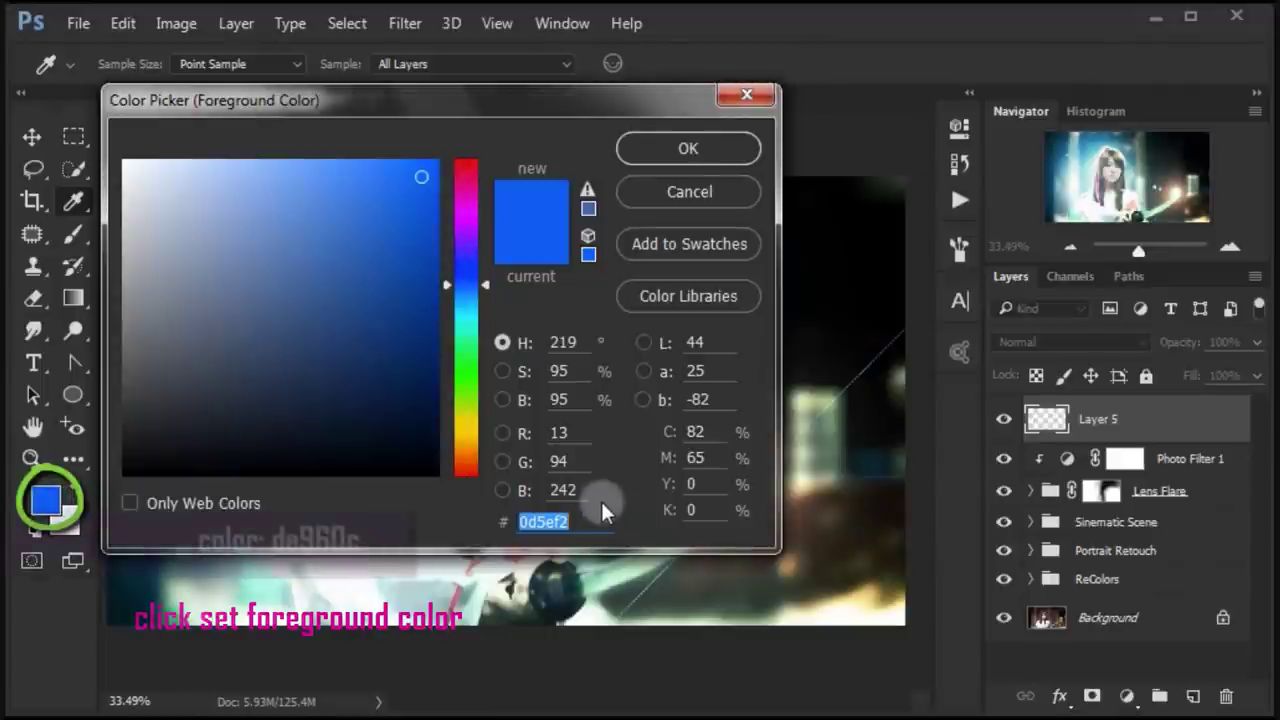
pyautogui.write('de960c')
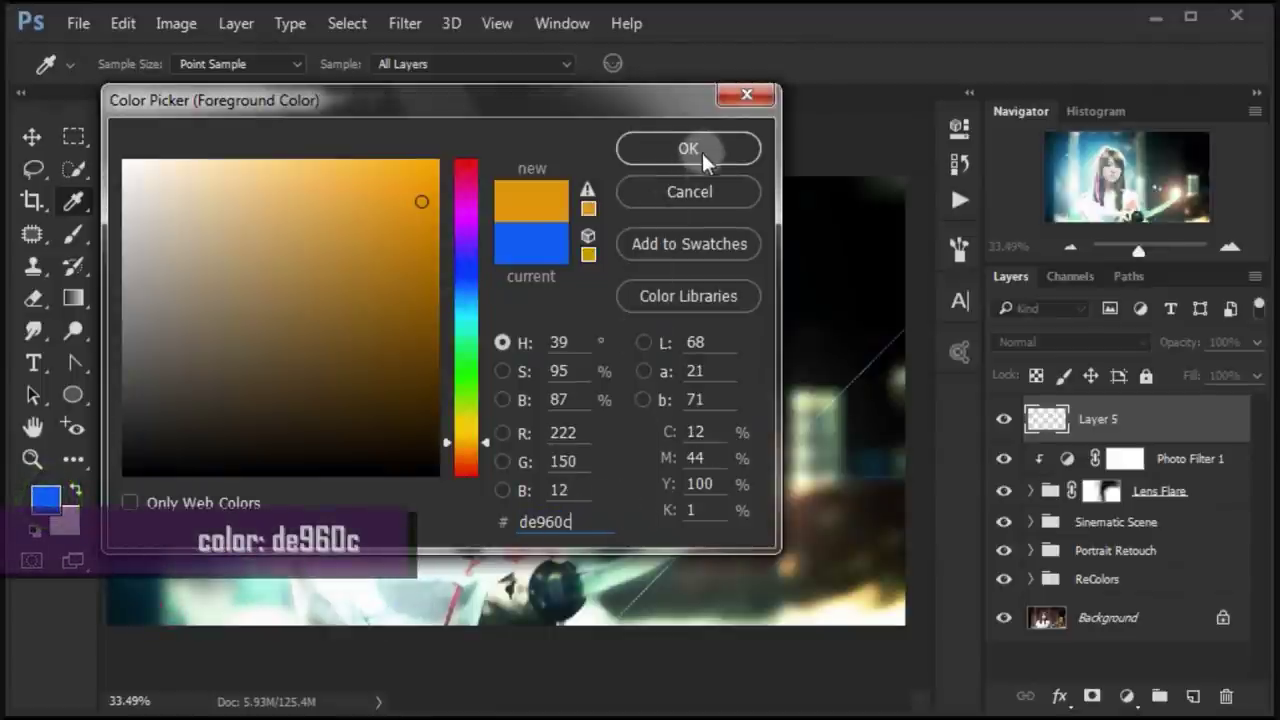
pyautogui.click(703, 151)
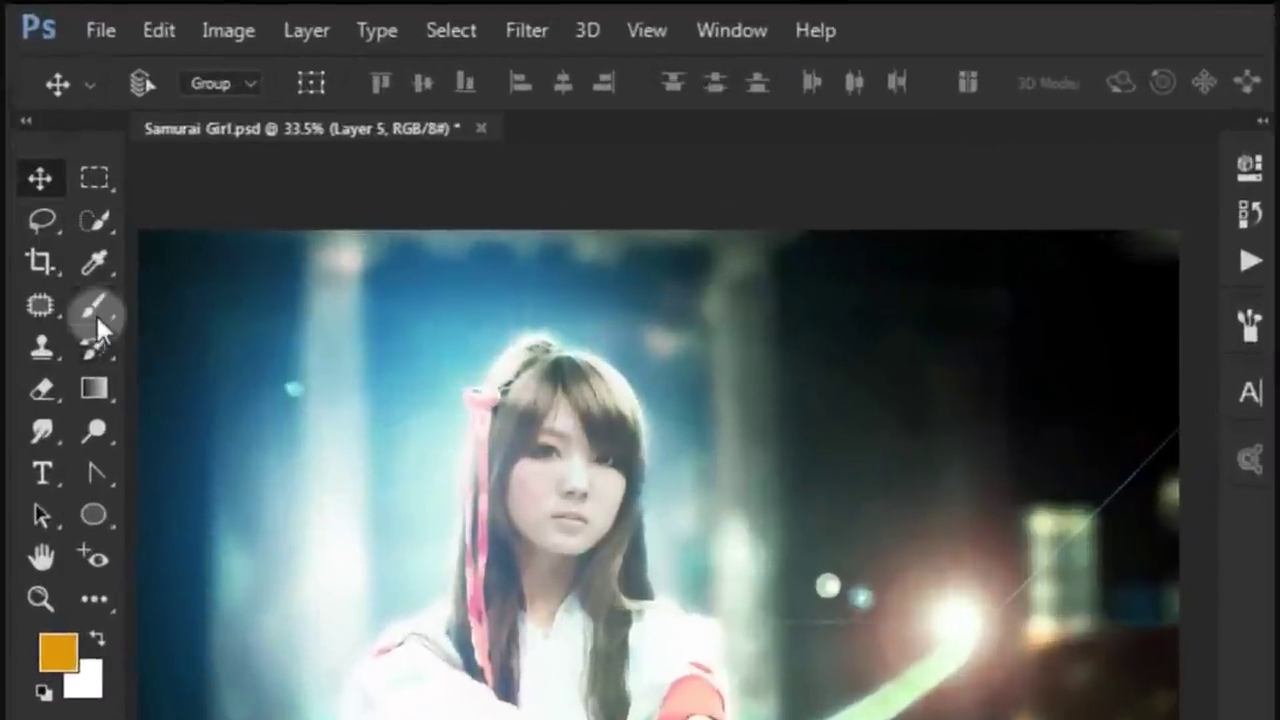
# Set up a regular paint brush with 100% hardness and adjusted opacity
pyautogui.click(95, 312)
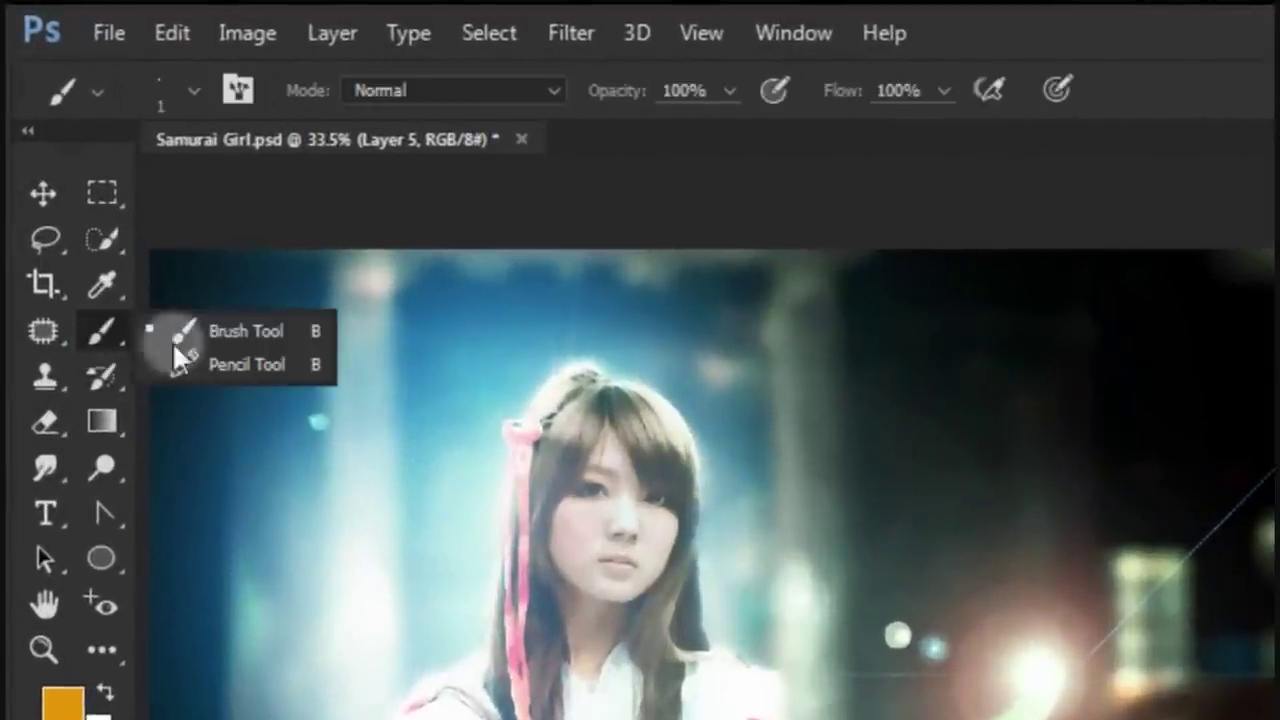
pyautogui.click(283, 331)
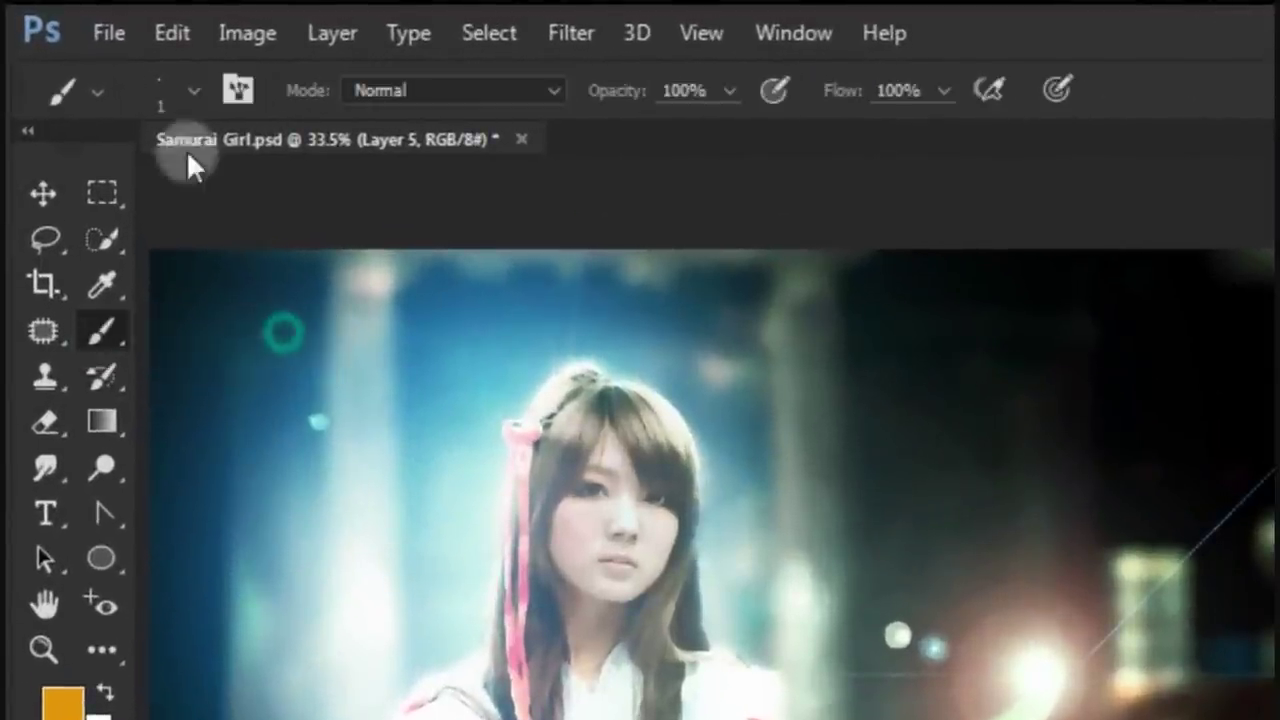
pyautogui.click(193, 90)
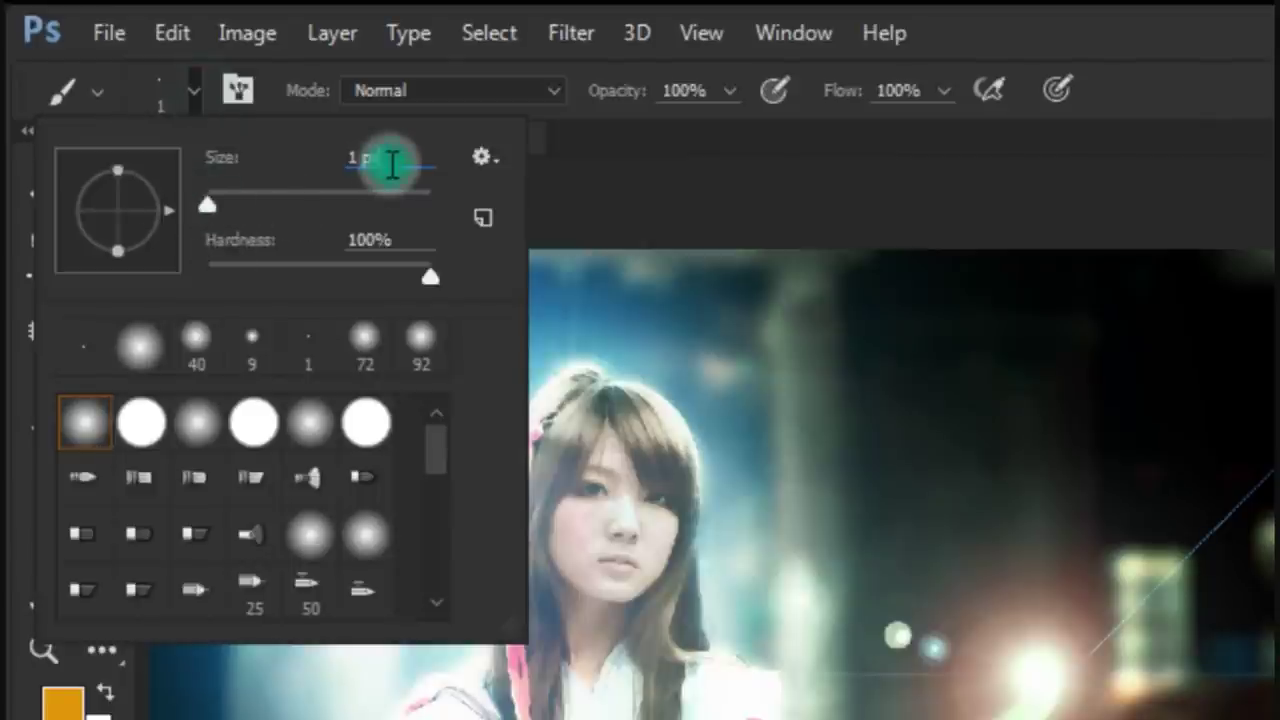
pyautogui.moveTo(426, 276); pyautogui.dragTo(455, 305)
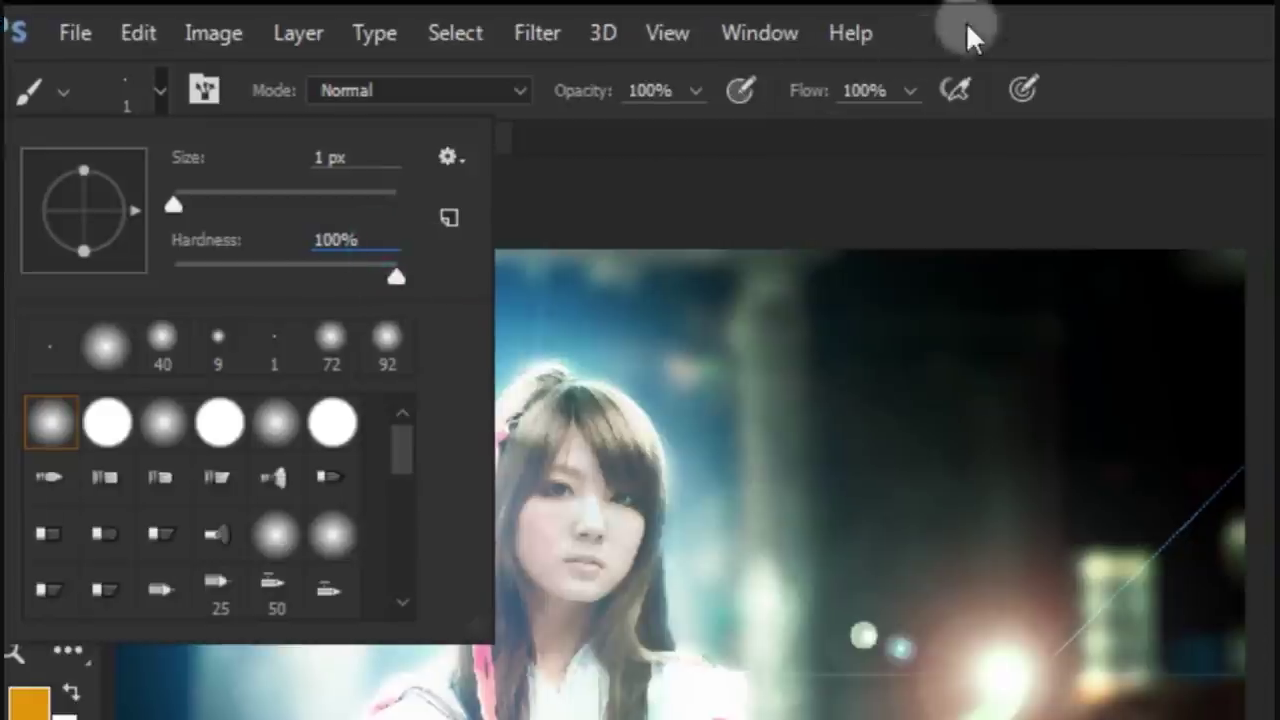
pyautogui.click(1003, 22)
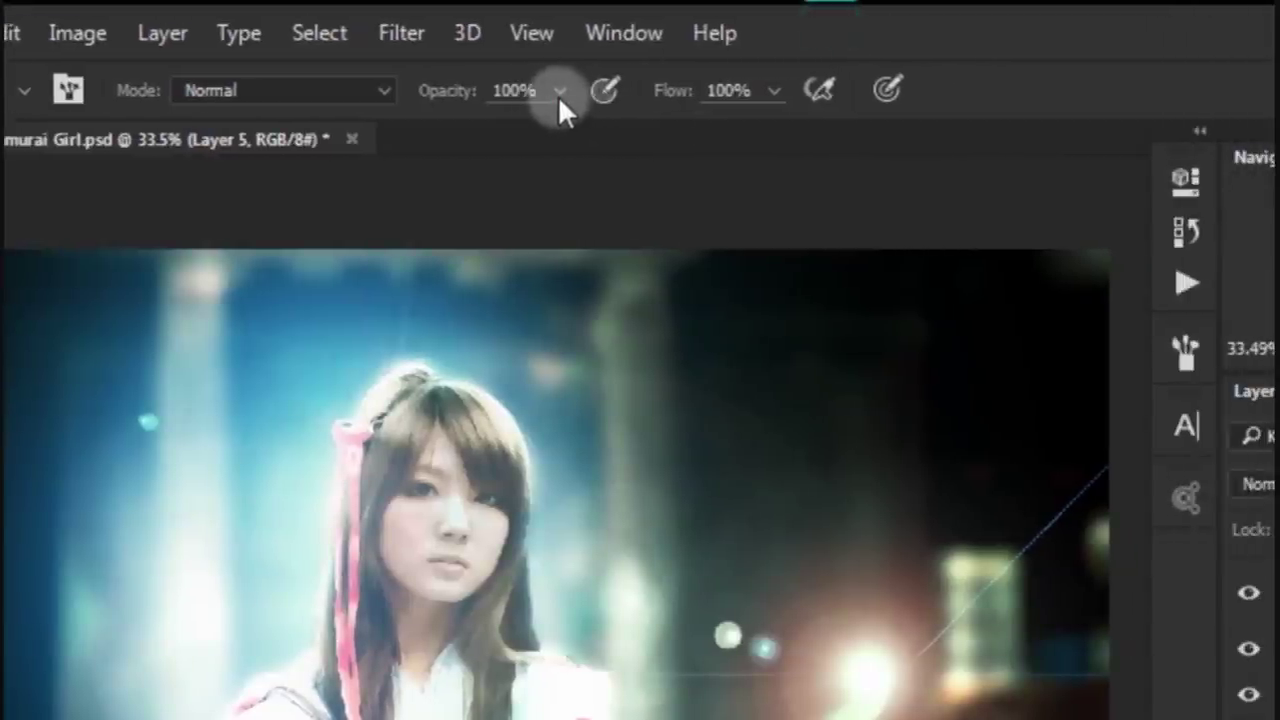
pyautogui.click(559, 92)
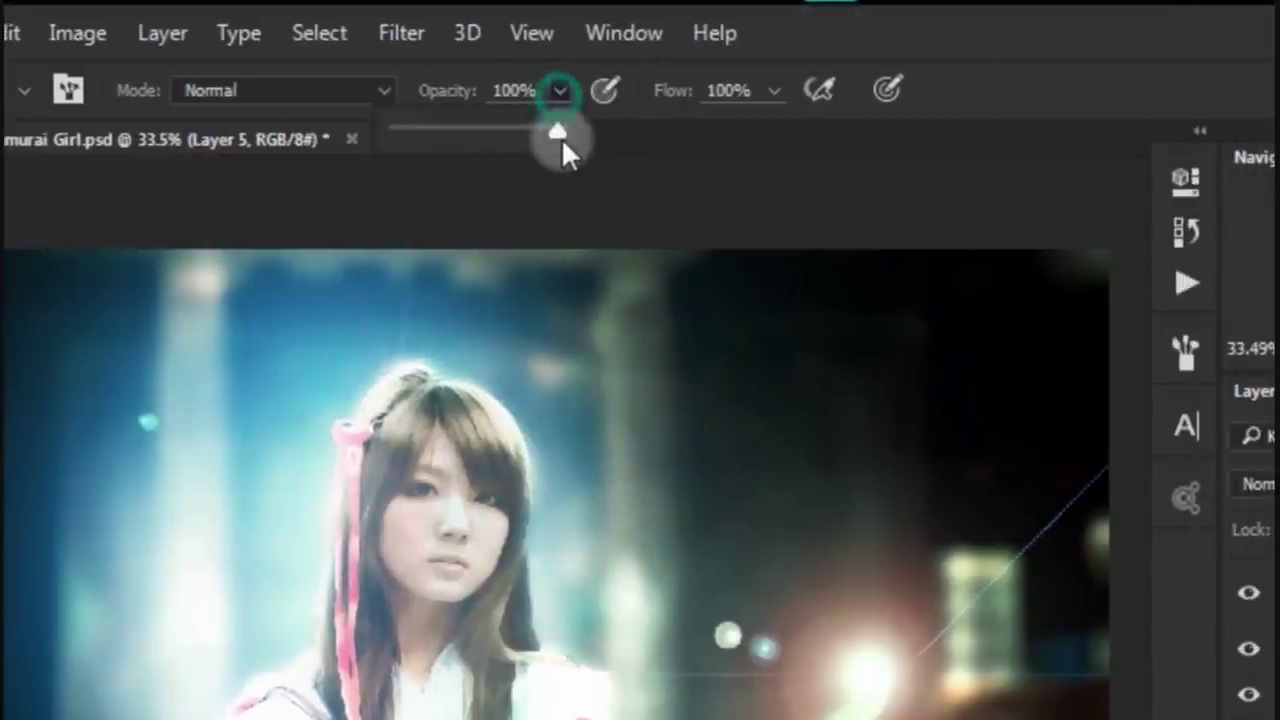
pyautogui.click(823, 28)
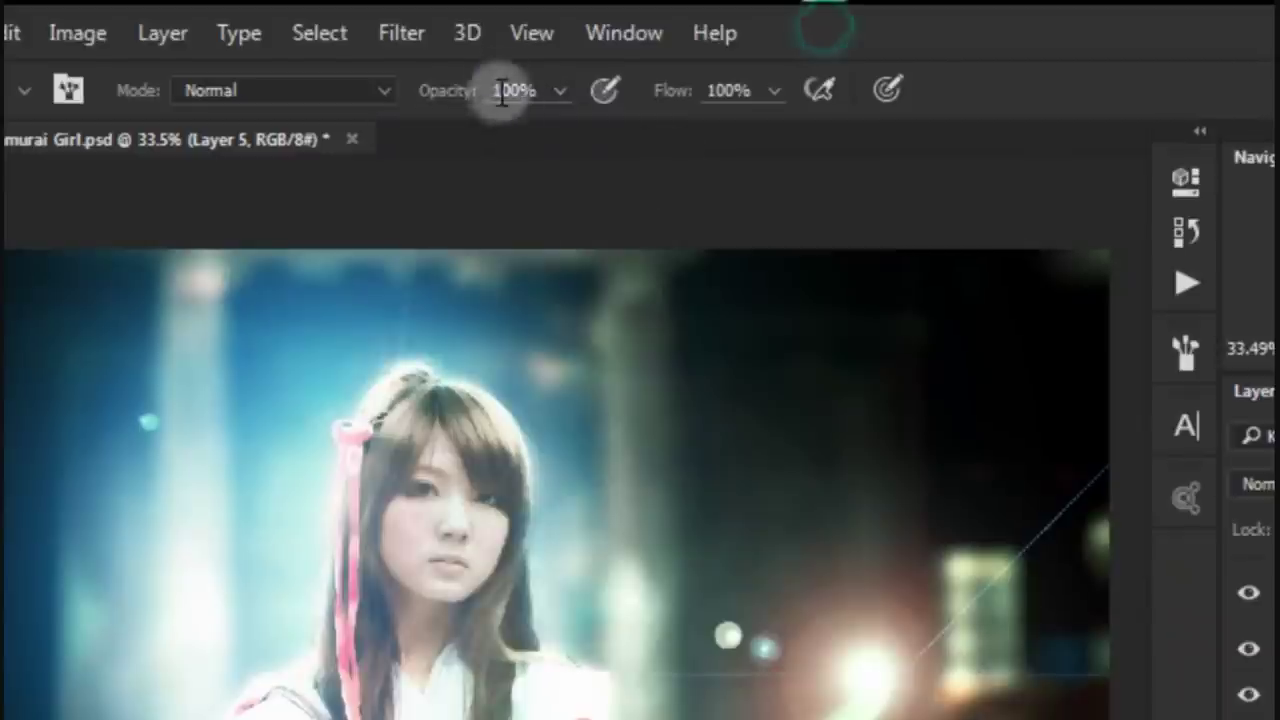
# Zoom to 100% and back out, then paint orange over the girl's hair
pyautogui.click(531, 33)
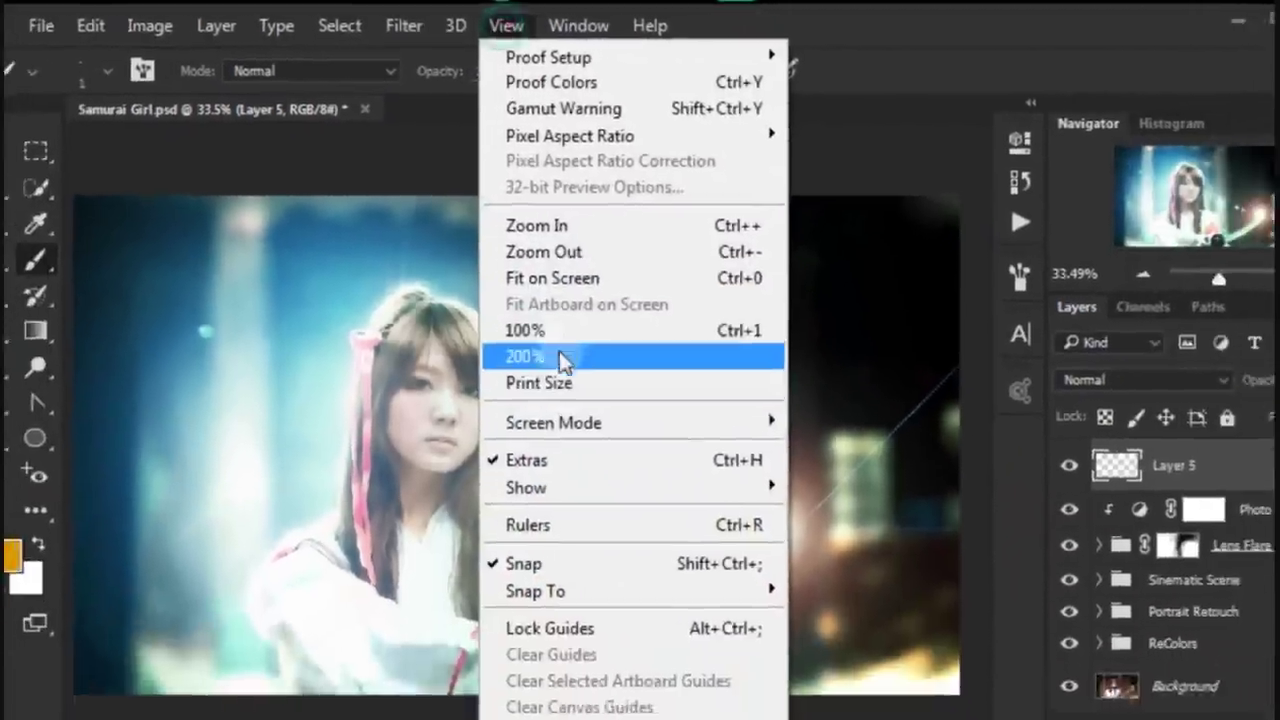
pyautogui.click(559, 358)
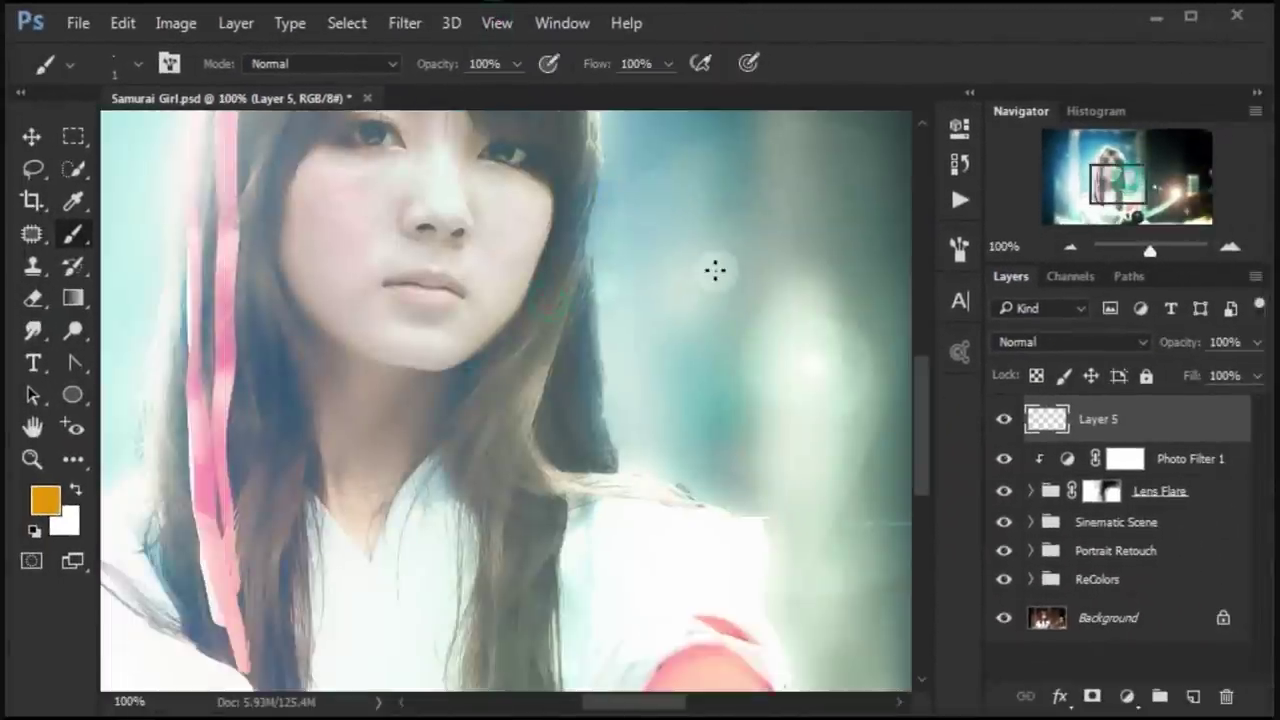
pyautogui.hotkey('ctrl', '-')
pyautogui.moveTo(920, 496); pyautogui.dragTo(920, 491)
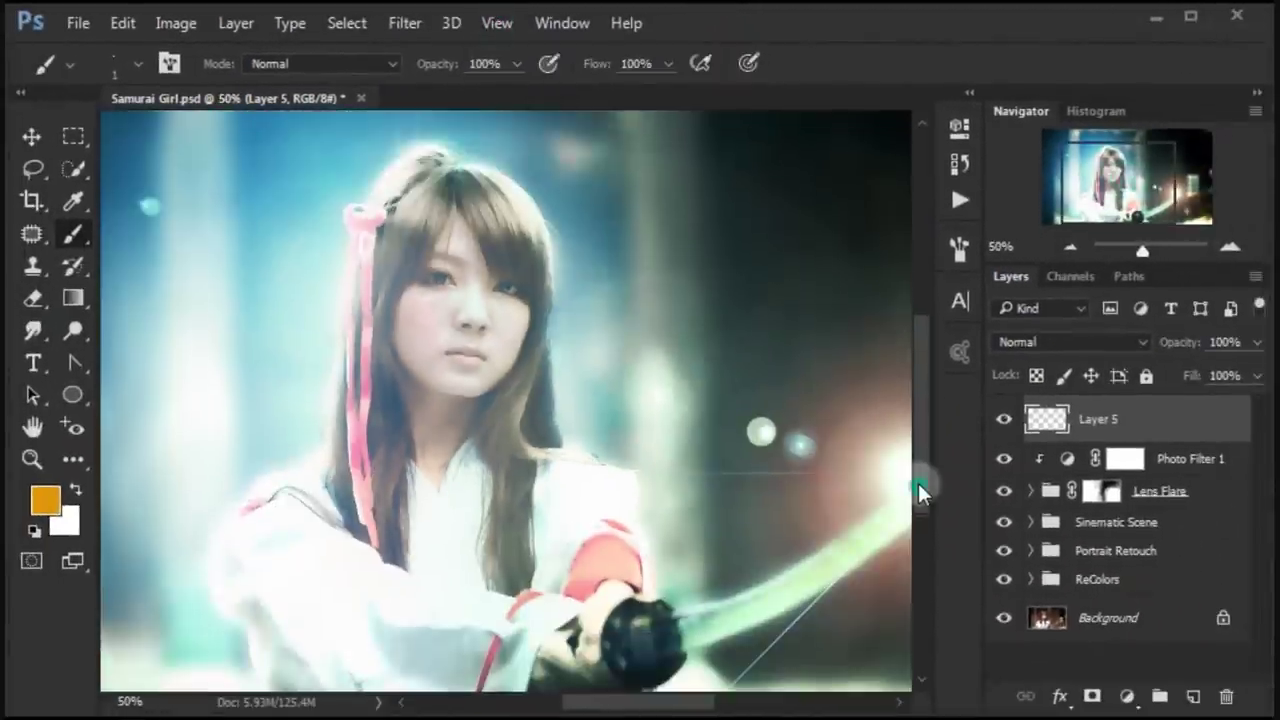
pyautogui.moveTo(703, 703); pyautogui.dragTo(720, 706)
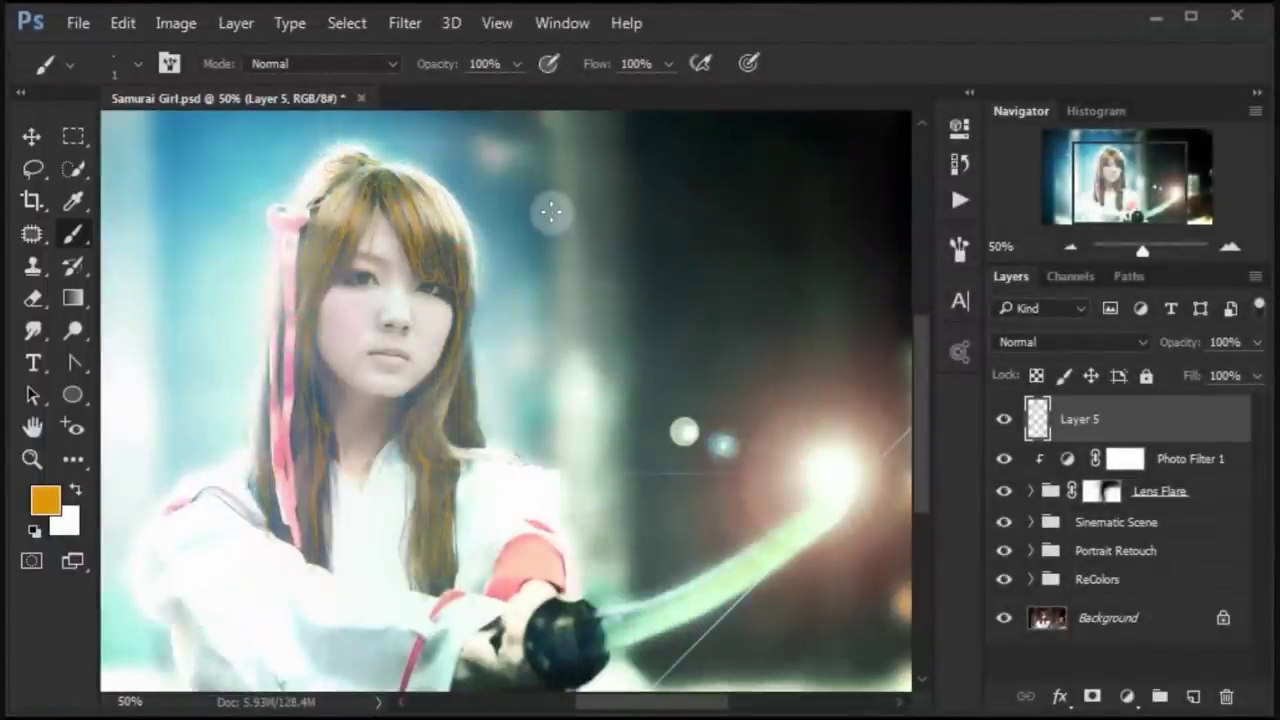
pyautogui.click(31, 136)
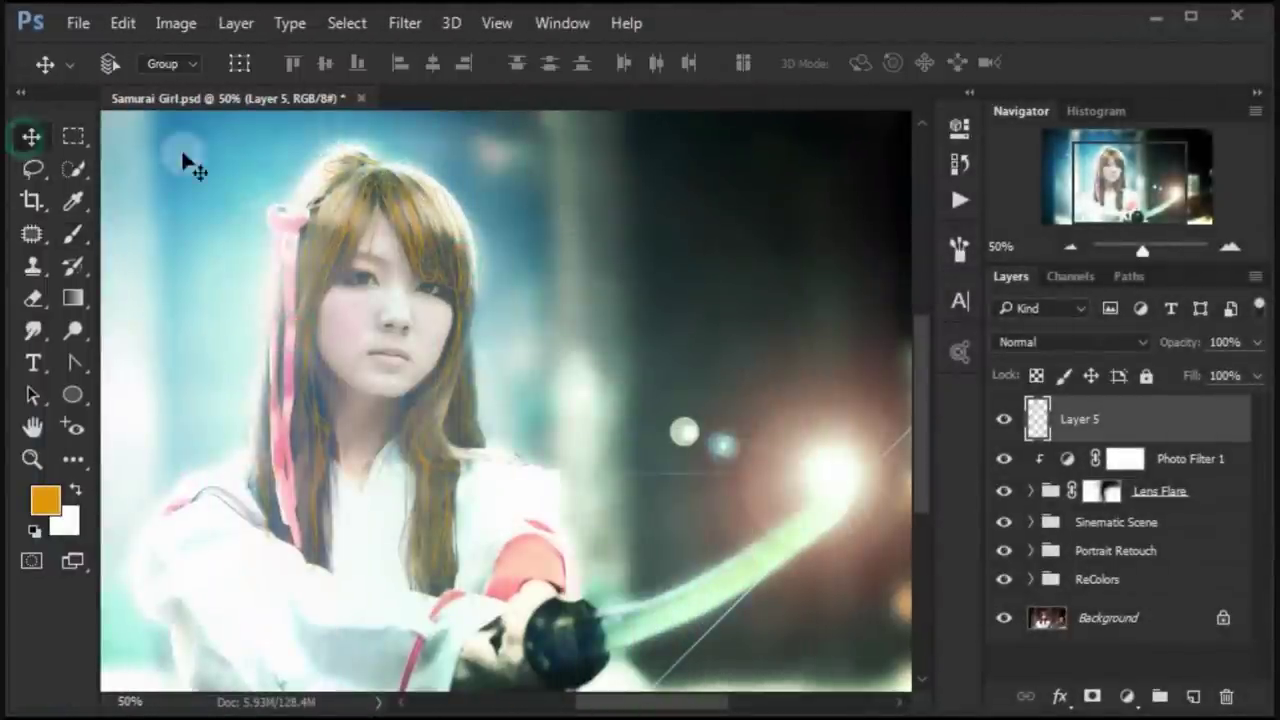
# Apply a Gaussian Blur to the orange hair paint on Layer 5
pyautogui.click(405, 23)
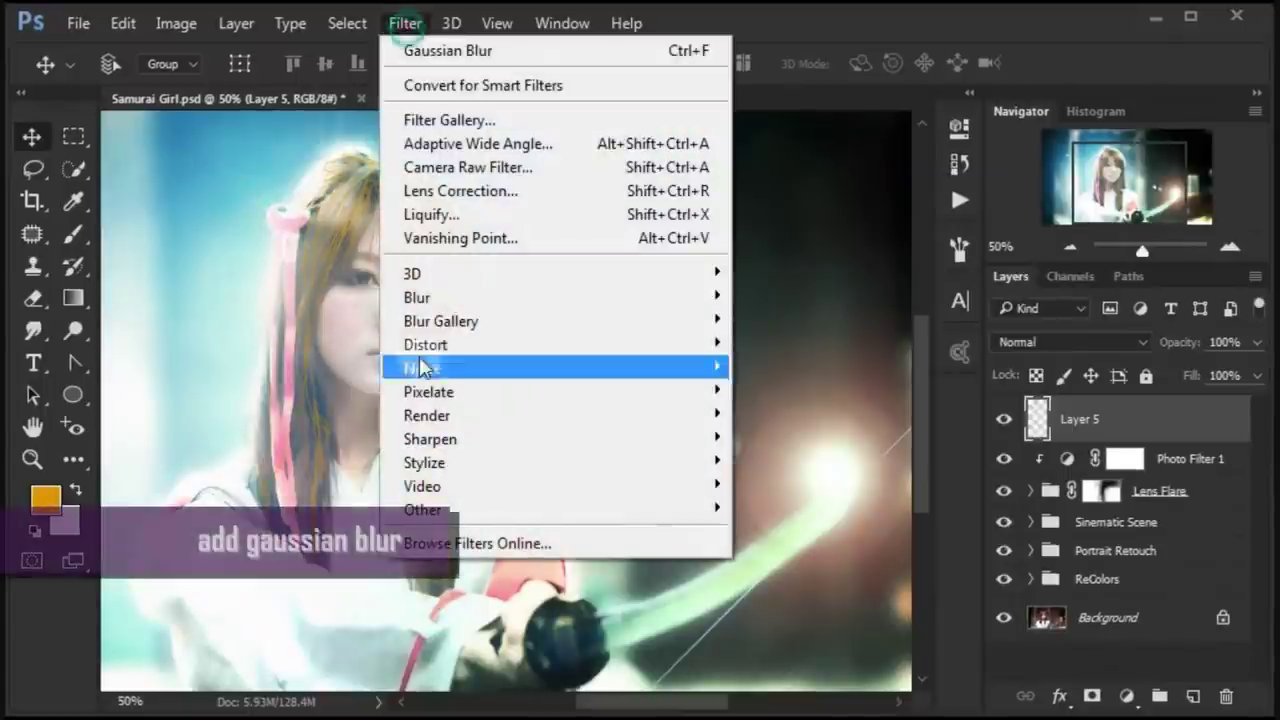
pyautogui.moveTo(550, 297)
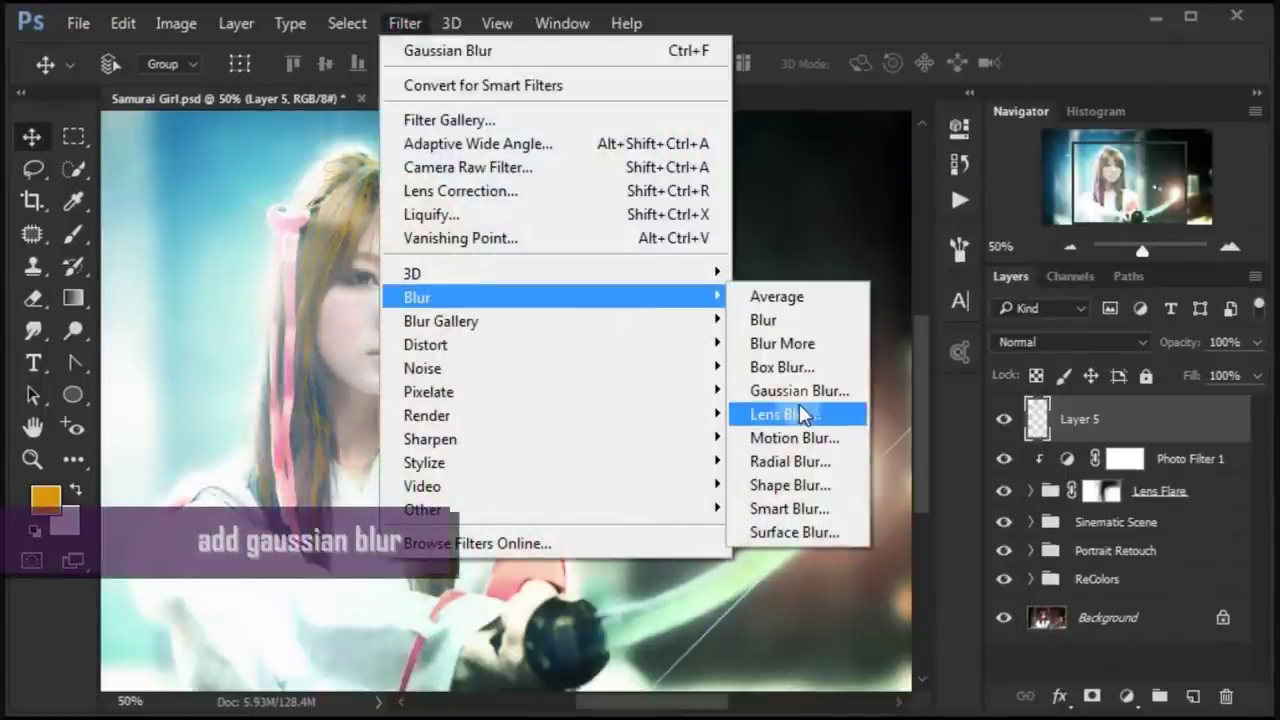
pyautogui.click(797, 391)
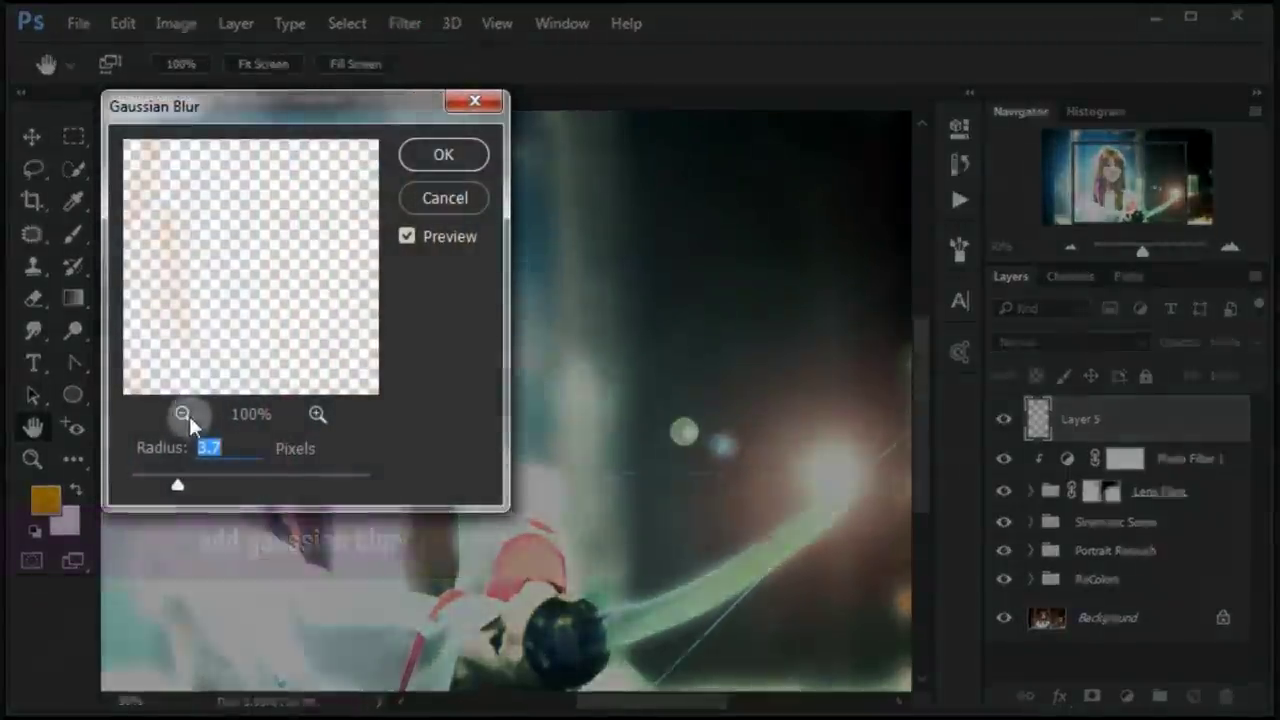
pyautogui.click(186, 413)
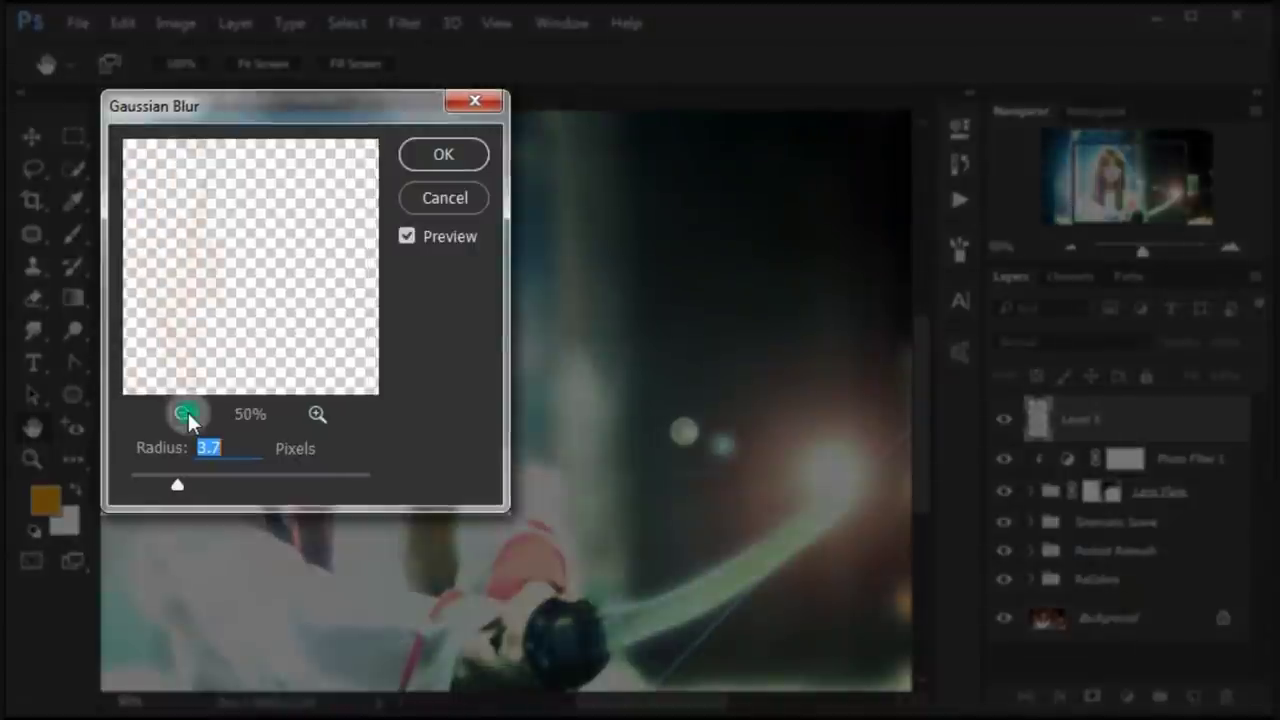
pyautogui.click(219, 453)
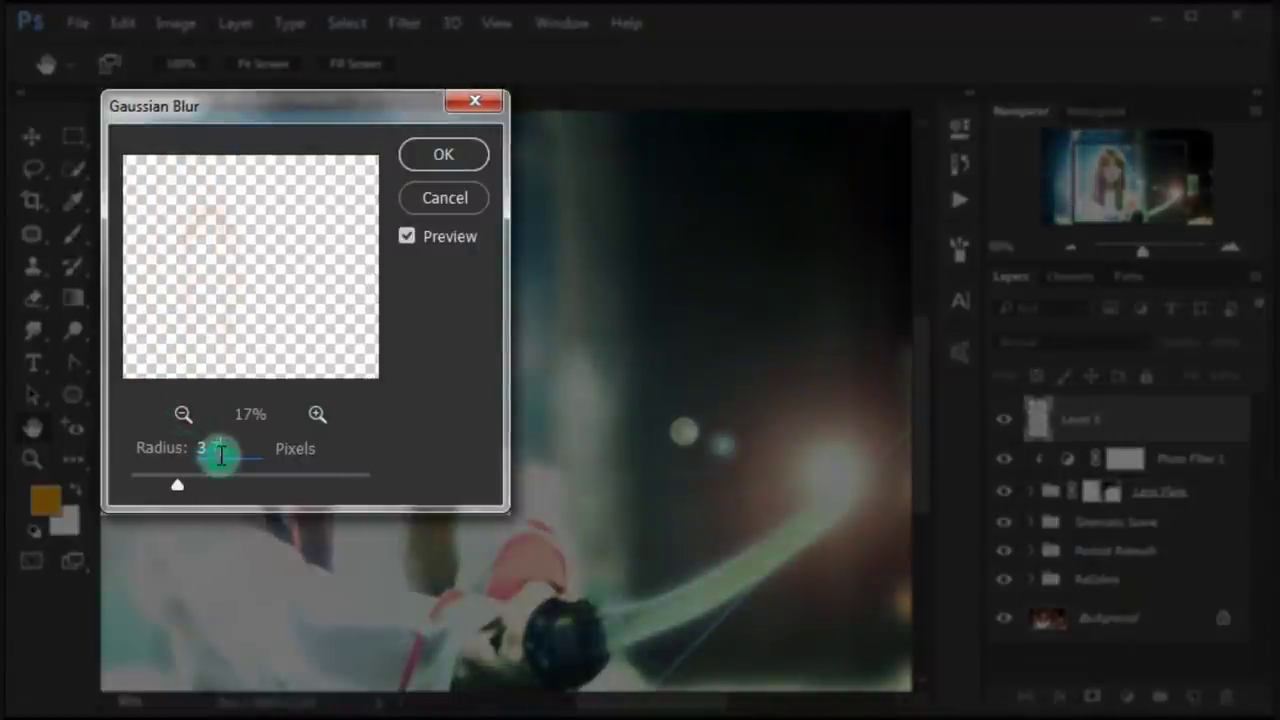
pyautogui.click(443, 154)
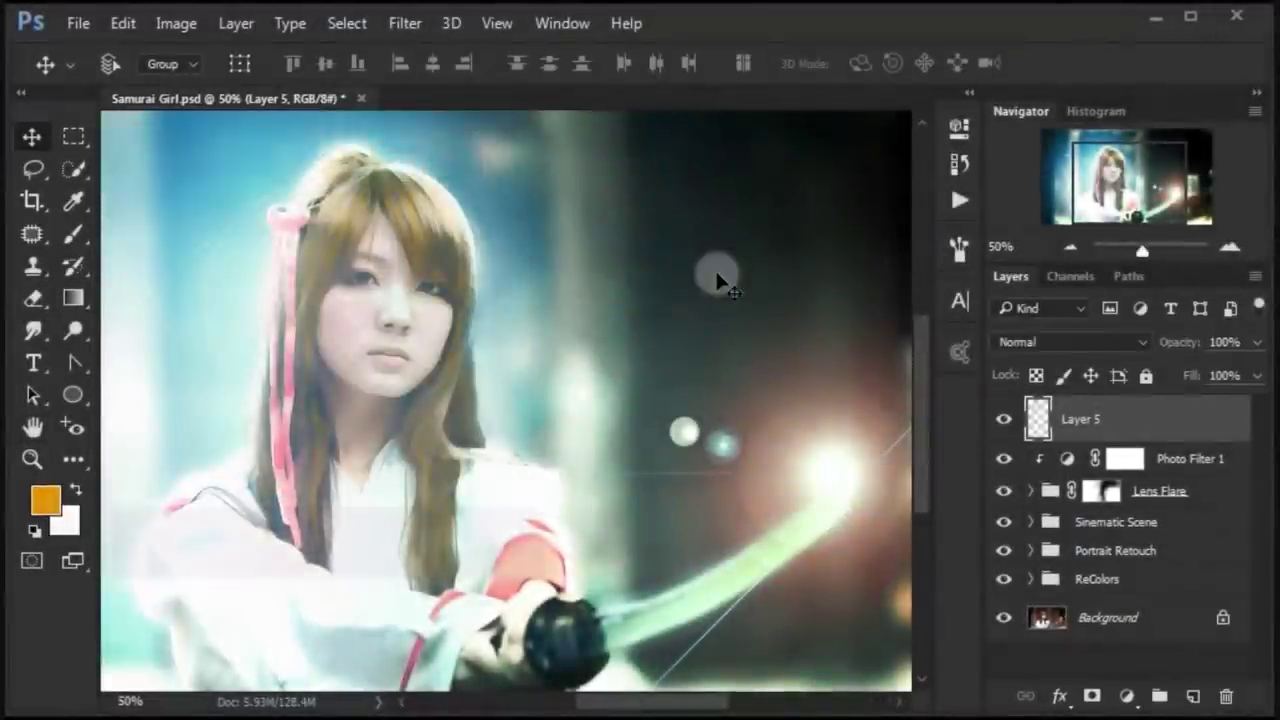
# Set Layer 5 to Vivid Light blending at 70% opacity
pyautogui.click(1045, 342)
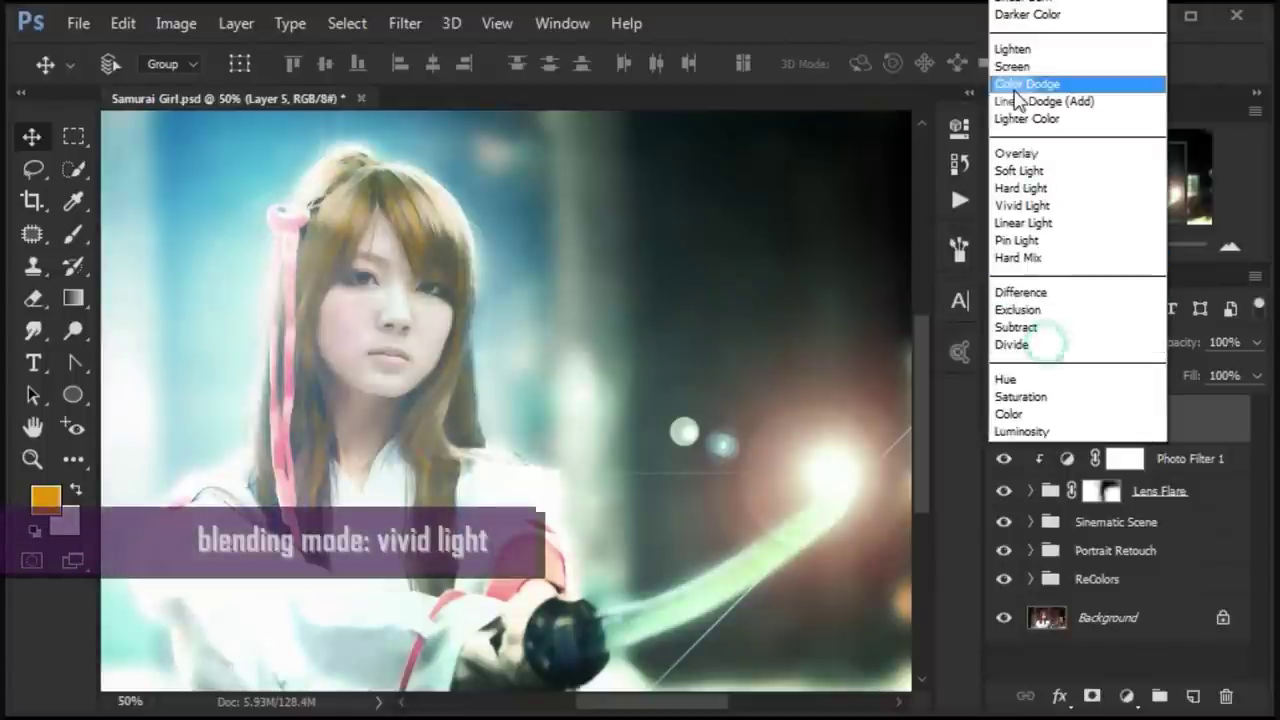
pyautogui.click(1033, 204)
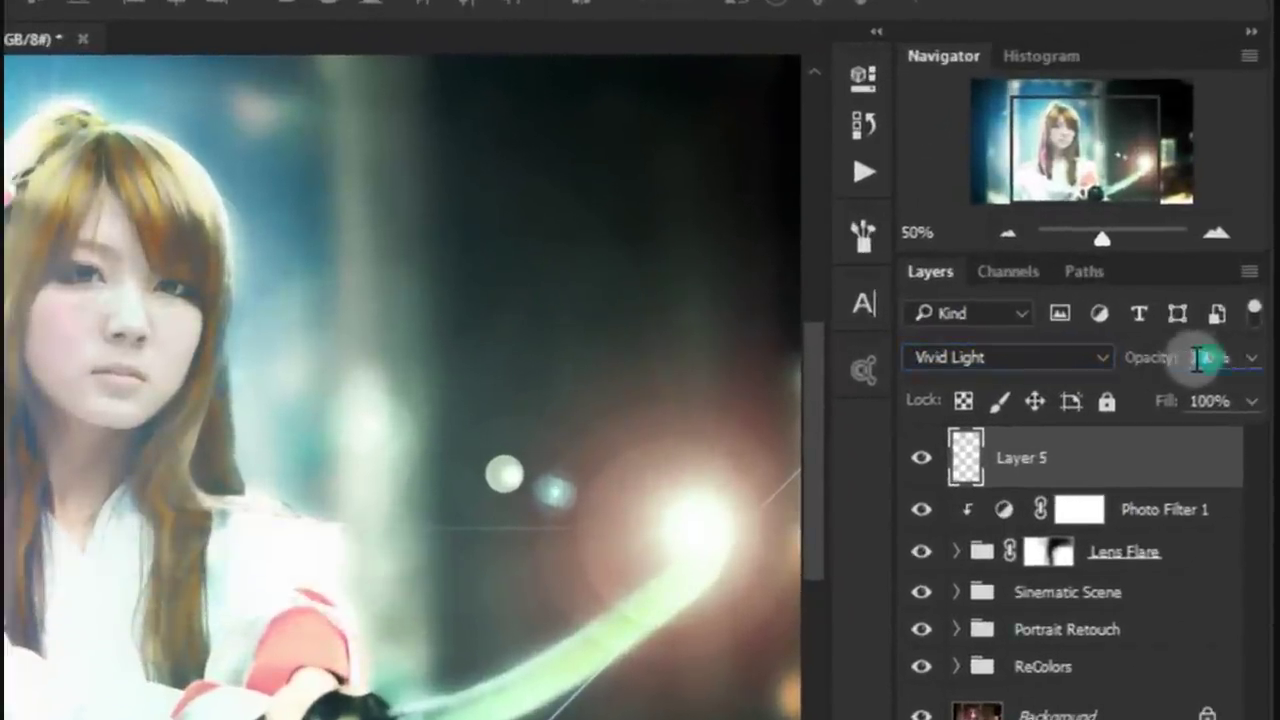
pyautogui.moveTo(1197, 360); pyautogui.dragTo(1187, 362)
pyautogui.write('70')
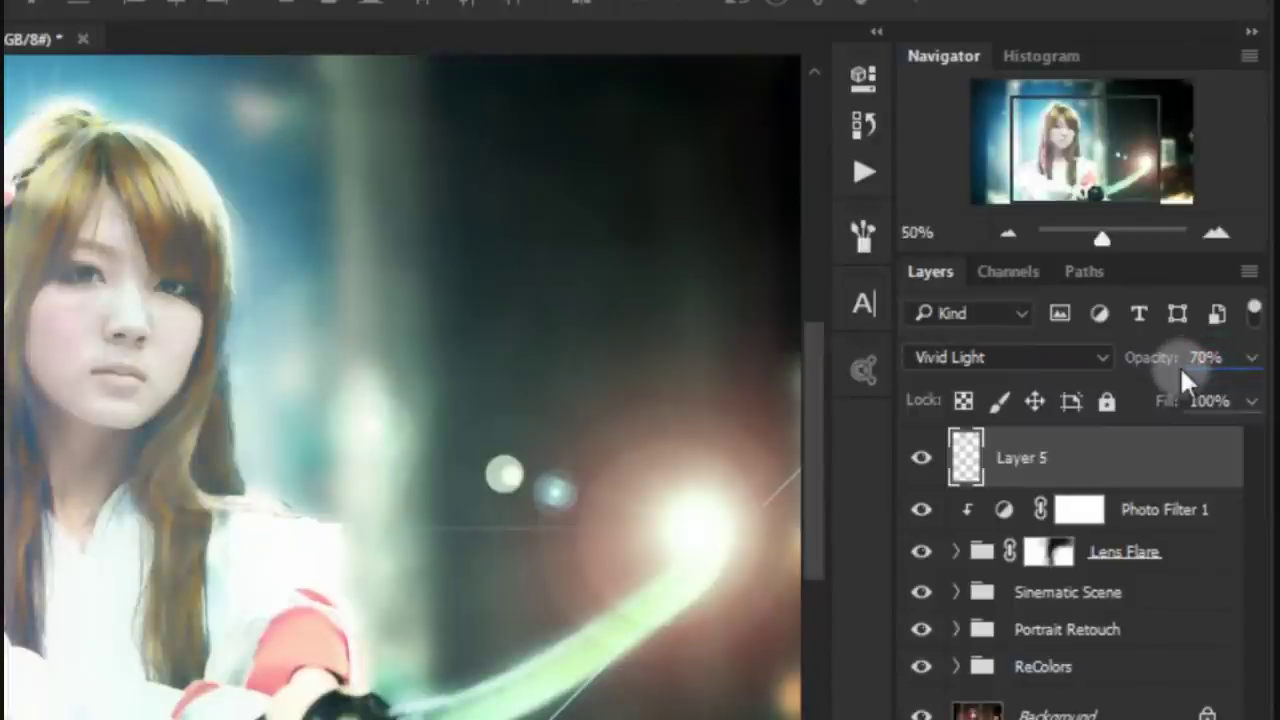
pyautogui.click(1228, 360)
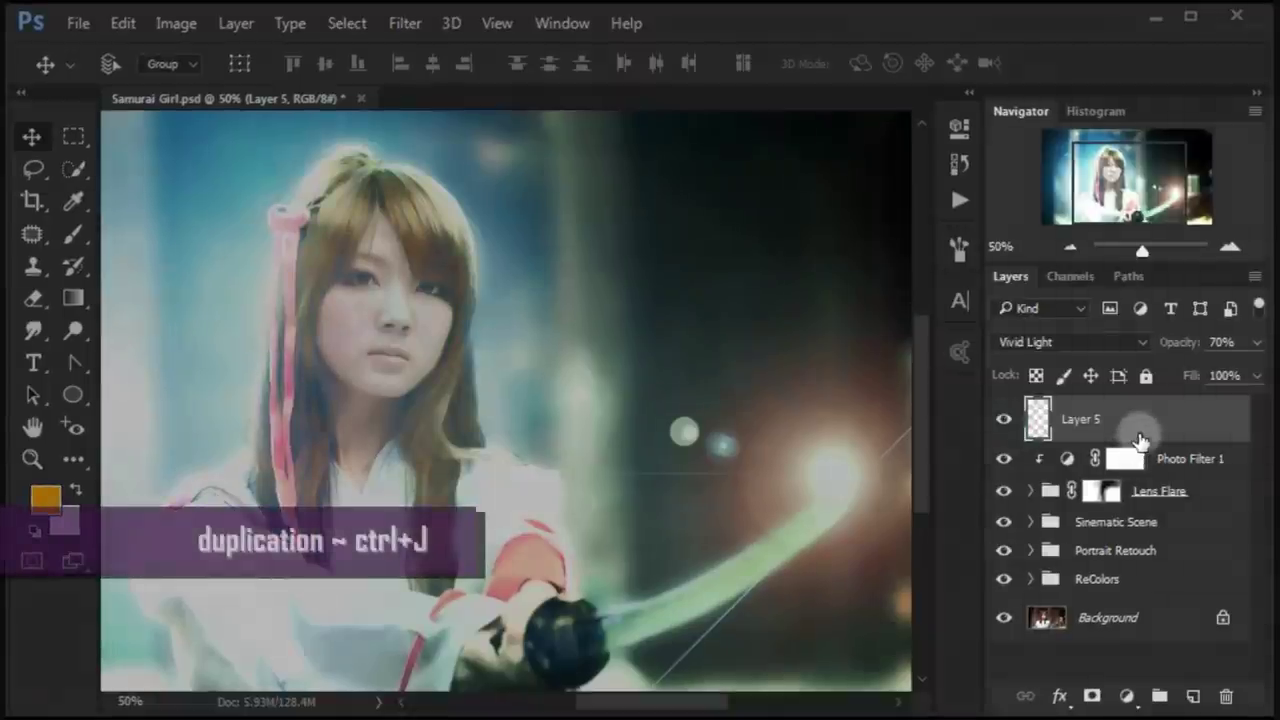
# Duplicate Layer 5 and set the copy to Color blending at 100% opacity
pyautogui.hotkey('ctrl', 'j')
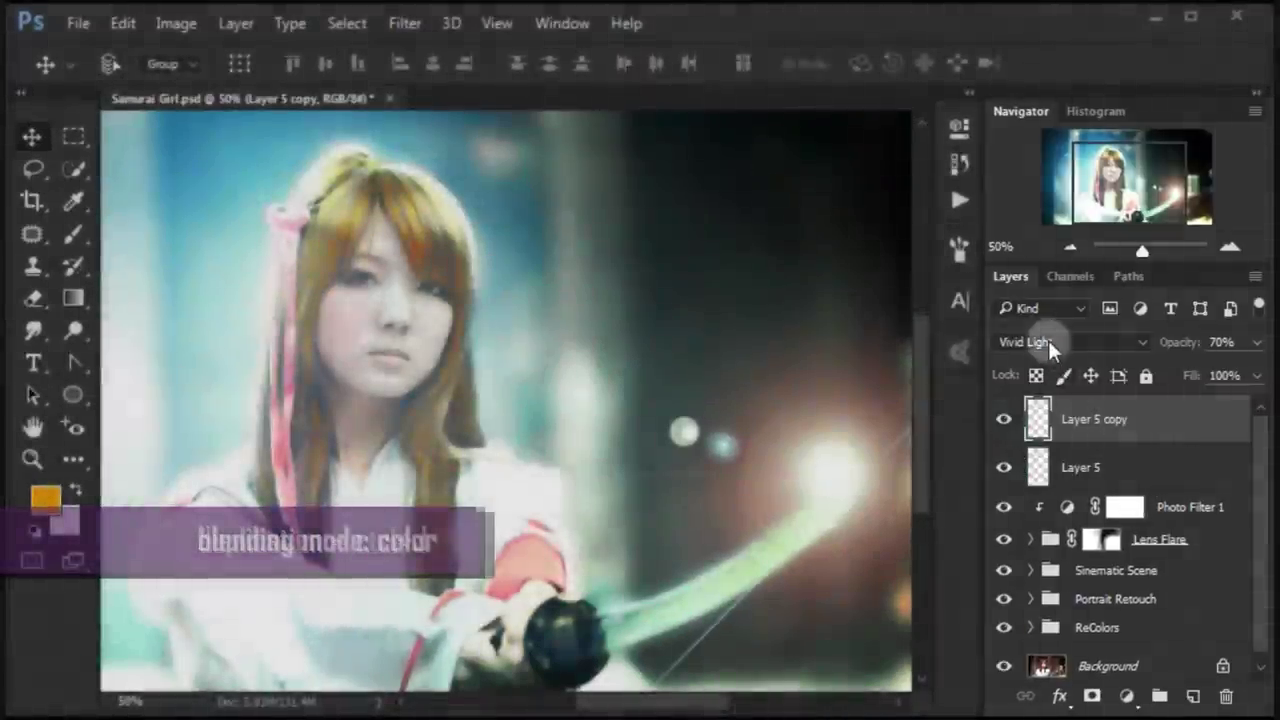
pyautogui.click(1048, 341)
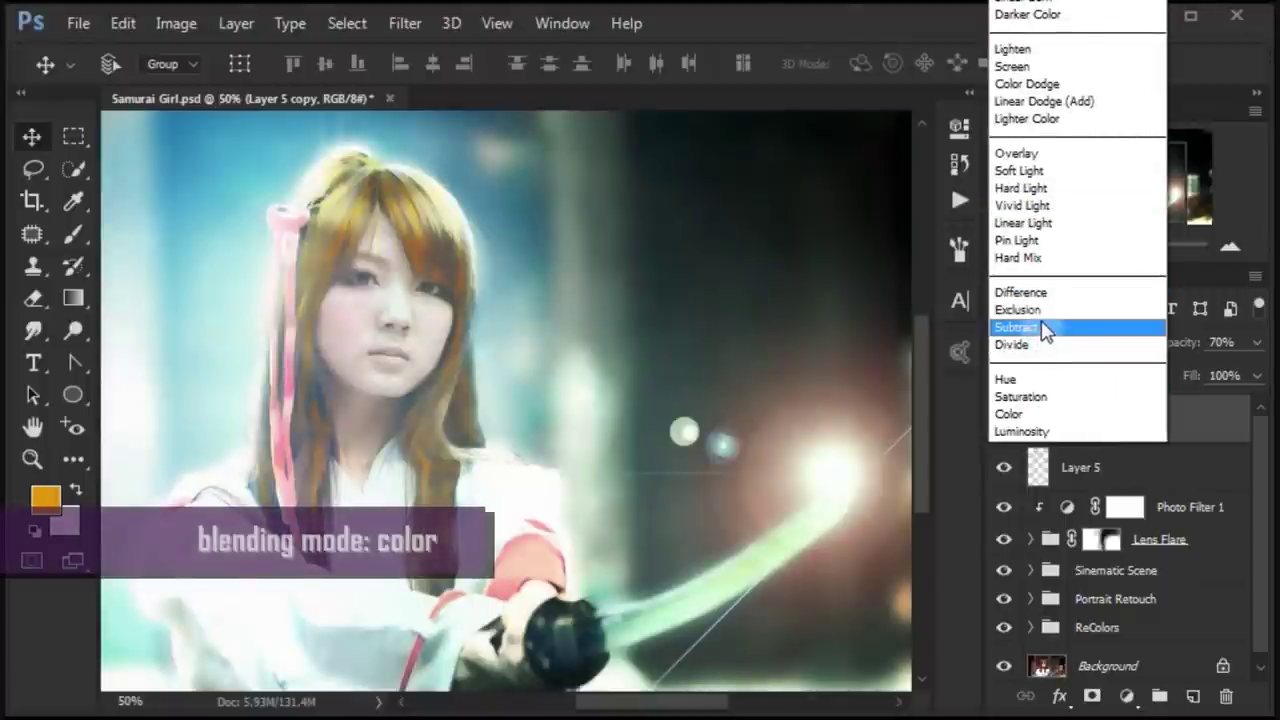
pyautogui.click(1038, 414)
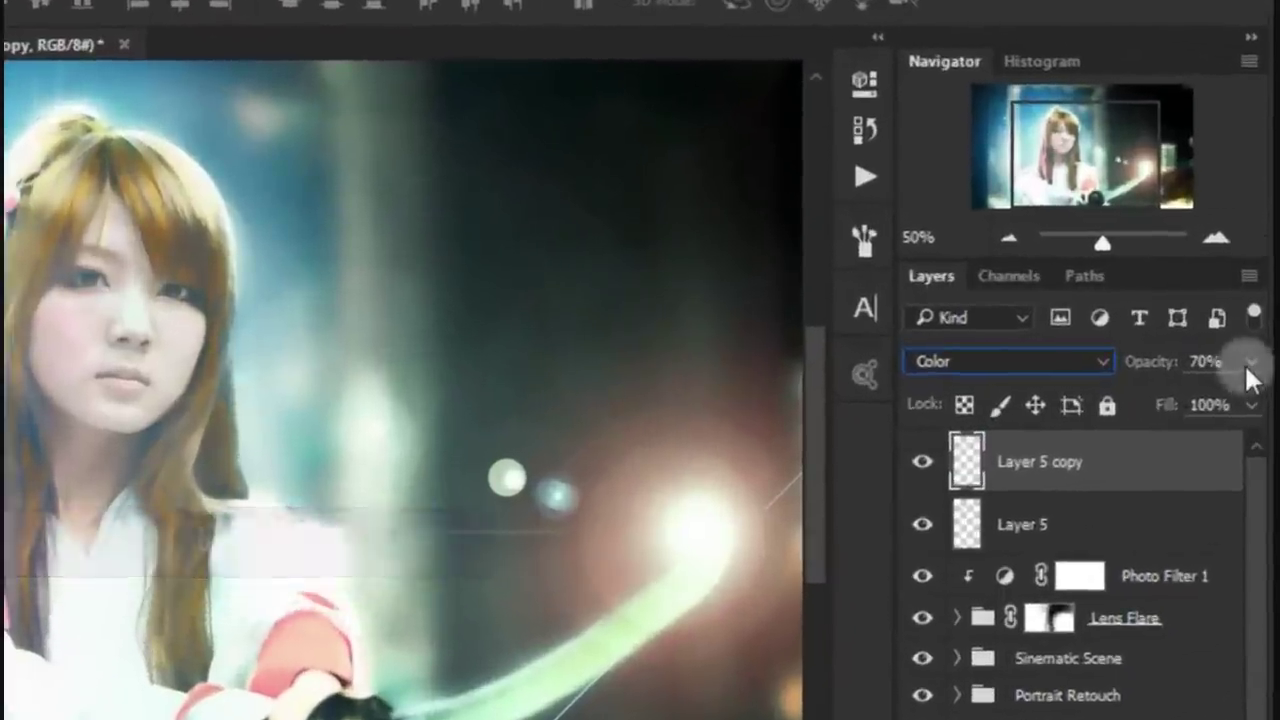
pyautogui.click(1255, 346)
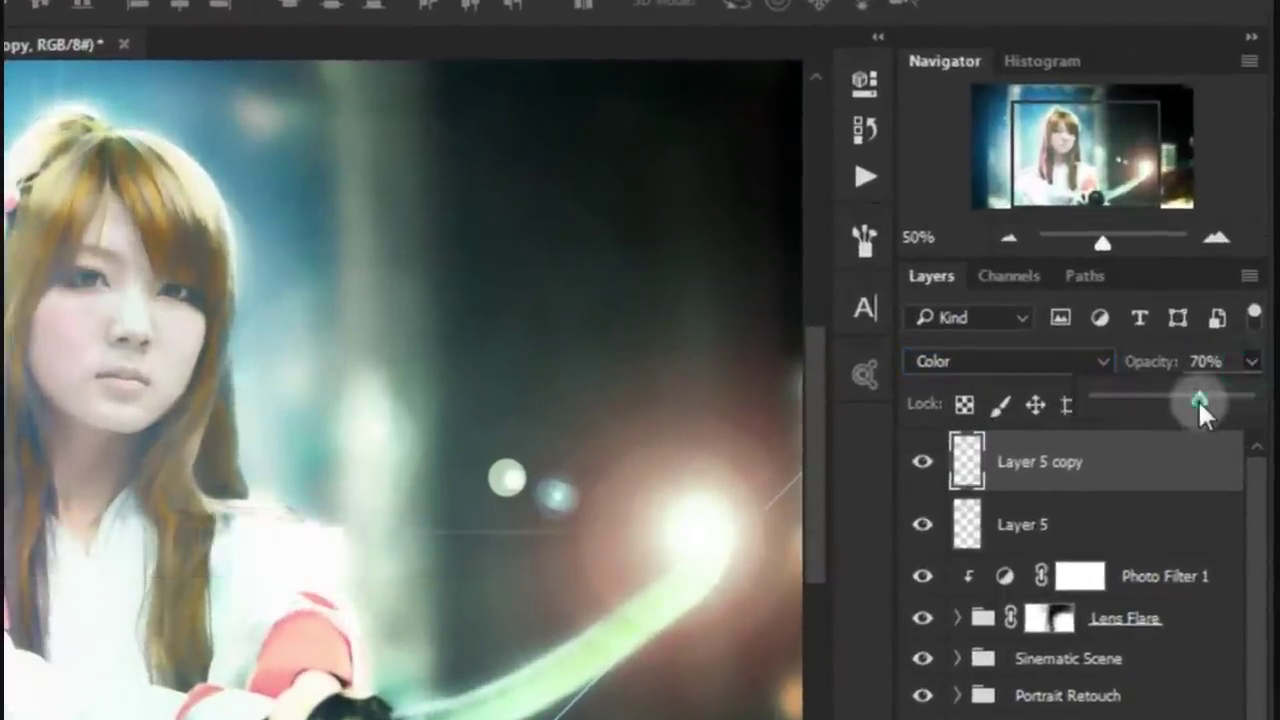
pyautogui.moveTo(1198, 399); pyautogui.dragTo(1250, 399)
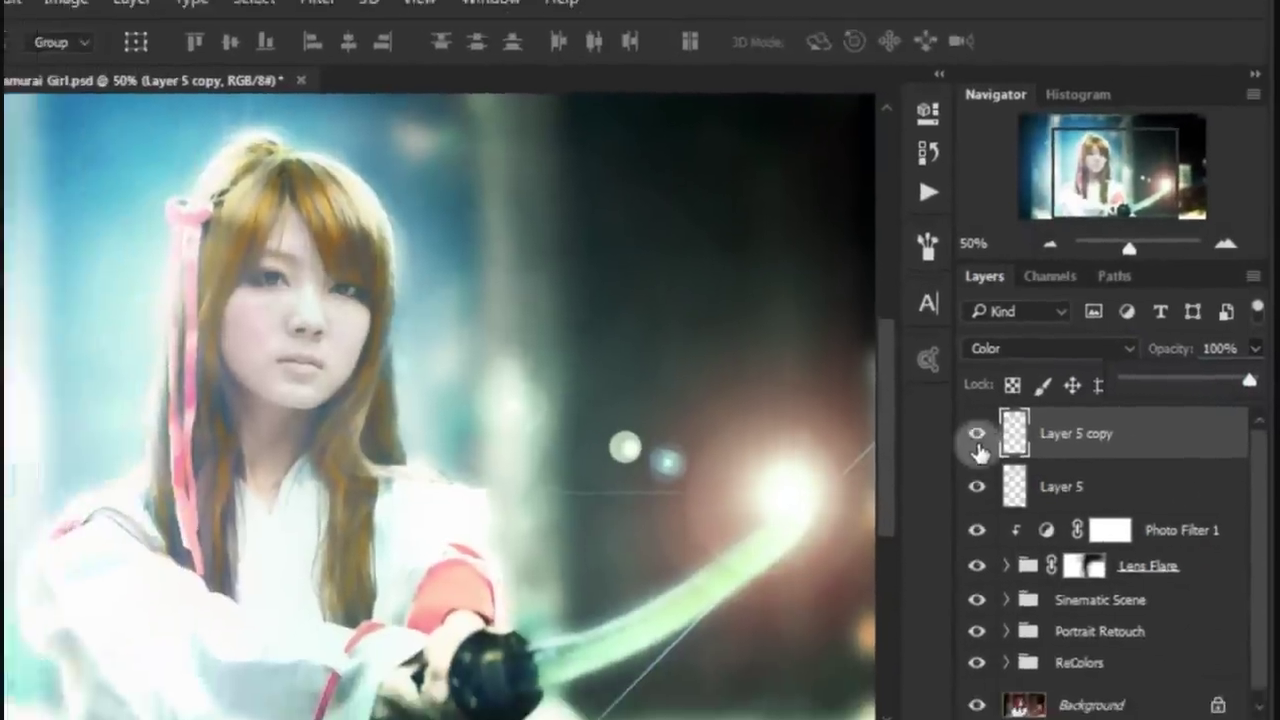
# Fit the whole photo on screen and collapse the Navigator panel to free layer space
pyautogui.click(978, 445)
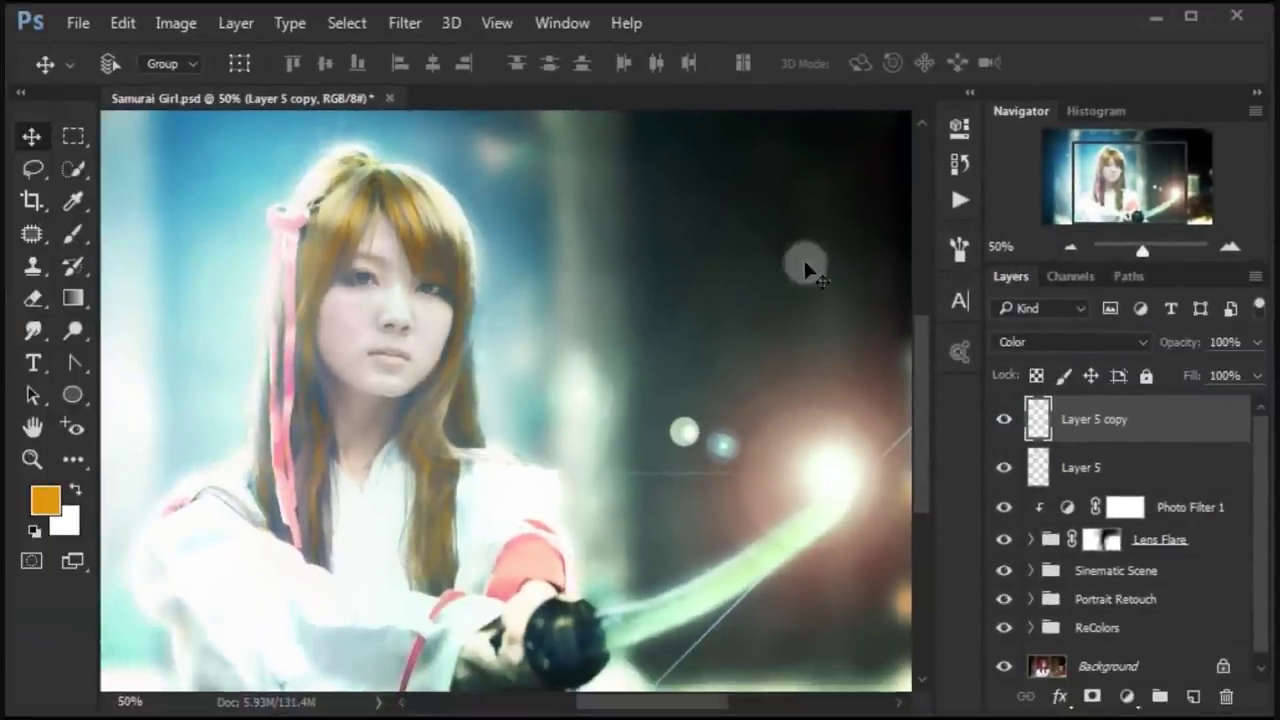
pyautogui.click(497, 22)
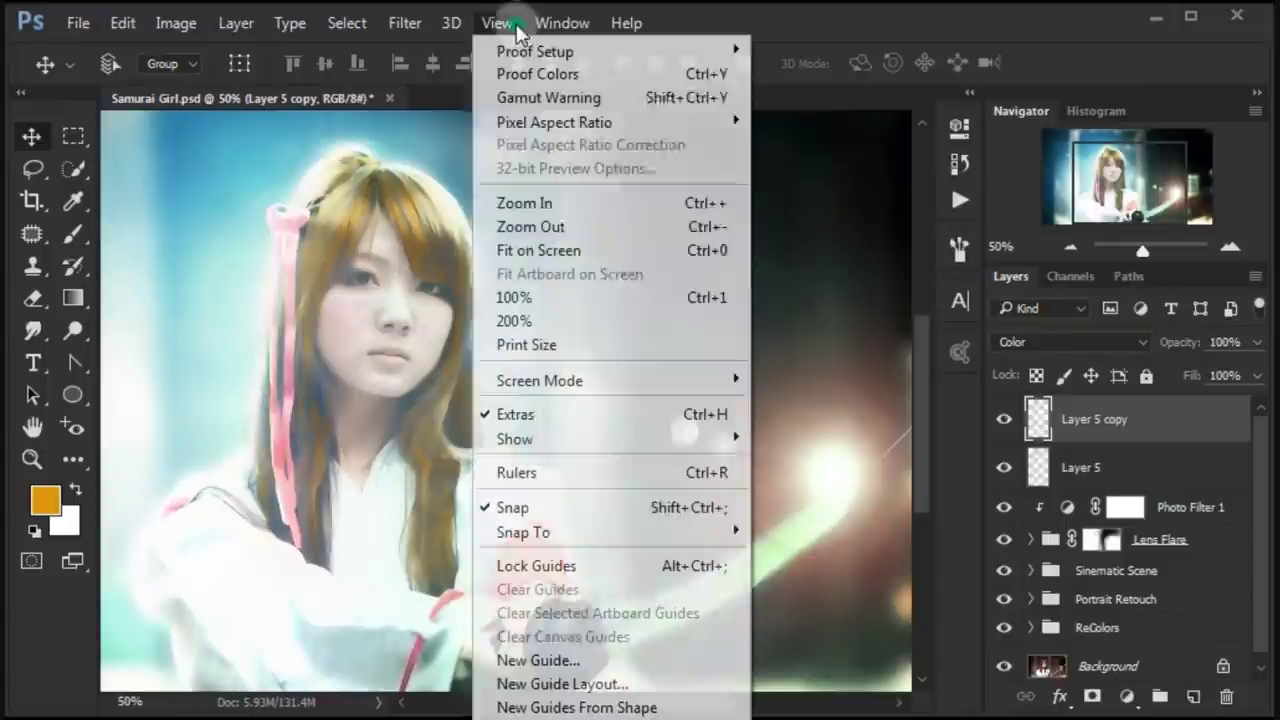
pyautogui.click(531, 249)
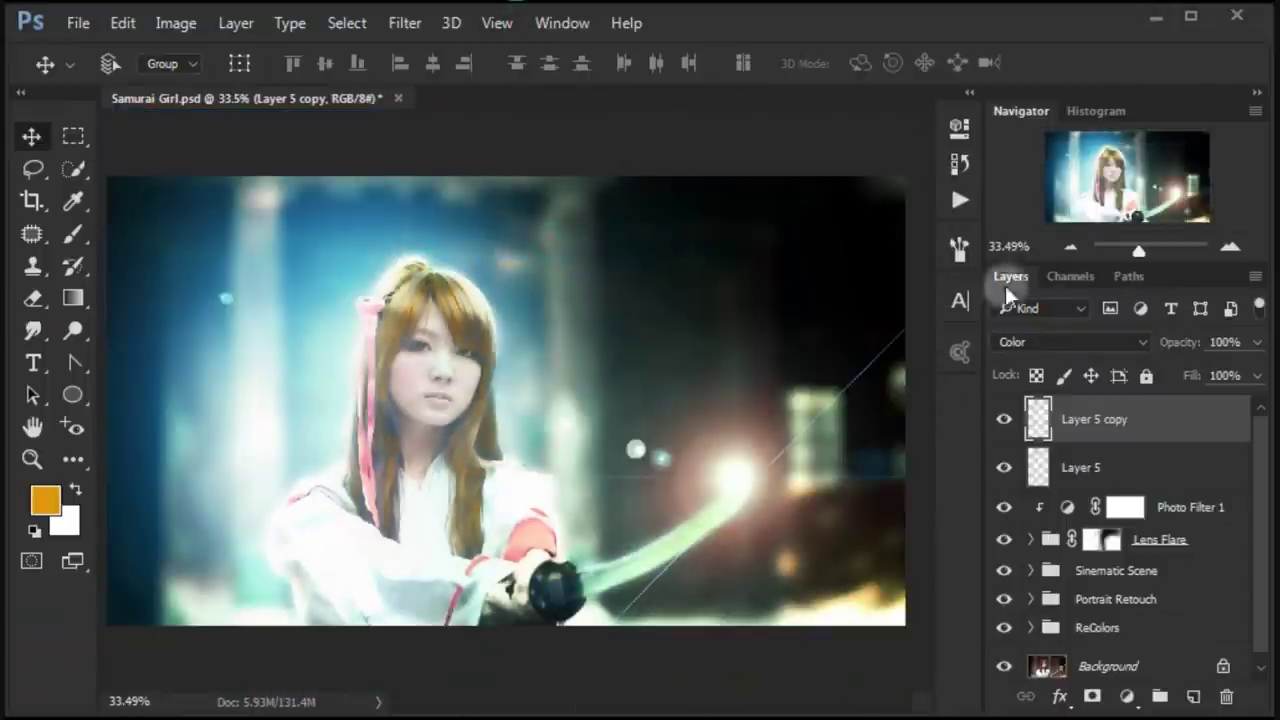
pyautogui.doubleClick(1010, 112)
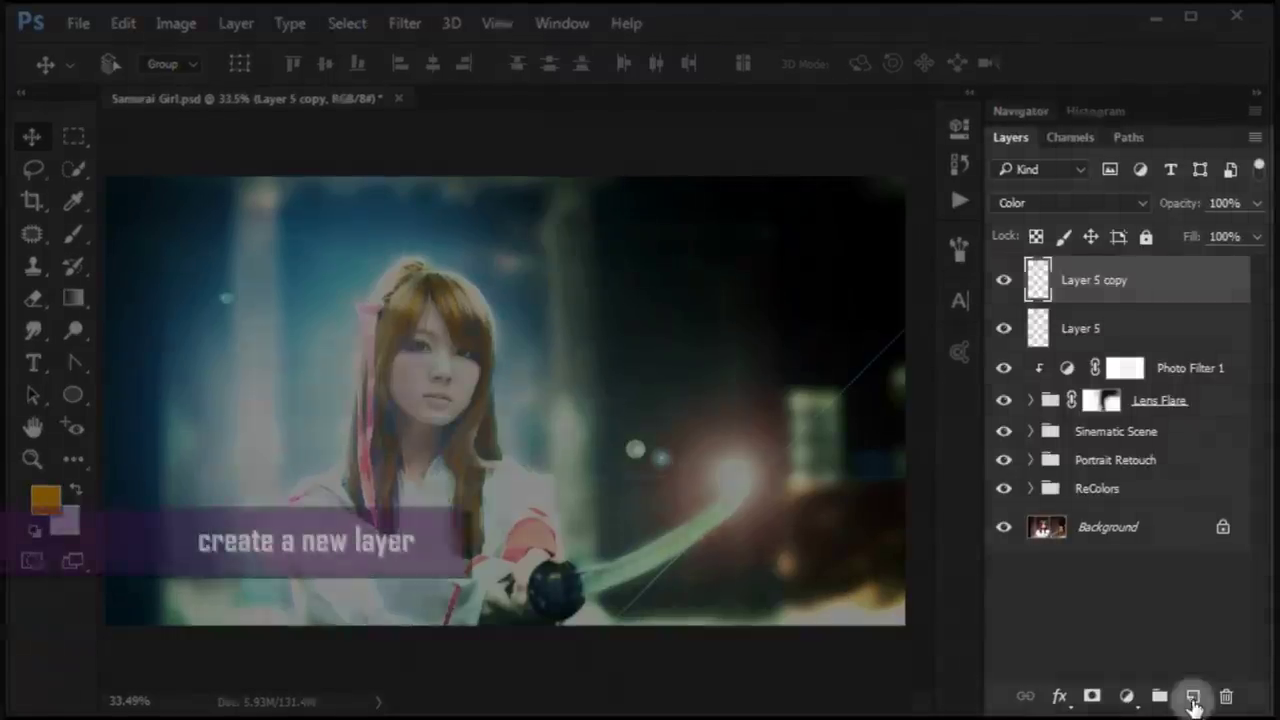
# Add a new Layer 6 and set the foreground colour to pink f26378
pyautogui.click(1193, 697)
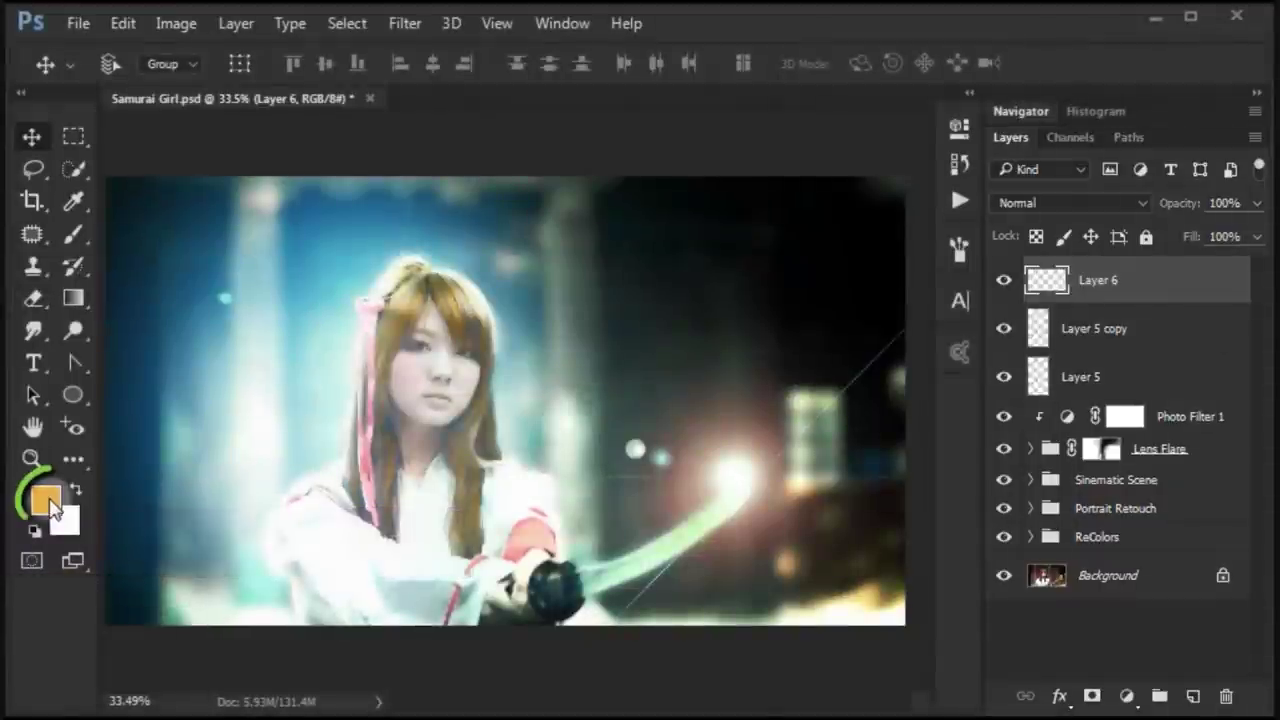
pyautogui.click(50, 503)
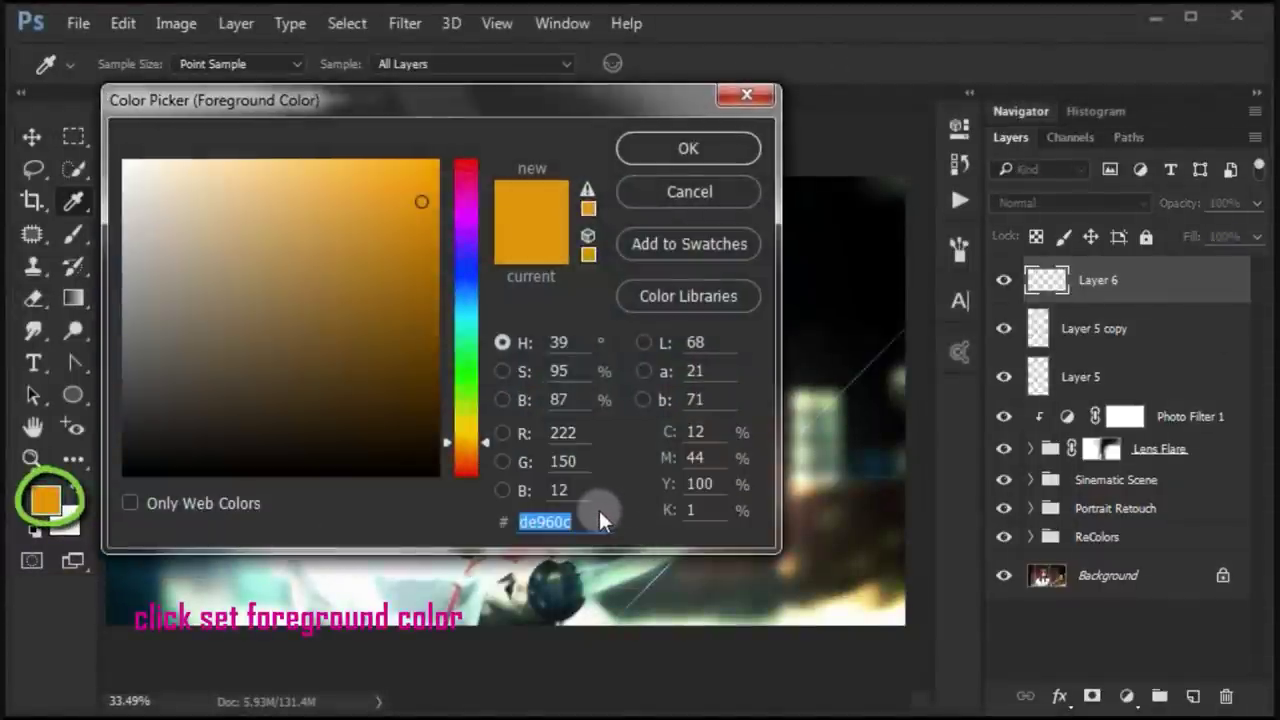
pyautogui.write('f26378')
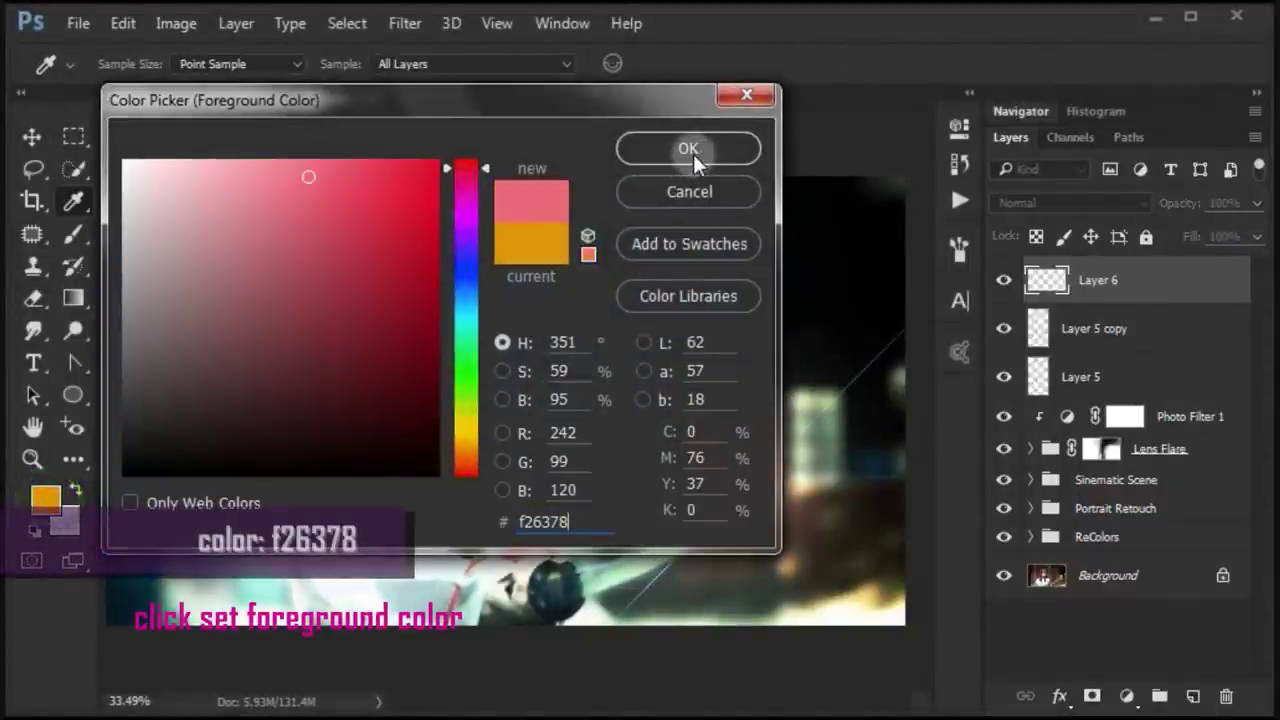
pyautogui.click(693, 150)
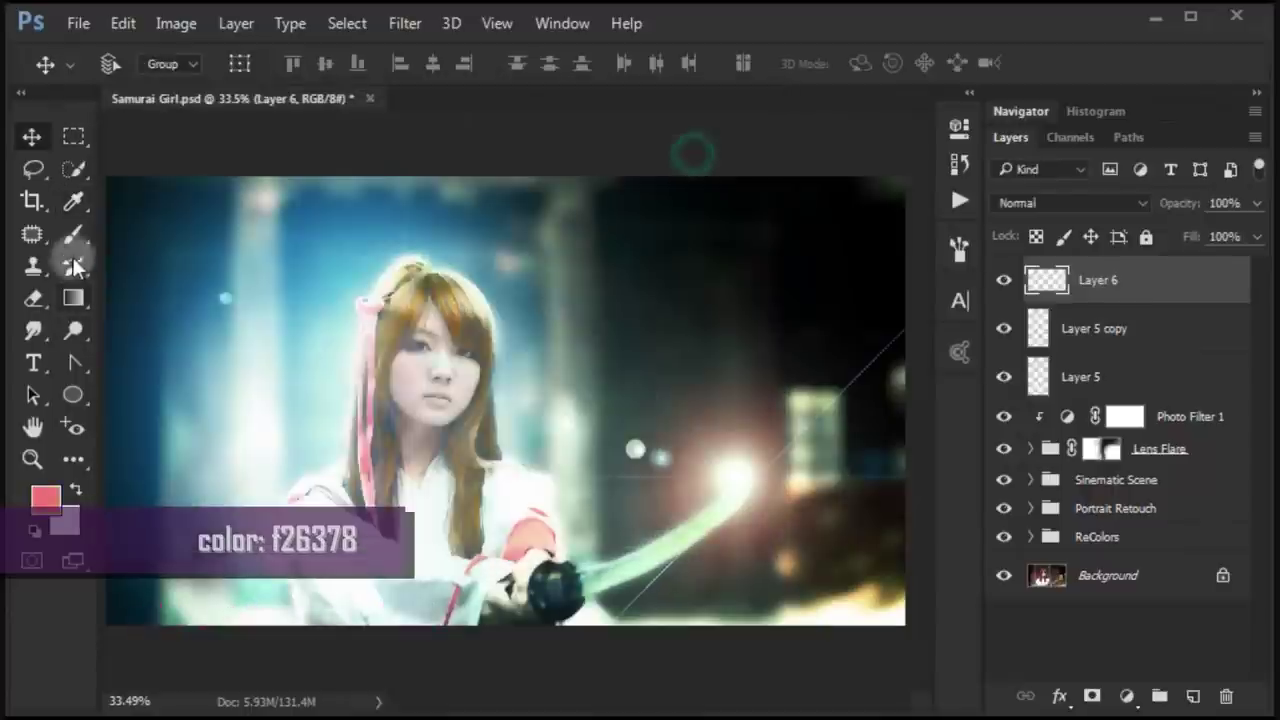
# Switch to a soft 89 px Brush and lower its opacity
pyautogui.click(80, 230)
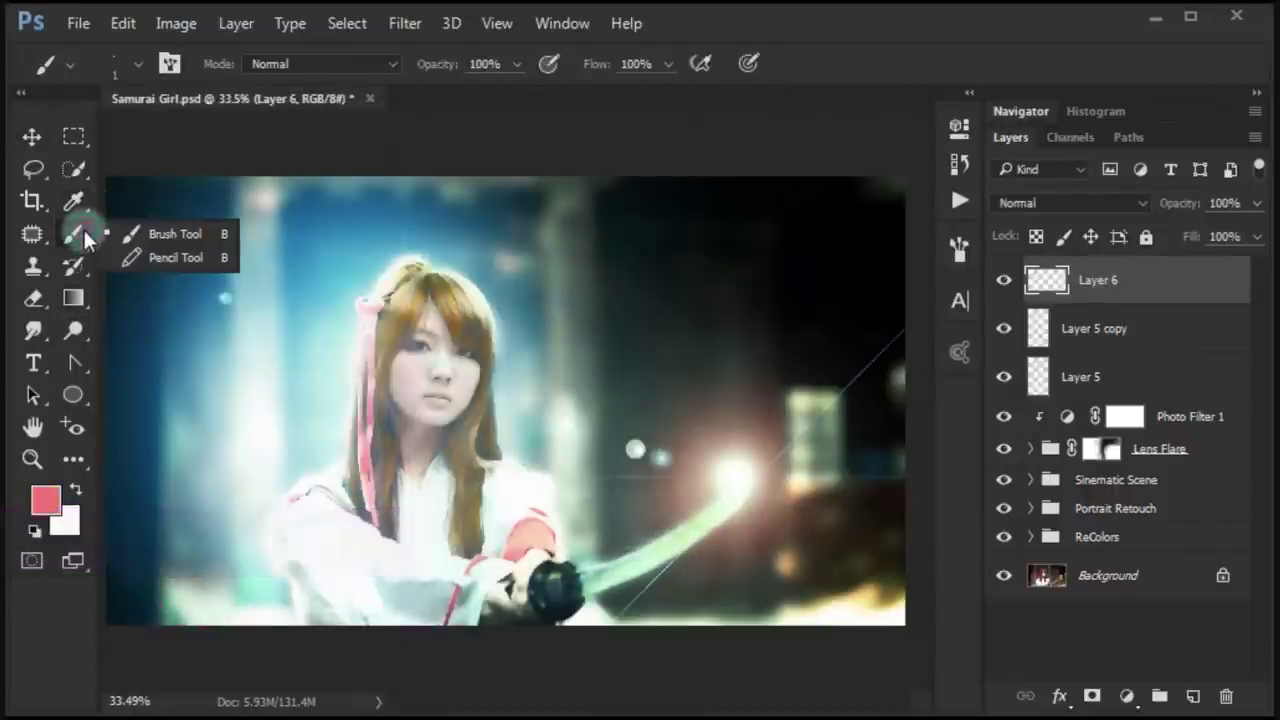
pyautogui.click(209, 232)
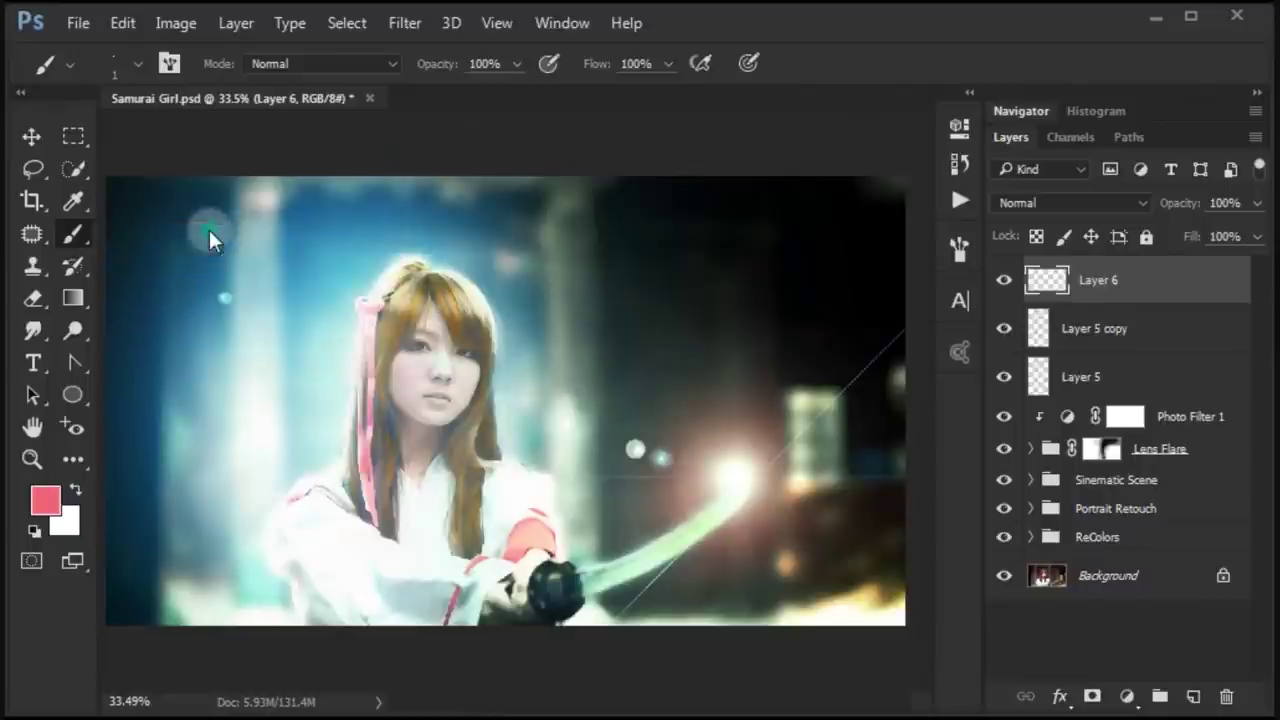
pyautogui.click(139, 62)
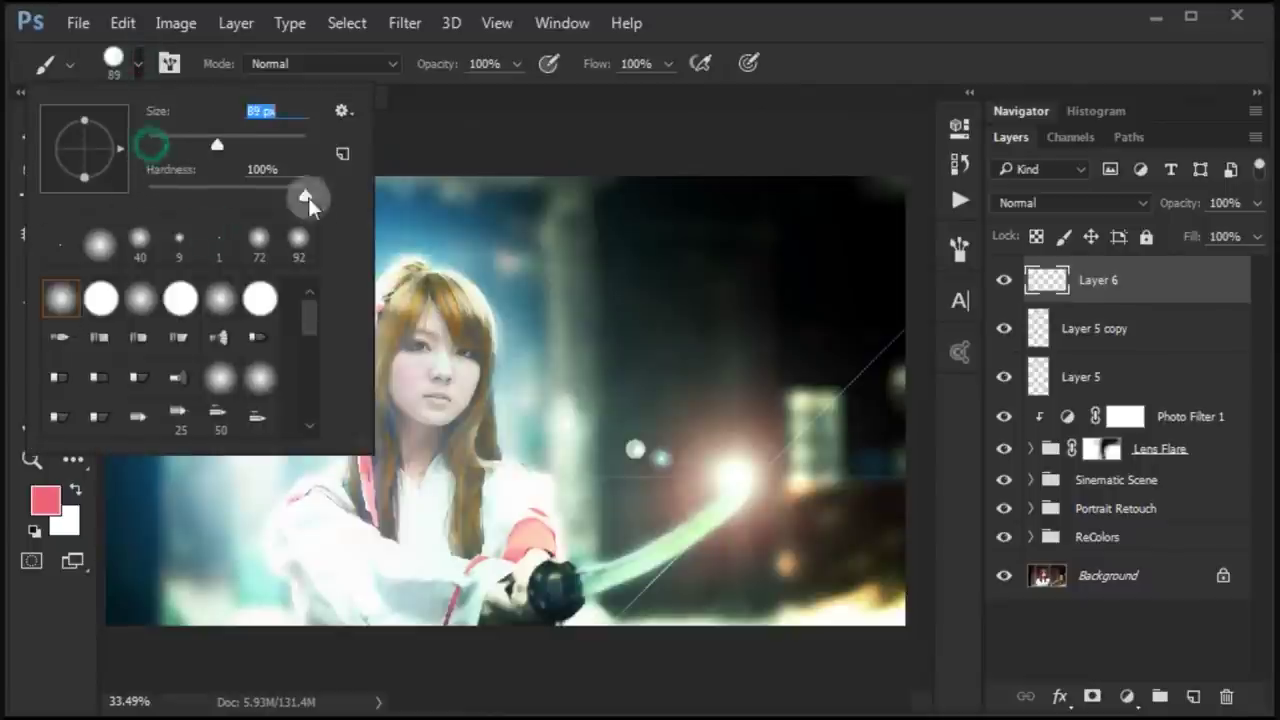
pyautogui.click(517, 69)
pyautogui.click(478, 63)
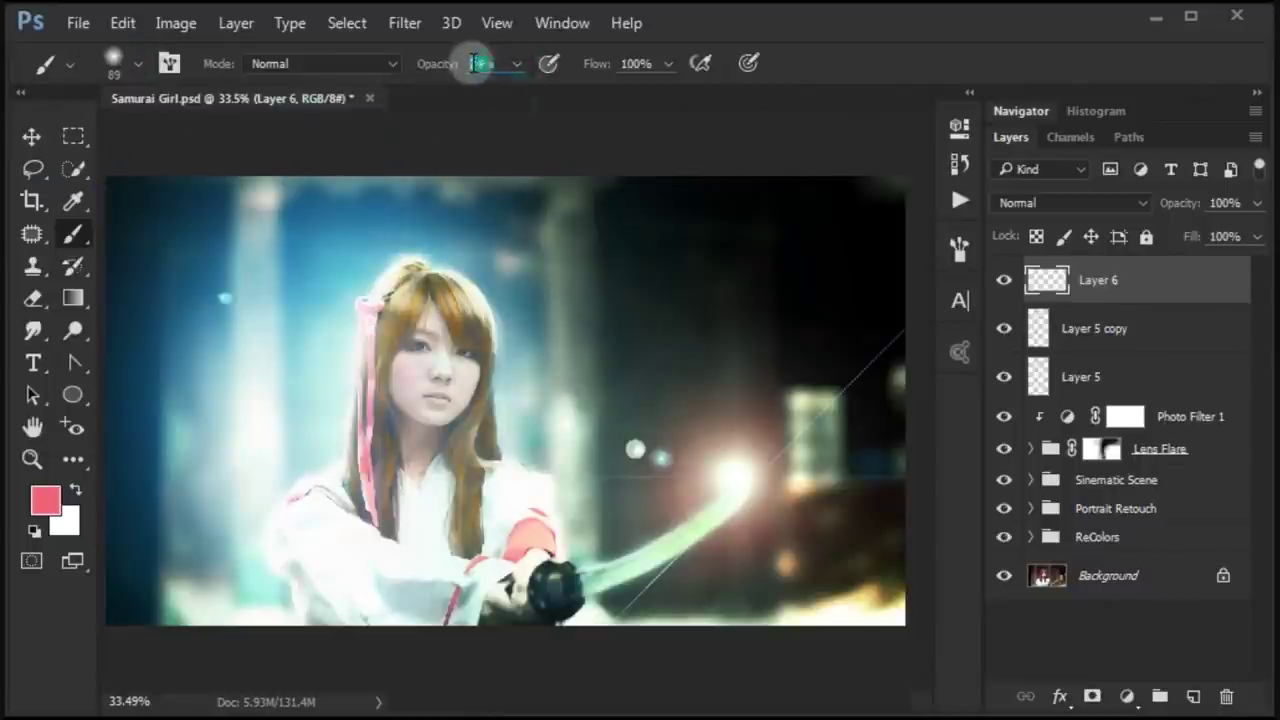
pyautogui.write('7')
pyautogui.doubleClick(468, 63)
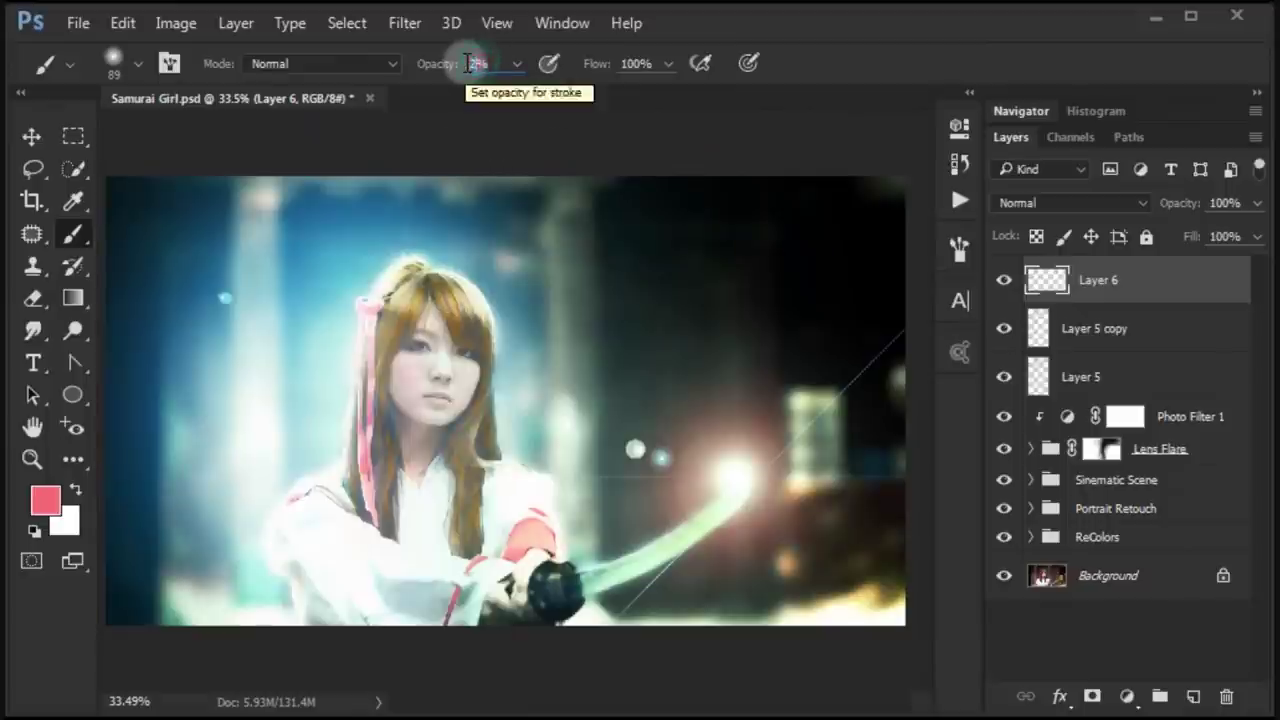
pyautogui.click(496, 22)
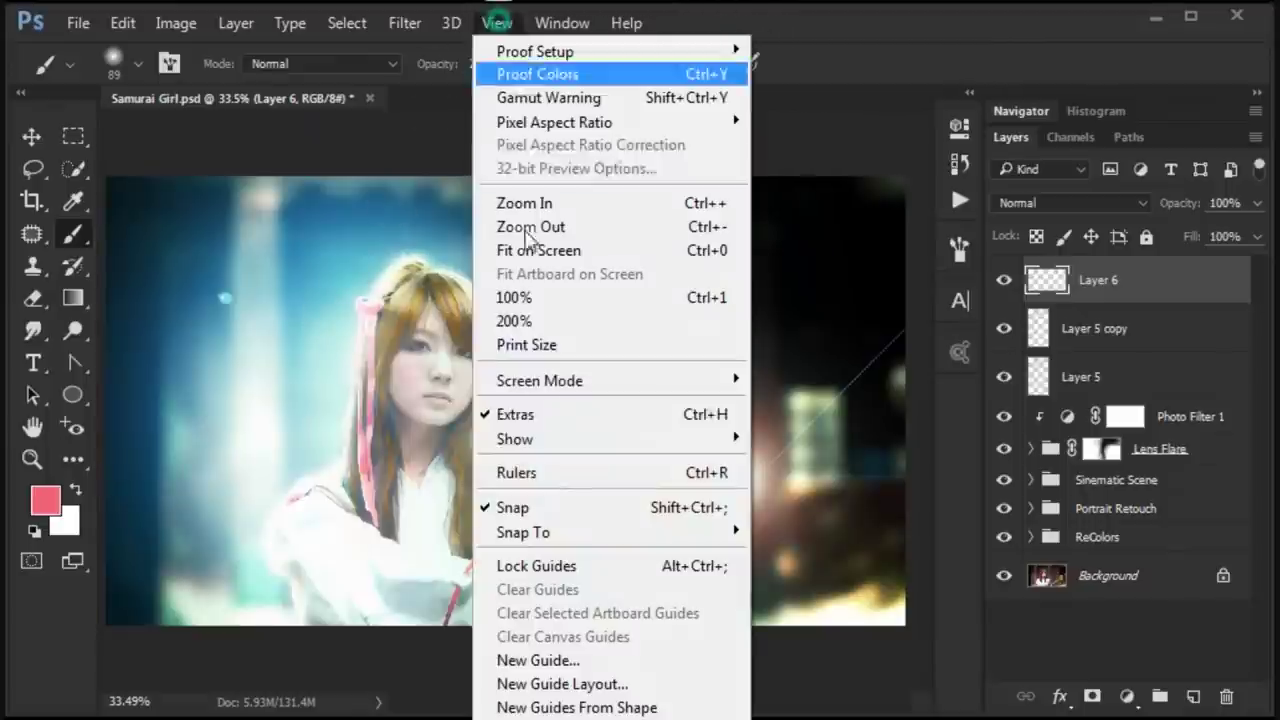
# Zoom to 100% on the lips and resize the pink brush to 17 px
pyautogui.click(560, 297)
pyautogui.moveTo(697, 706); pyautogui.dragTo(671, 703)
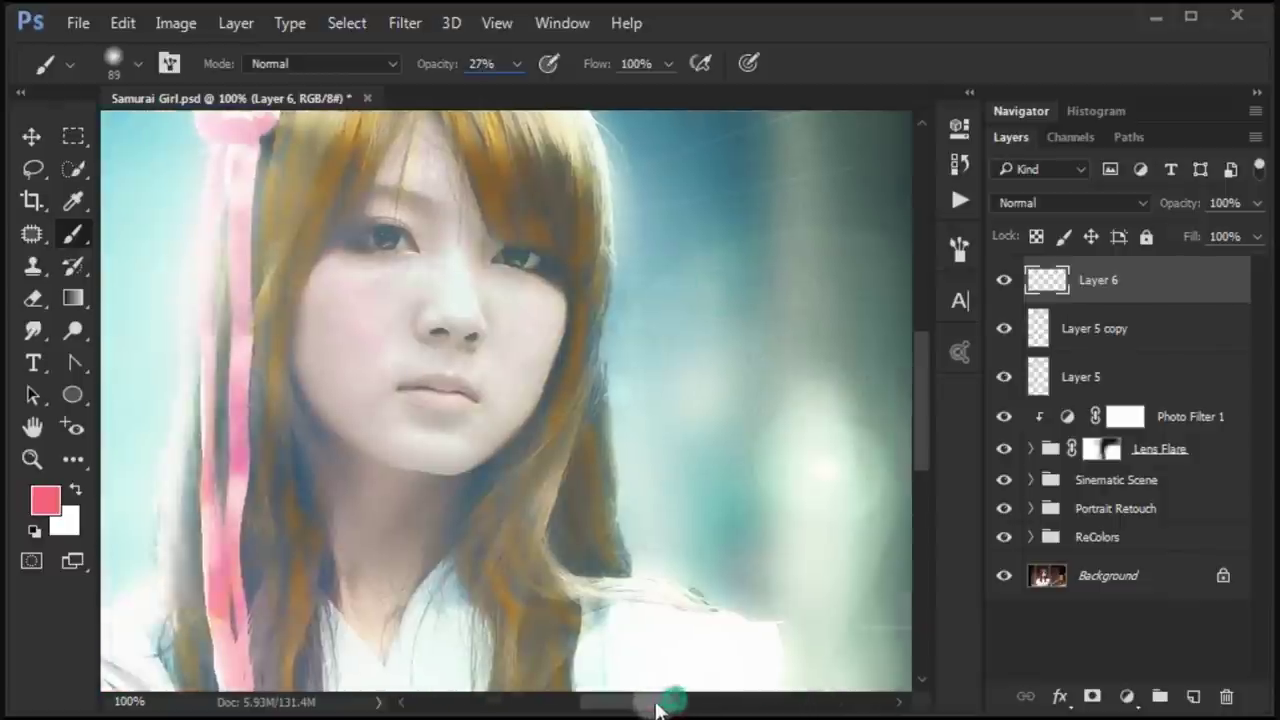
pyautogui.moveTo(922, 428); pyautogui.dragTo(922, 424)
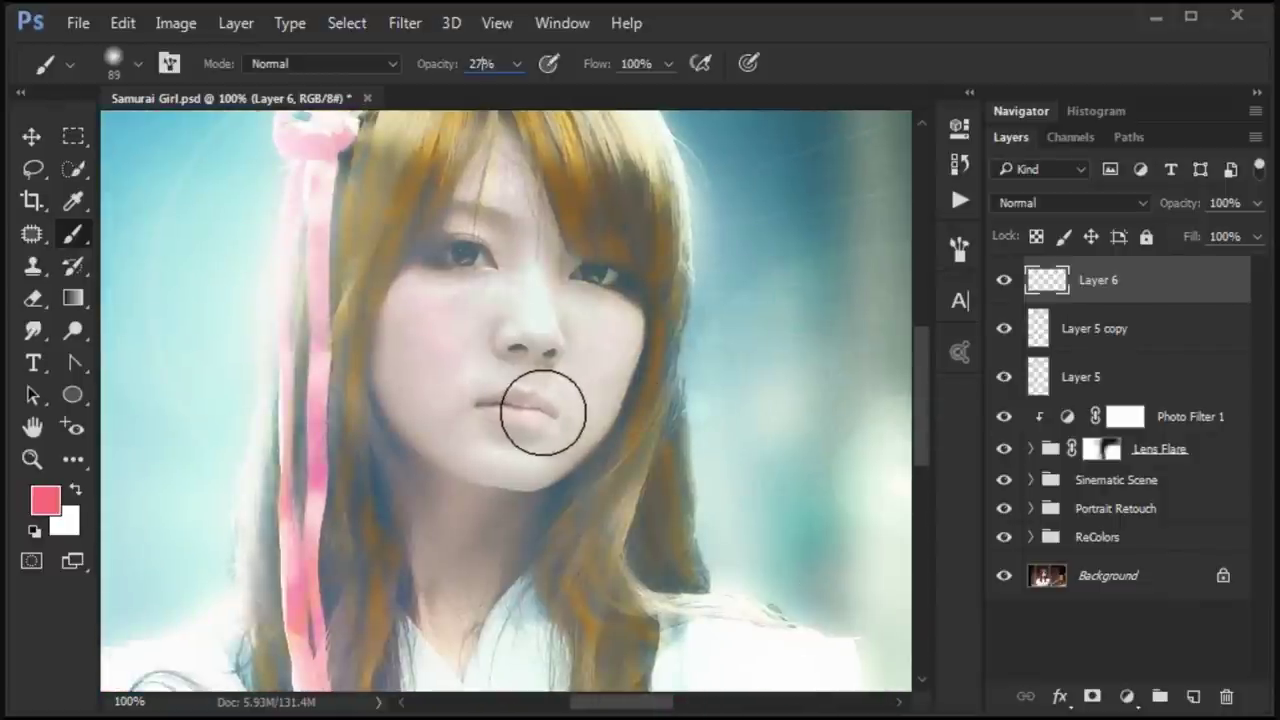
pyautogui.click(139, 63)
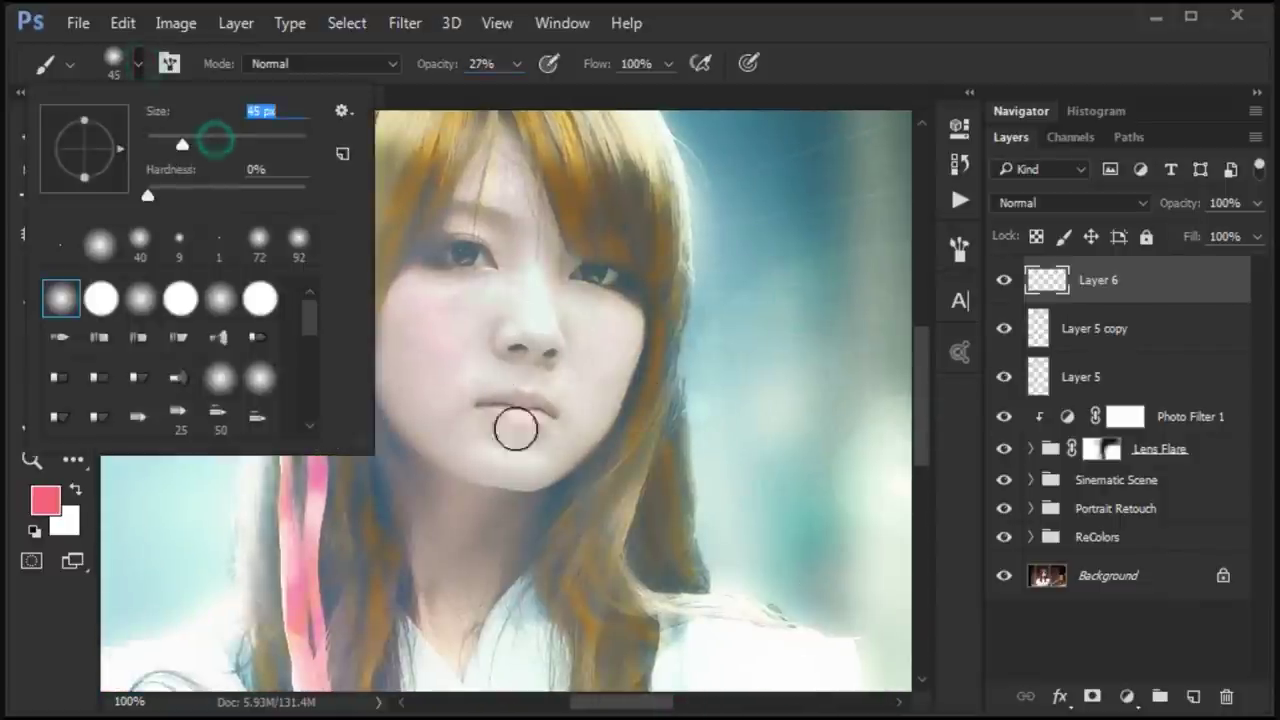
pyautogui.moveTo(182, 144); pyautogui.dragTo(152, 146)
pyautogui.press('Return')
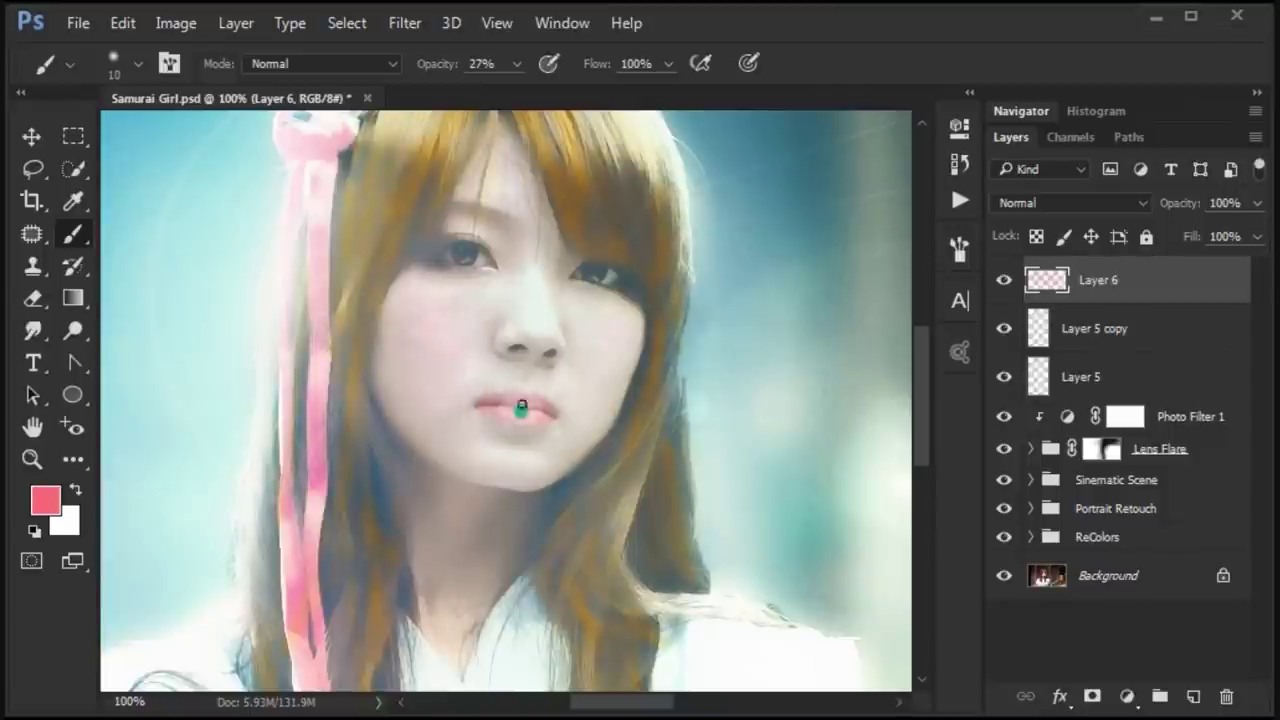
# Set Layer 6 to Overlay at 75% opacity and compare the lip tint hidden and shown
pyautogui.click(1030, 200)
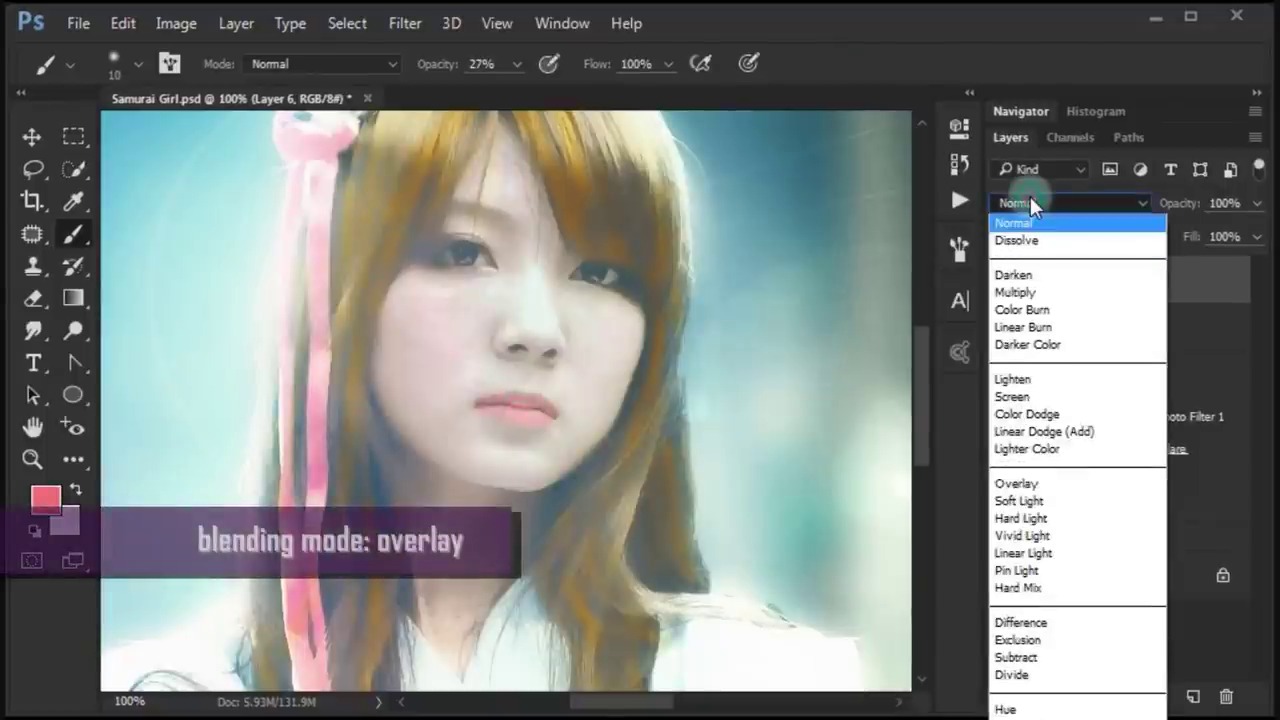
pyautogui.click(1020, 484)
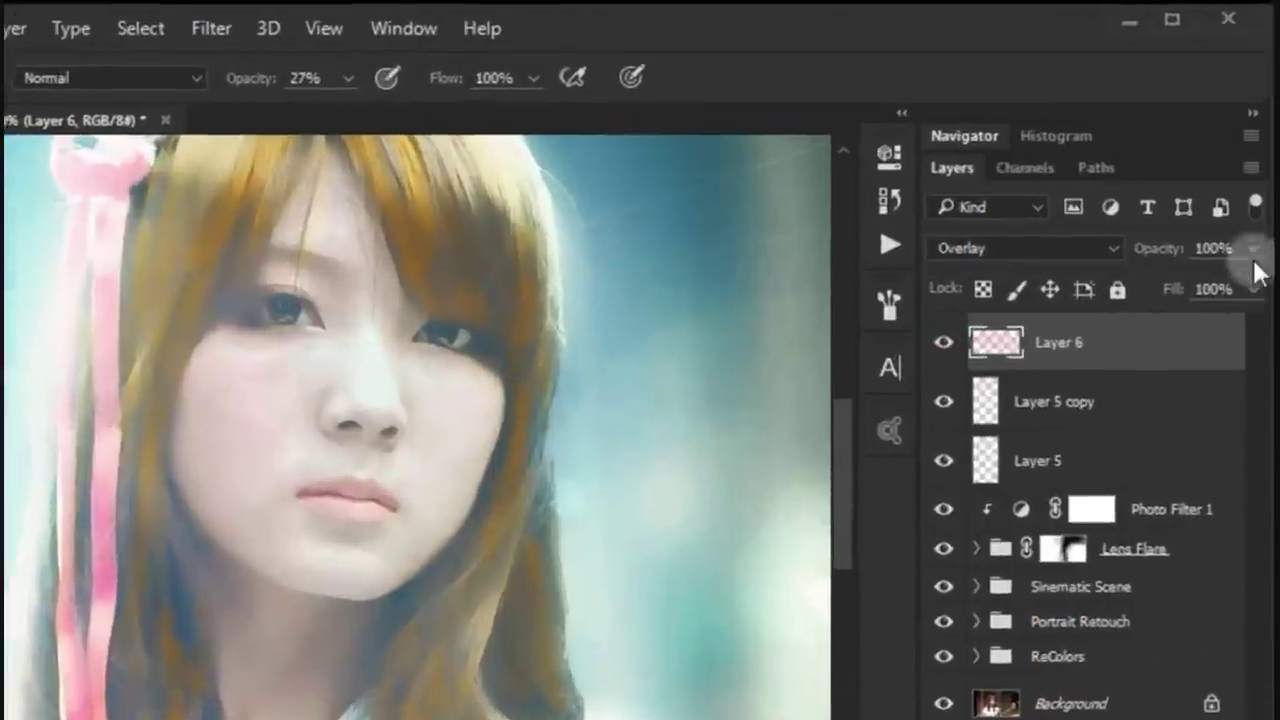
pyautogui.moveTo(1252, 250); pyautogui.dragTo(1226, 283)
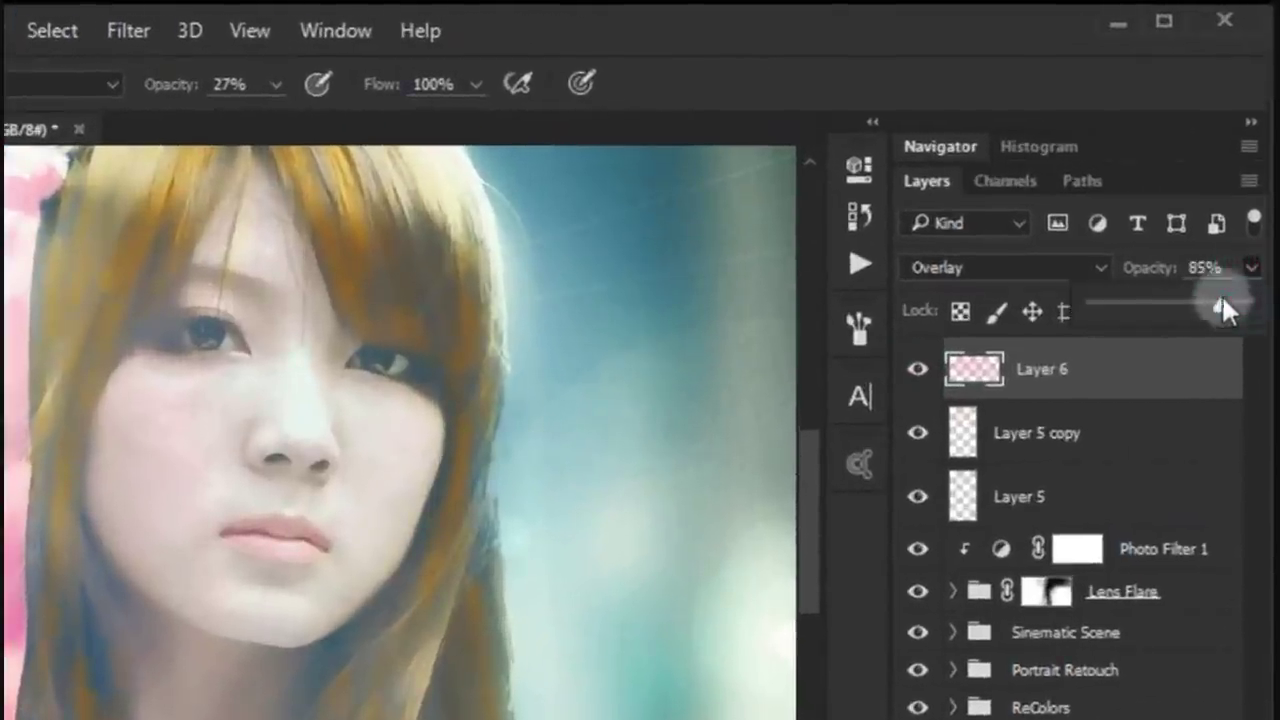
pyautogui.click(1200, 267)
pyautogui.write('75')
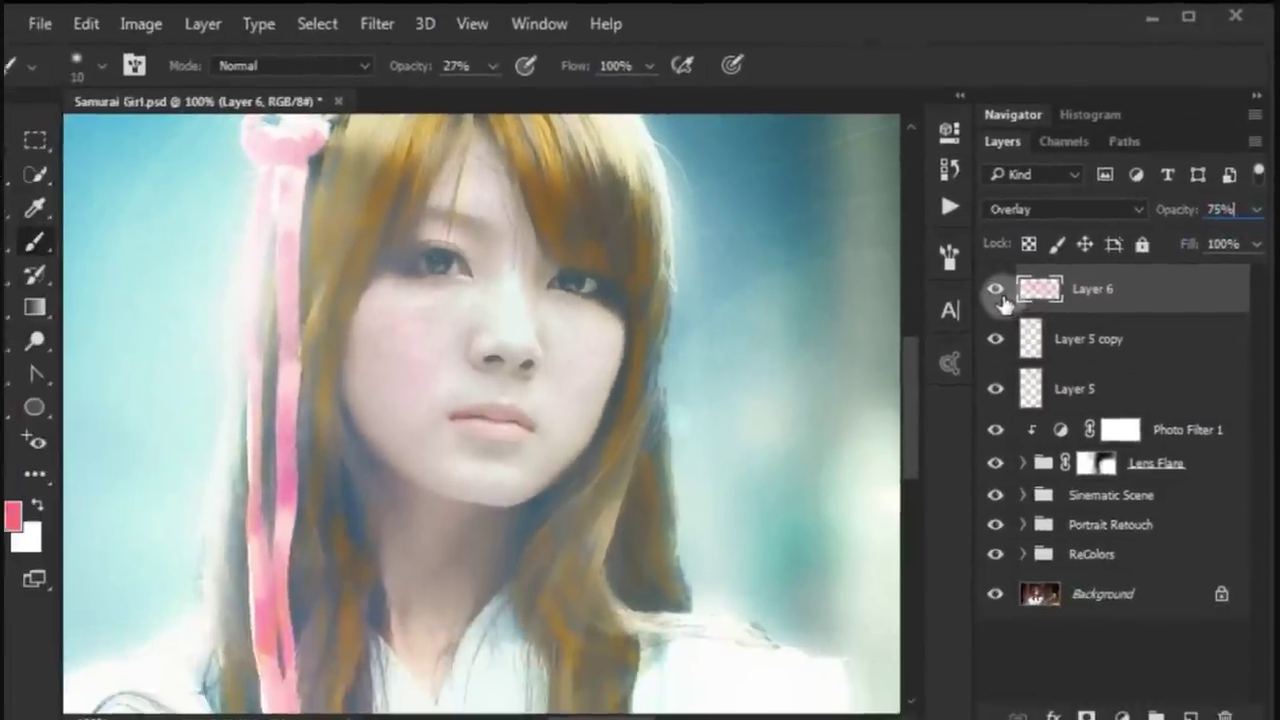
pyautogui.click(1006, 283)
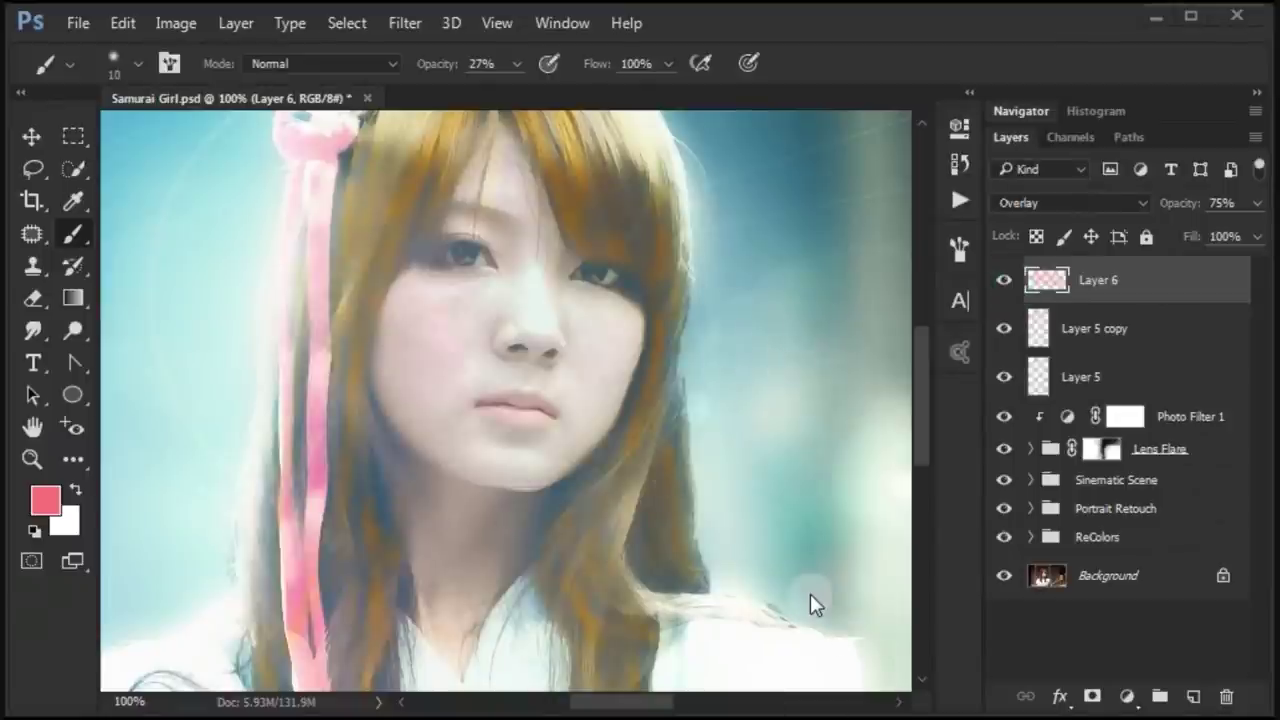
pyautogui.click(26, 136)
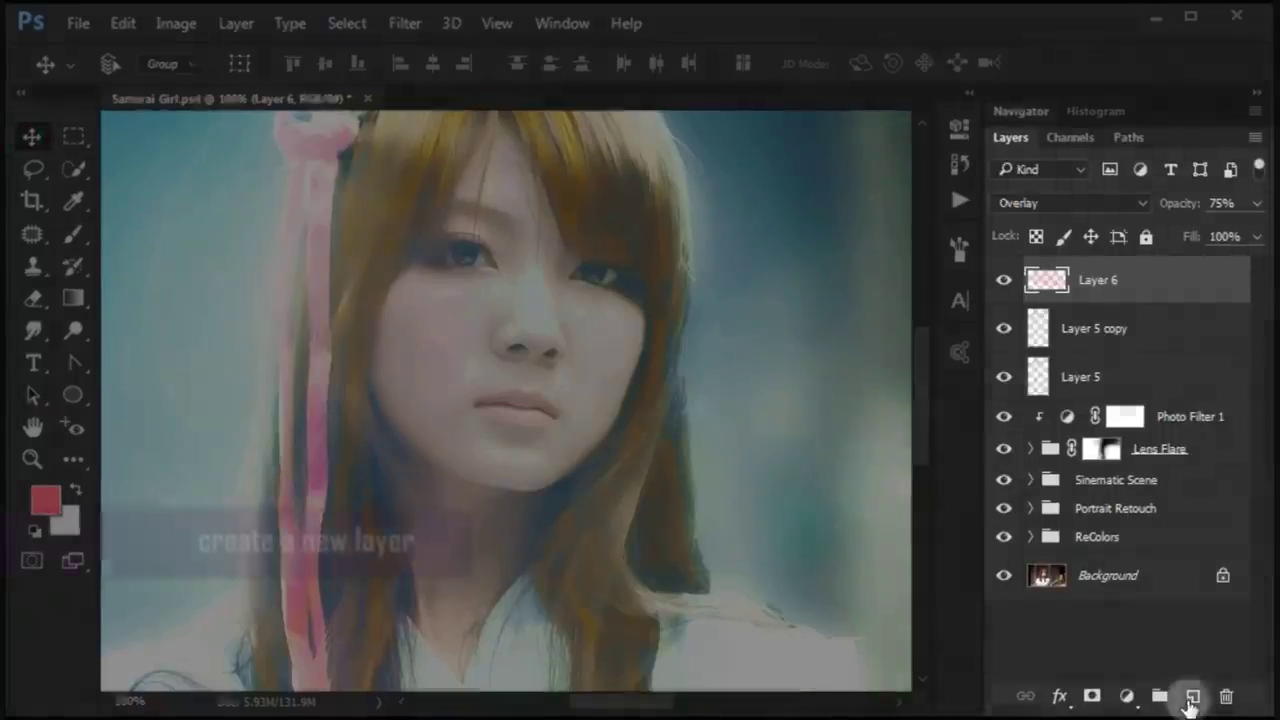
# Add a new Layer 7 and set the foreground colour to blue 237efa
pyautogui.click(1192, 696)
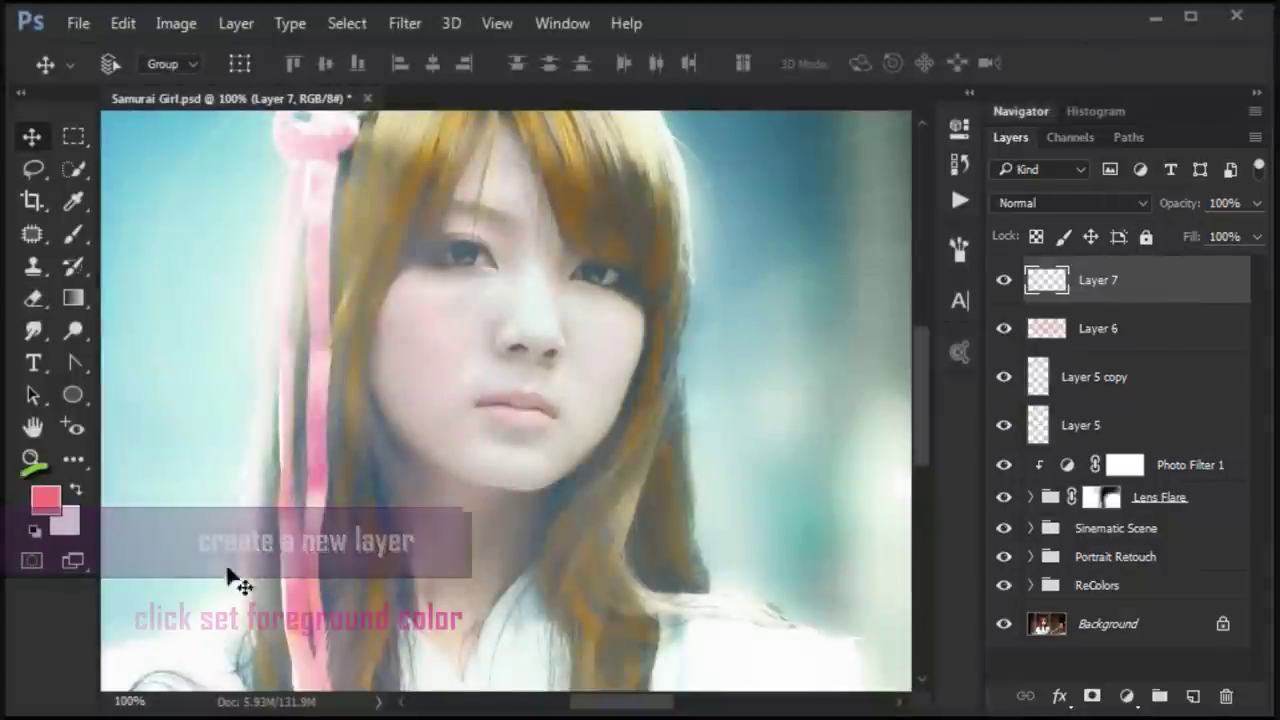
pyautogui.click(67, 500)
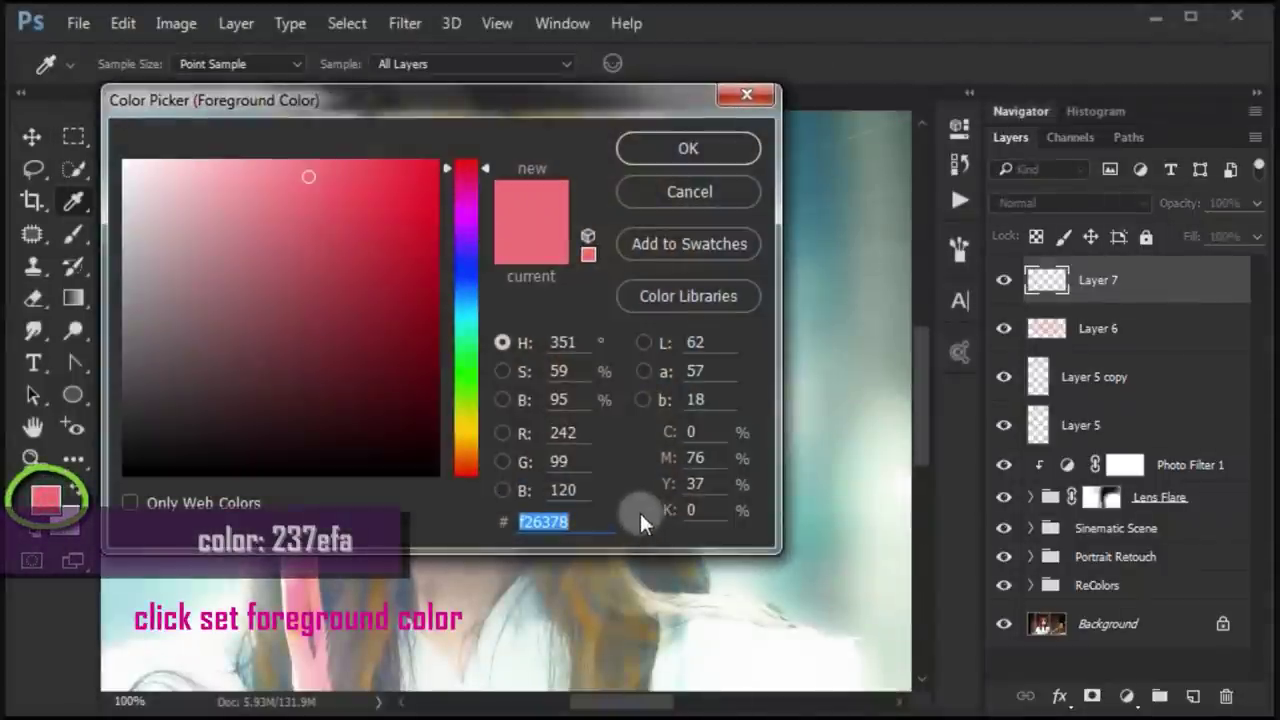
pyautogui.write('237efa')
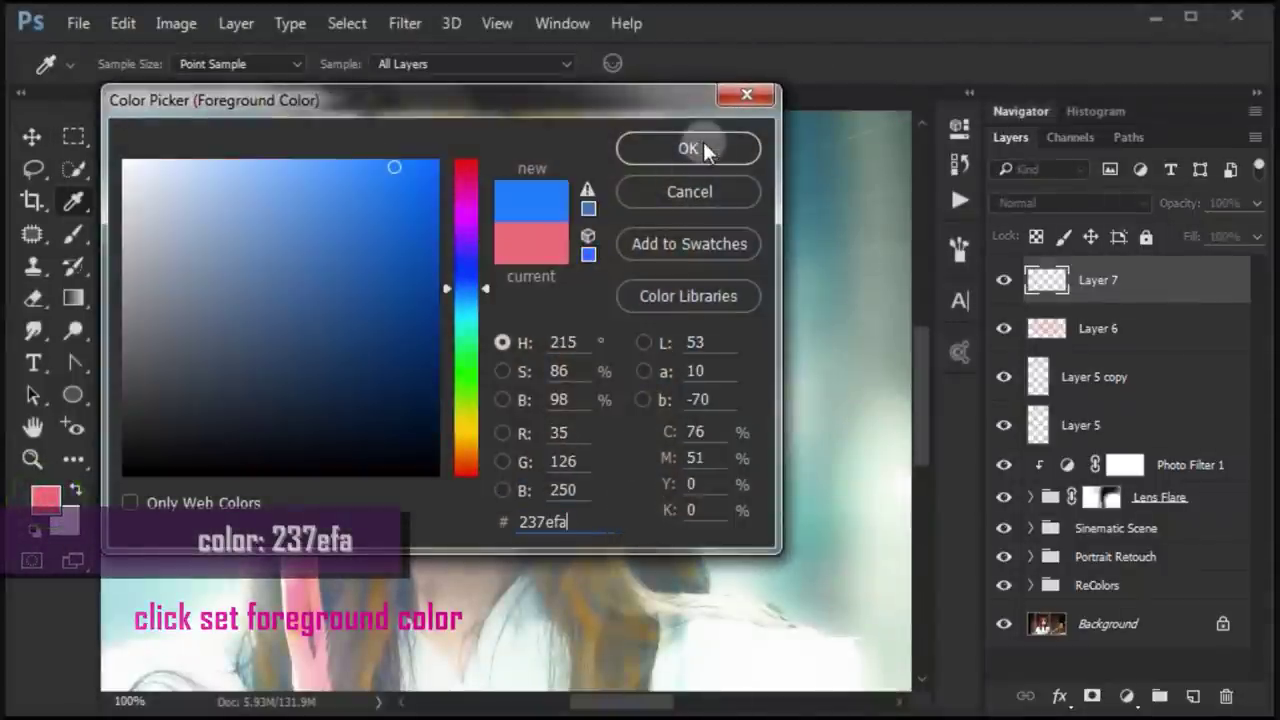
pyautogui.click(703, 143)
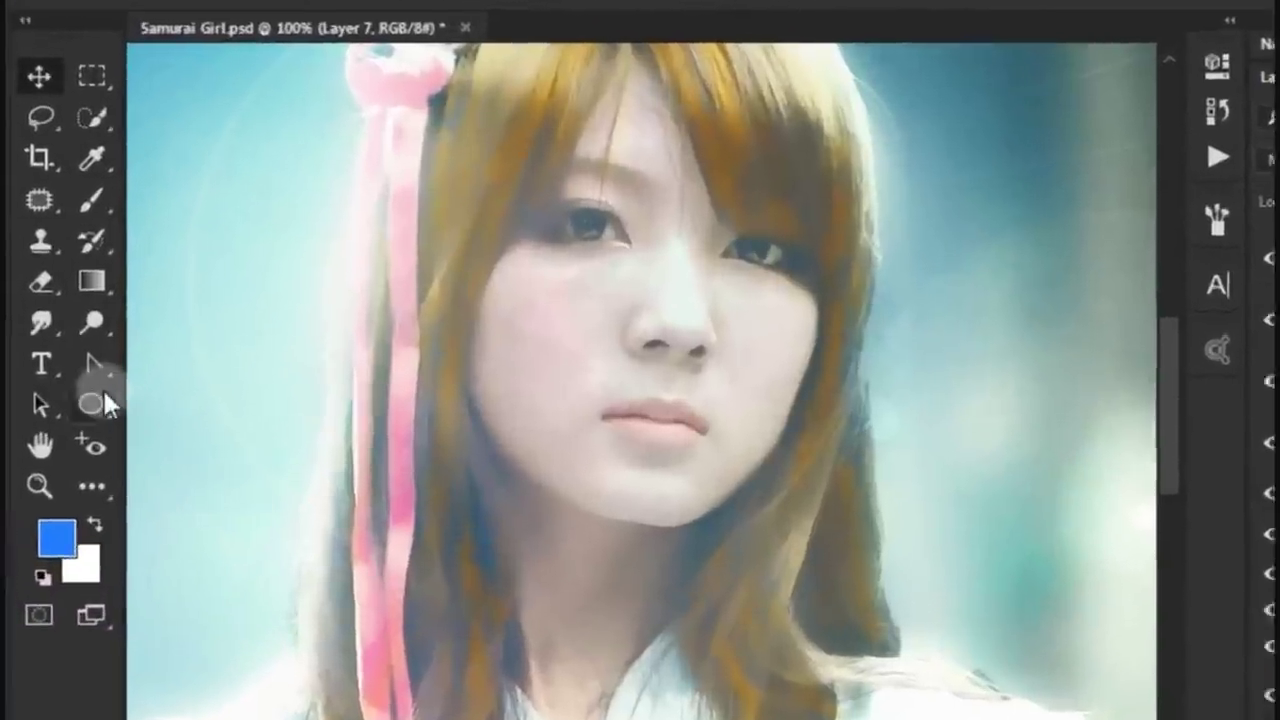
pyautogui.rightClick(104, 393)
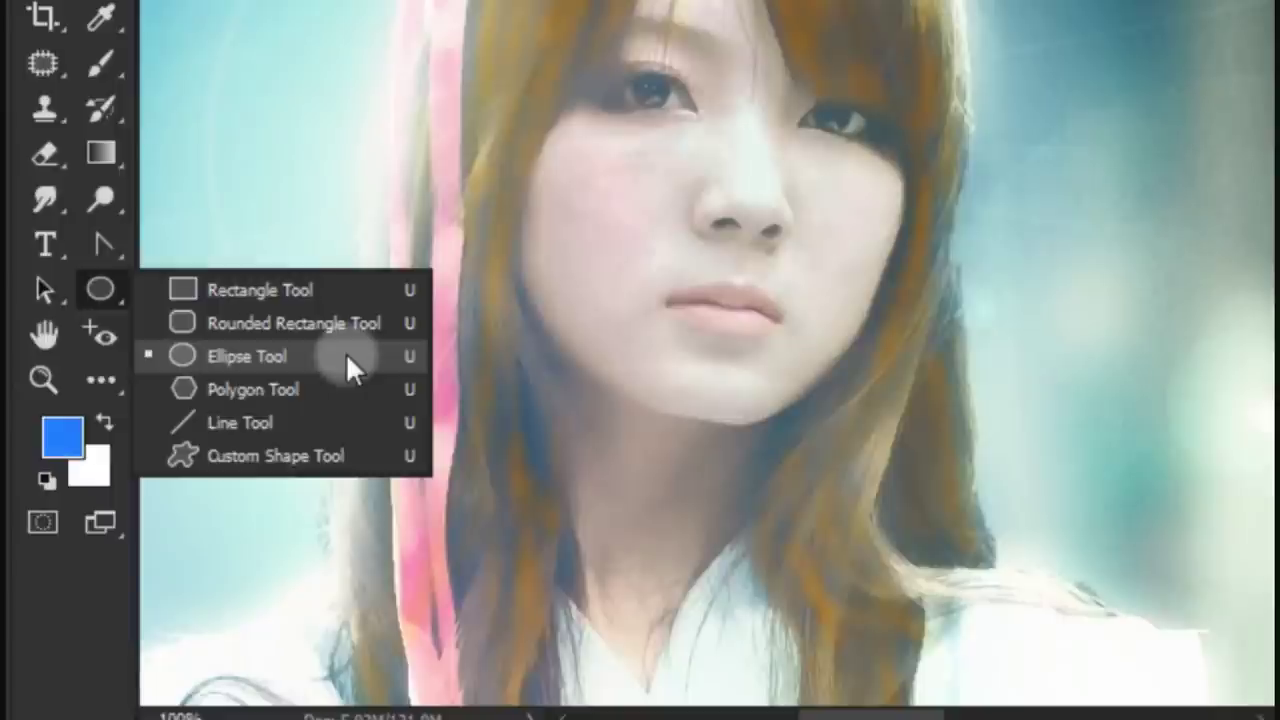
# Draw a pixel-mode blue circle from the centre over the left iris with the Ellipse tool
pyautogui.click(345, 352)
pyautogui.click(213, 92)
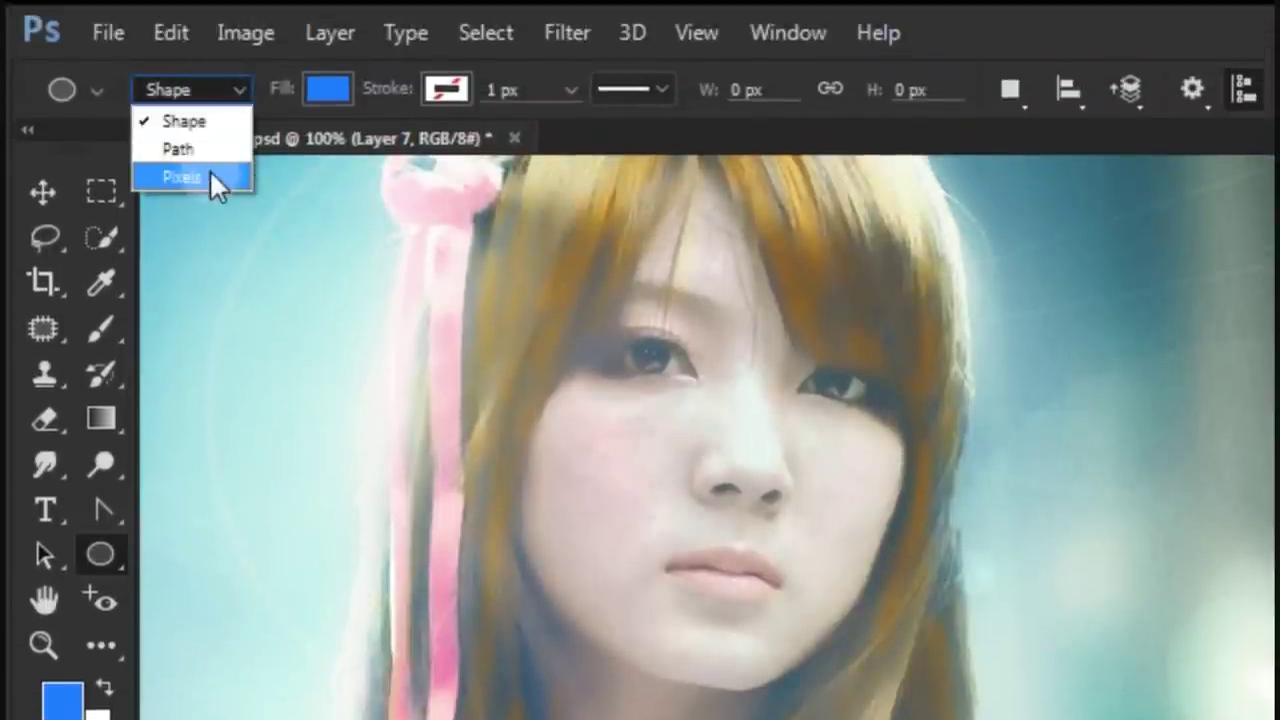
pyautogui.click(209, 170)
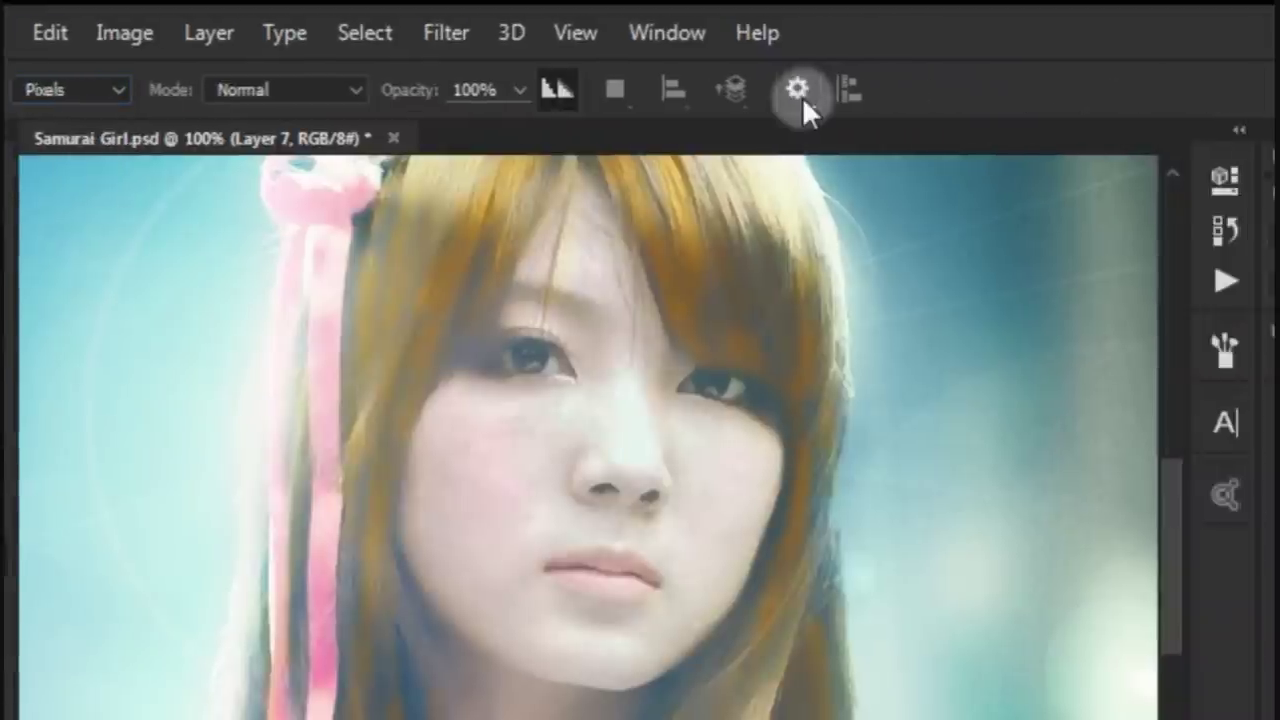
pyautogui.click(918, 90)
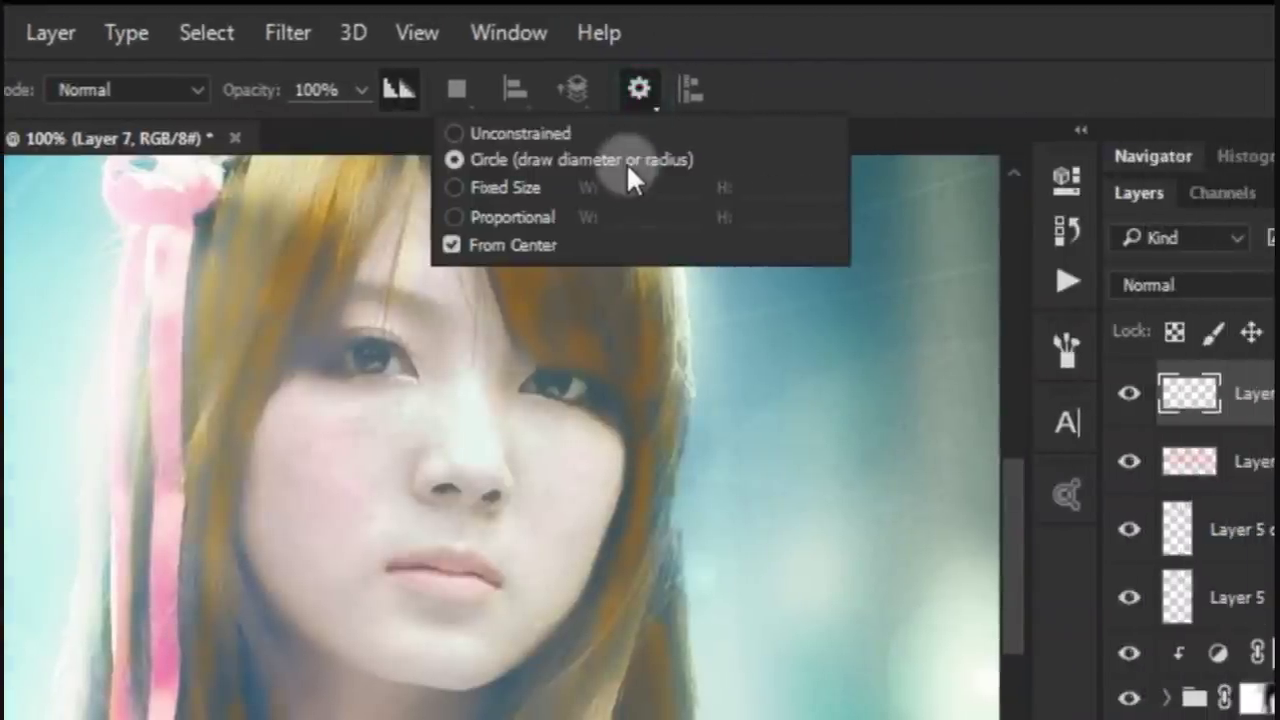
pyautogui.click(525, 243)
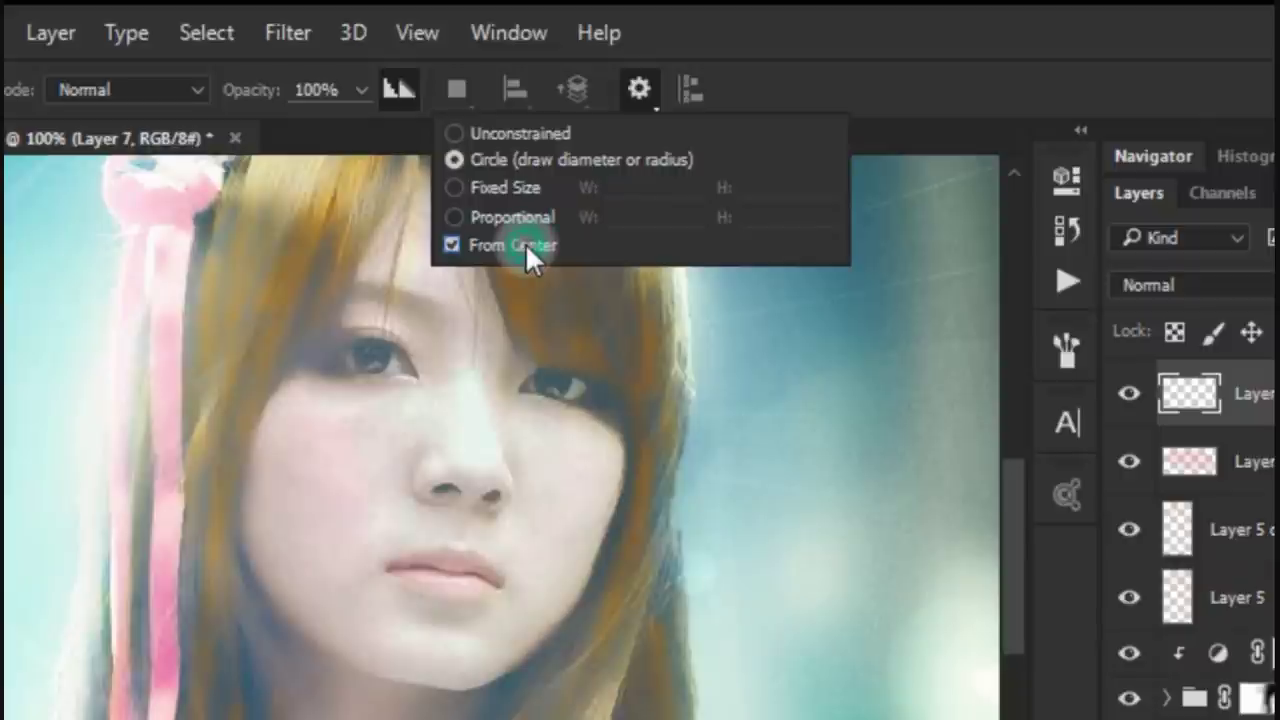
pyautogui.click(856, 17)
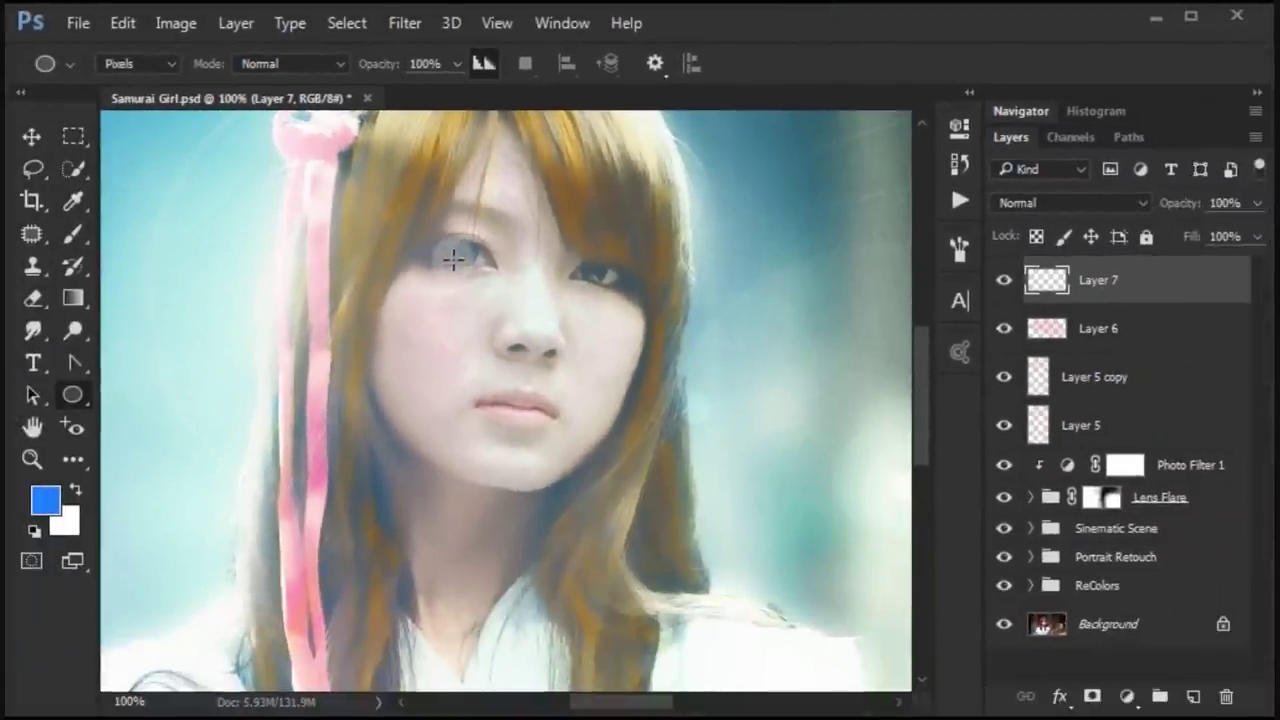
pyautogui.moveTo(464, 255); pyautogui.dragTo(468, 263)
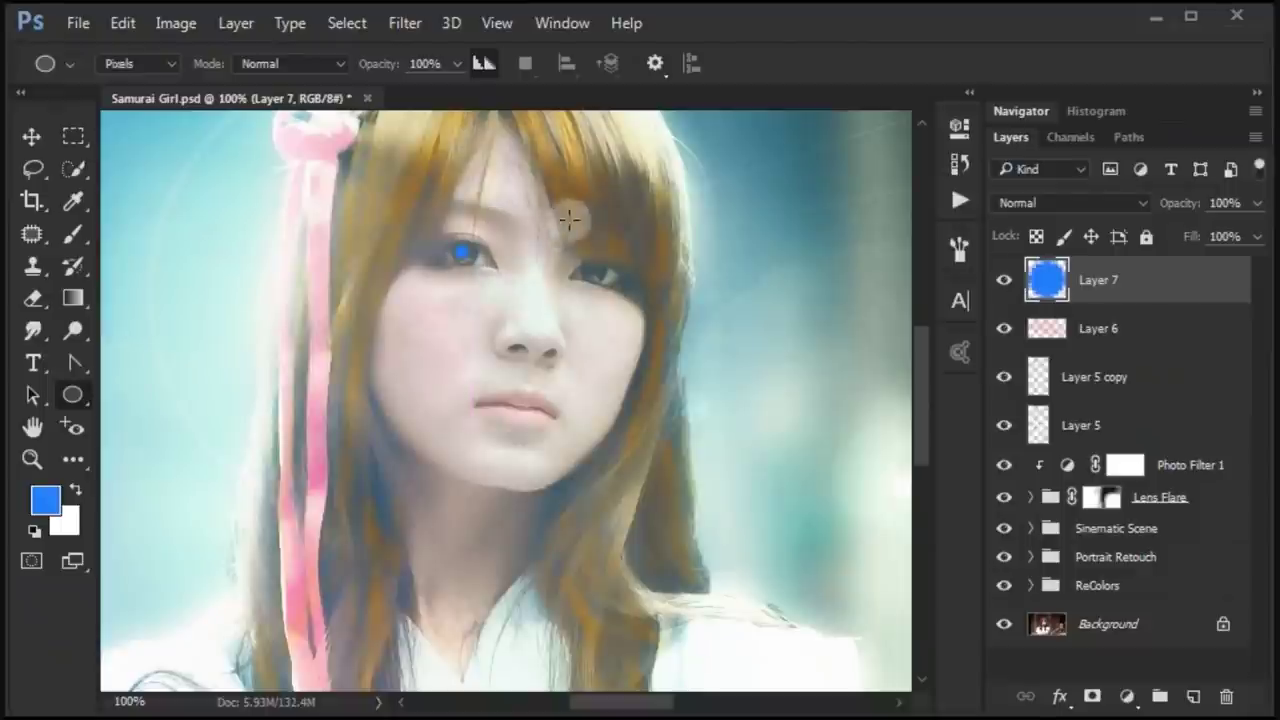
# Set up a 3.7 px Gaussian Blur on the blue circle, moving the dialog to see the eye
pyautogui.click(399, 31)
pyautogui.moveTo(417, 297)
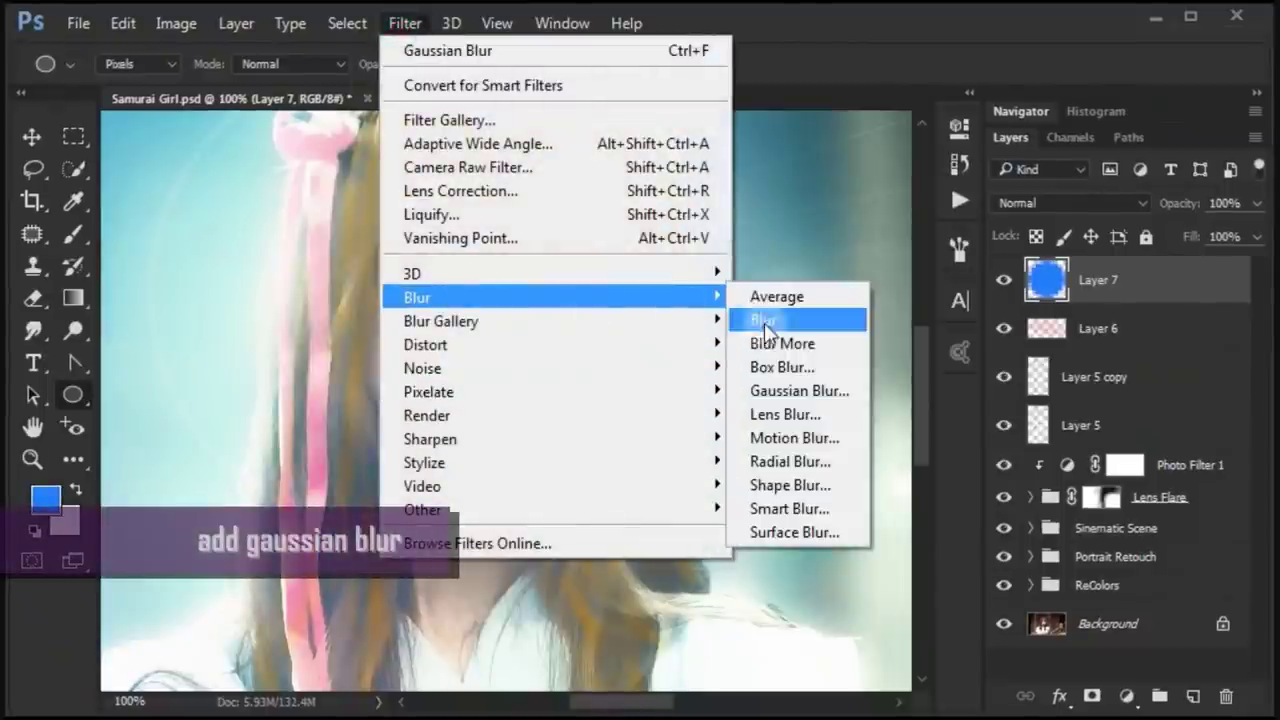
pyautogui.click(790, 393)
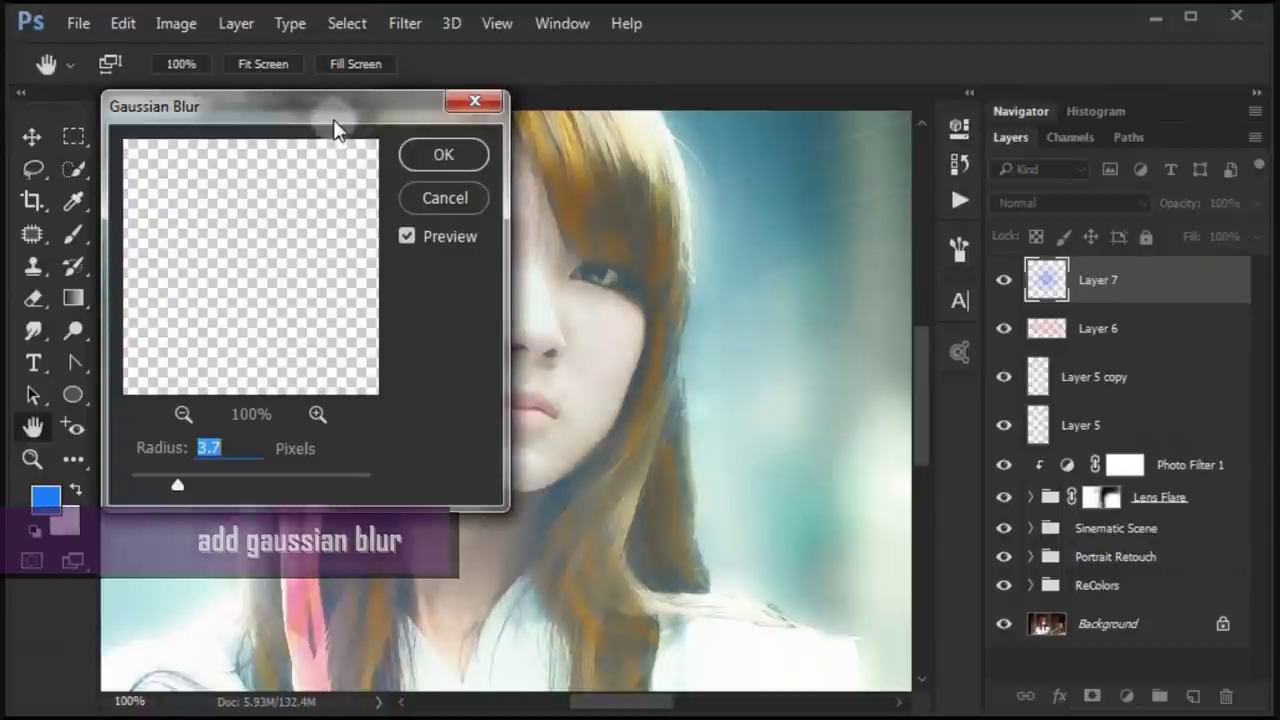
pyautogui.click(183, 414)
pyautogui.click(183, 414)
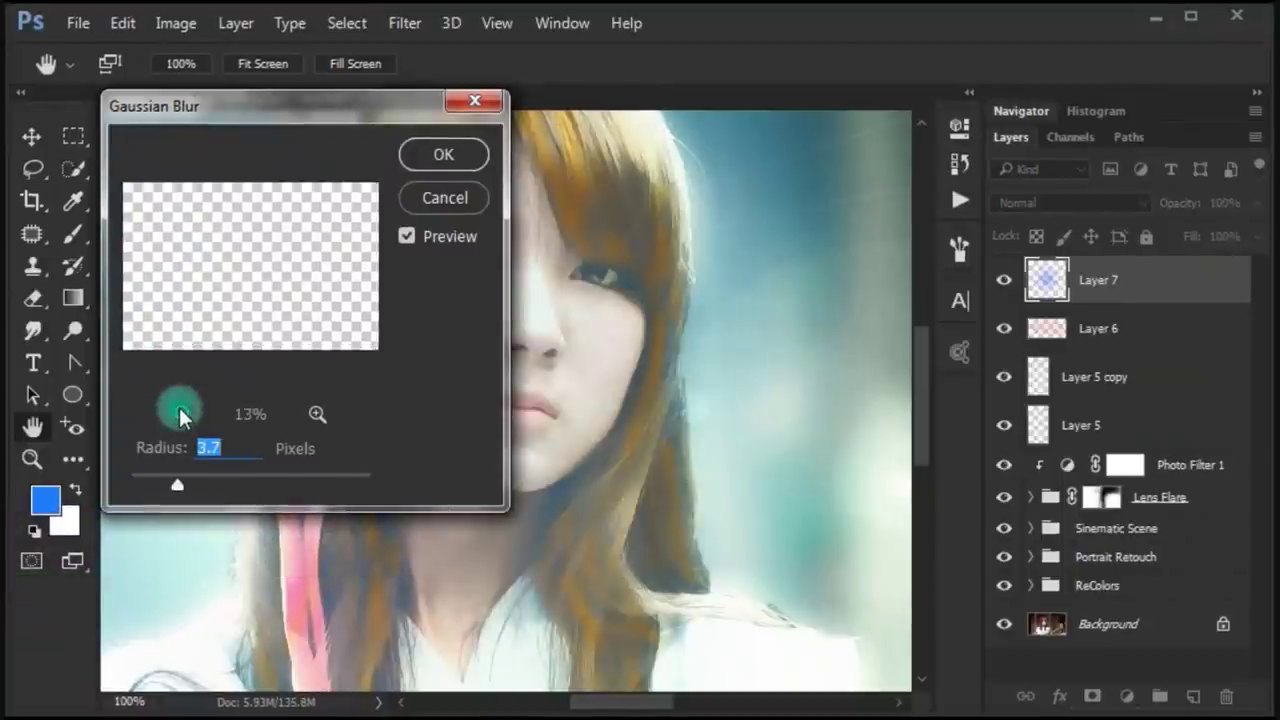
pyautogui.moveTo(288, 109); pyautogui.dragTo(728, 247)
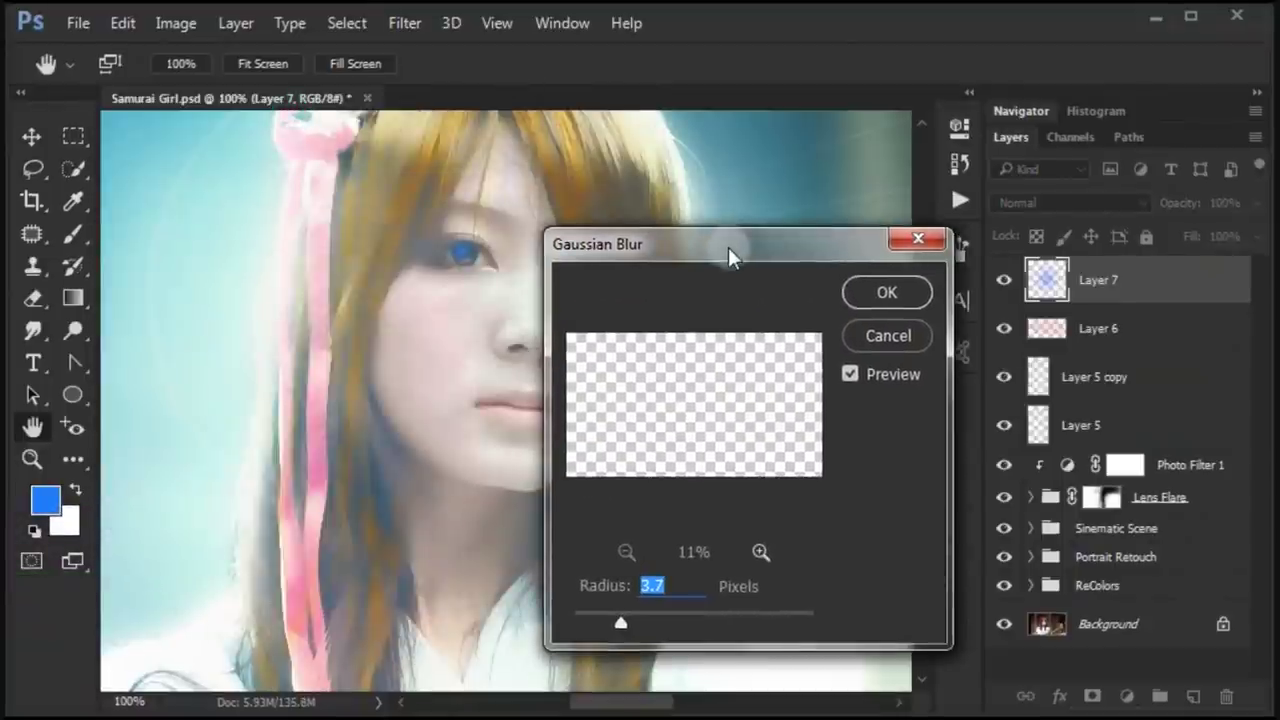
# Confirm the 3.7 px blur and set Layer 7 to Overlay blend mode
pyautogui.click(899, 294)
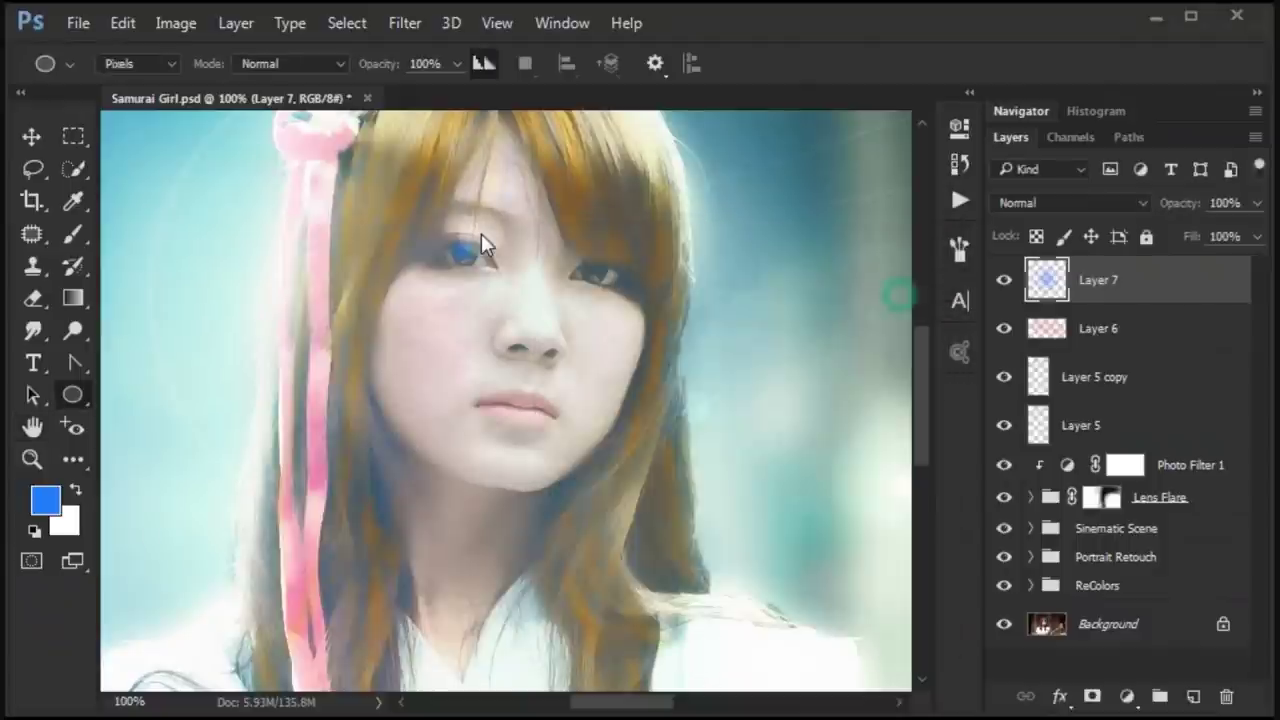
pyautogui.click(1043, 207)
pyautogui.click(1017, 483)
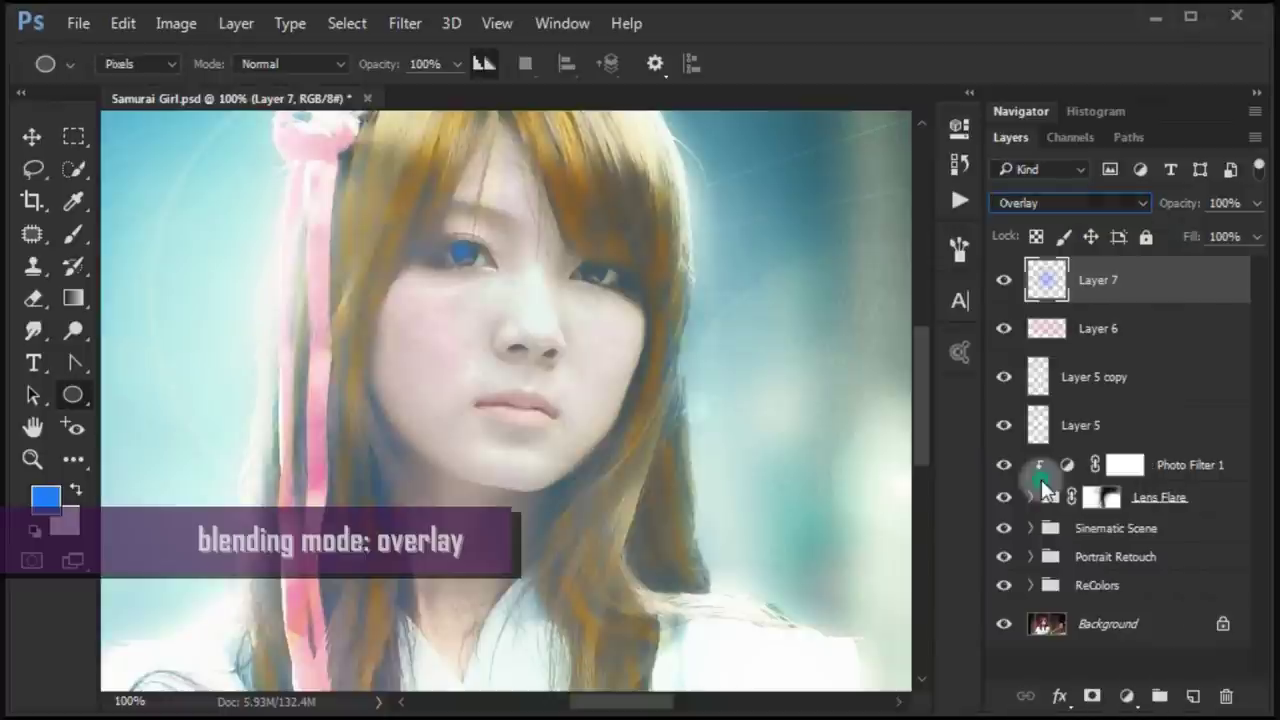
pyautogui.click(999, 286)
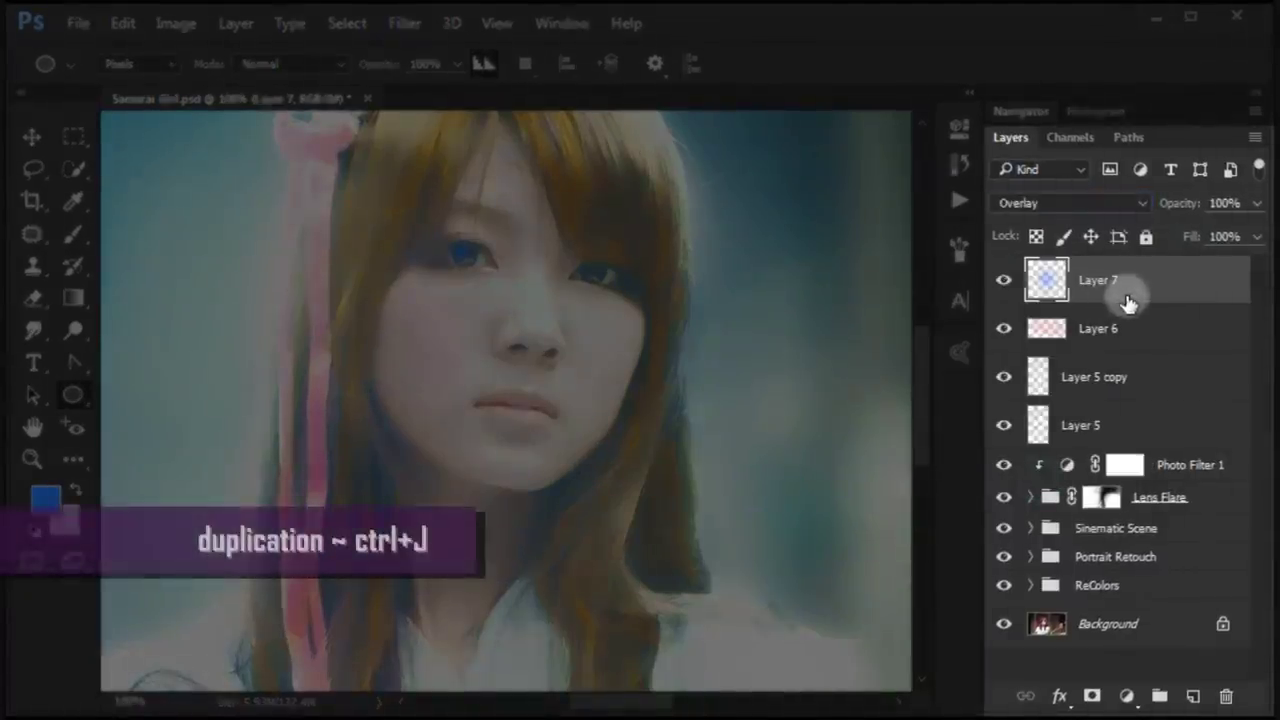
# Duplicate the blue circle onto the right-side eye and compare with the copy hidden
pyautogui.hotkey('ctrl', 'j')
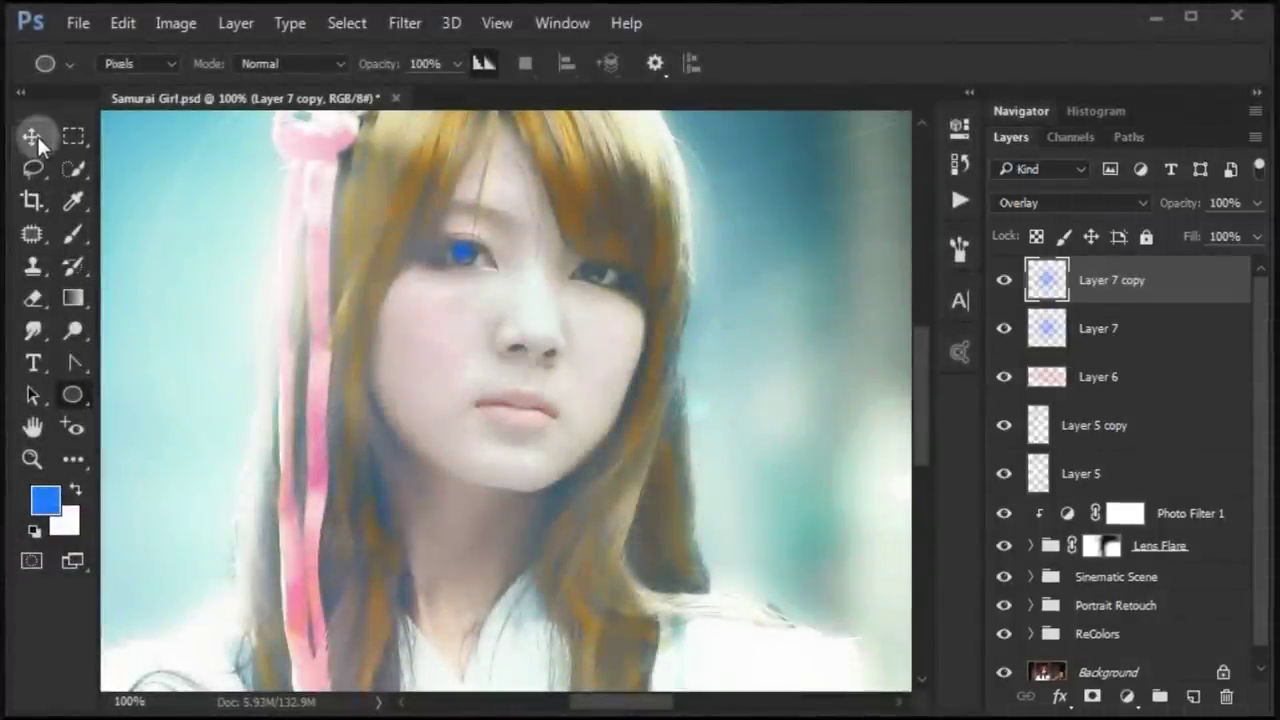
pyautogui.click(37, 136)
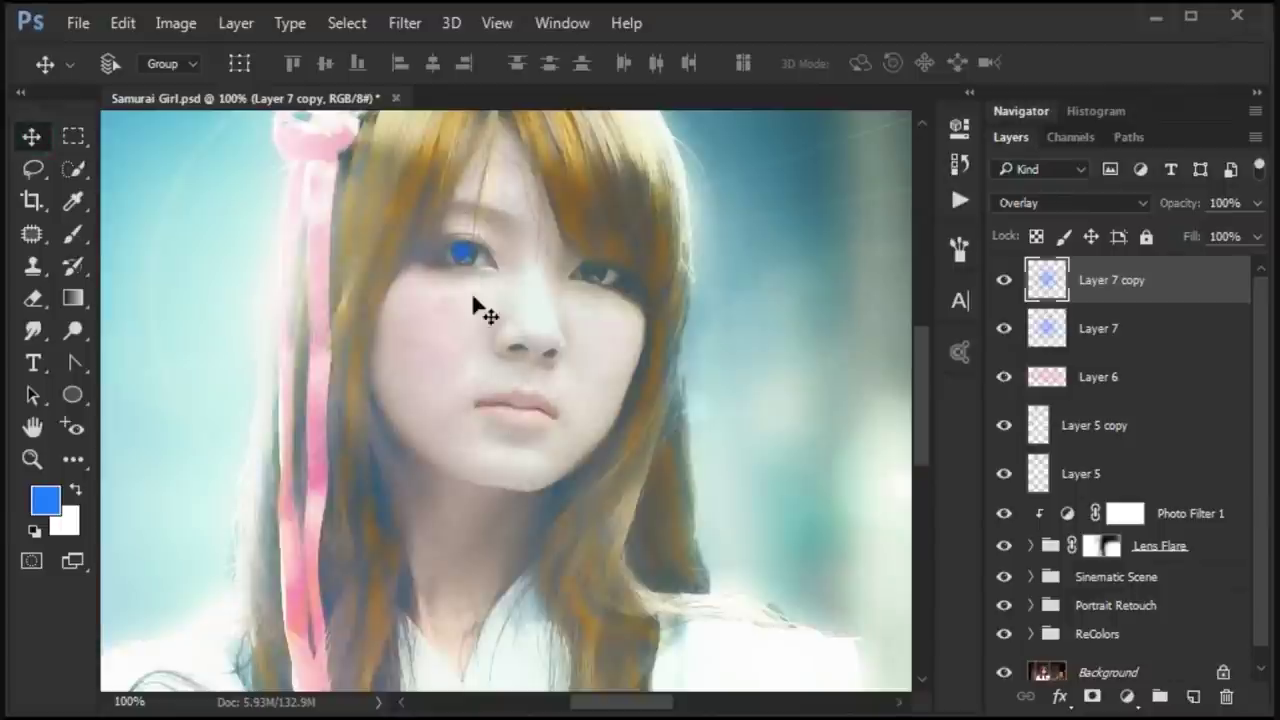
pyautogui.moveTo(478, 307); pyautogui.dragTo(613, 324)
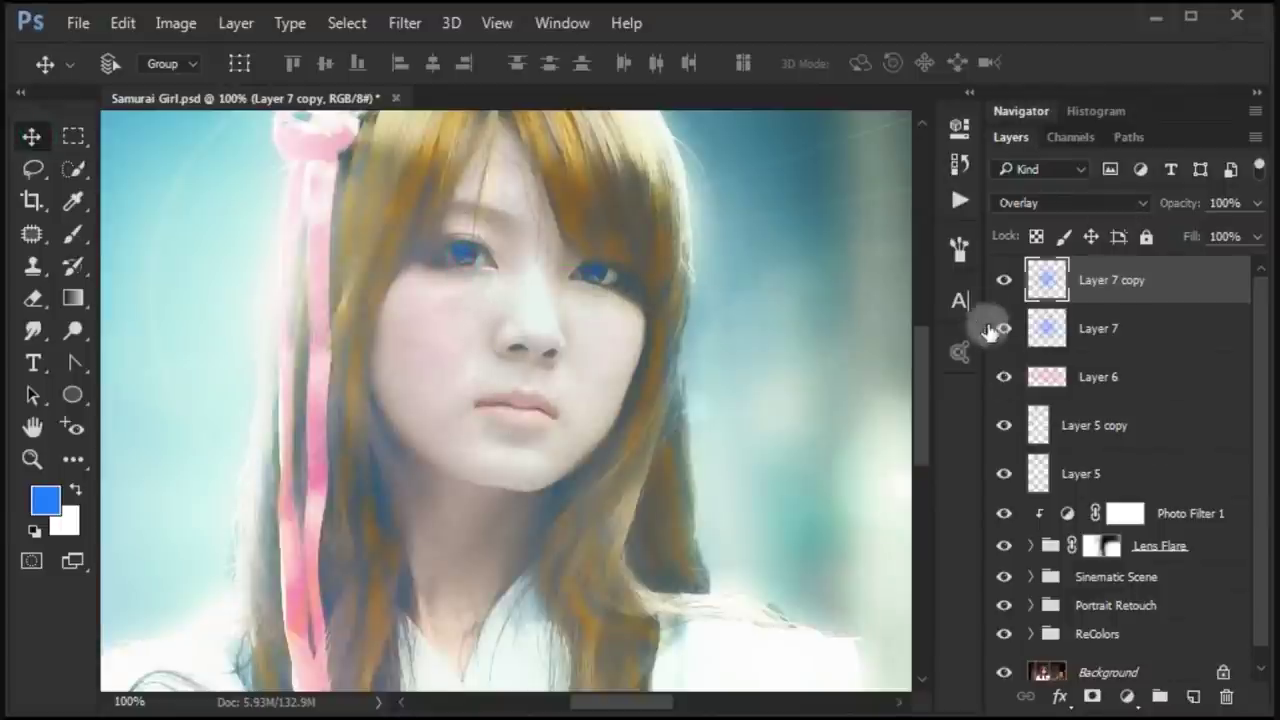
pyautogui.click(1003, 282)
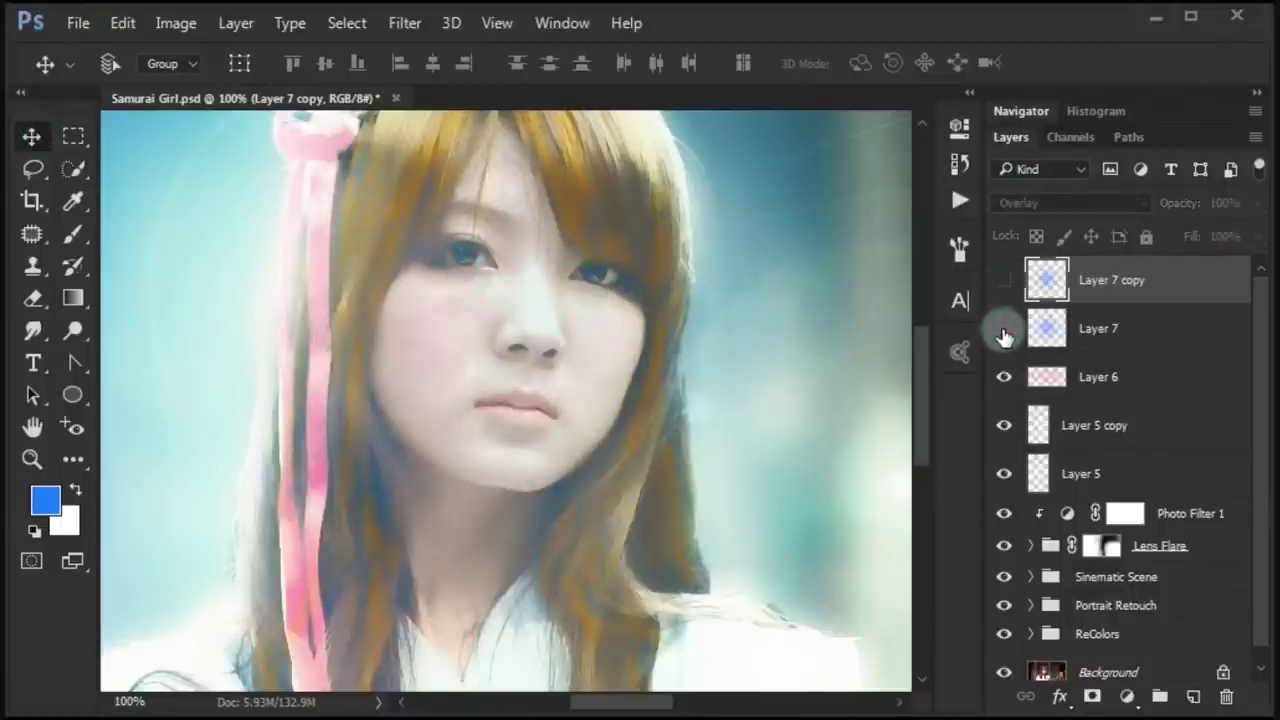
pyautogui.click(1004, 330)
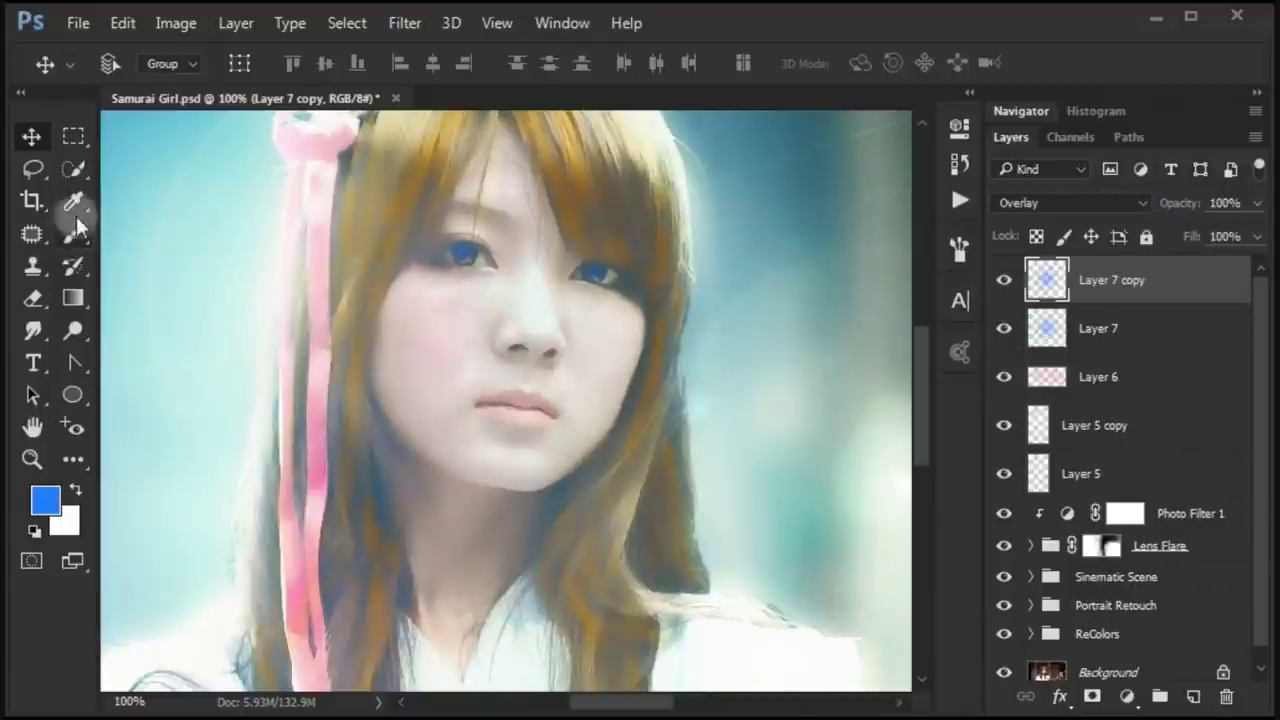
pyautogui.click(500, 24)
# Group Layer 5 through Layer 7 copy with Ctrl+G and name the group Recolors 2
pyautogui.click(553, 248)
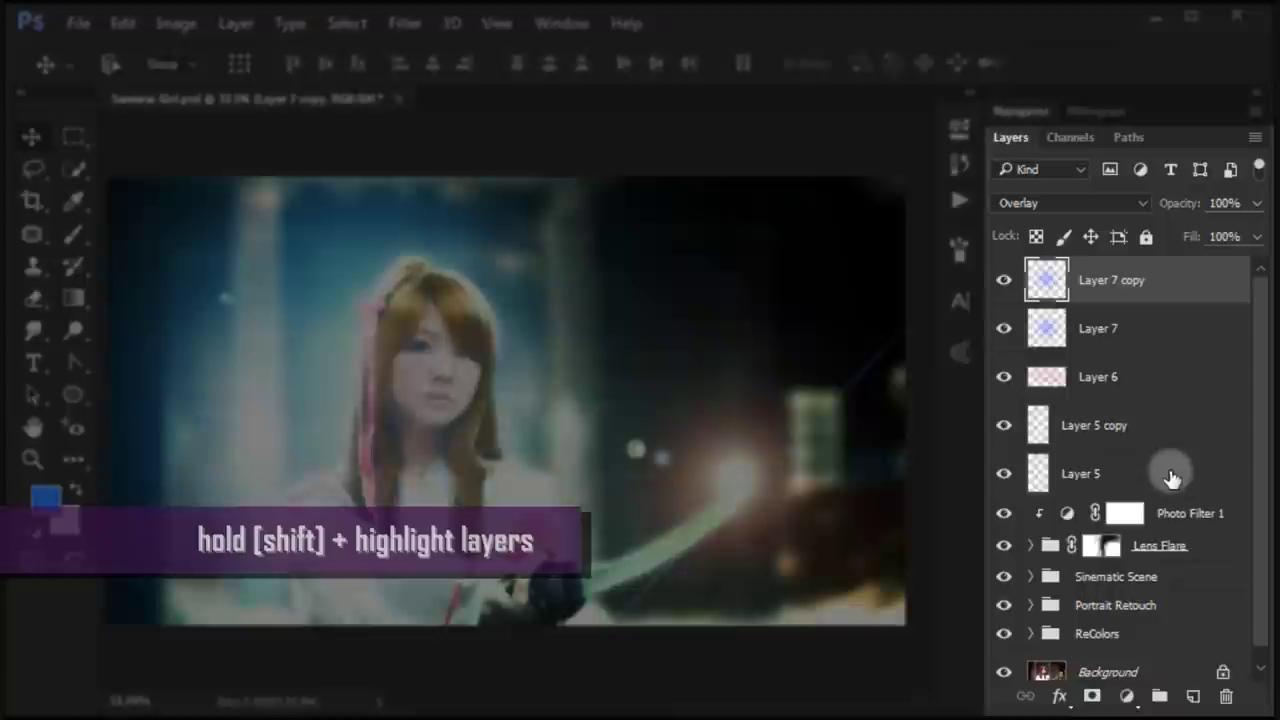
pyautogui.keyDown('shift'); pyautogui.click(1171, 473); pyautogui.keyUp('shift')
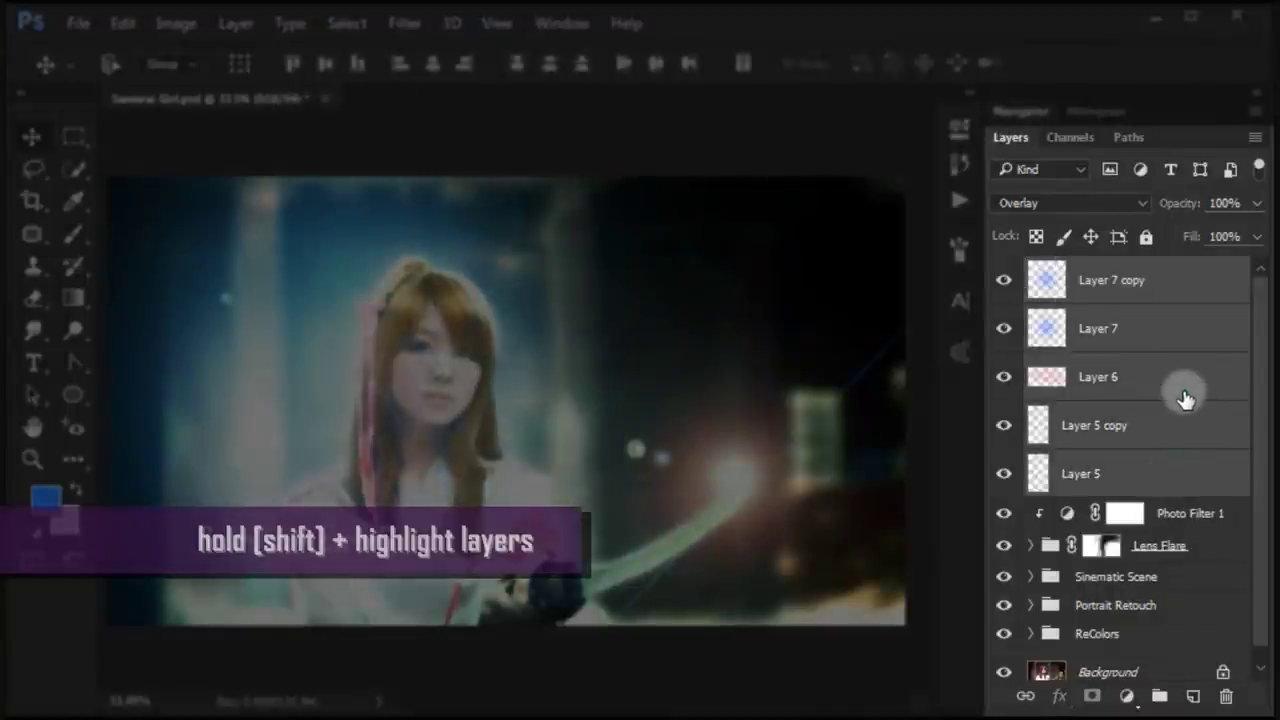
pyautogui.hotkey('ctrl', 'g')
pyautogui.doubleClick(1095, 270)
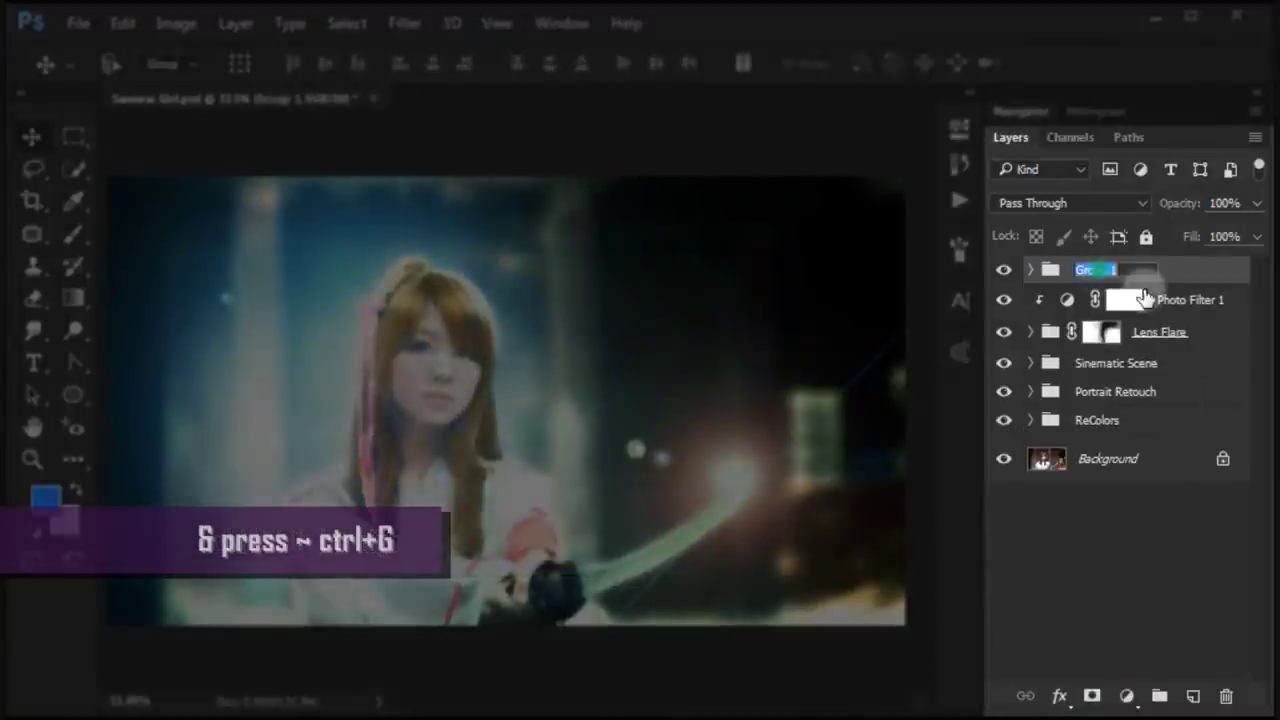
pyautogui.write('2')
pyautogui.press('Return')
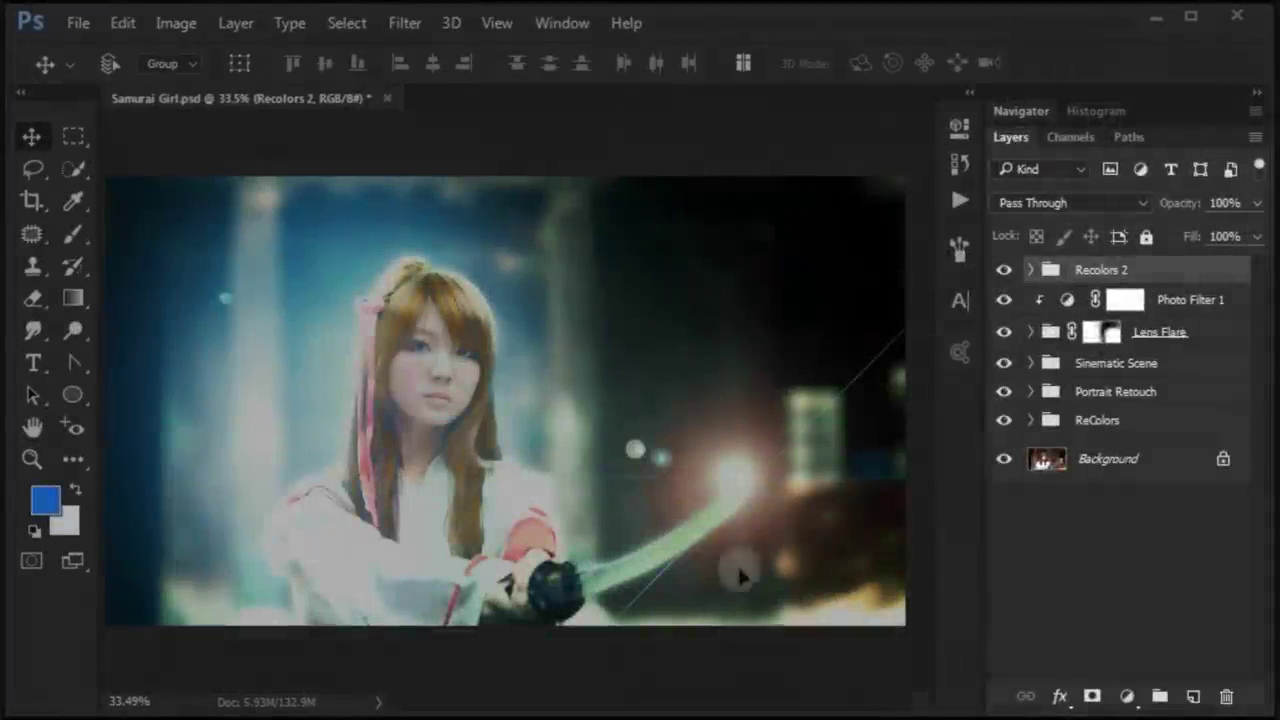
# Add an Exposure adjustment layer and set its exposure to +0.08
pyautogui.click(1128, 697)
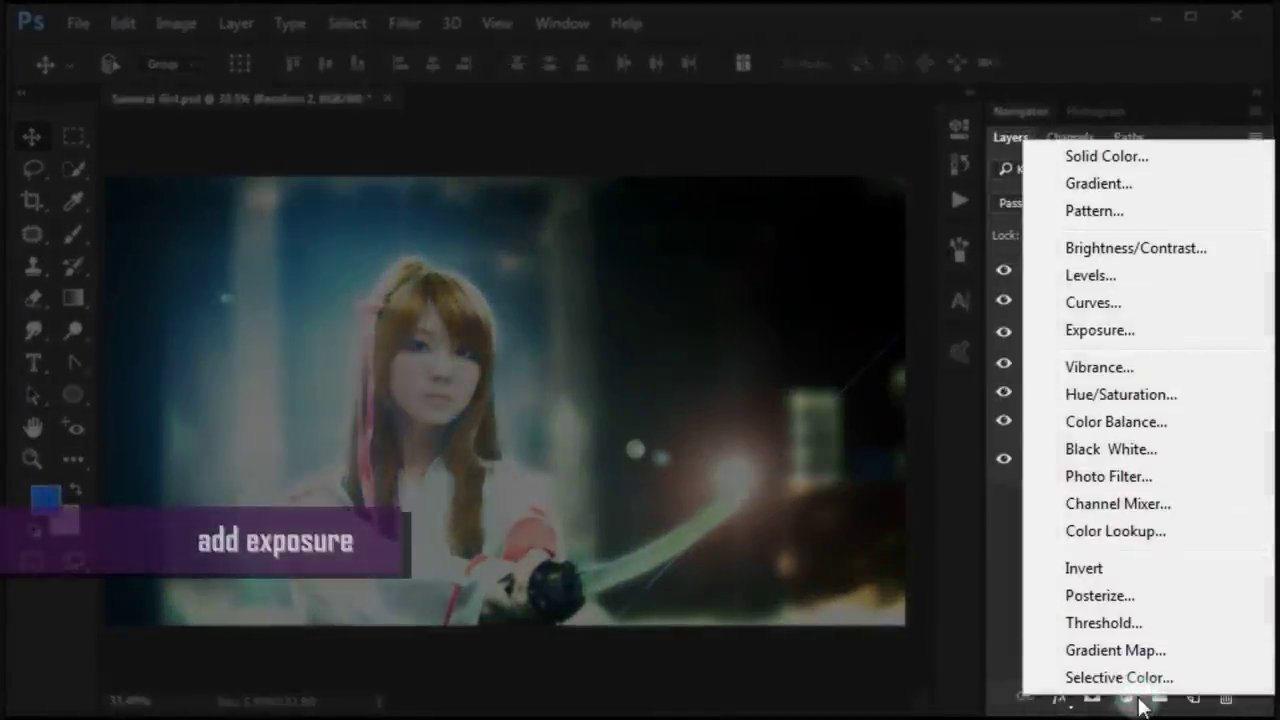
pyautogui.click(1080, 333)
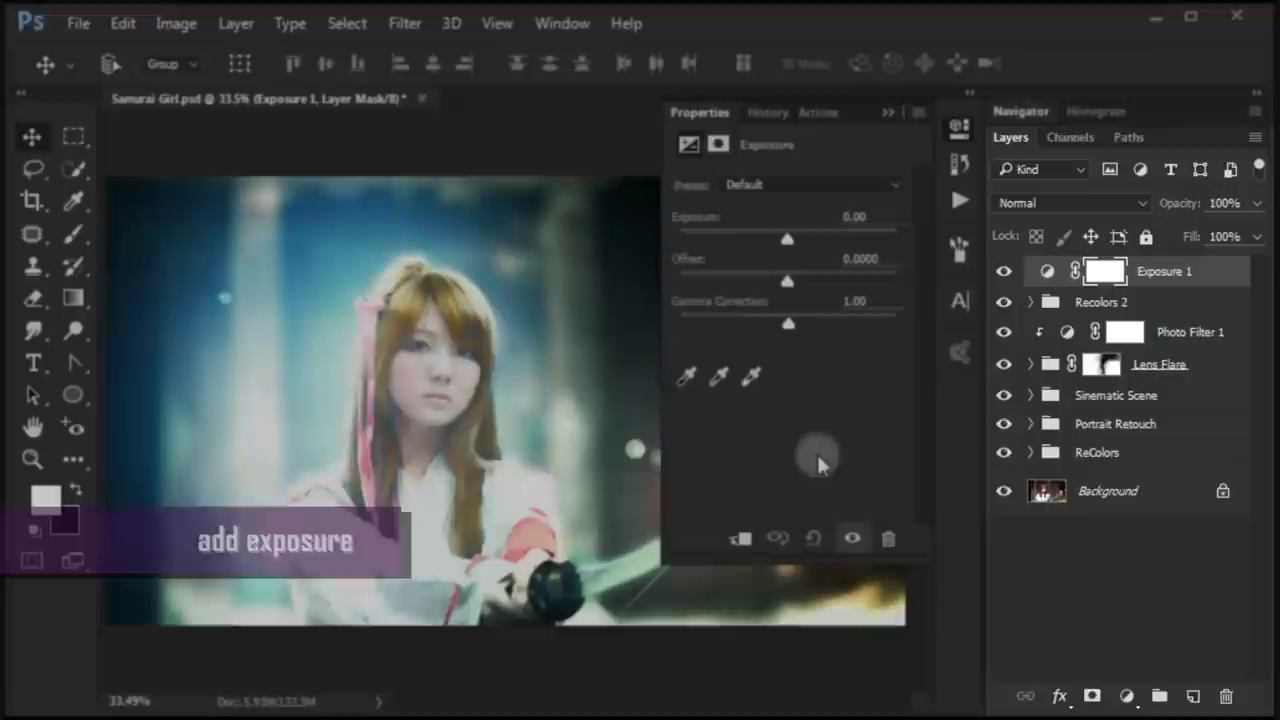
pyautogui.moveTo(789, 238); pyautogui.dragTo(798, 238)
pyautogui.doubleClick(862, 216)
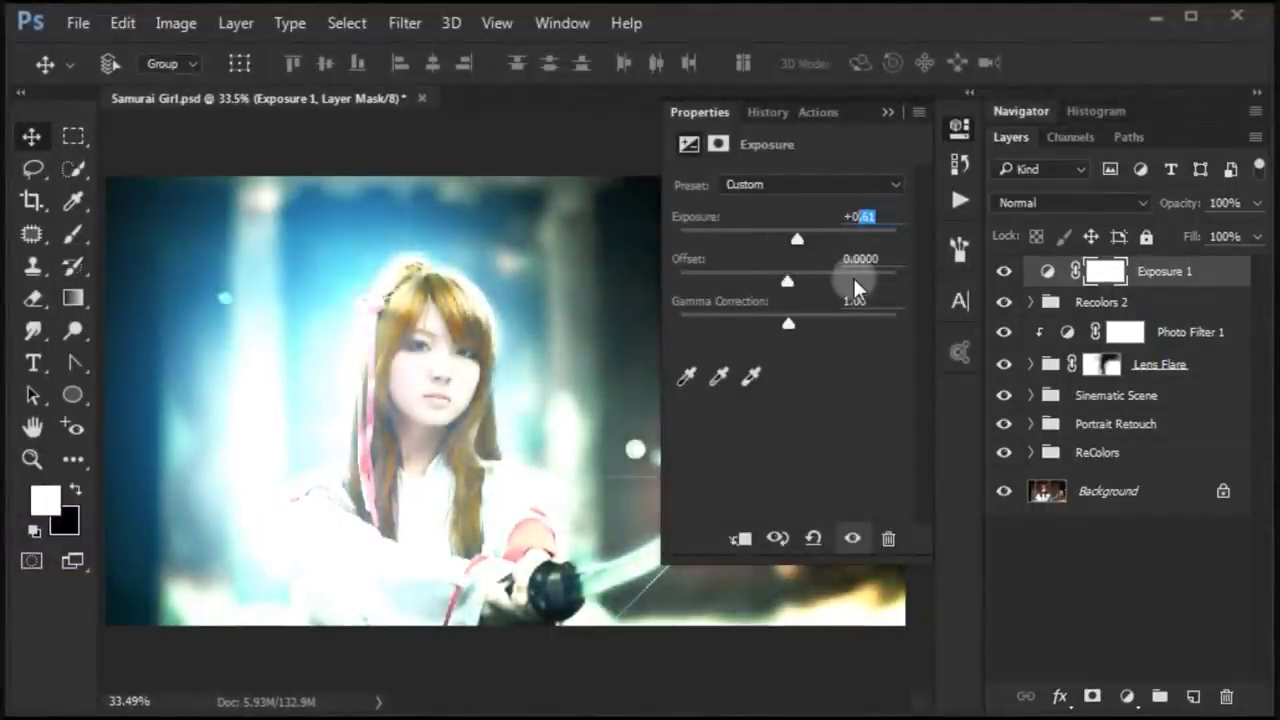
pyautogui.write('5')
pyautogui.click(866, 217)
pyautogui.write('0.3')
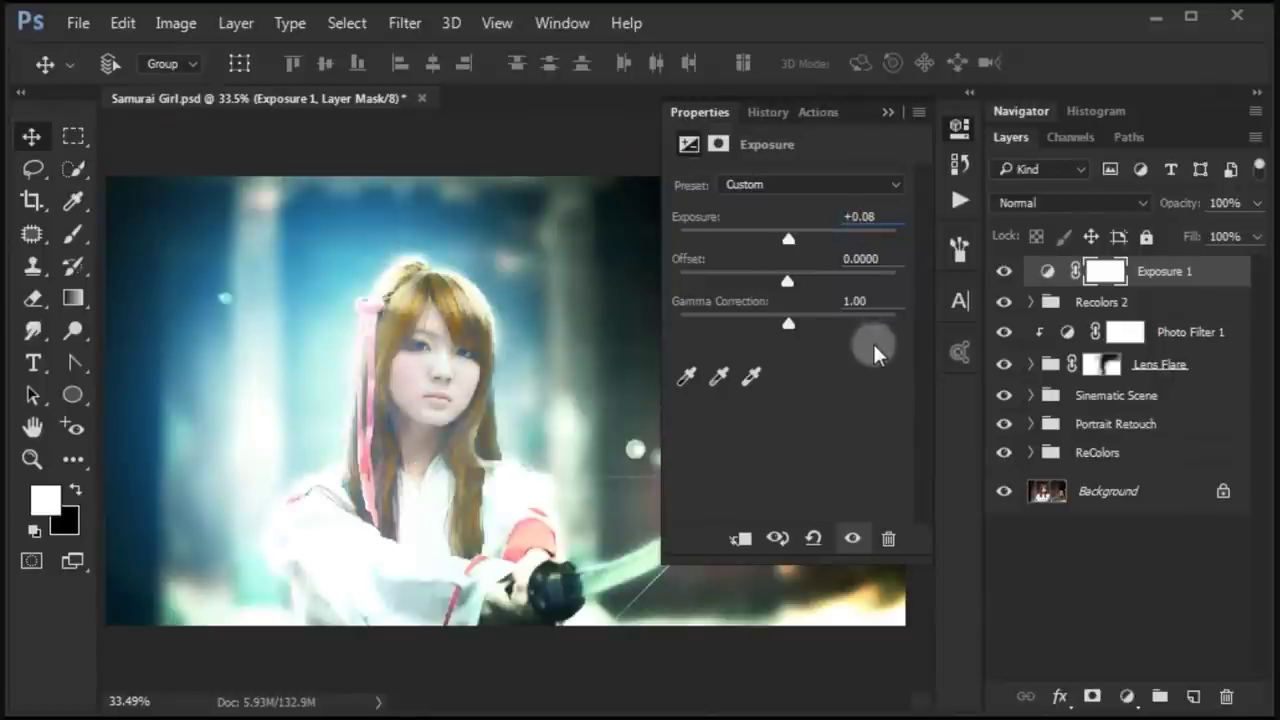
# Set offset +0.0057 and gamma 0.84, then toggle Exposure 1 to compare
pyautogui.moveTo(787, 282); pyautogui.dragTo(795, 285)
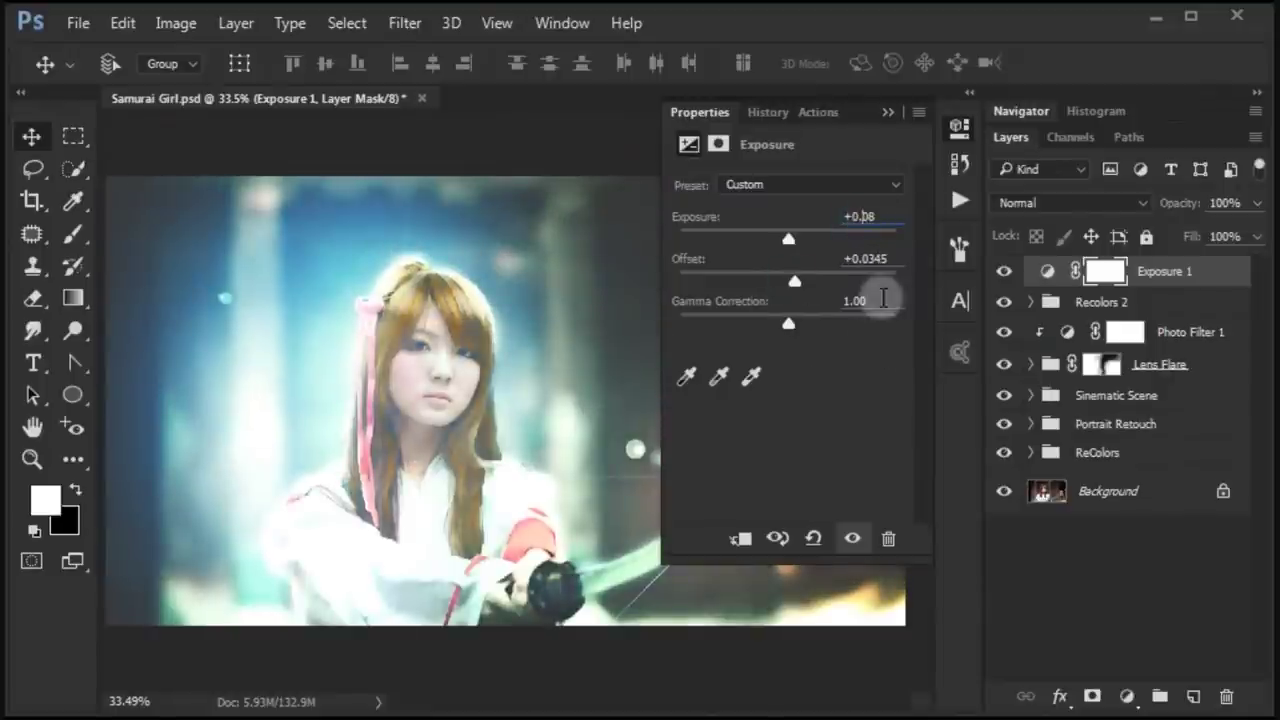
pyautogui.doubleClick(862, 258)
pyautogui.write('057')
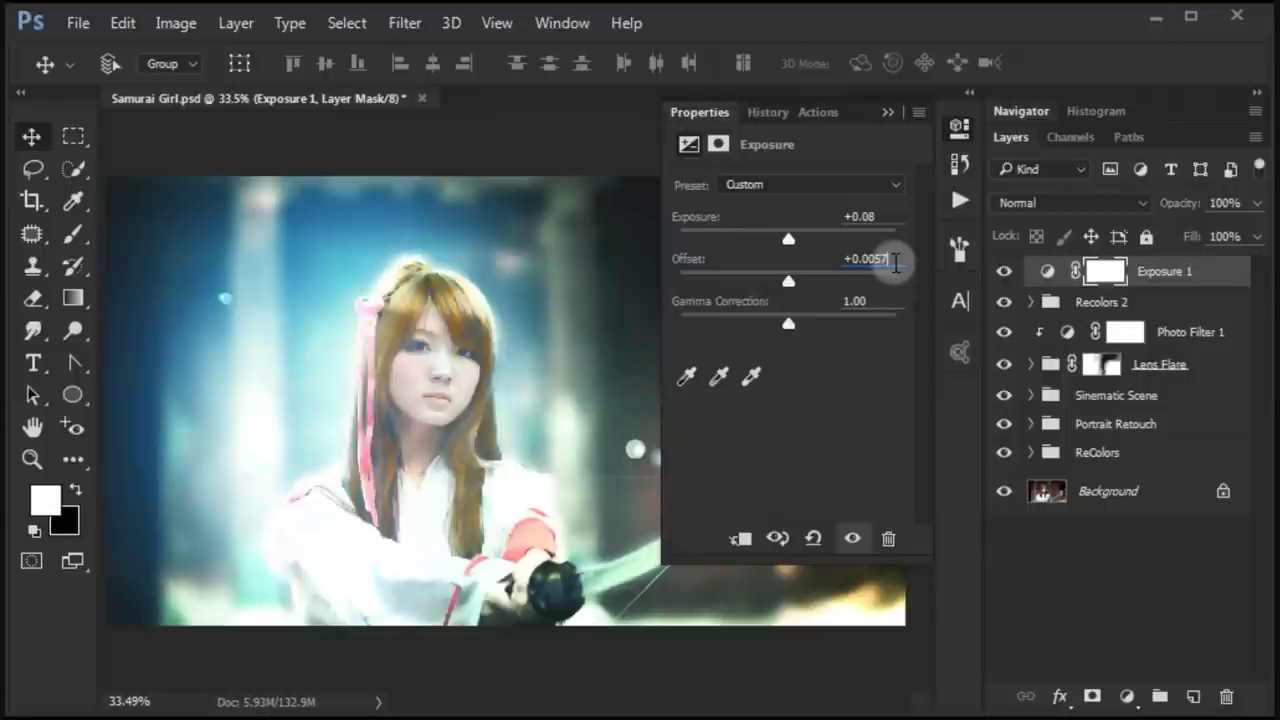
pyautogui.press('Return')
pyautogui.moveTo(789, 323); pyautogui.dragTo(794, 323)
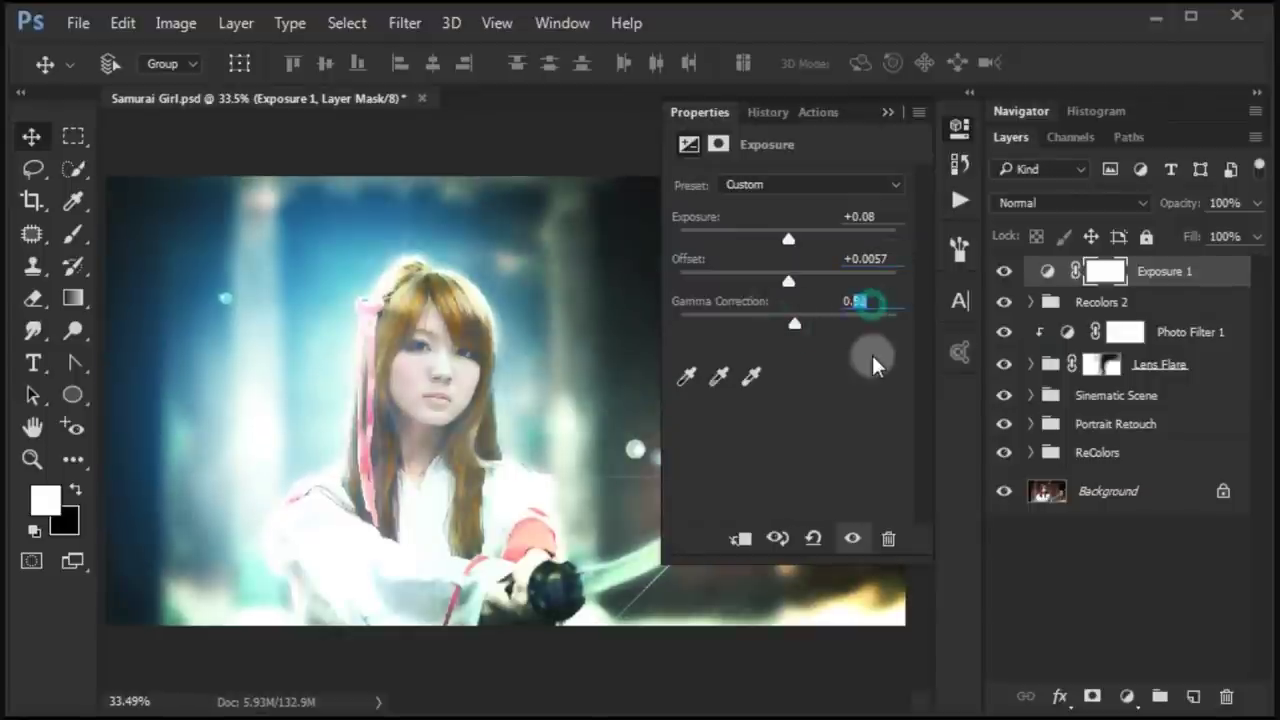
pyautogui.write('0.84')
pyautogui.press('Return')
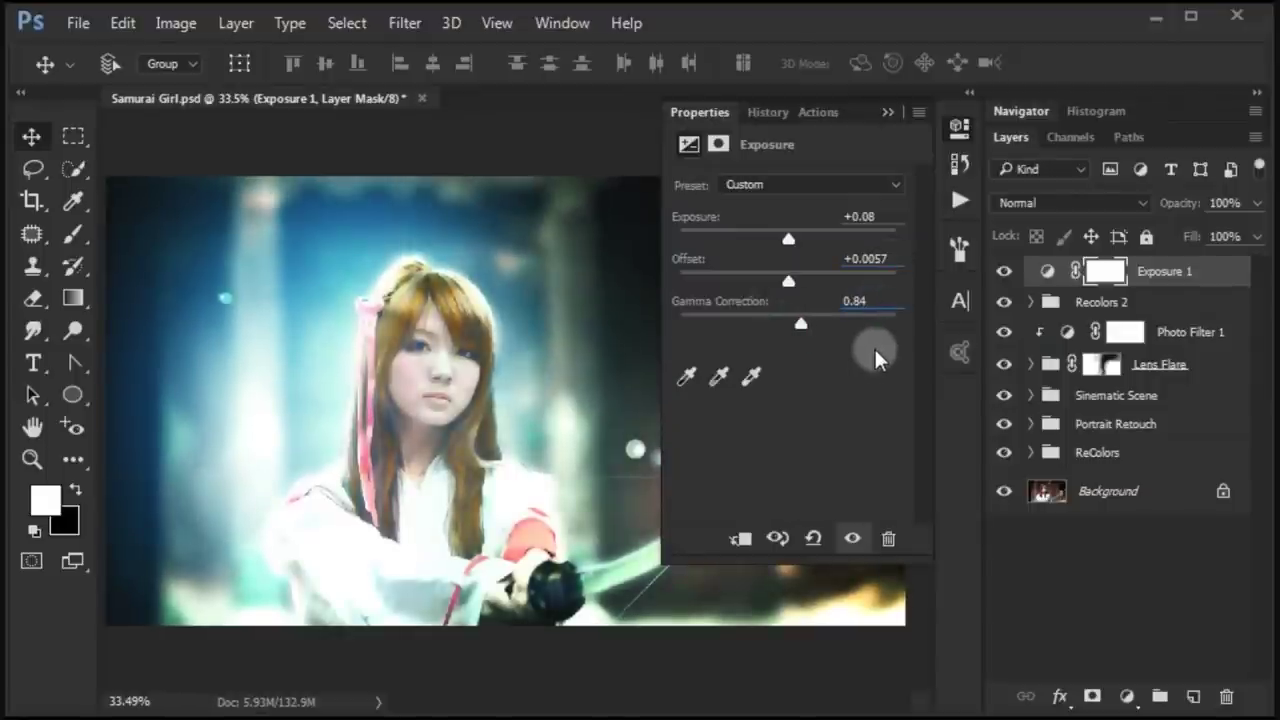
pyautogui.click(888, 113)
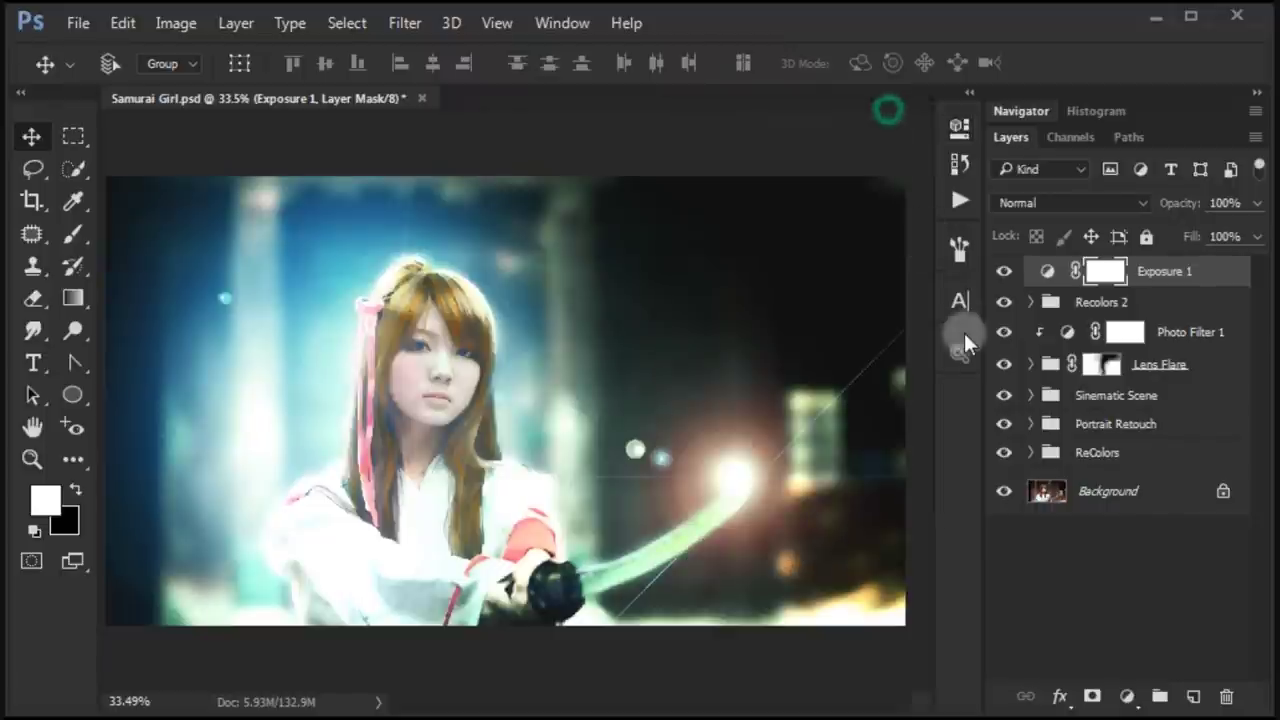
pyautogui.click(1004, 276)
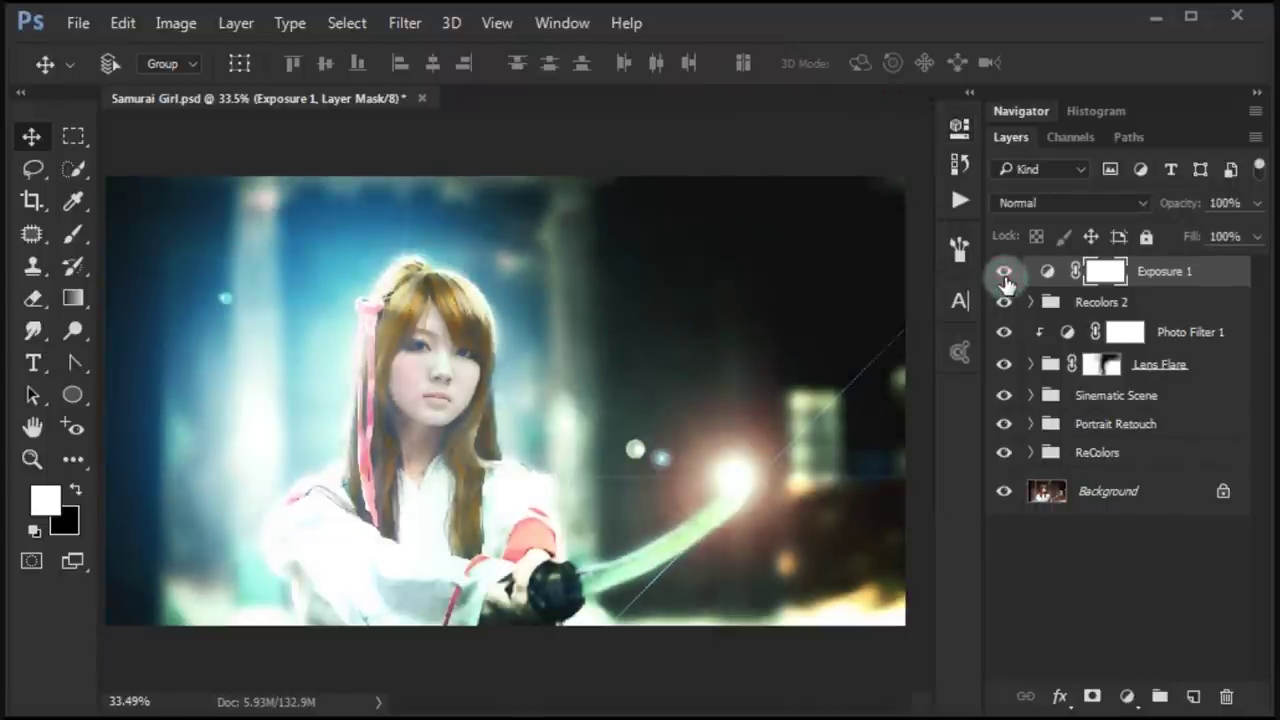
pyautogui.click(1004, 272)
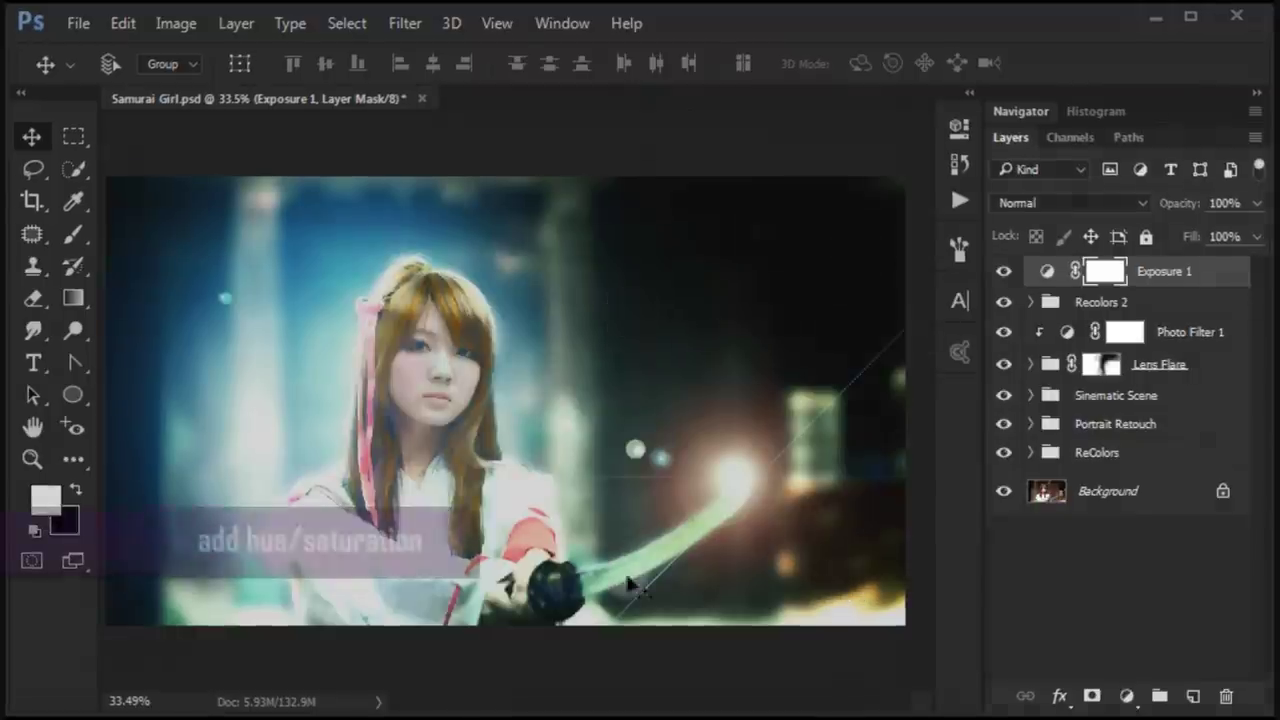
# Add Hue/Saturation 2 with the Red Boost preset (hue -5, saturation +20), then toggle its visibility to compare
pyautogui.click(1126, 696)
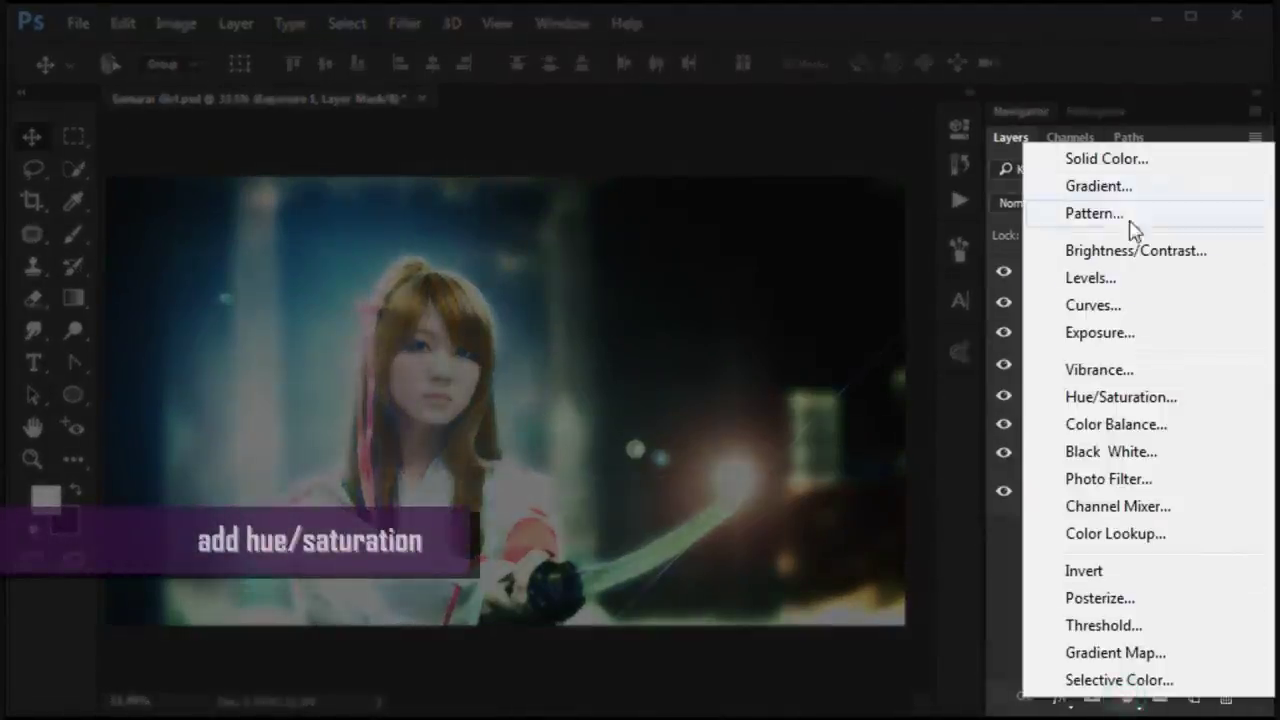
pyautogui.click(1143, 397)
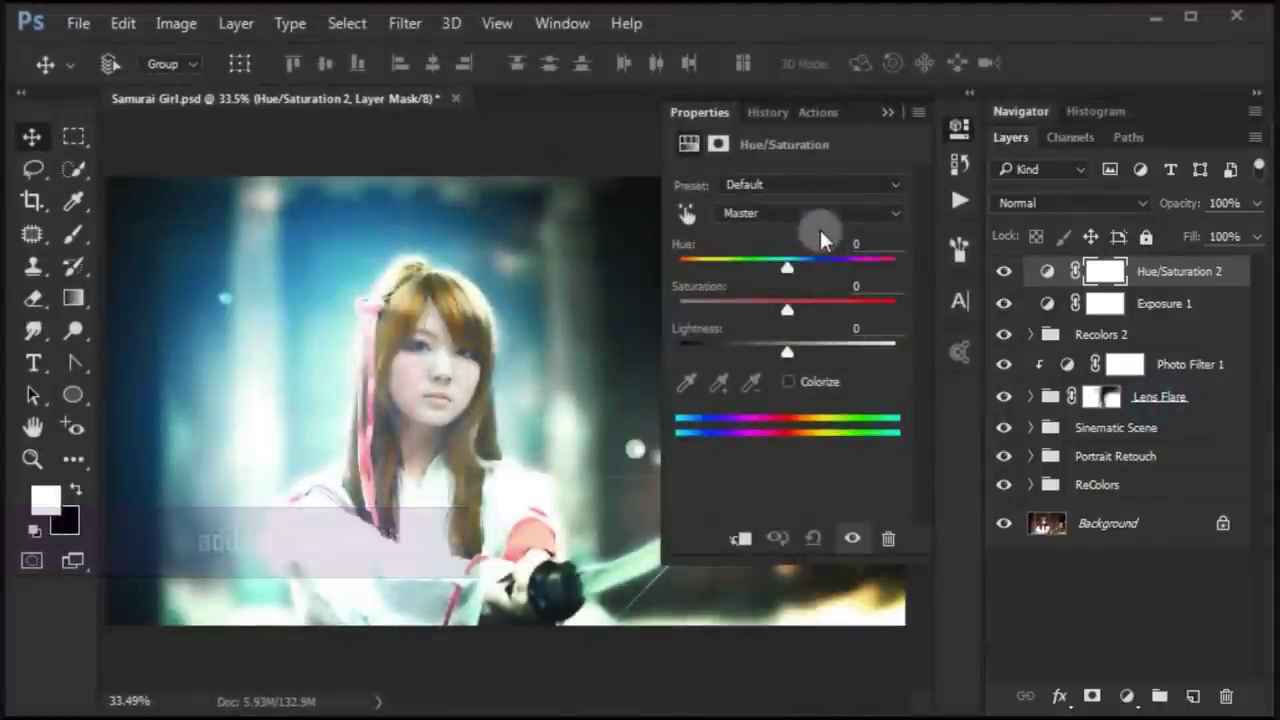
pyautogui.click(812, 185)
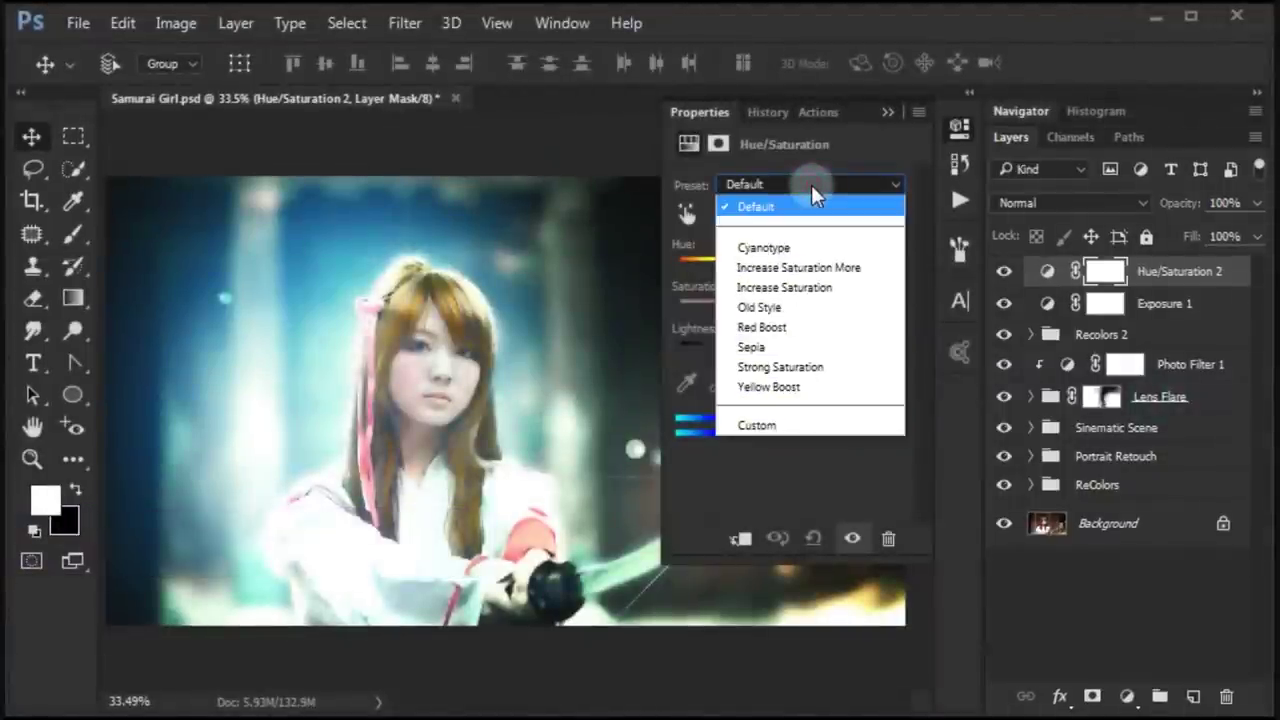
pyautogui.click(845, 330)
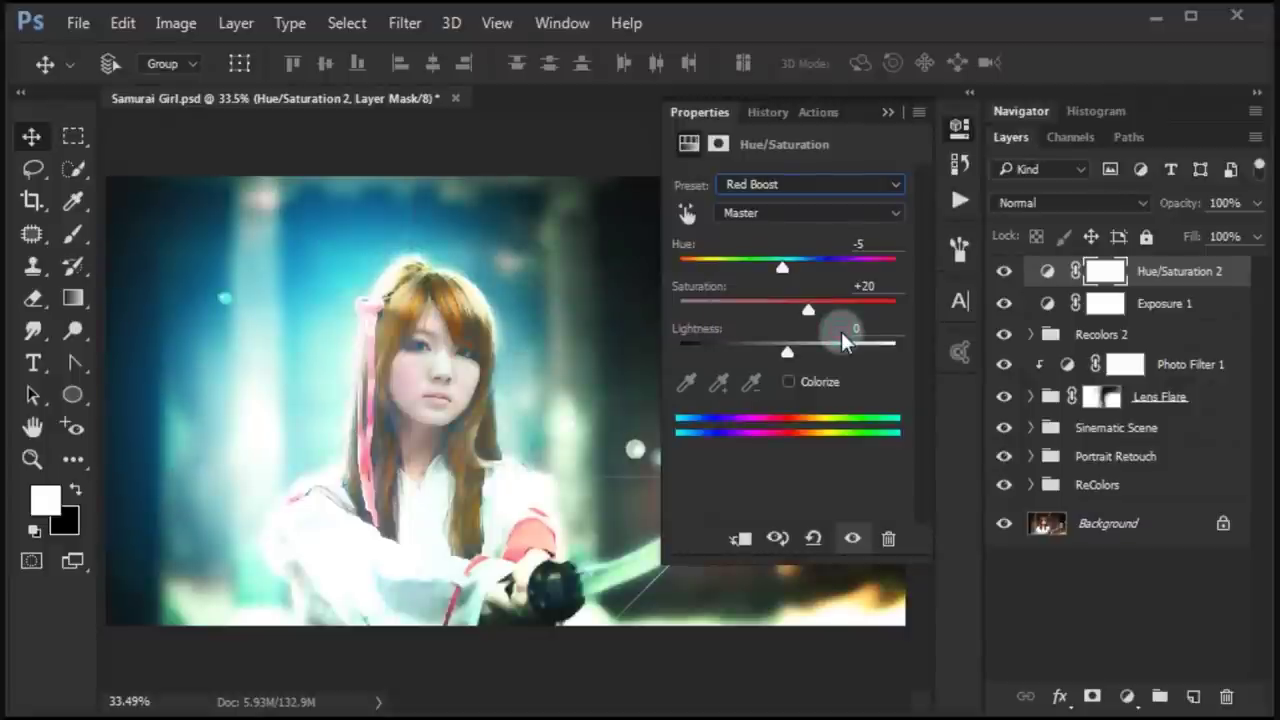
pyautogui.click(887, 111)
pyautogui.click(1010, 273)
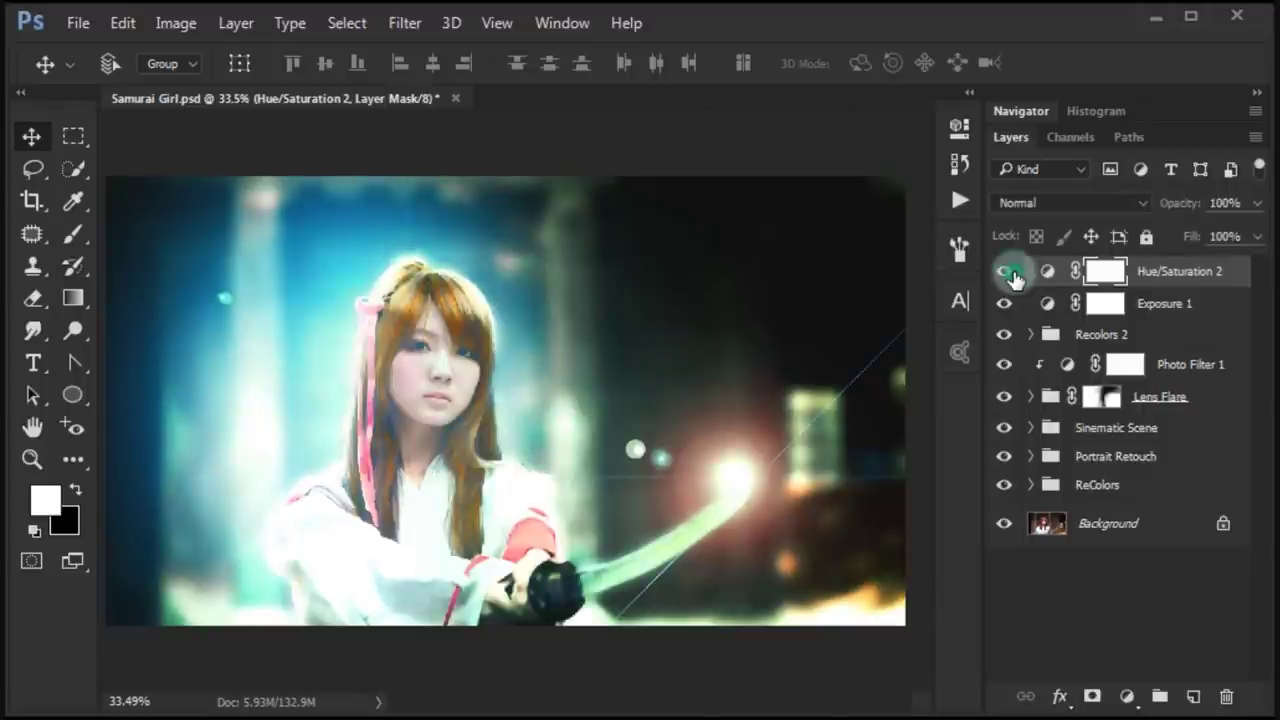
pyautogui.click(1014, 277)
pyautogui.click(1014, 277)
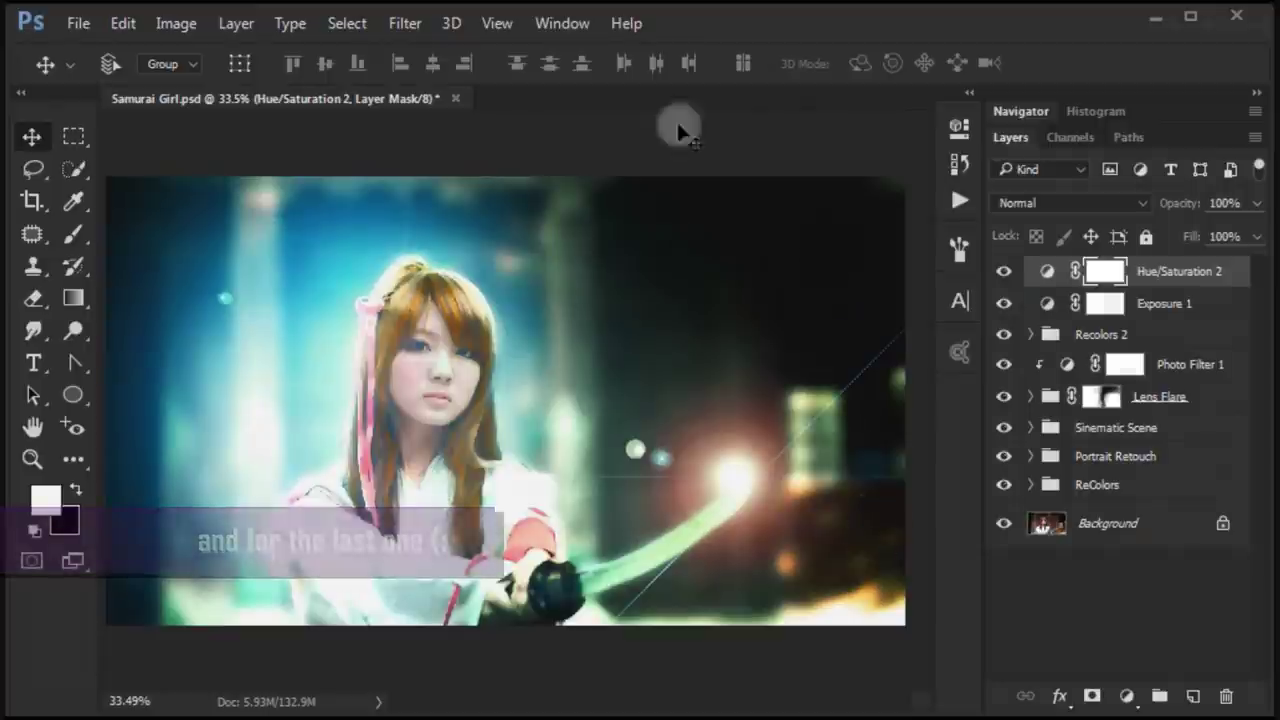
# Add a Color Lookup adjustment layer loaded with the Crisp_Warm.look 3DLUT file
pyautogui.click(1145, 700)
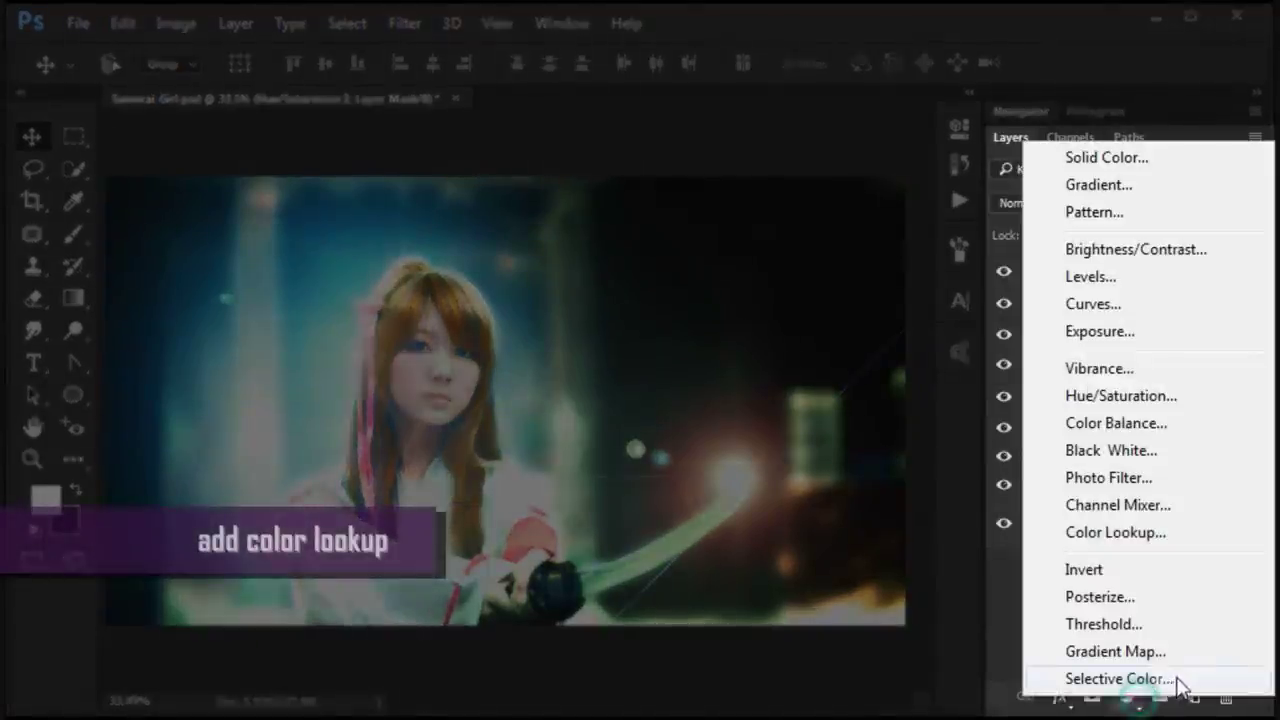
pyautogui.click(1165, 535)
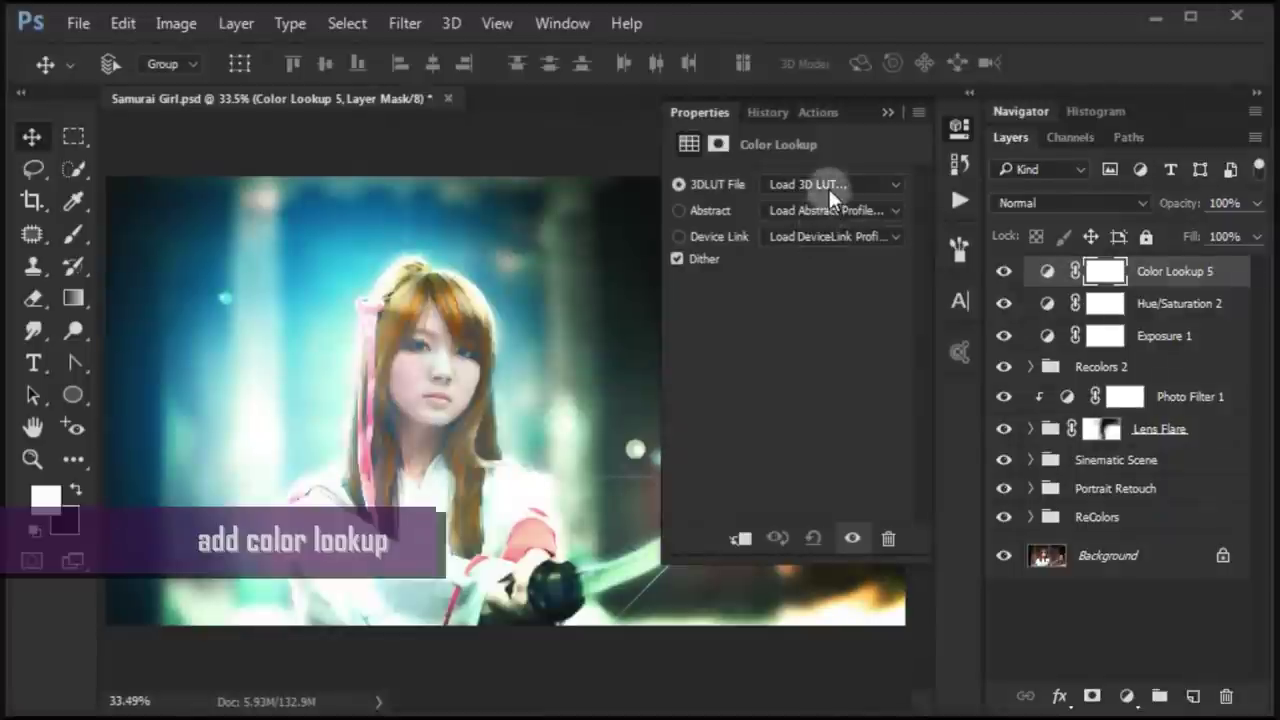
pyautogui.click(830, 185)
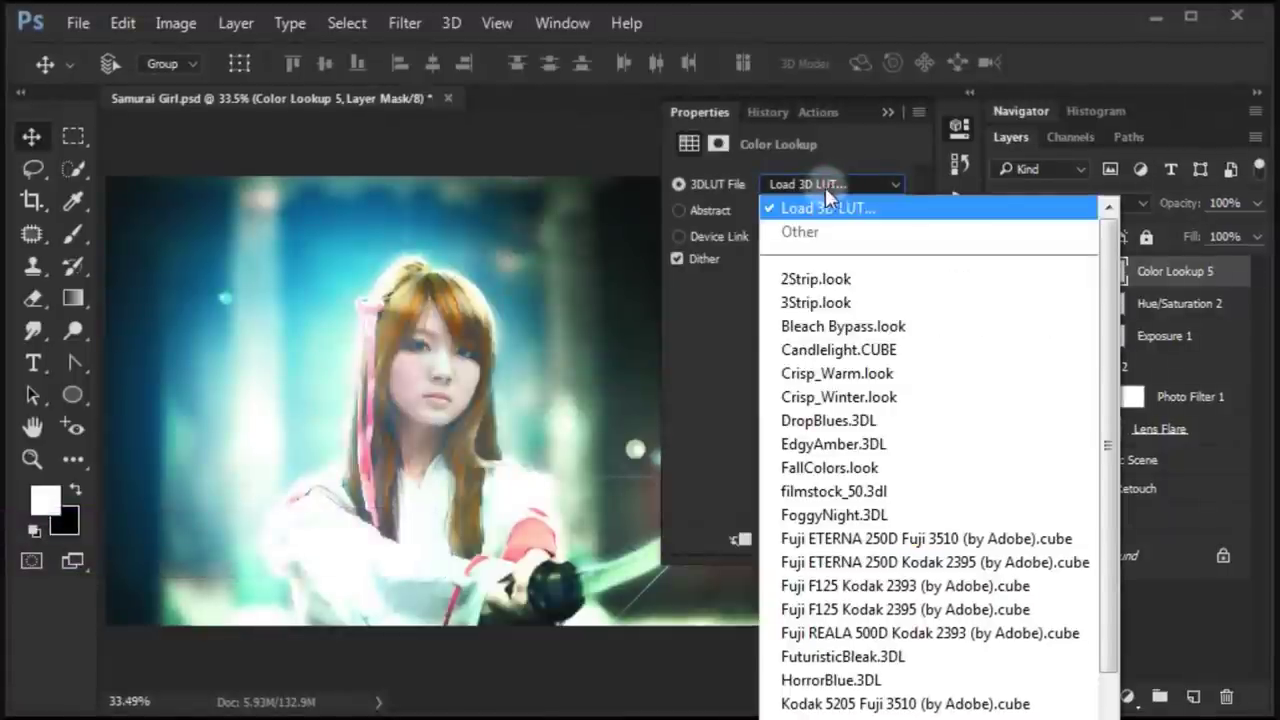
pyautogui.click(966, 384)
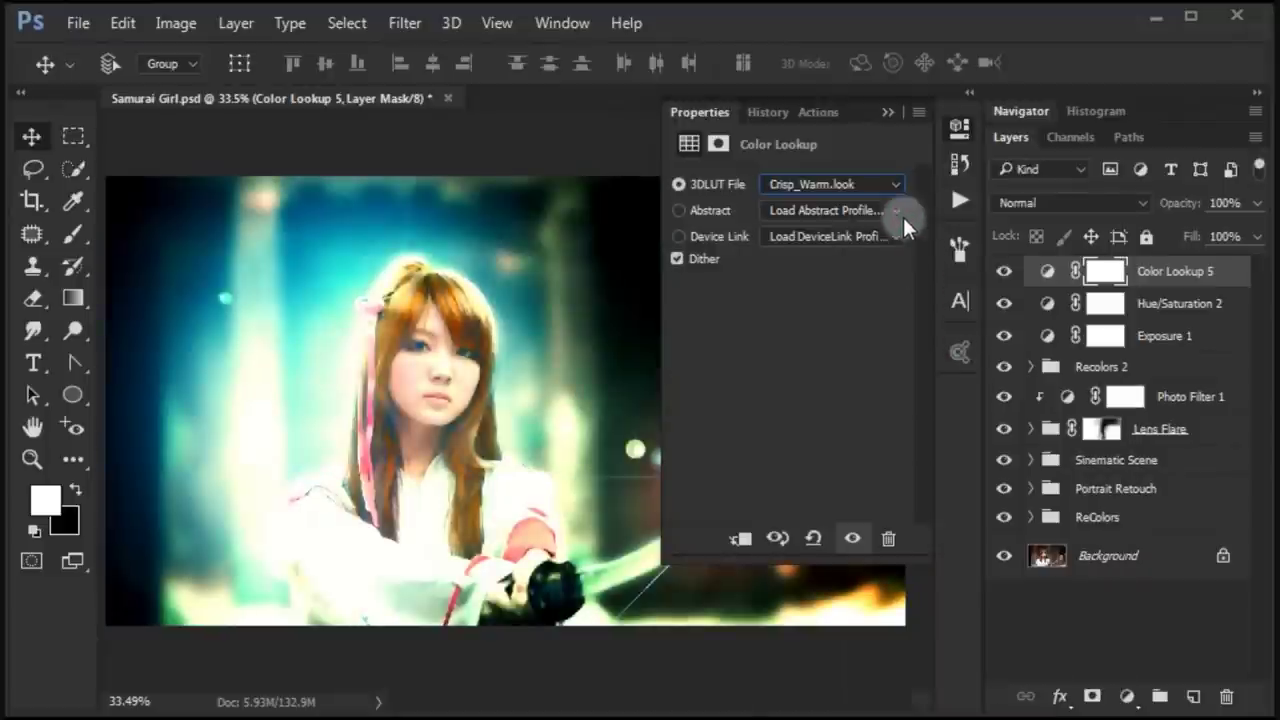
pyautogui.click(894, 114)
# Blend Color Lookup 5 in Color mode at 30% opacity, then hide it to compare
pyautogui.click(1071, 204)
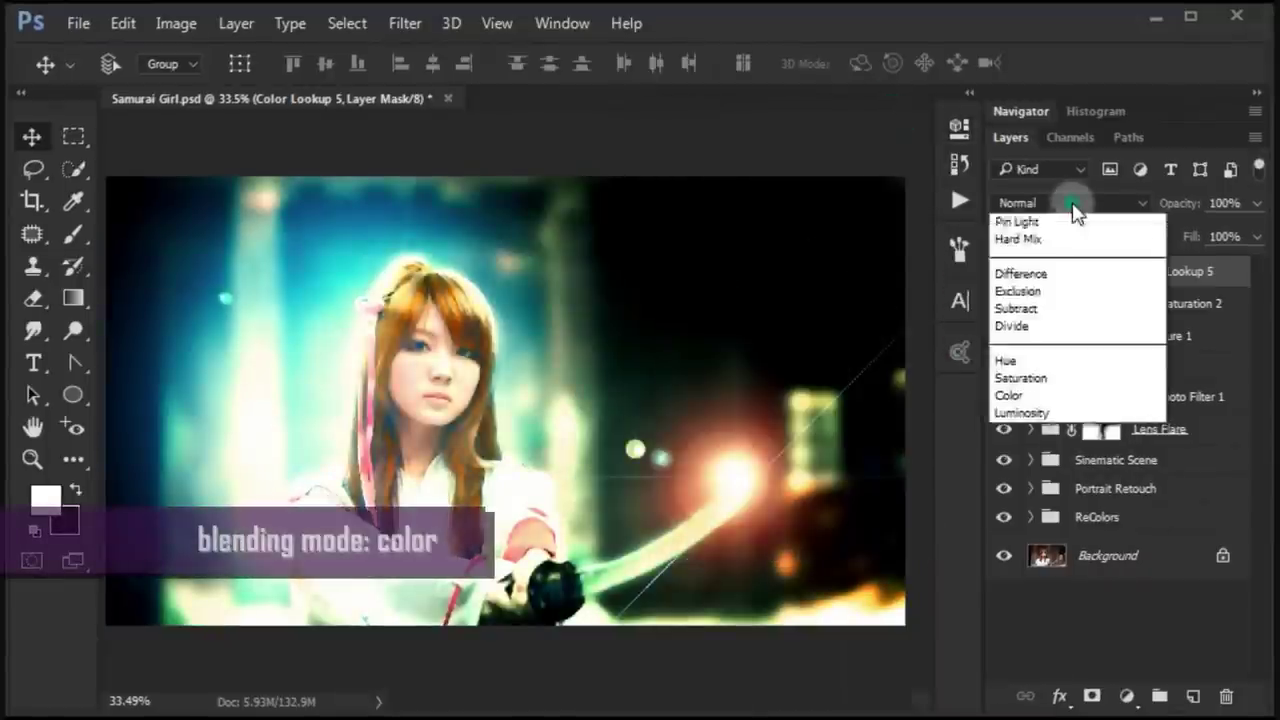
pyautogui.click(1009, 395)
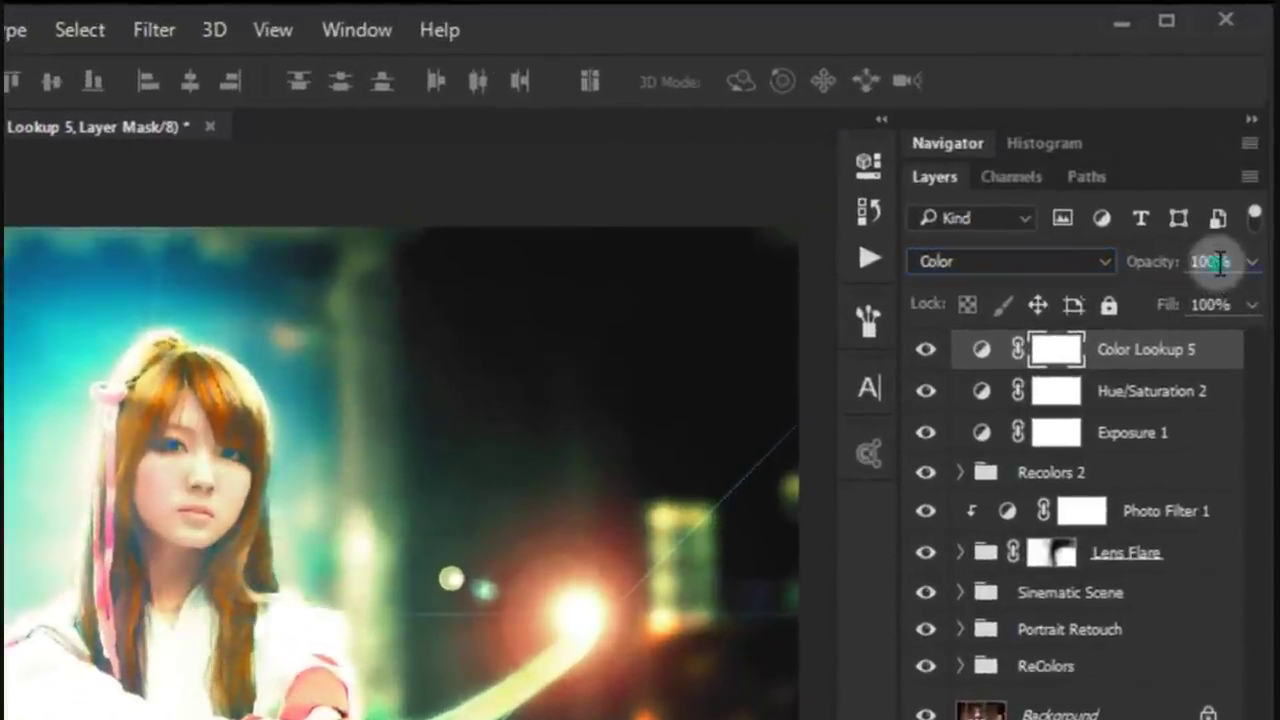
pyautogui.click(1210, 218)
pyautogui.write('30')
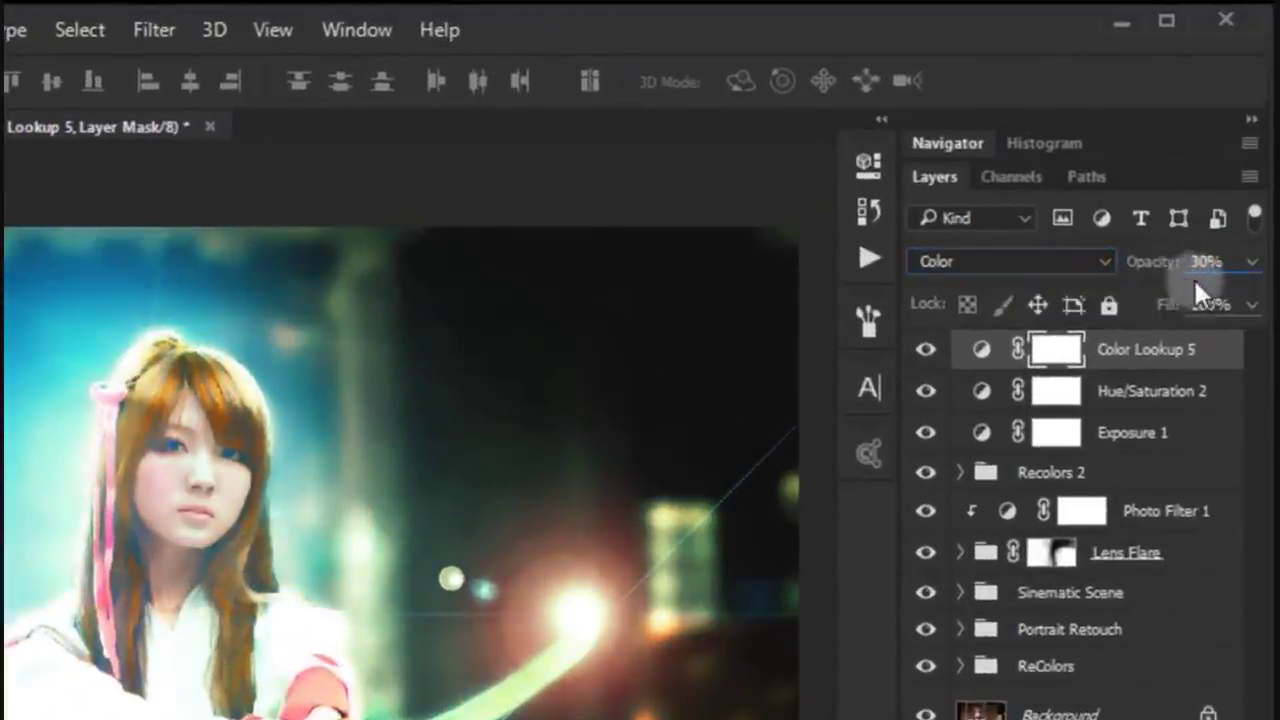
pyautogui.click(1227, 257)
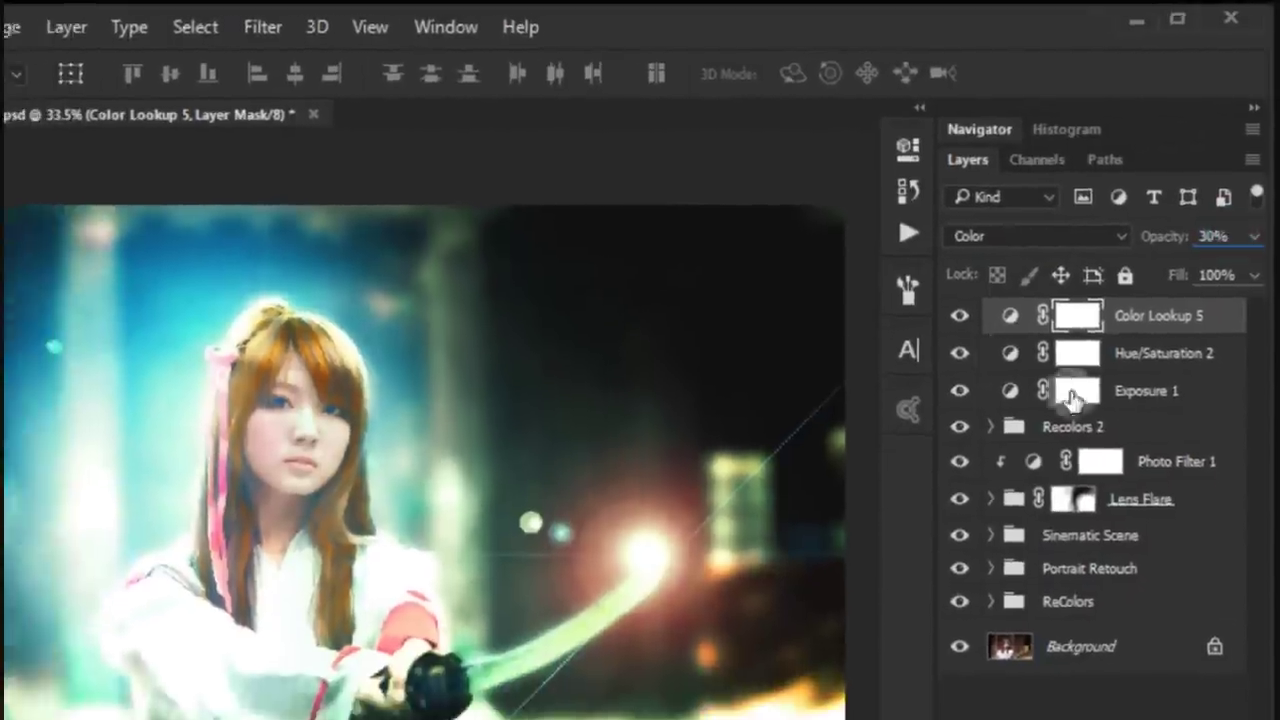
pyautogui.click(1004, 272)
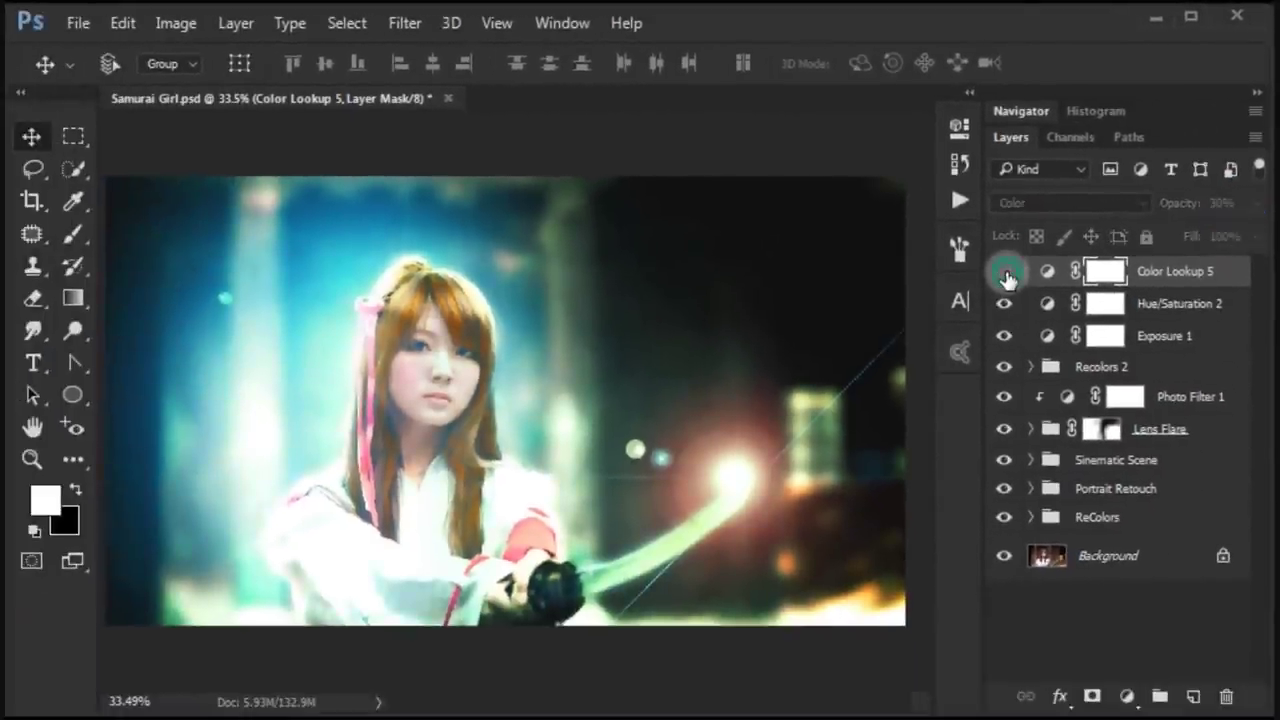